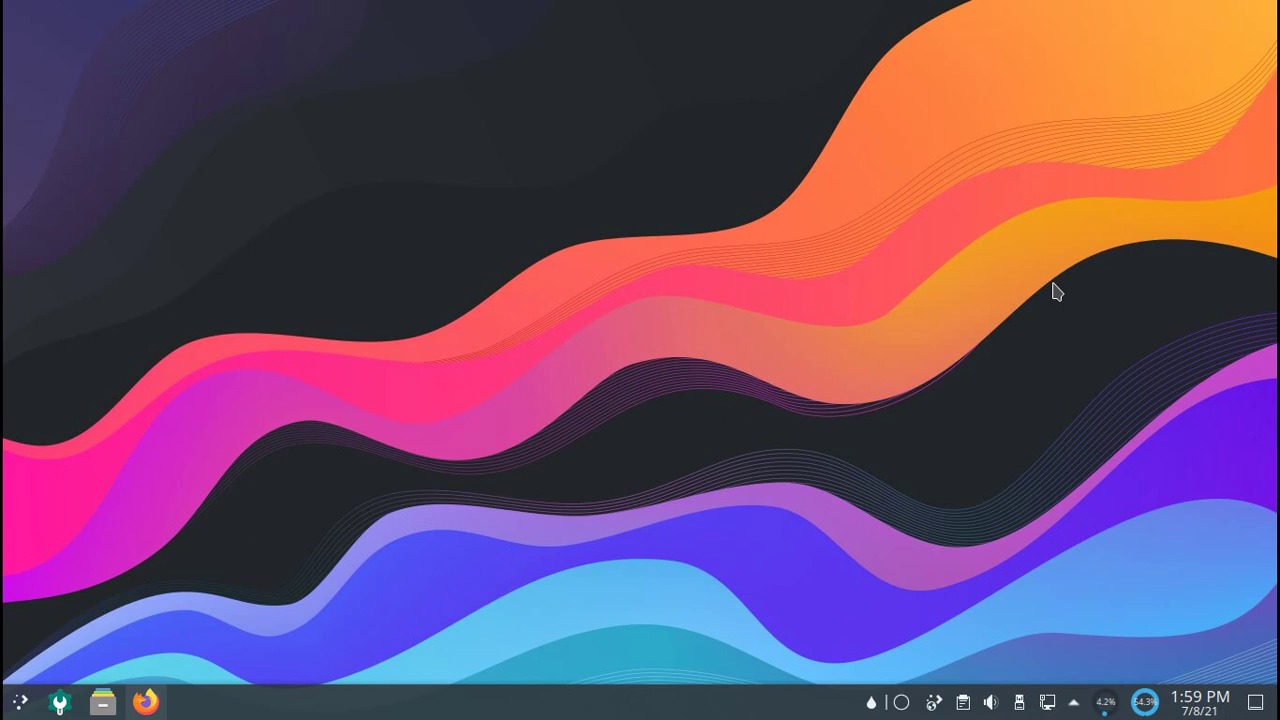
Step: Switch to Firefox and look over the introduction of the LangitKetujuh OS home page at langitketujuh.id
click(150, 703)
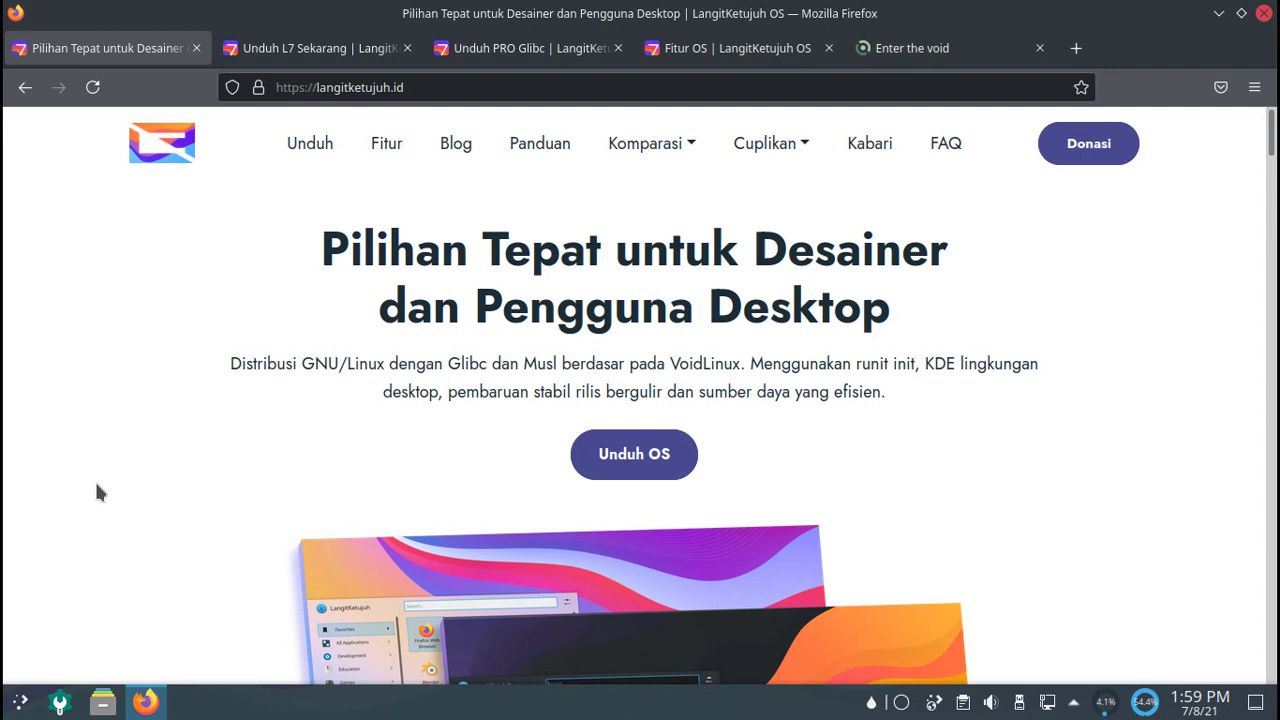
click(468, 95)
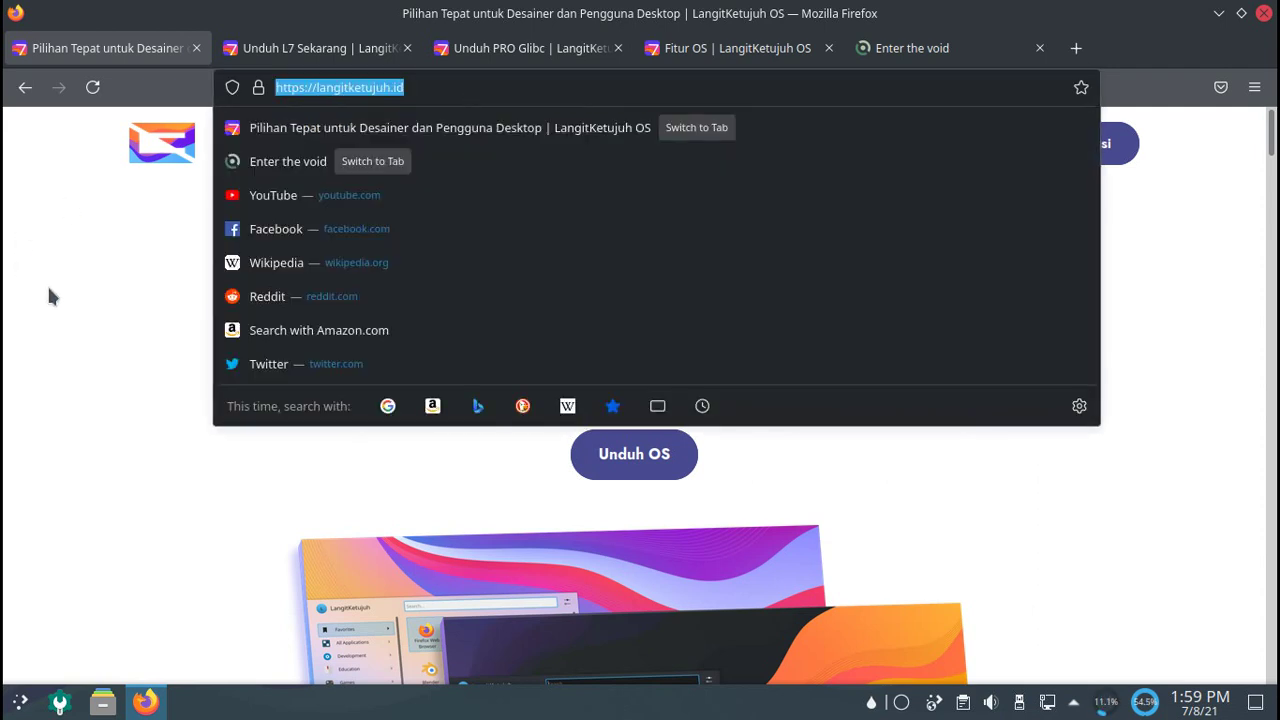
click(48, 295)
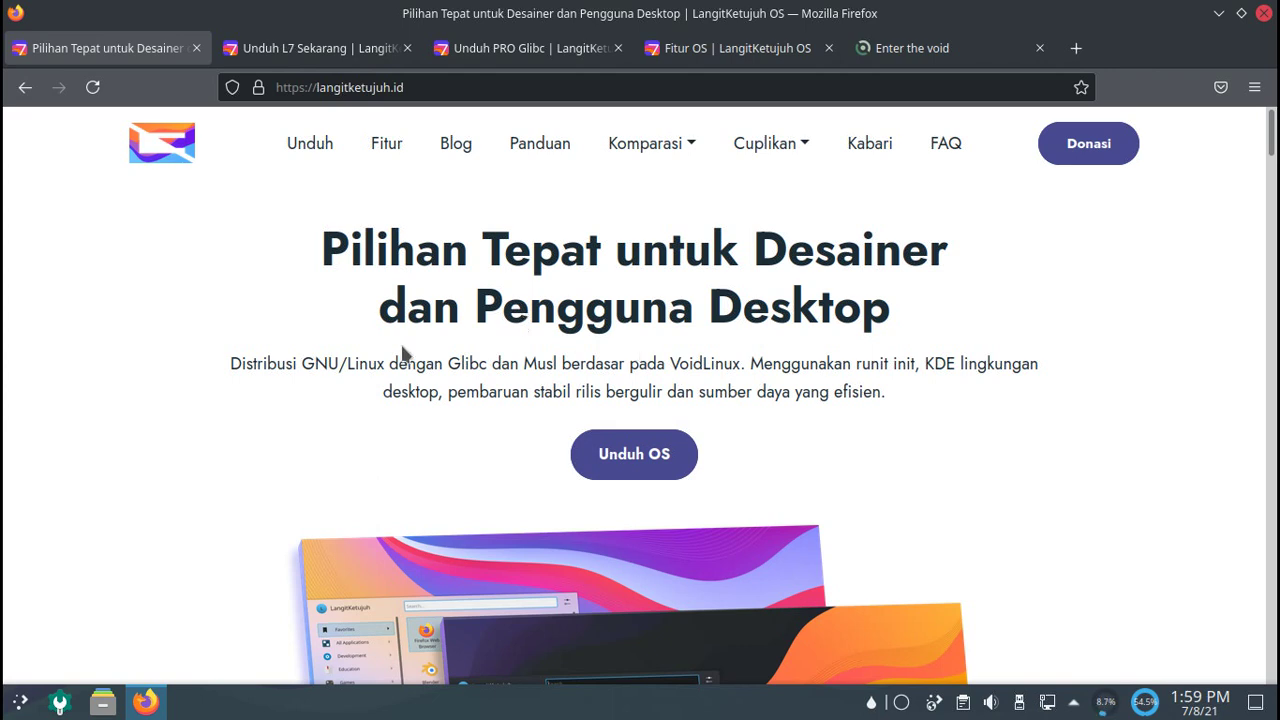
scroll(241, 396, down, 3)
scroll(241, 397, up, 3)
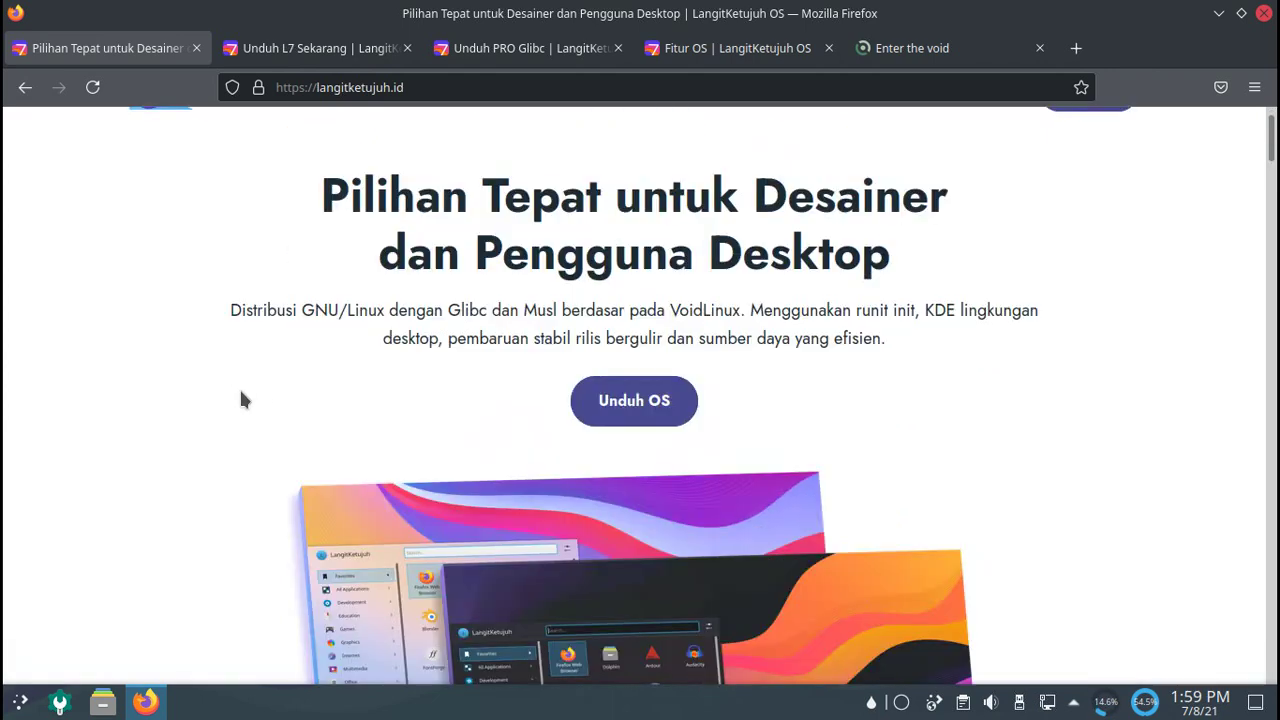
scroll(239, 397, down, 1)
scroll(236, 398, up, 1)
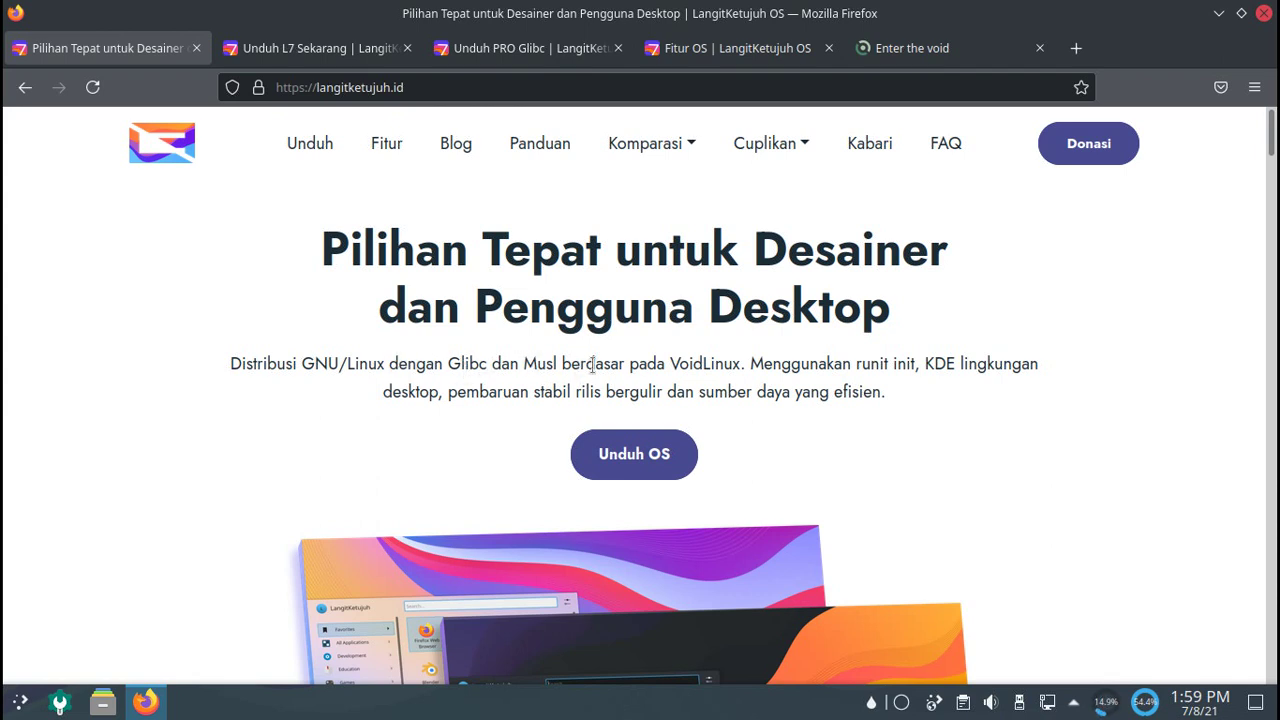
Step: Highlight the word VoidLinux in the home page's description of the distribution, then clear the highlight
double_click(719, 363)
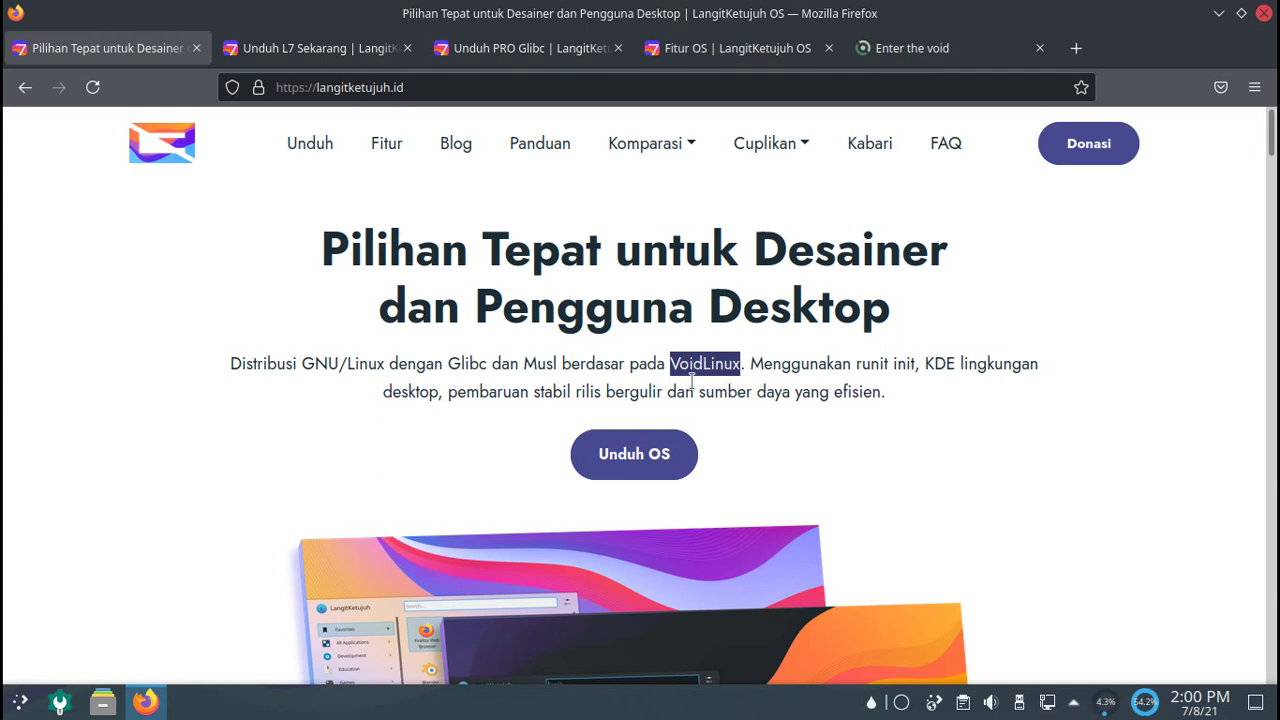
click(786, 388)
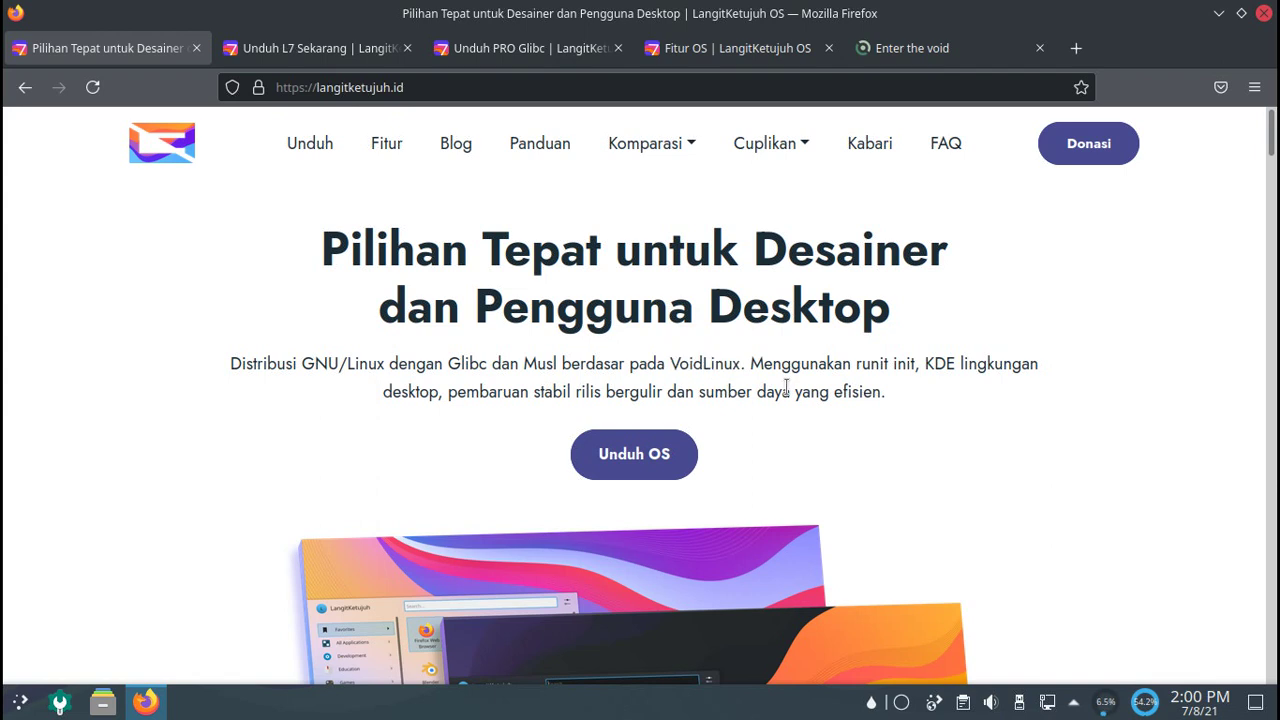
double_click(692, 362)
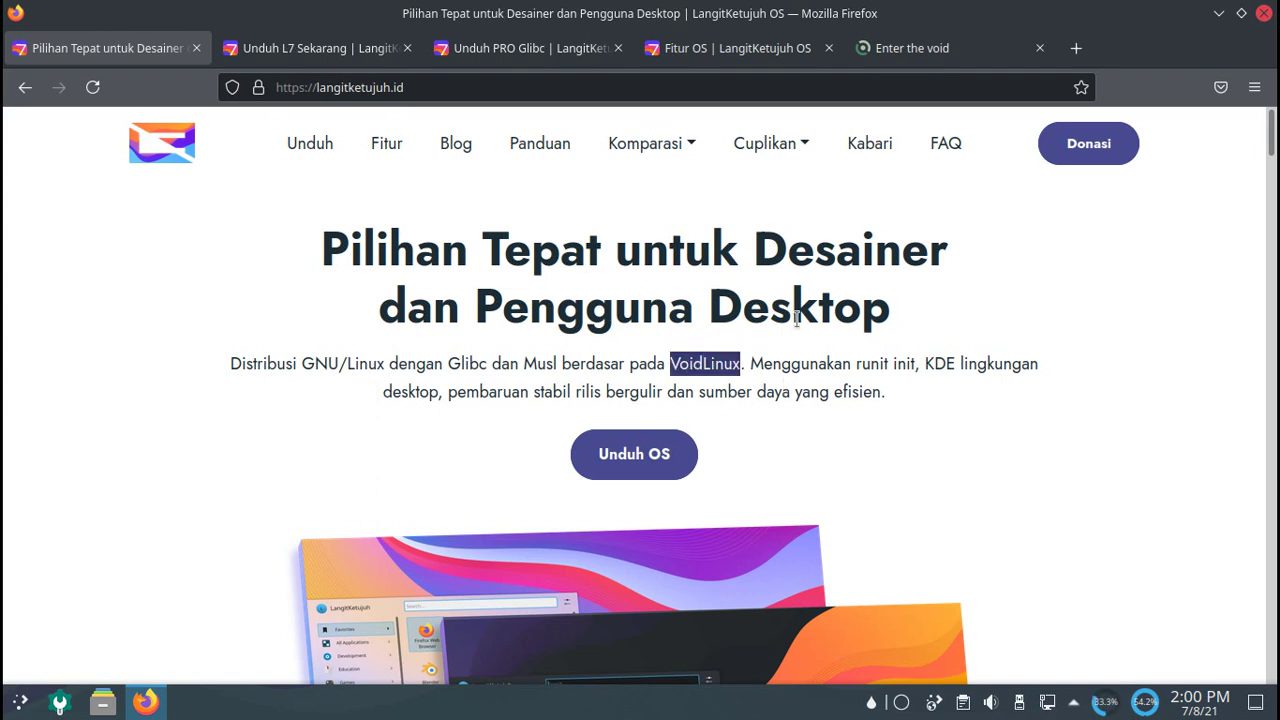
click(806, 366)
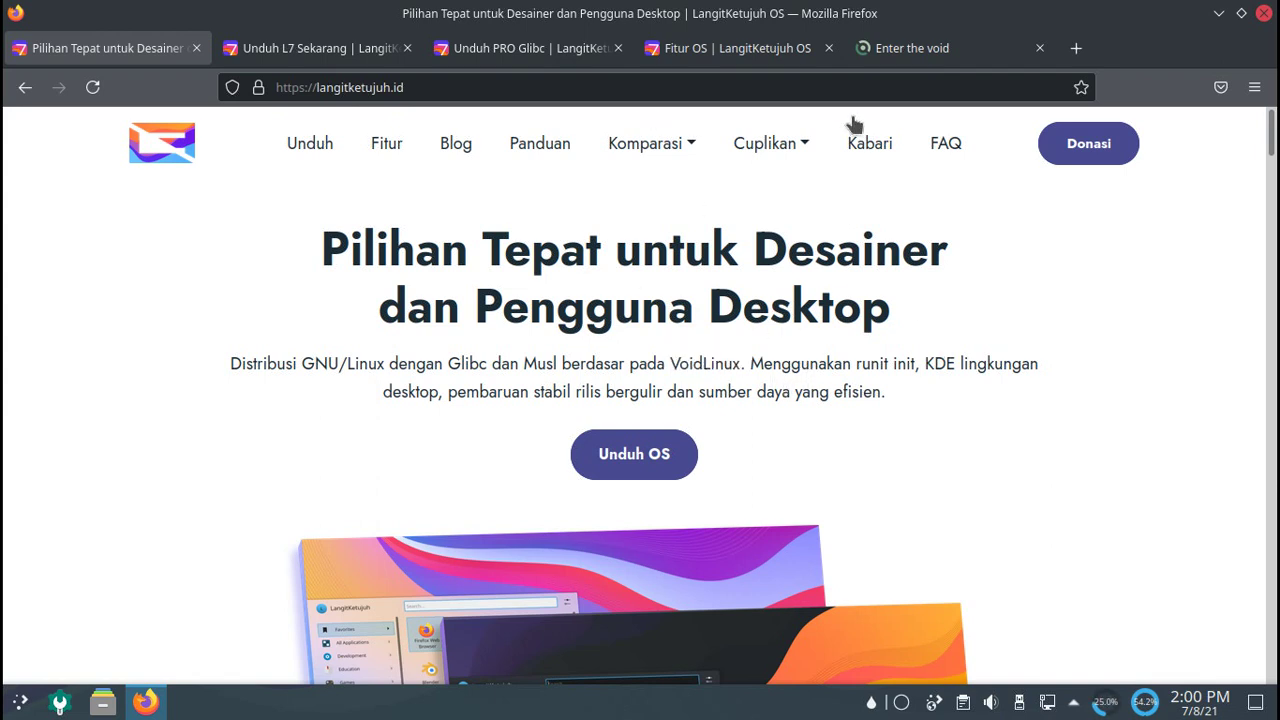
Step: Open the voidlinux.org page and examine its address, distribution introduction and feature summaries
click(897, 50)
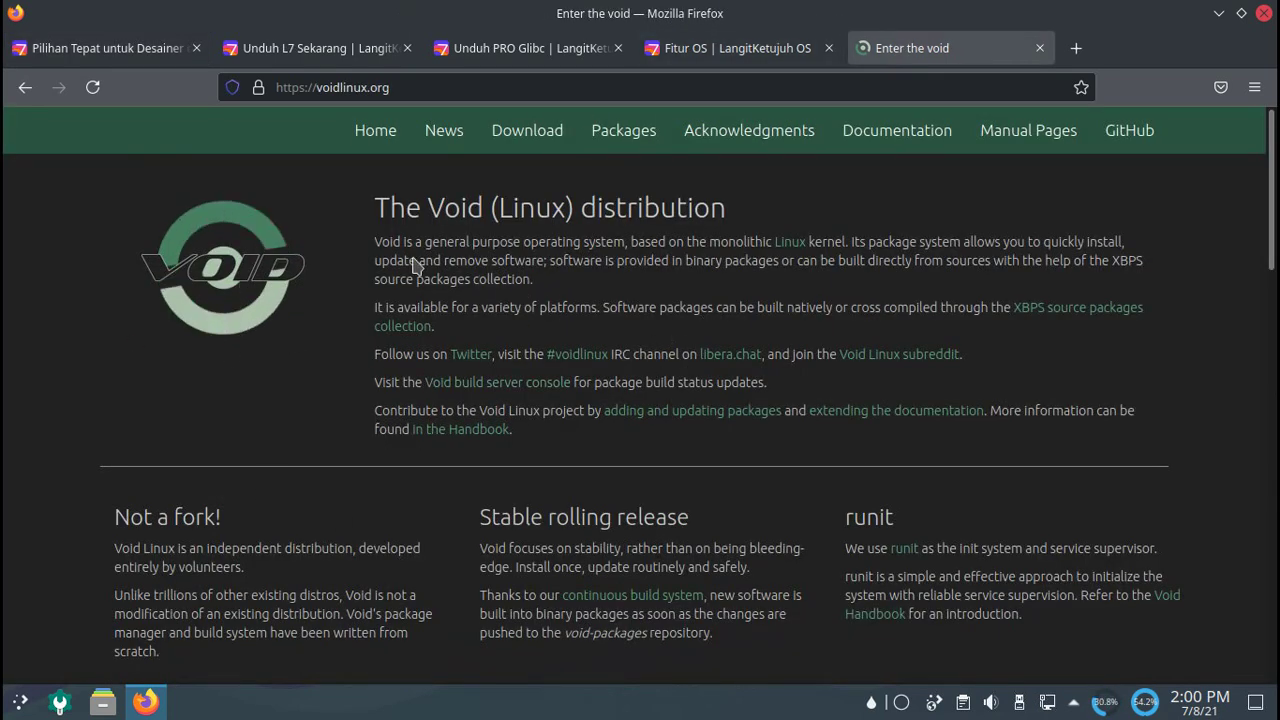
click(823, 87)
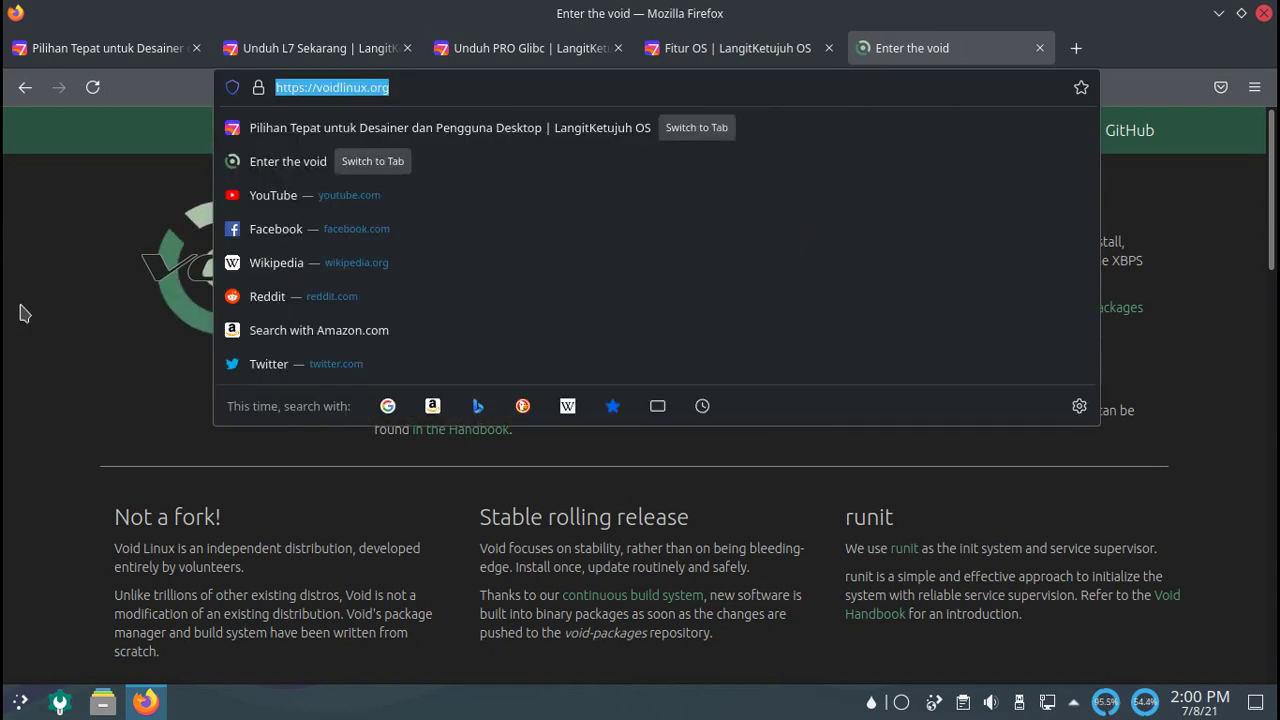
click(44, 374)
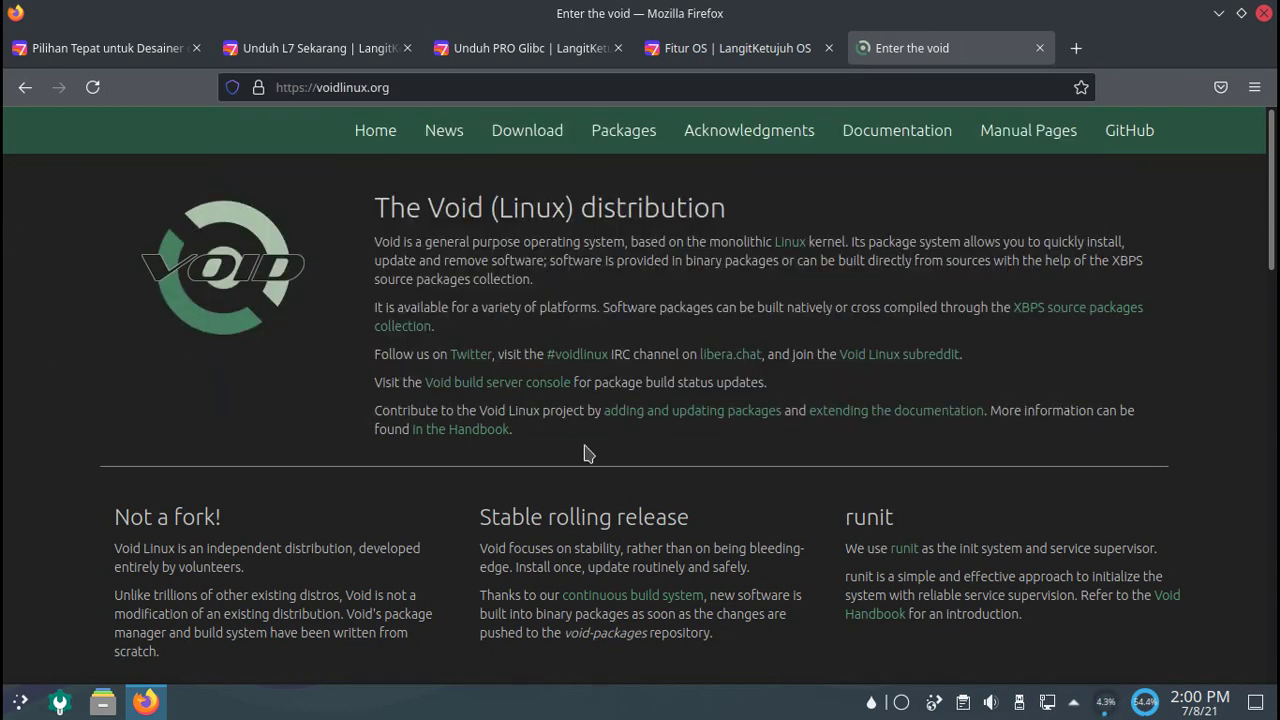
scroll(588, 454, down, 2)
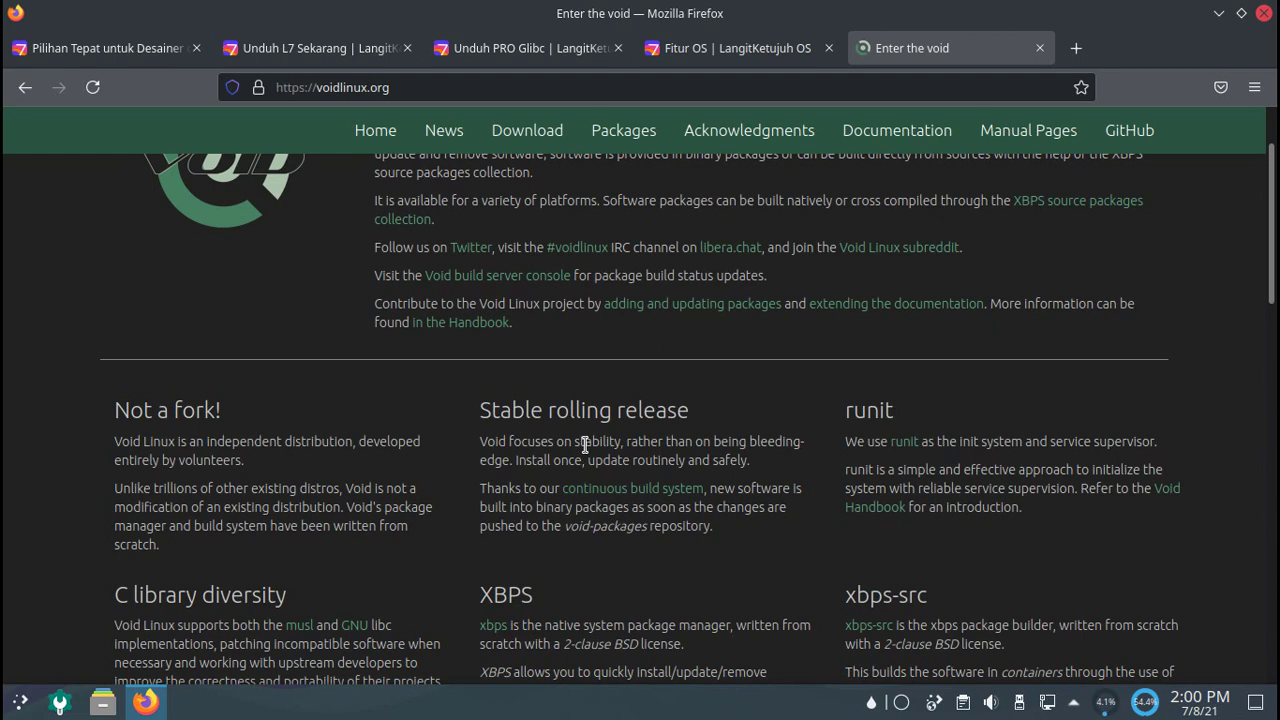
scroll(585, 444, up, 2)
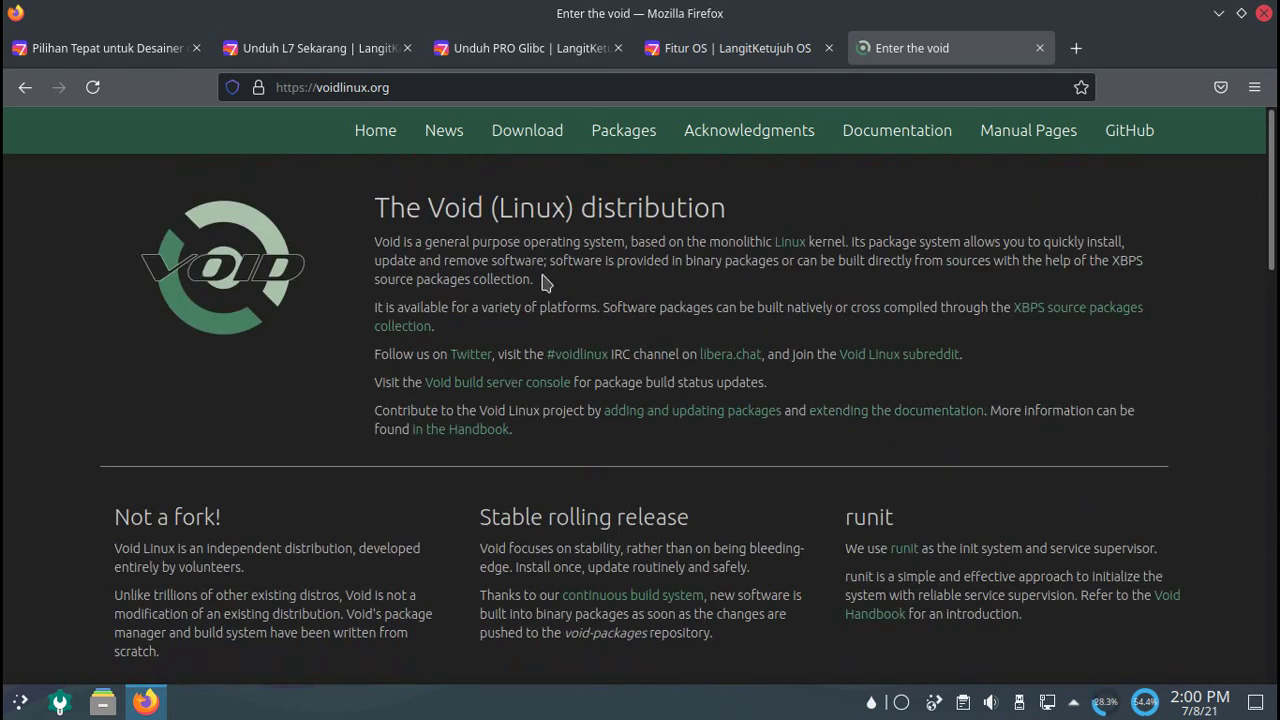
scroll(362, 495, down, 2)
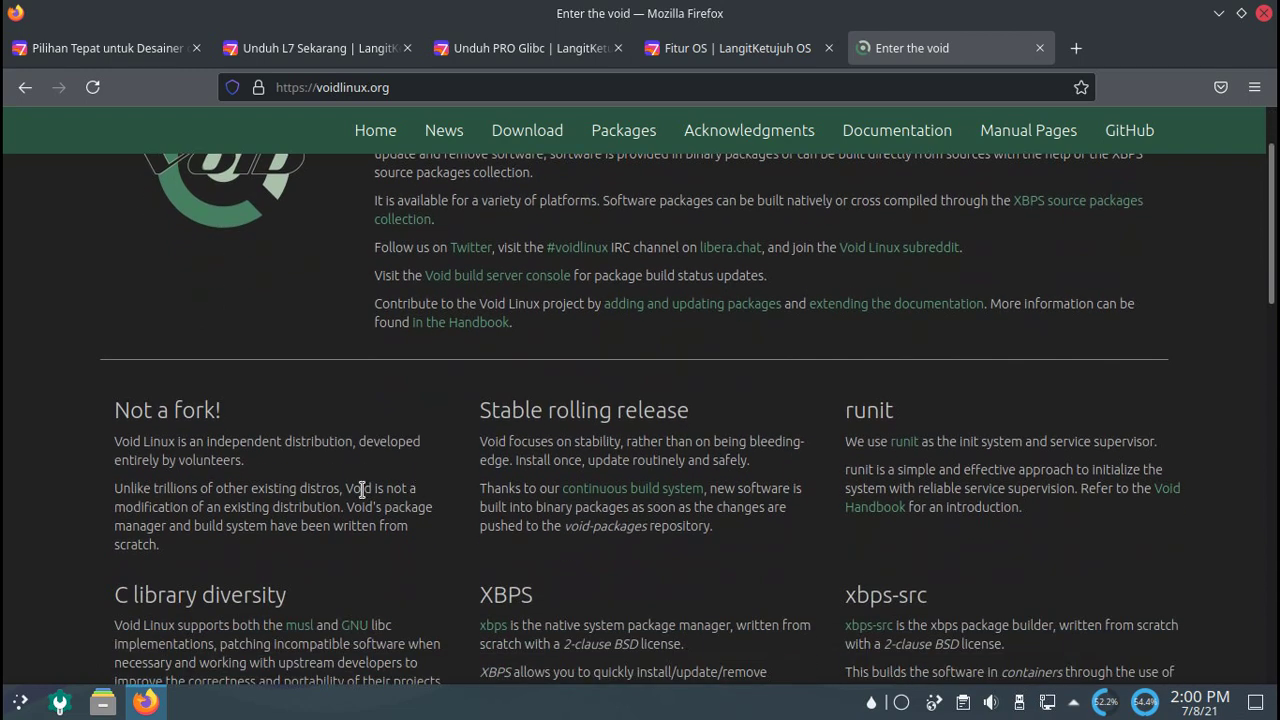
scroll(420, 495, up, 2)
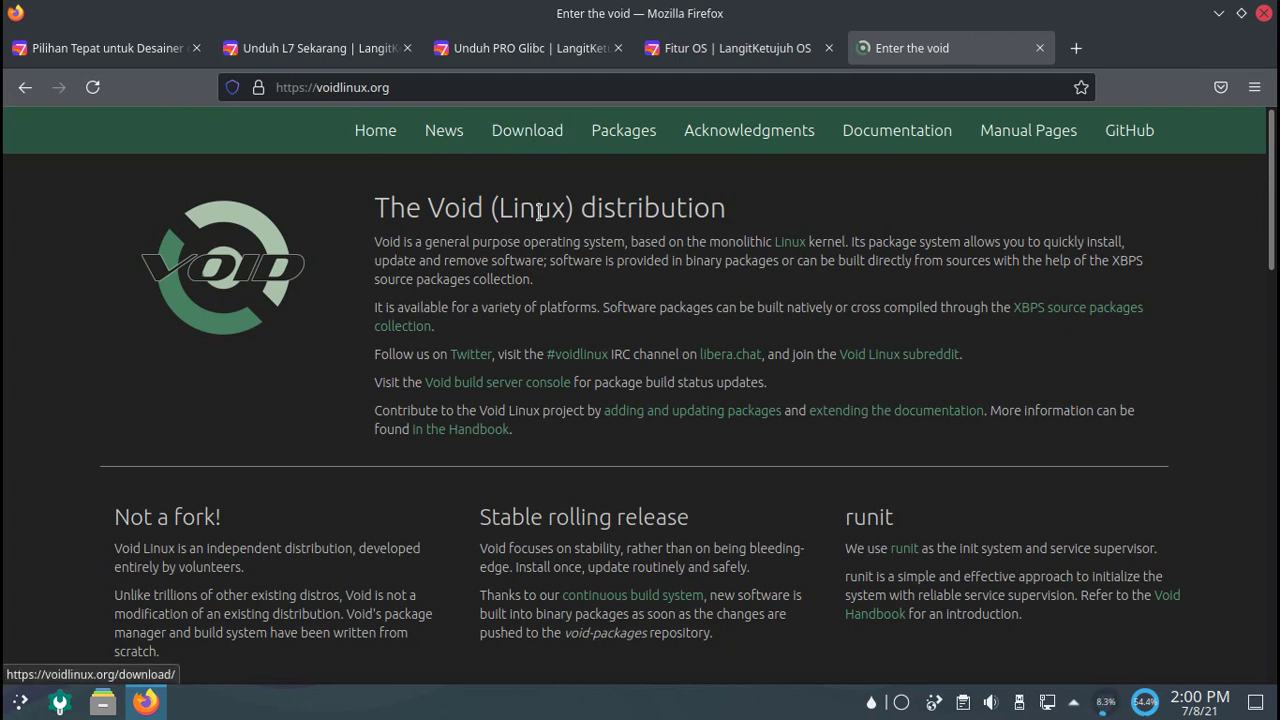
Step: Return to the LangitKetujuh home page and review its VoidLinux mention and the light and dark desktop previews
click(146, 64)
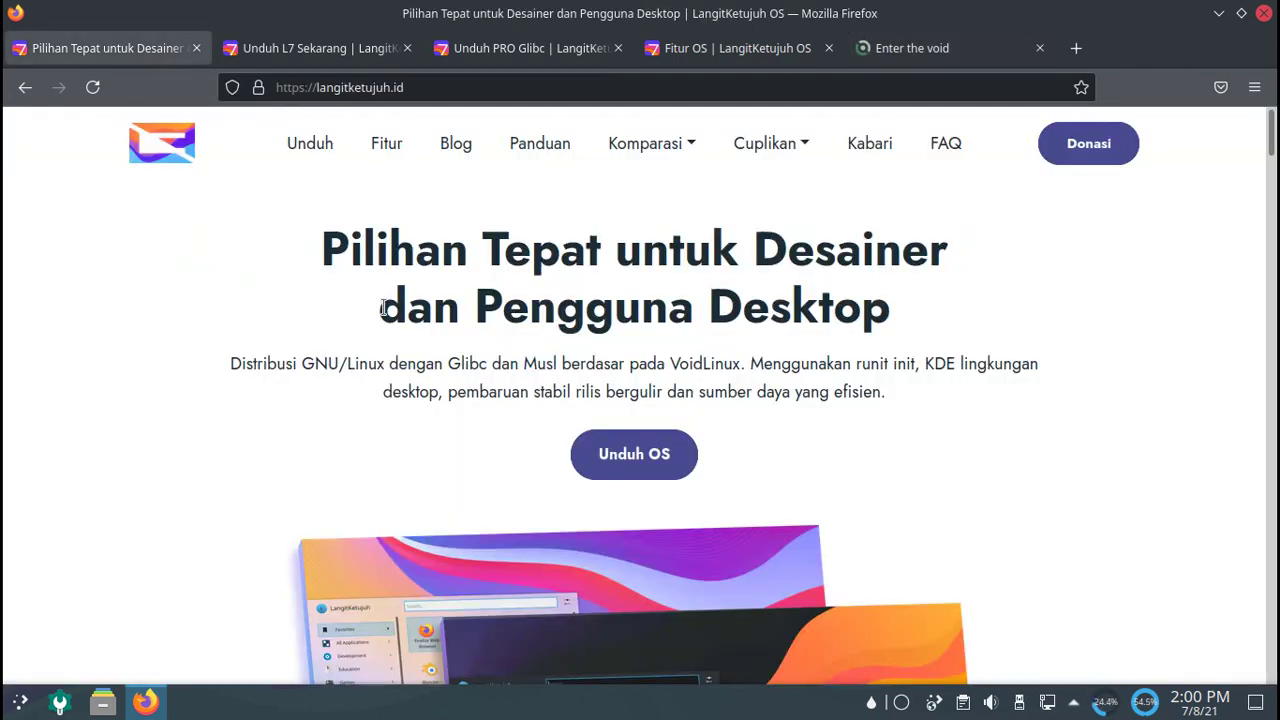
double_click(704, 370)
click(824, 396)
scroll(845, 405, down, 5)
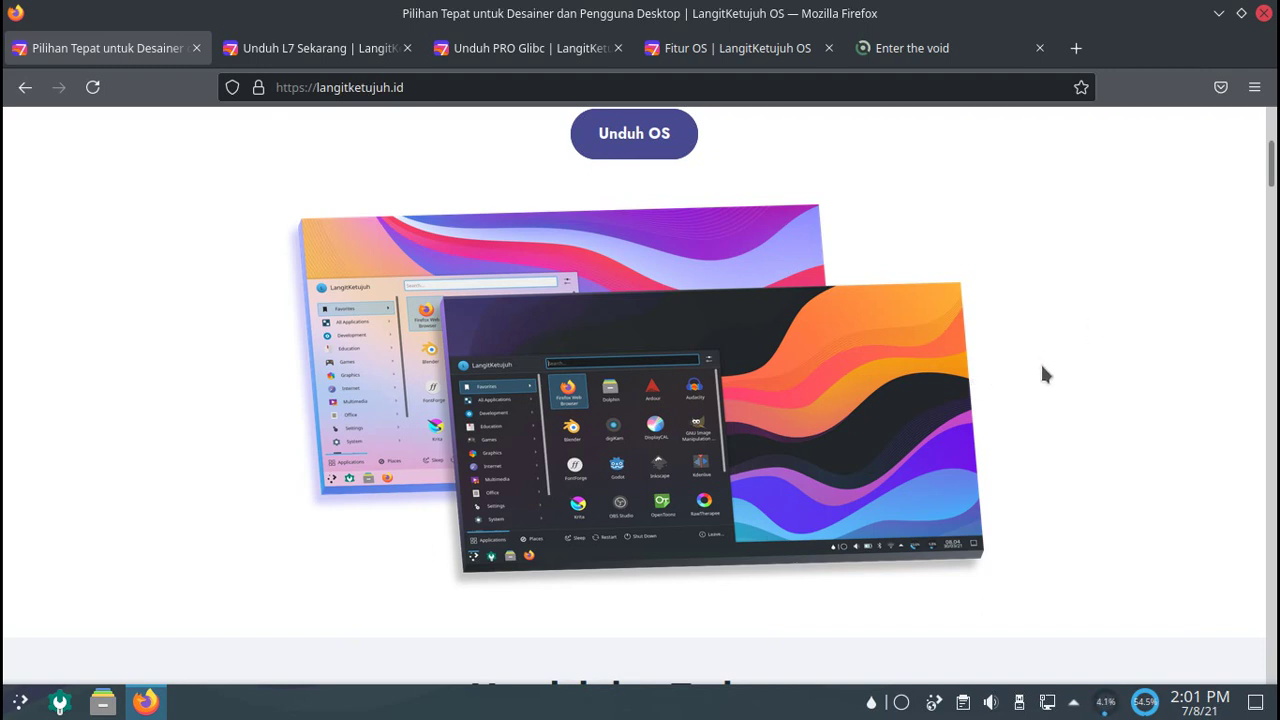
scroll(1043, 373, down, 1)
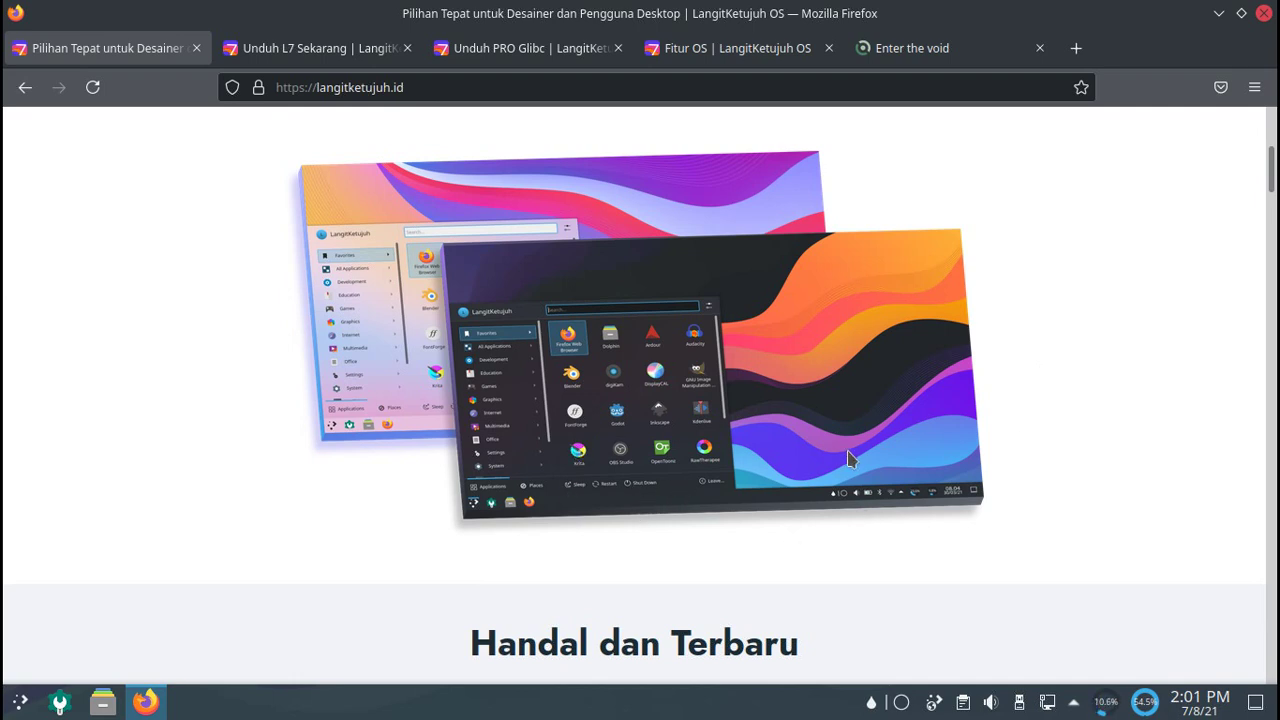
Step: Read the feature cards in the "Handal dan Terbaru" section, from Musl Libc to Dukungan Instalasi (Pro)
scroll(722, 486, down, 3)
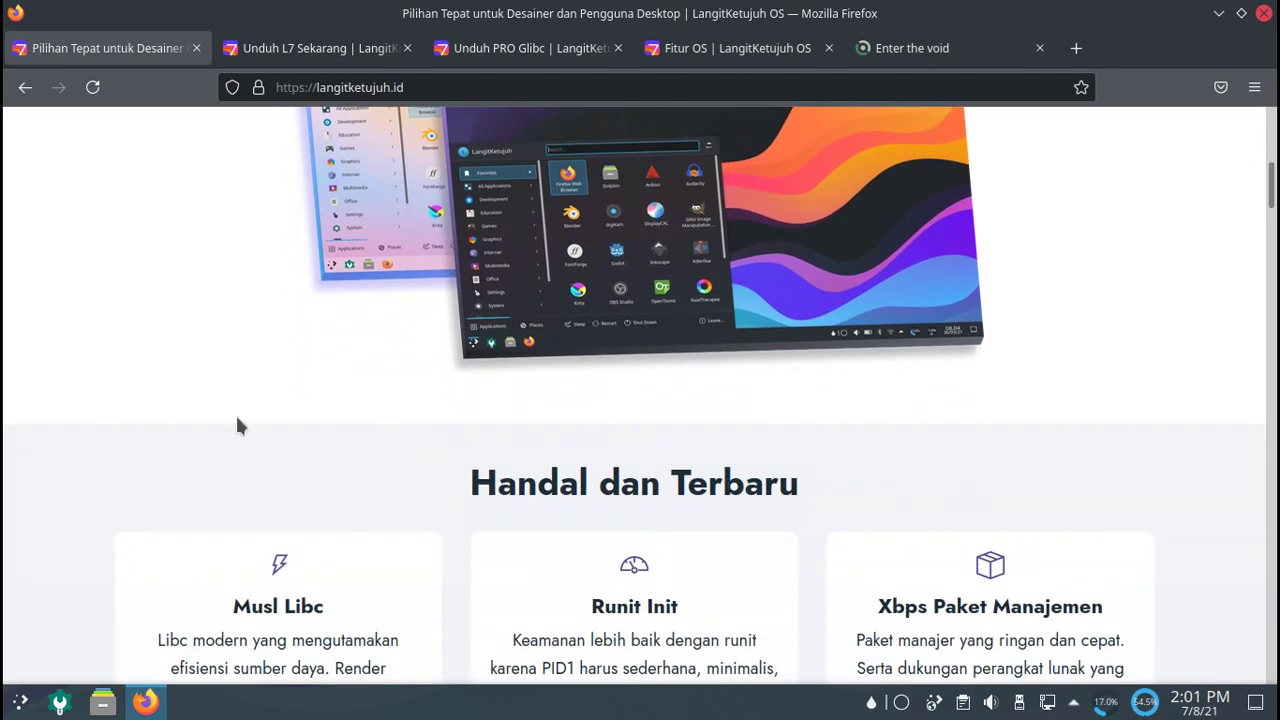
scroll(557, 425, down, 3)
scroll(557, 425, down, 2)
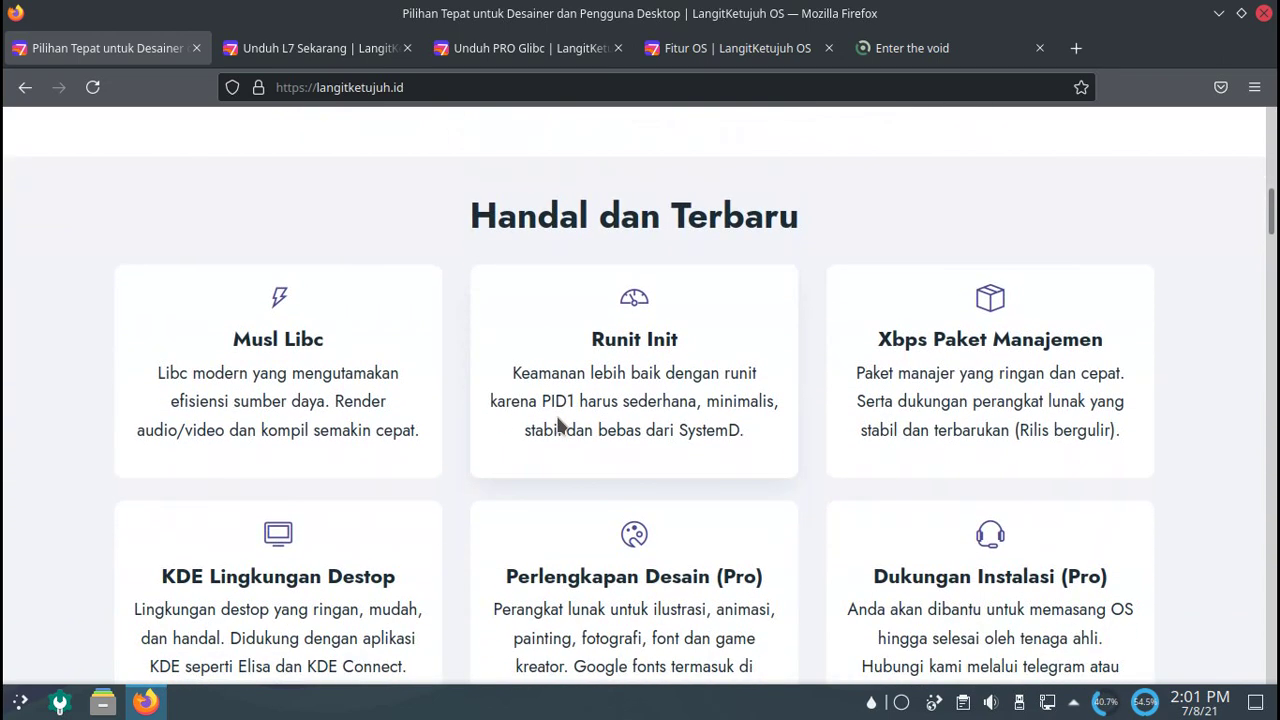
scroll(557, 425, down, 1)
scroll(558, 422, down, 1)
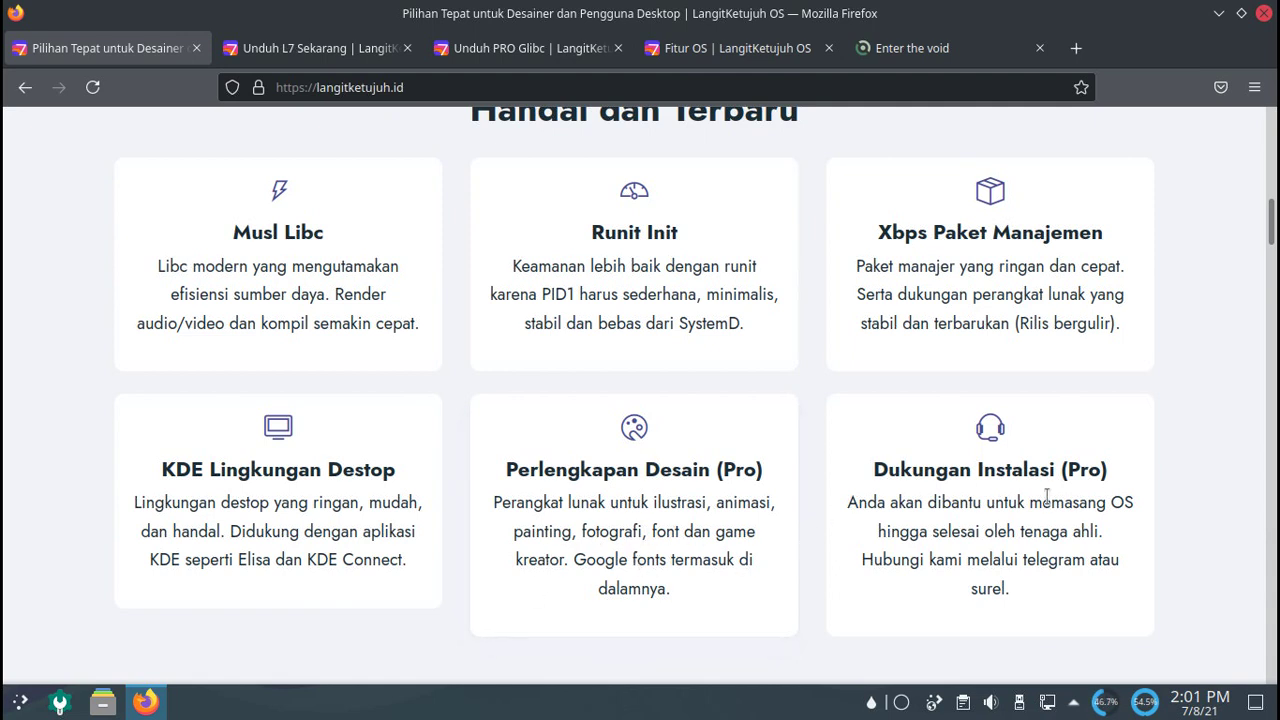
scroll(963, 354, down, 2)
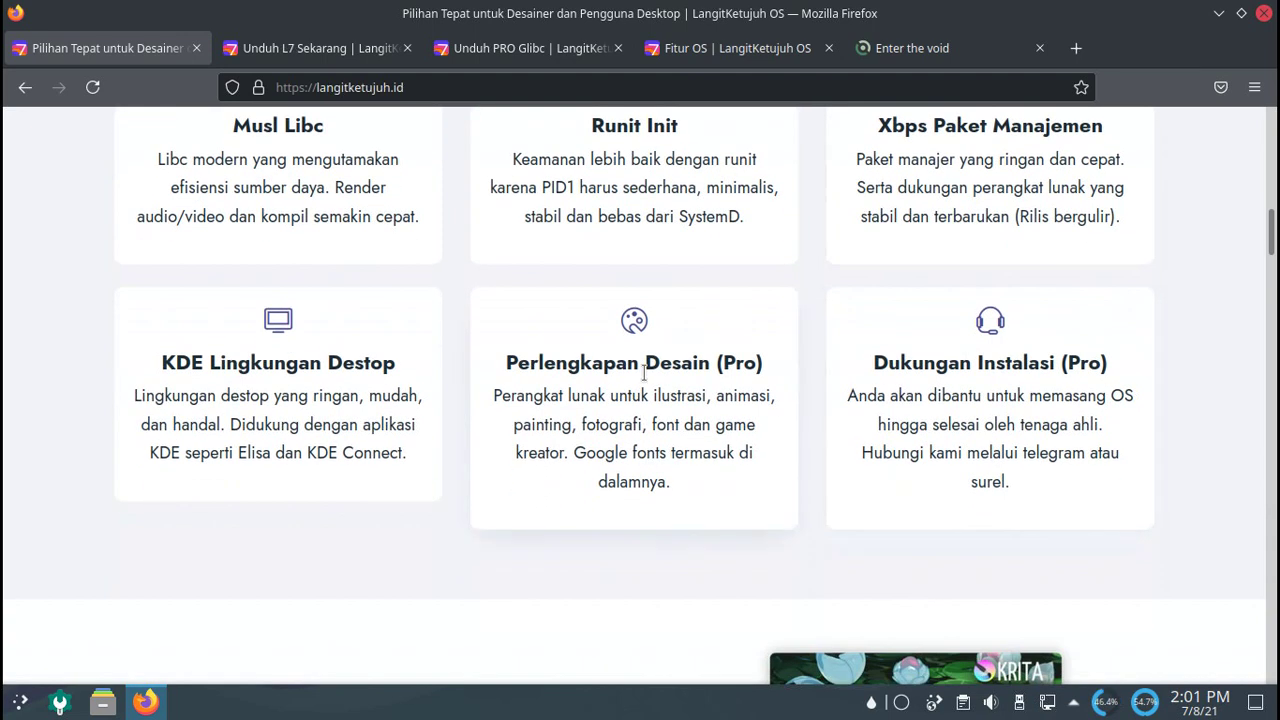
Step: Examine the "Ilustrasi dan lukis digital" and "Animasi 2D/3D penuh fitur" sections of the home page
scroll(643, 375, down, 5)
scroll(645, 324, down, 4)
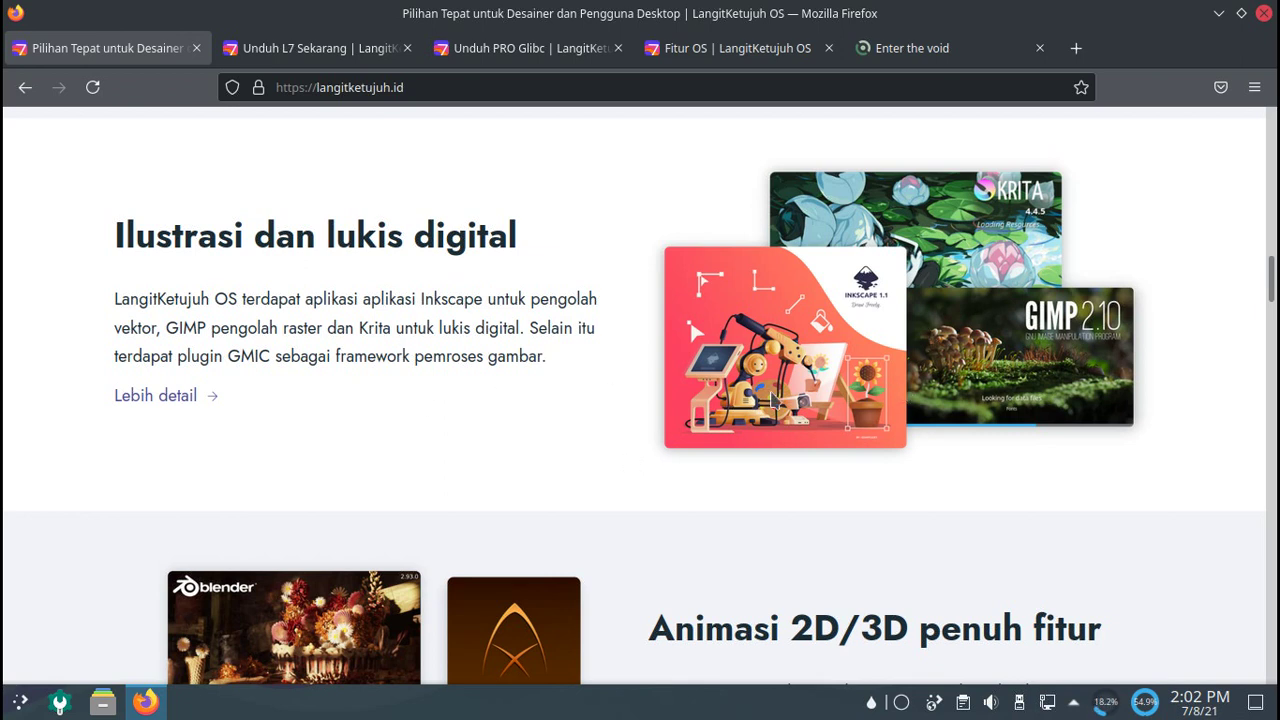
scroll(775, 400, down, 7)
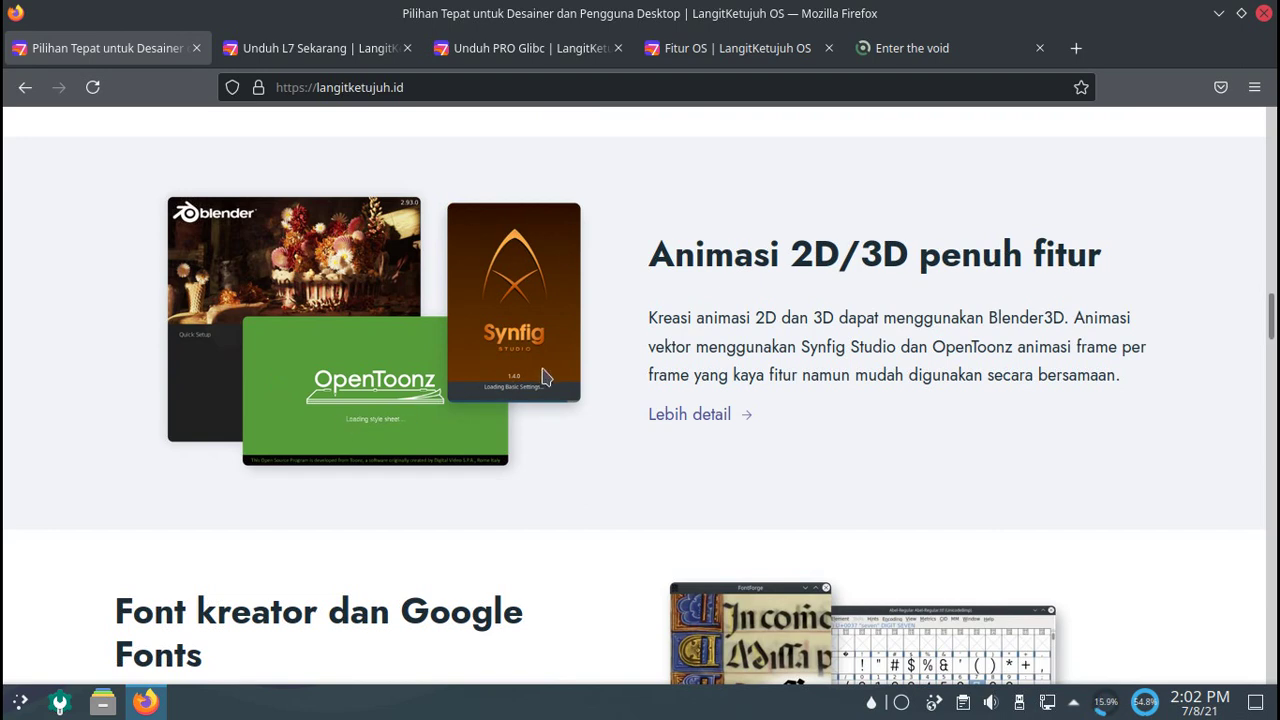
Step: Read the "Font kreator dan Google Fonts" section, briefly highlighting the figure for its included Google Fonts
scroll(768, 416, down, 2)
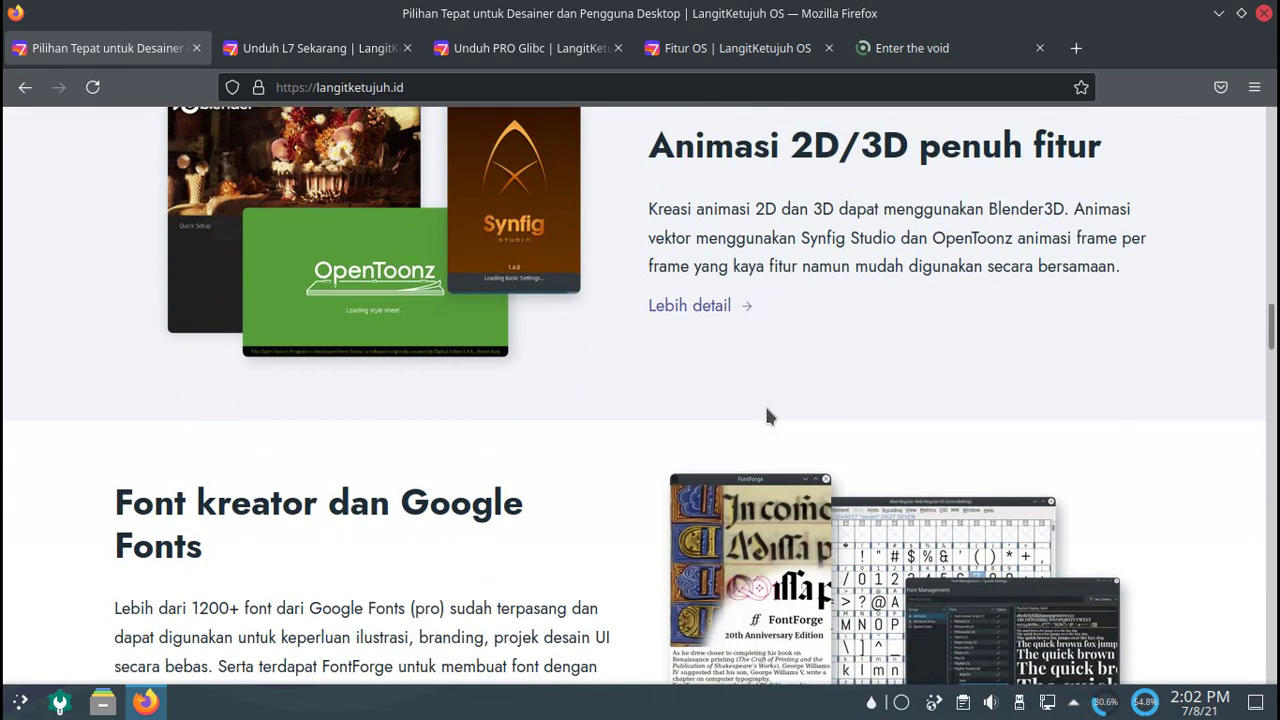
scroll(768, 416, down, 4)
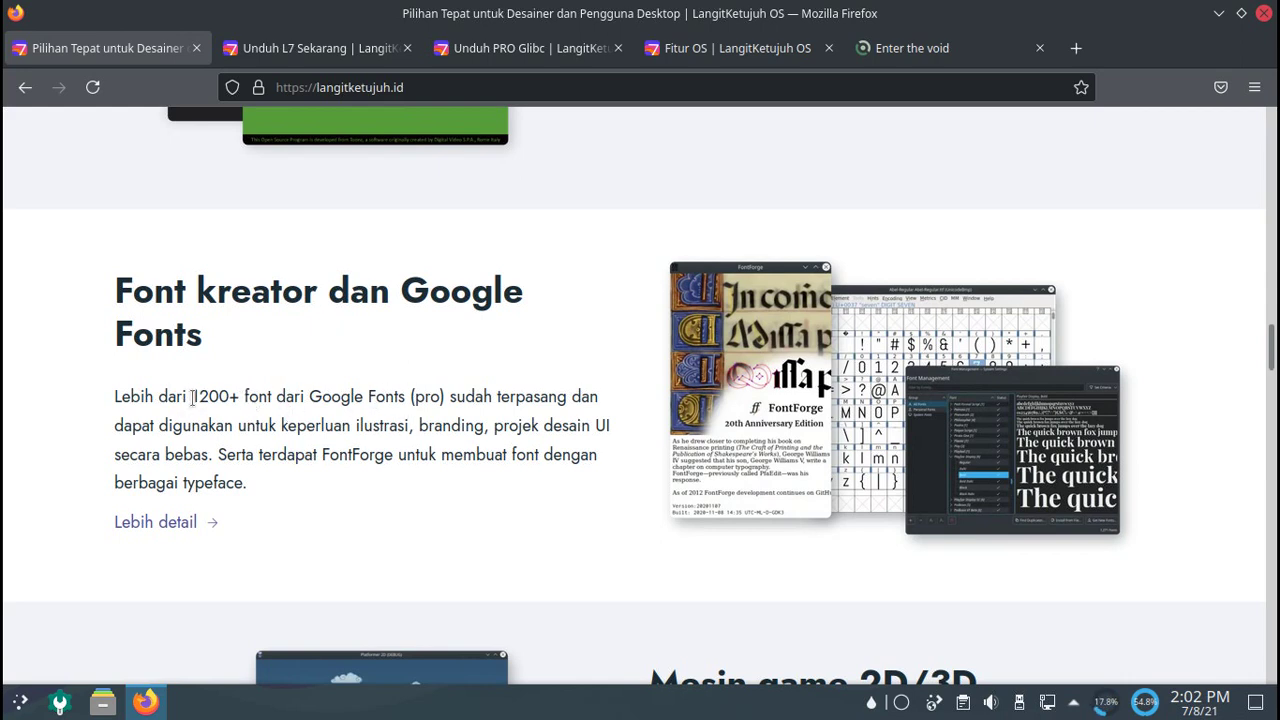
scroll(617, 373, down, 1)
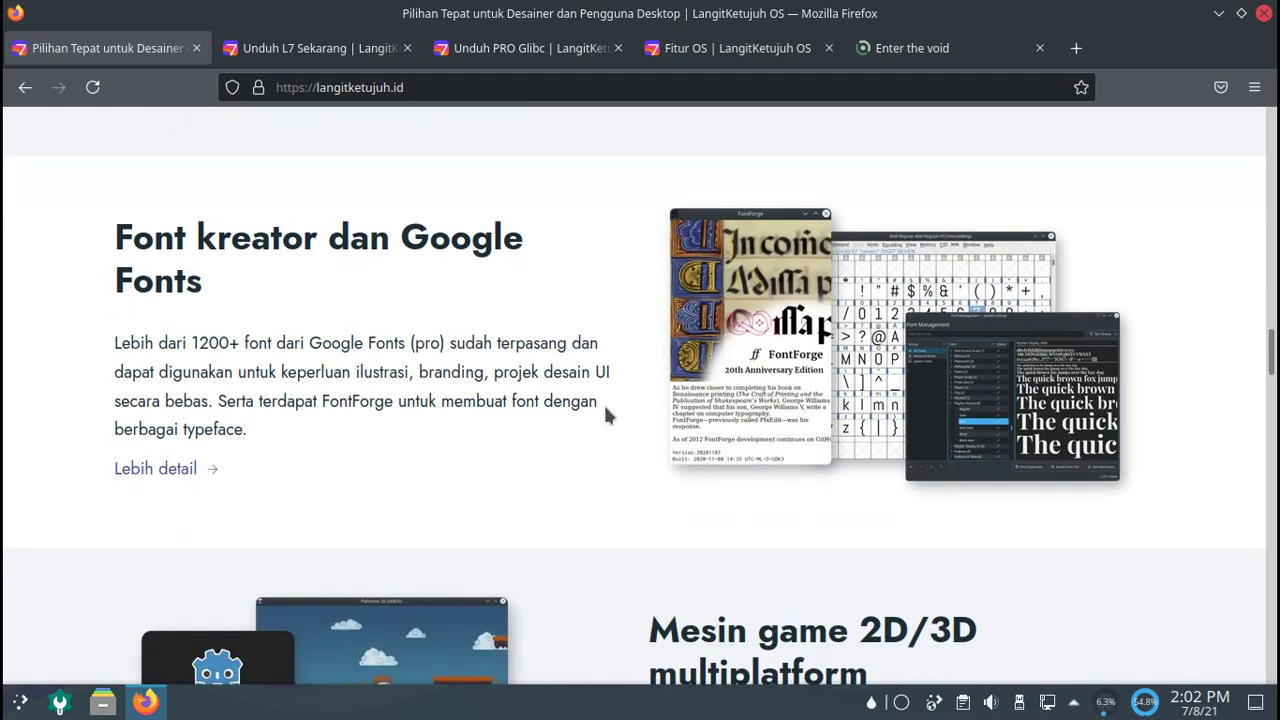
scroll(605, 417, down, 2)
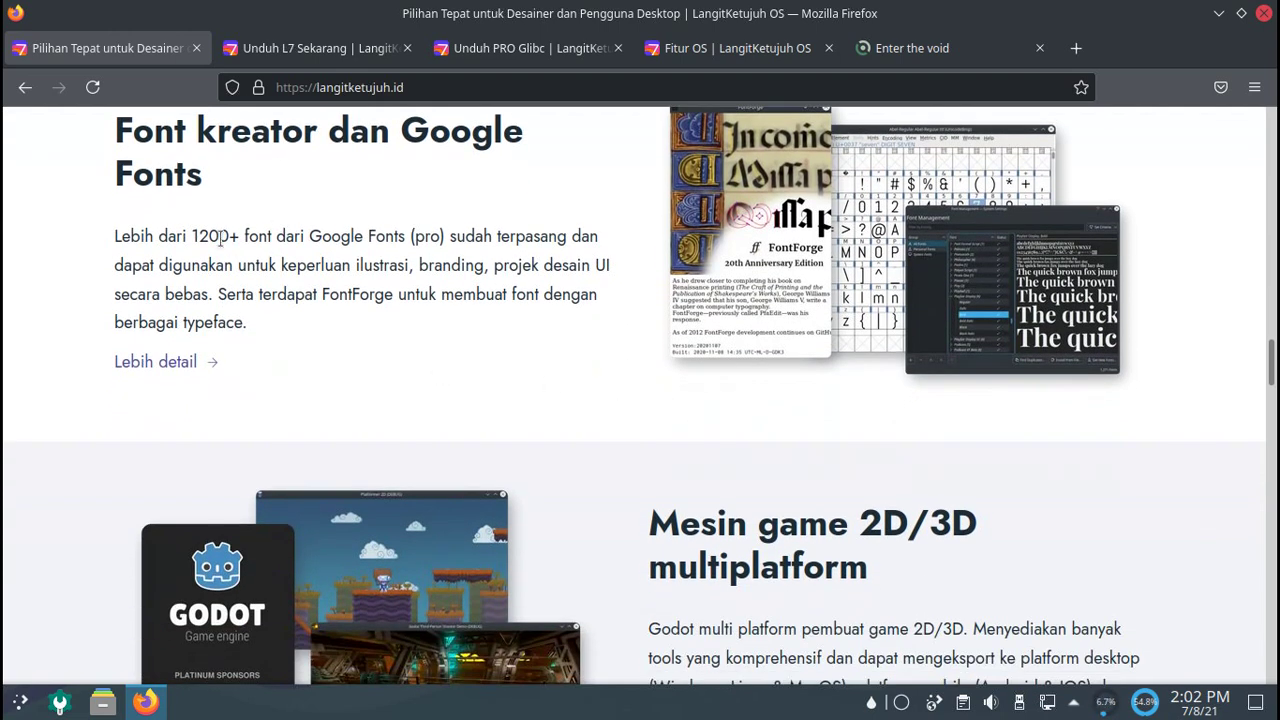
double_click(220, 240)
click(523, 348)
Step: Review the Godot section on 2D/3D game making and the Scribus section on desktop publishing
scroll(665, 477, down, 4)
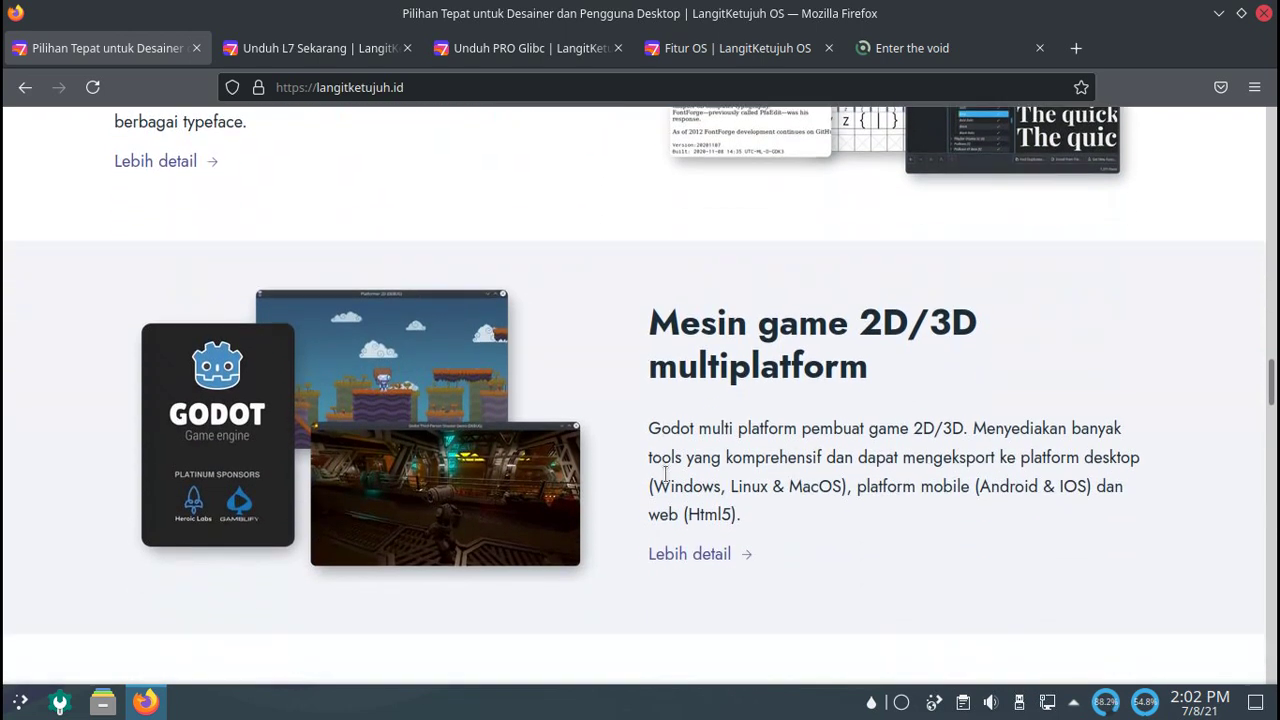
scroll(665, 477, down, 1)
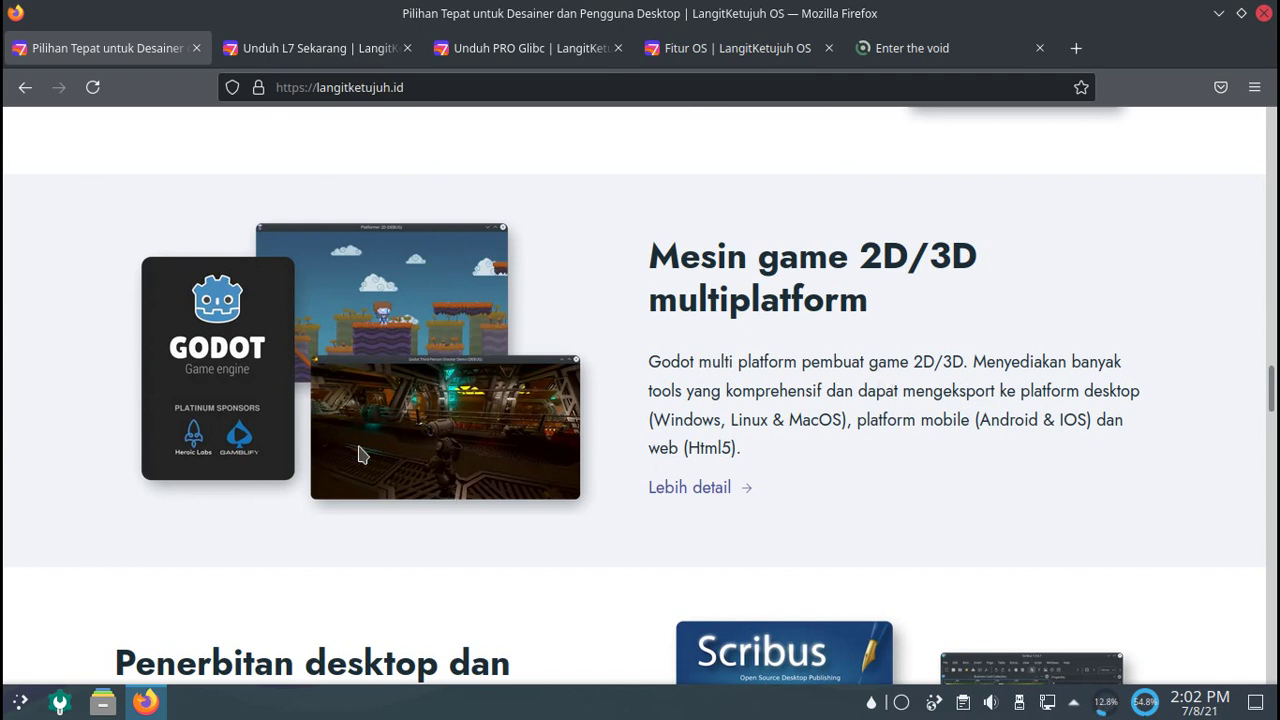
scroll(344, 462, down, 5)
scroll(346, 474, down, 2)
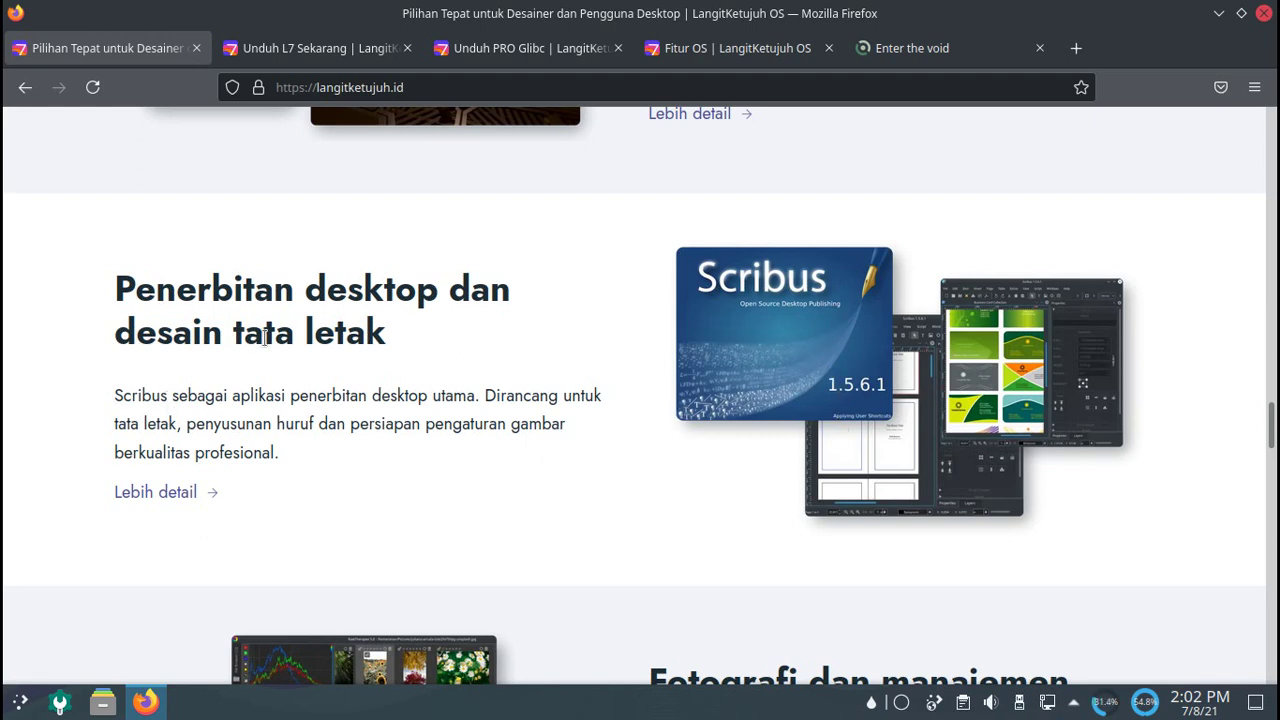
Step: Look through the home page's sections on photography and image management, audio and video editing, and CAD
scroll(779, 453, down, 2)
scroll(779, 453, down, 5)
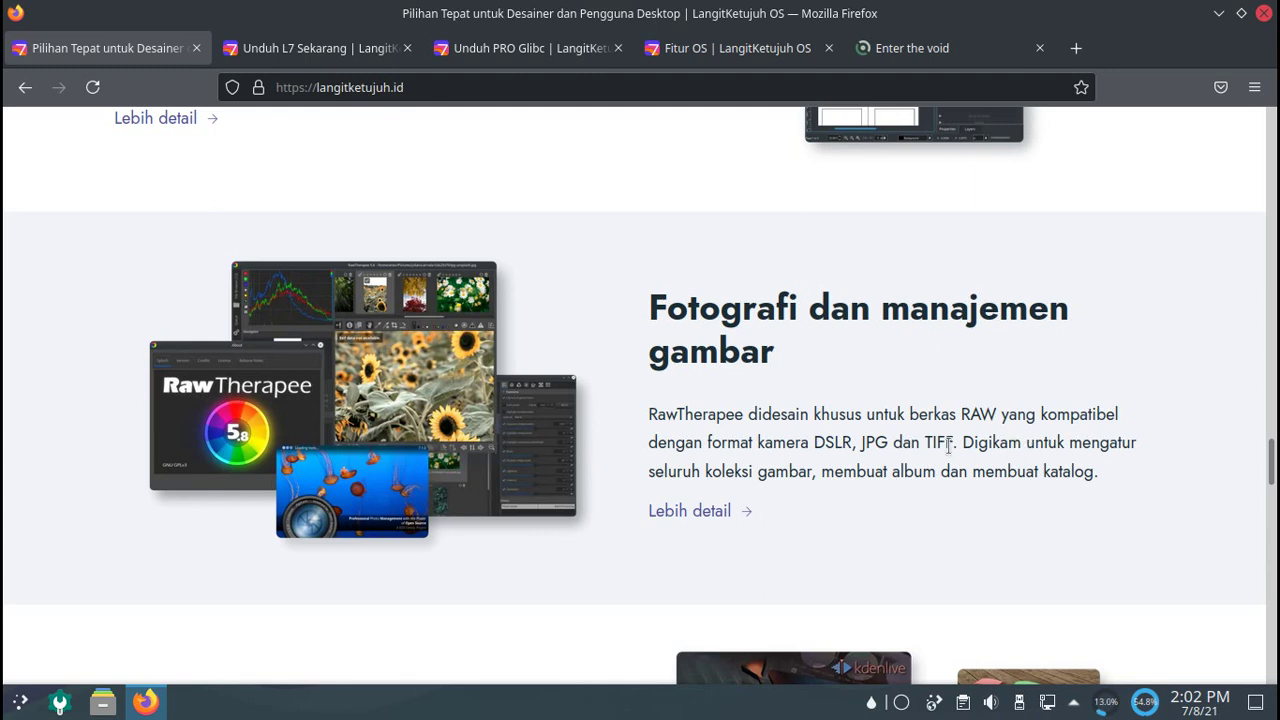
scroll(948, 446, down, 6)
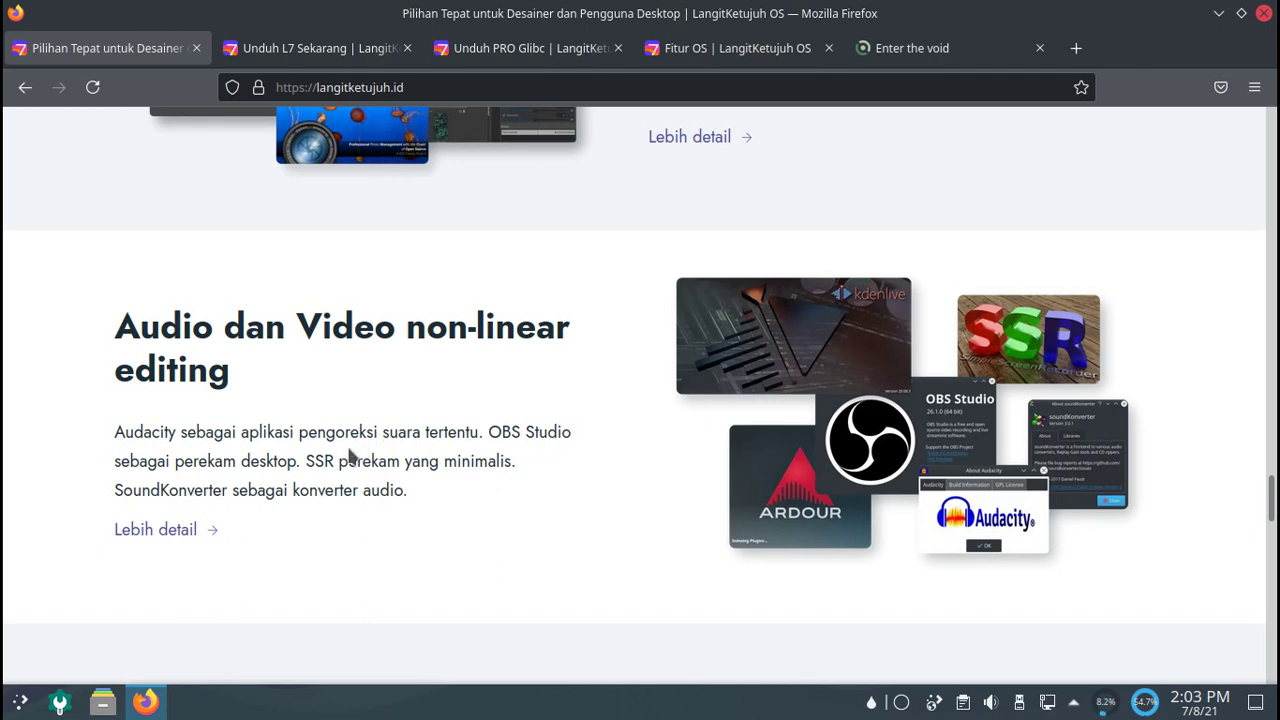
scroll(598, 496, down, 5)
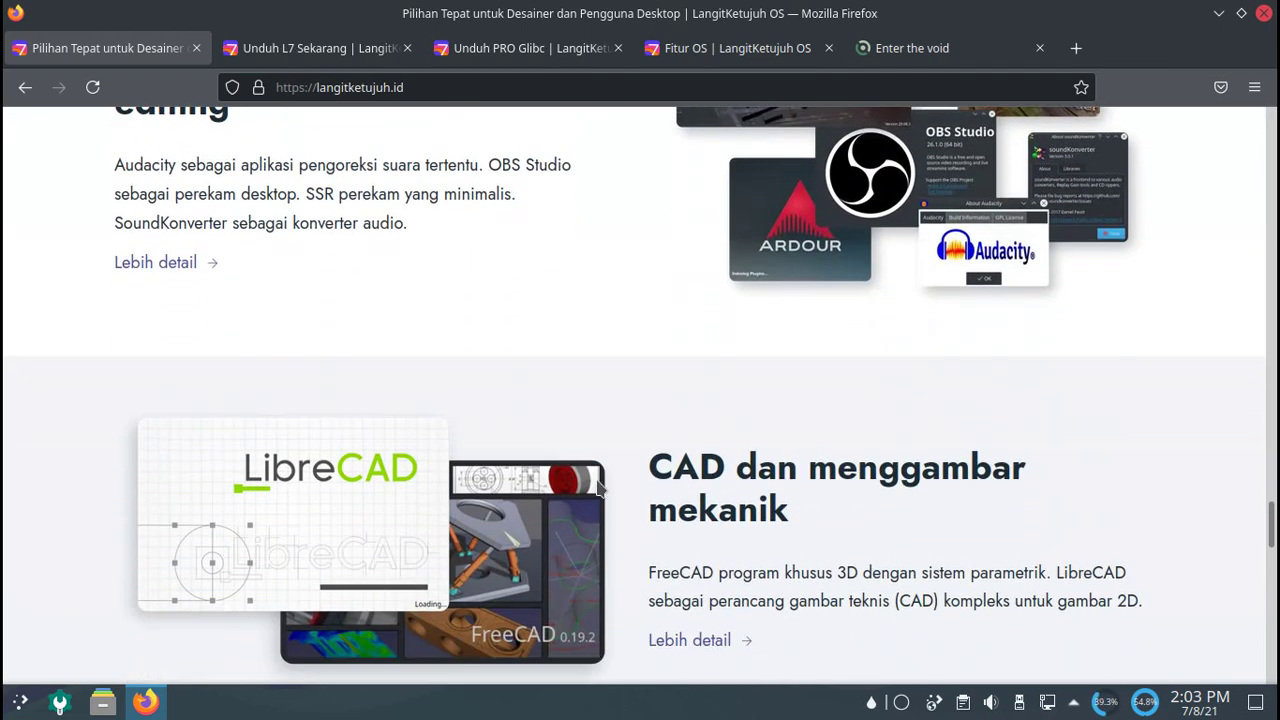
Step: Read the home page's sections on CAD and mechanical drawing and on the LibreOffice office suite
scroll(572, 451, down, 1)
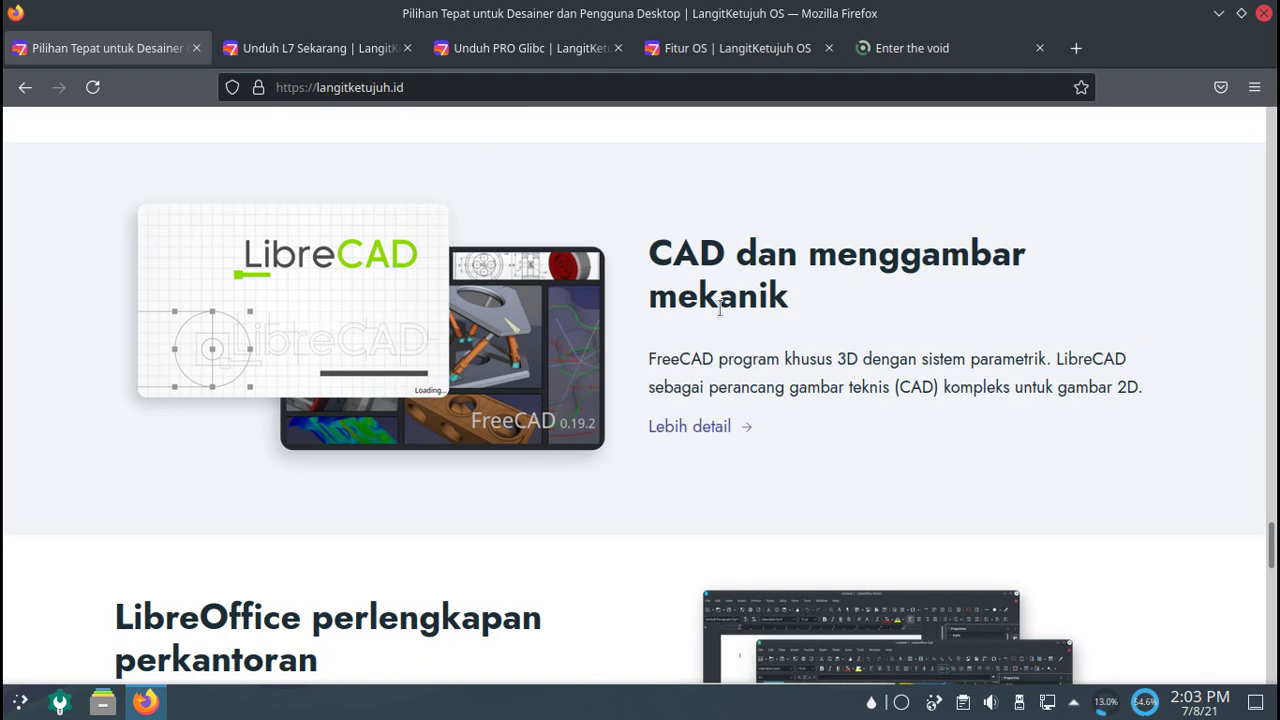
scroll(848, 405, down, 3)
scroll(455, 416, down, 2)
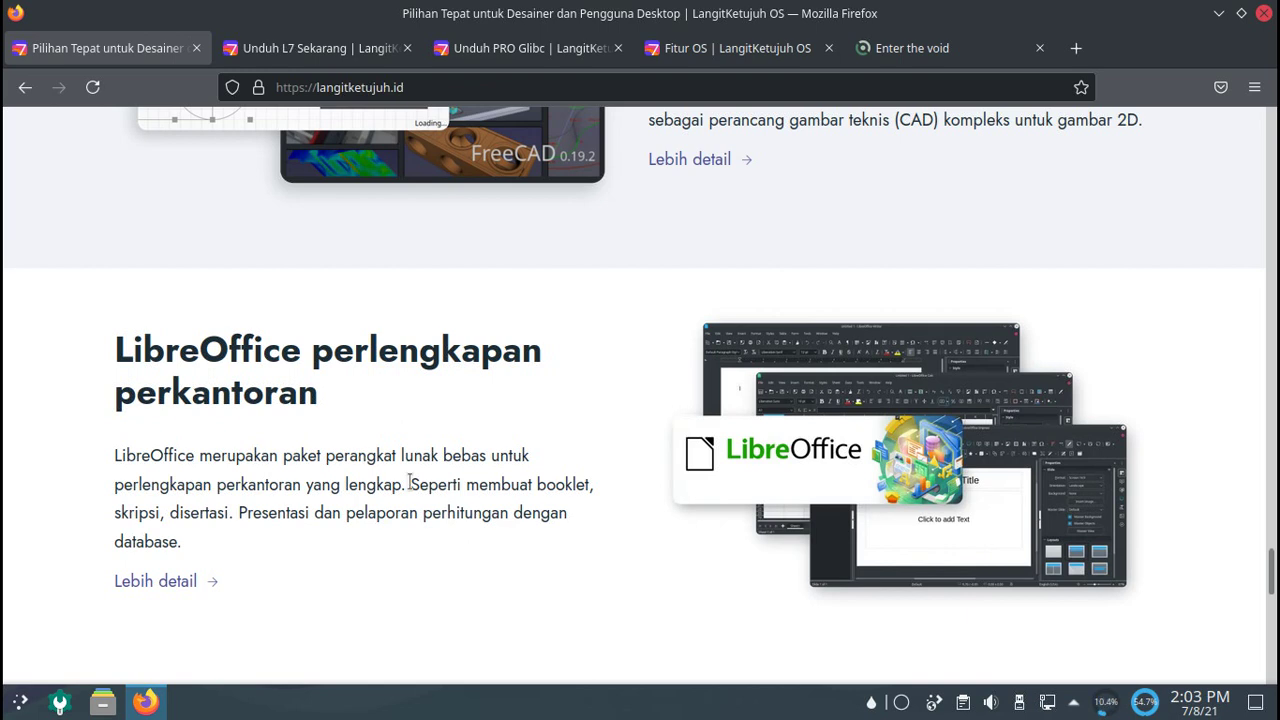
scroll(409, 484, down, 1)
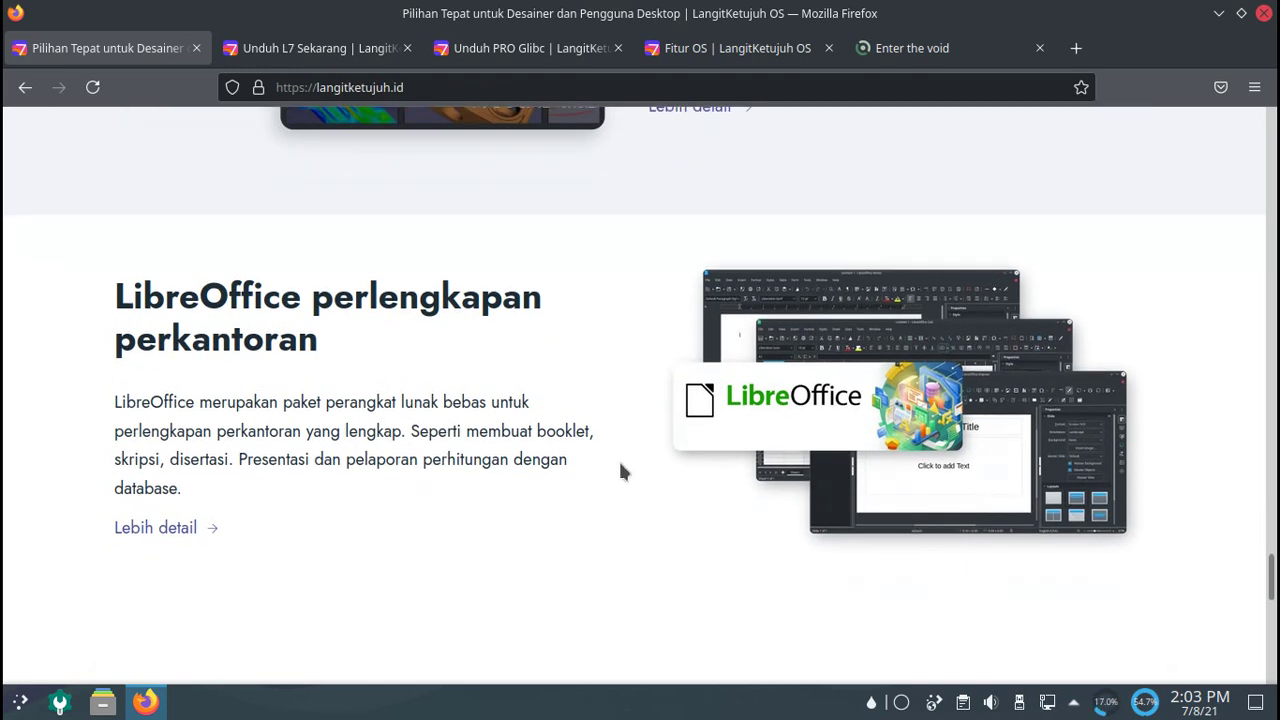
scroll(556, 490, down, 8)
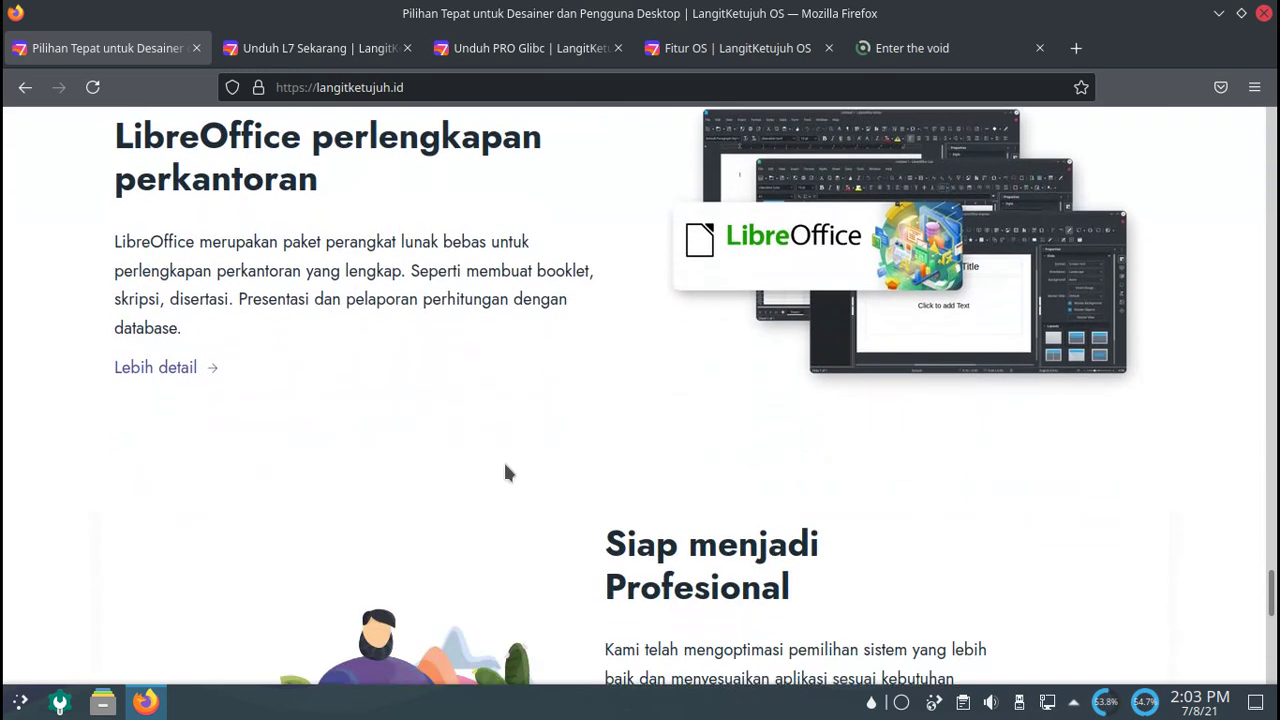
Step: Switch to the Unduh L7 Sekarang page and compare the musl and glibc Lite editions offered for download
click(314, 52)
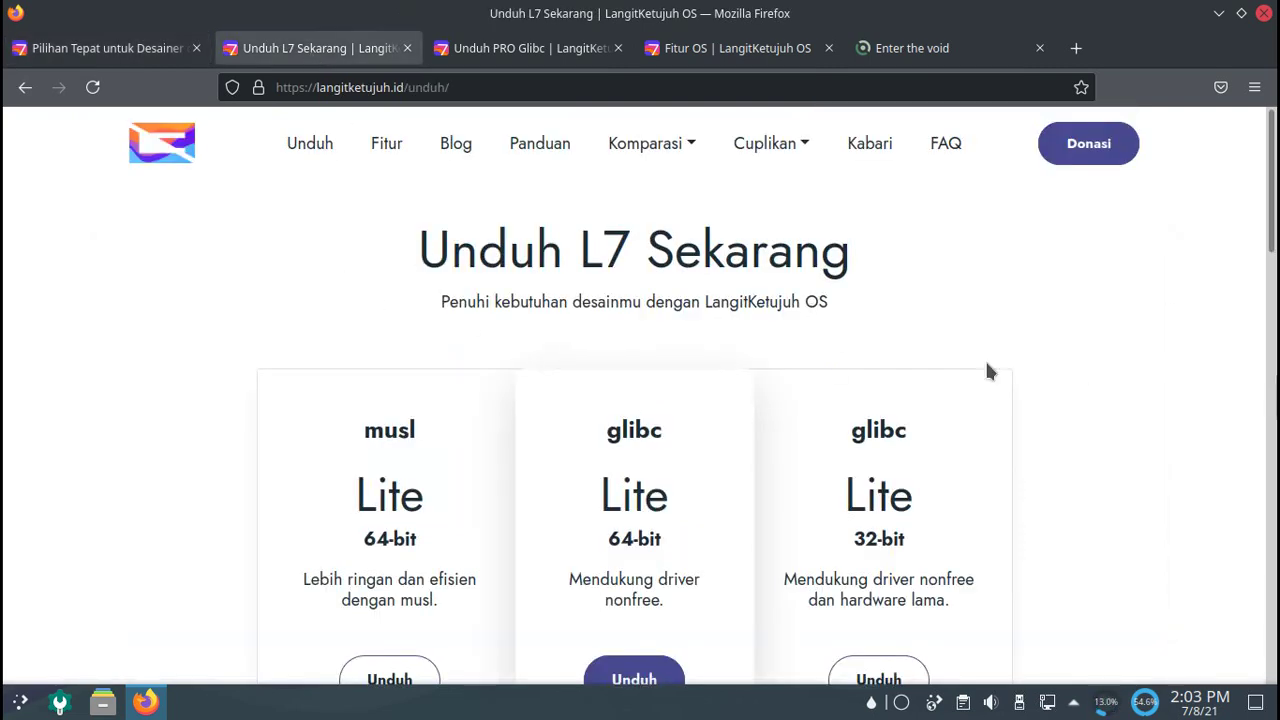
scroll(1040, 336, down, 3)
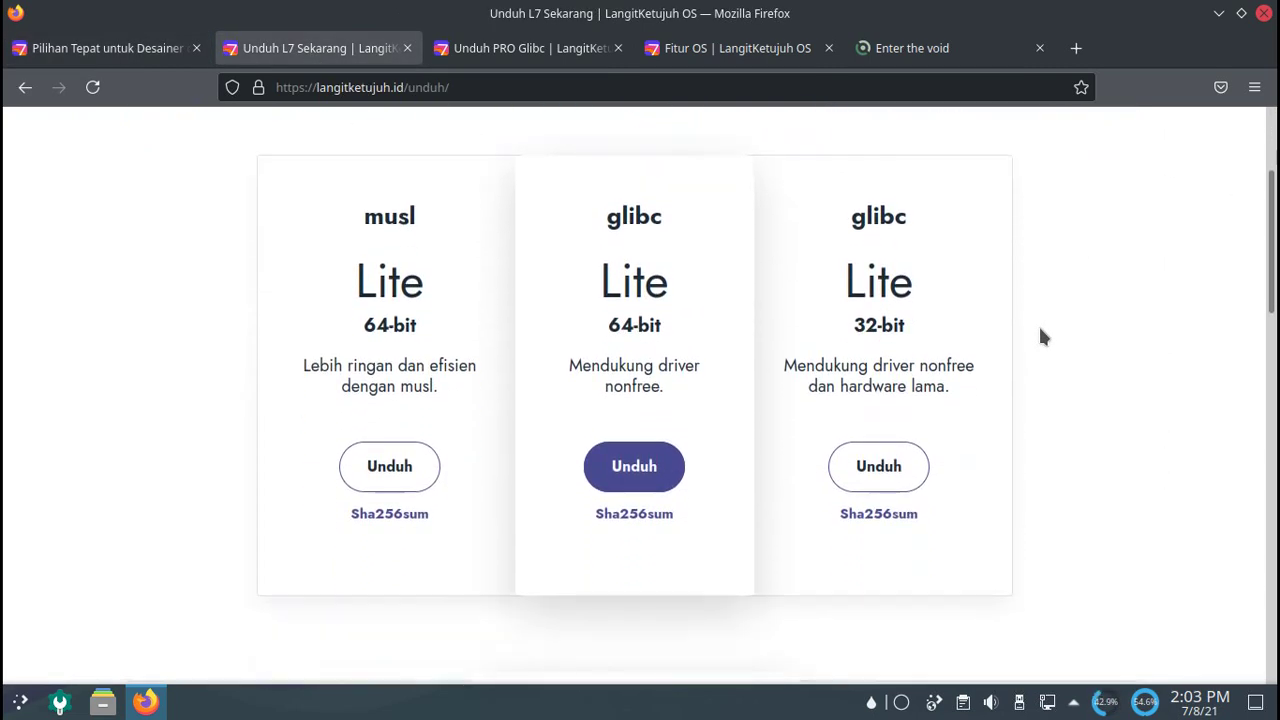
scroll(1040, 330, down, 8)
scroll(1038, 330, up, 6)
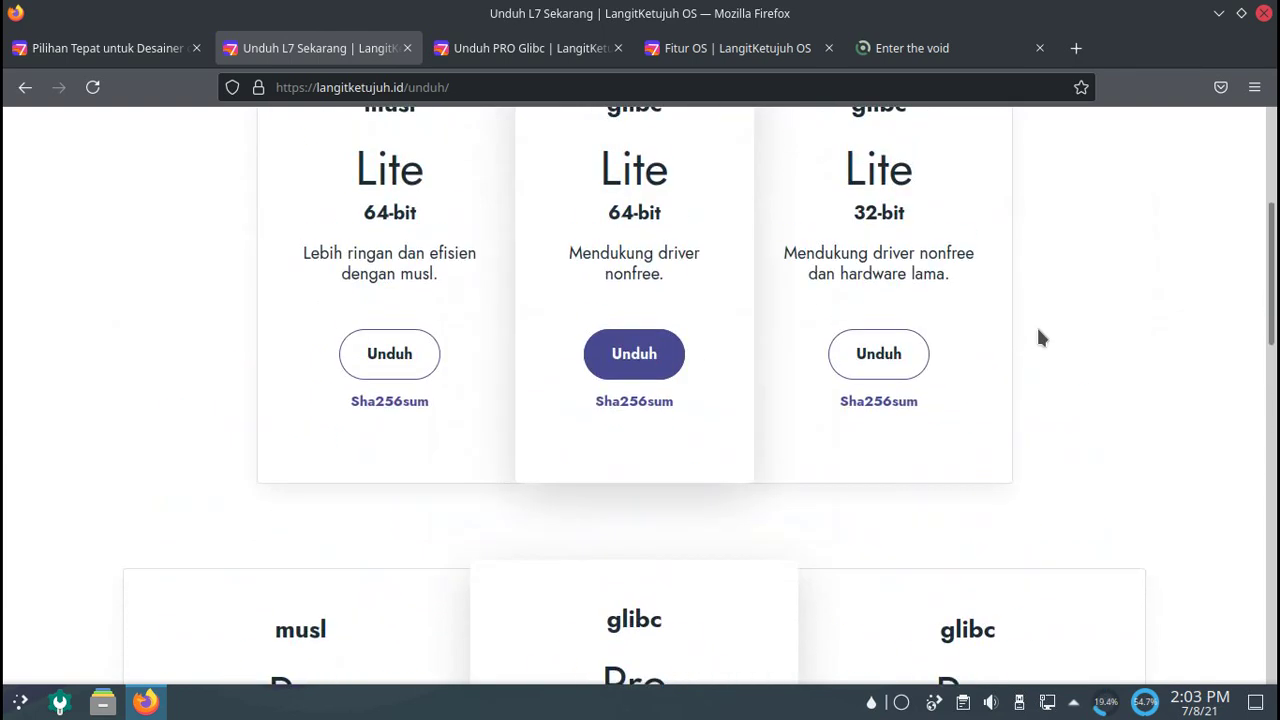
scroll(1085, 335, up, 2)
scroll(1085, 335, up, 2)
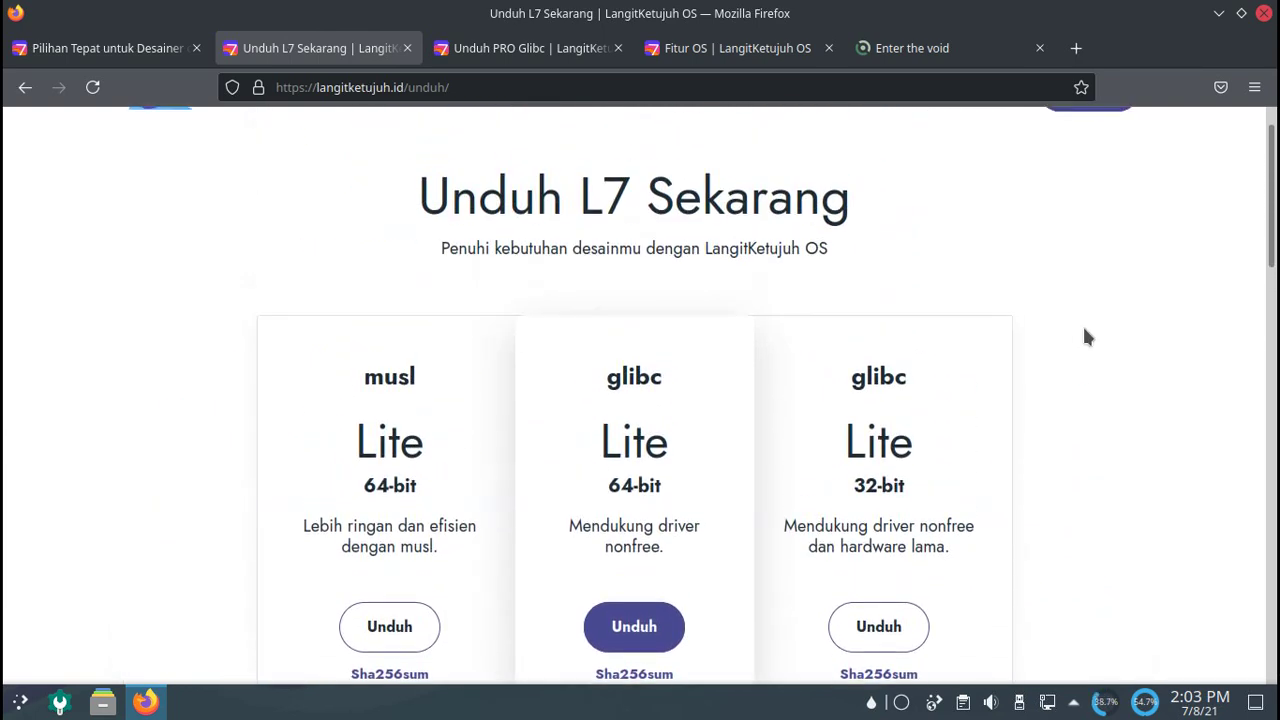
scroll(1085, 336, up, 1)
scroll(1085, 336, down, 2)
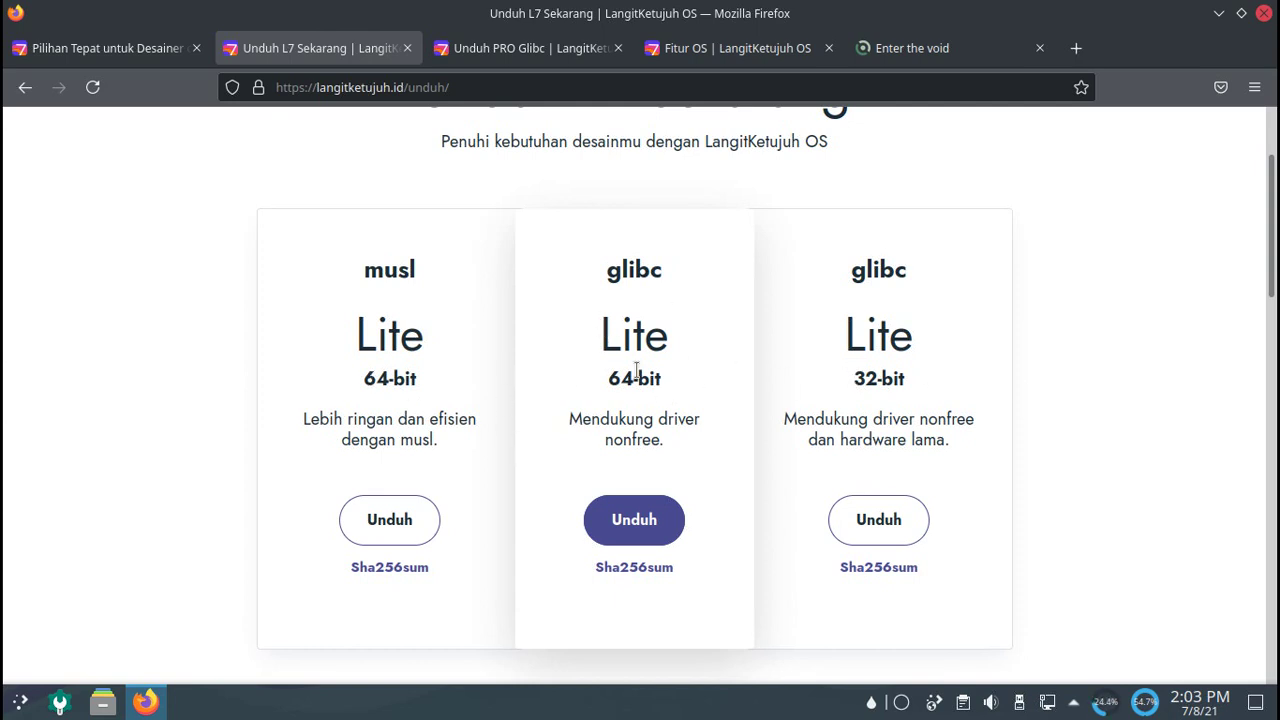
double_click(638, 338)
click(652, 274)
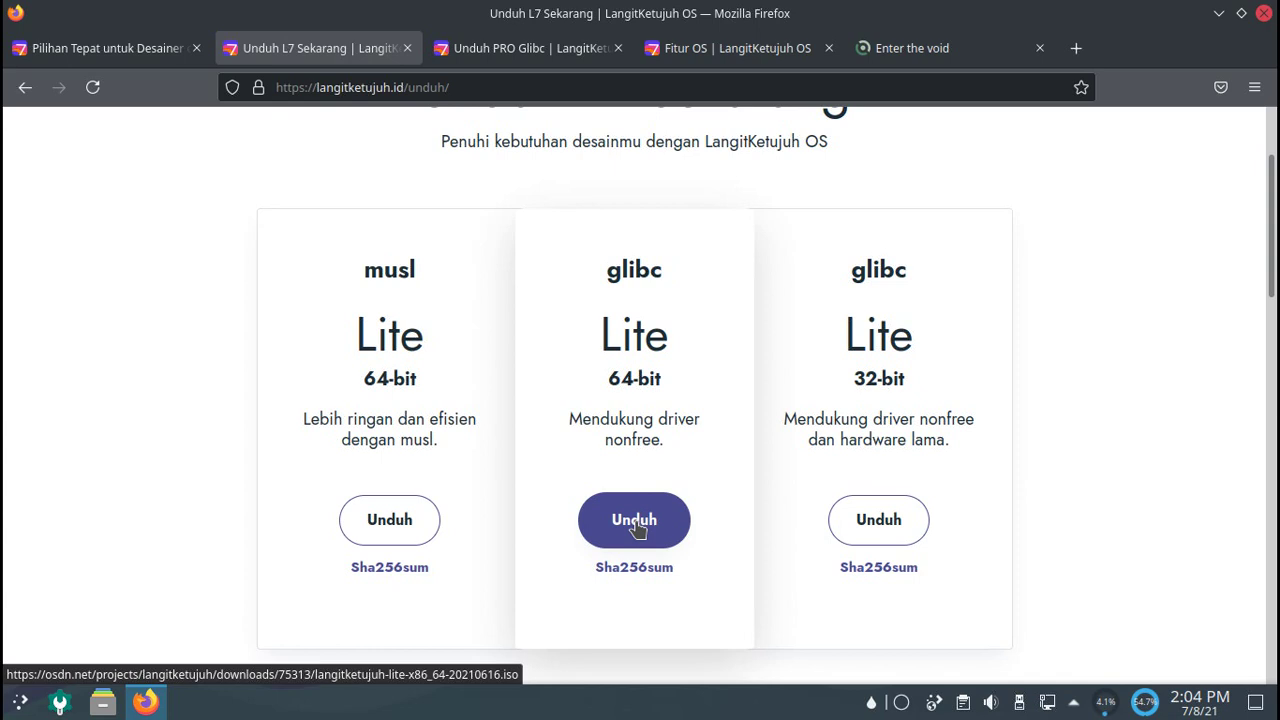
Step: Examine the musl and glibc Pro editions on the download page, including the donation option for 64-bit glibc
scroll(672, 450, down, 3)
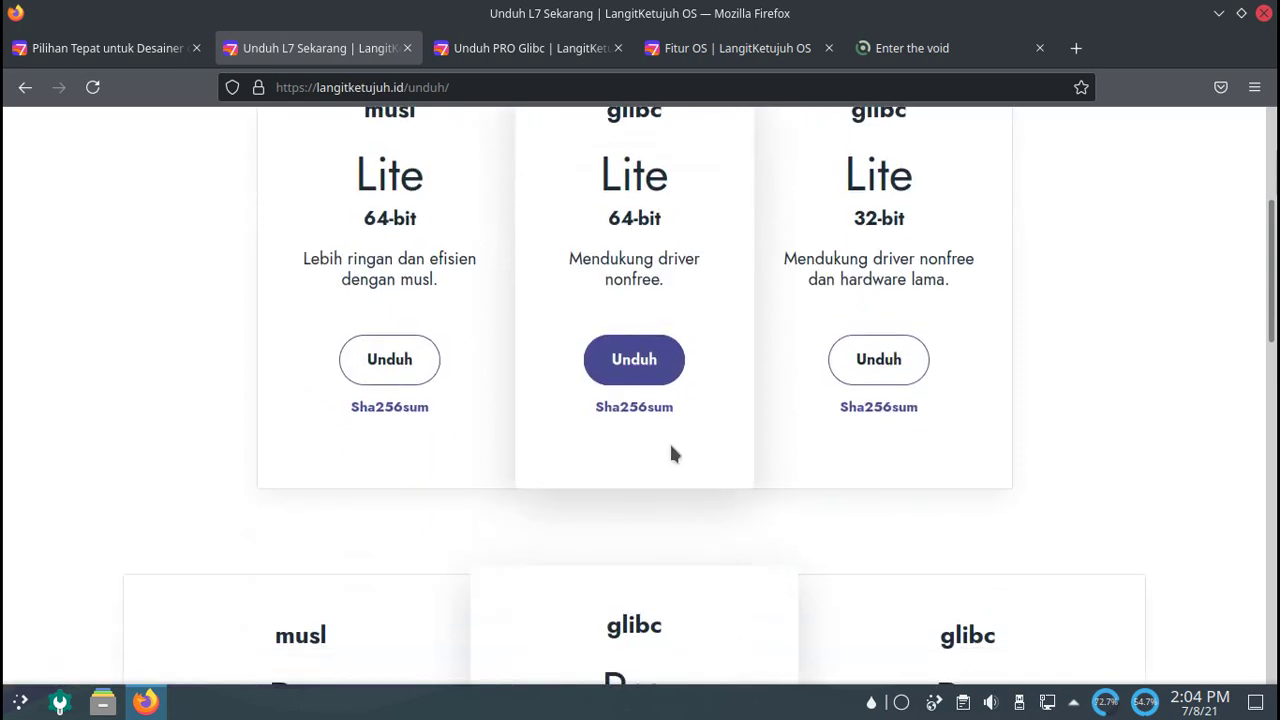
scroll(669, 441, down, 7)
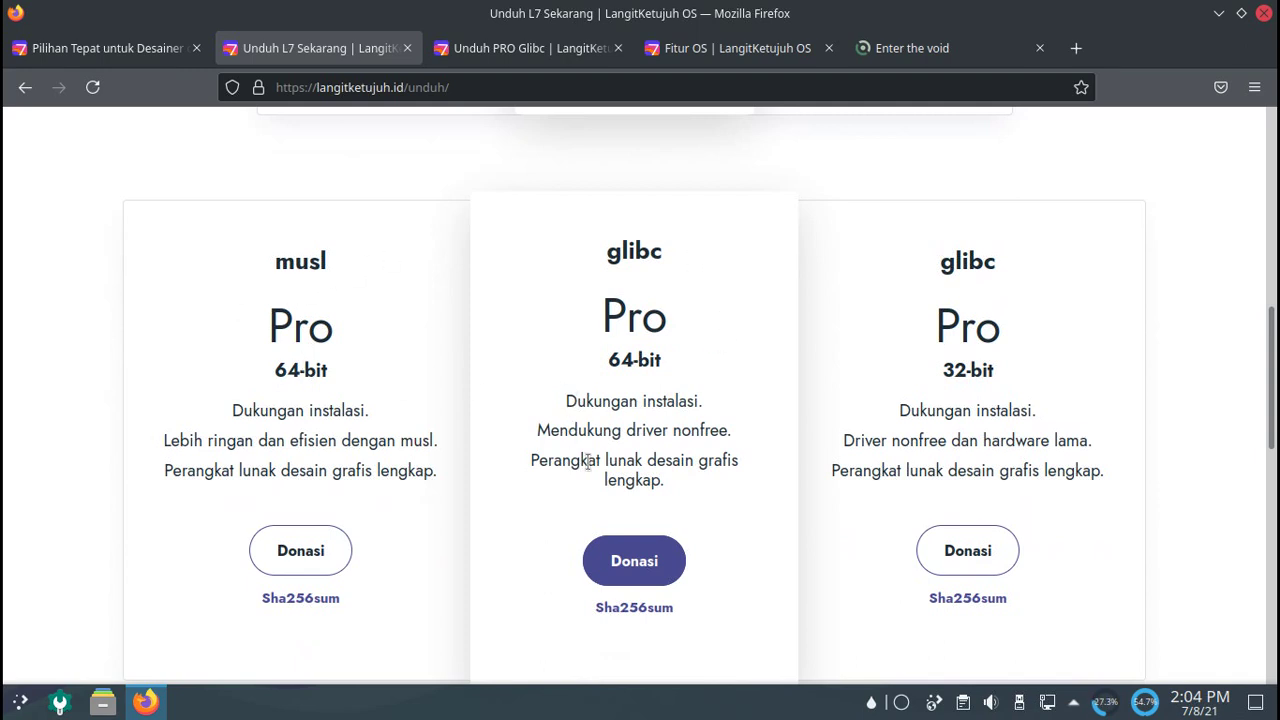
click(626, 563)
scroll(706, 533, down, 2)
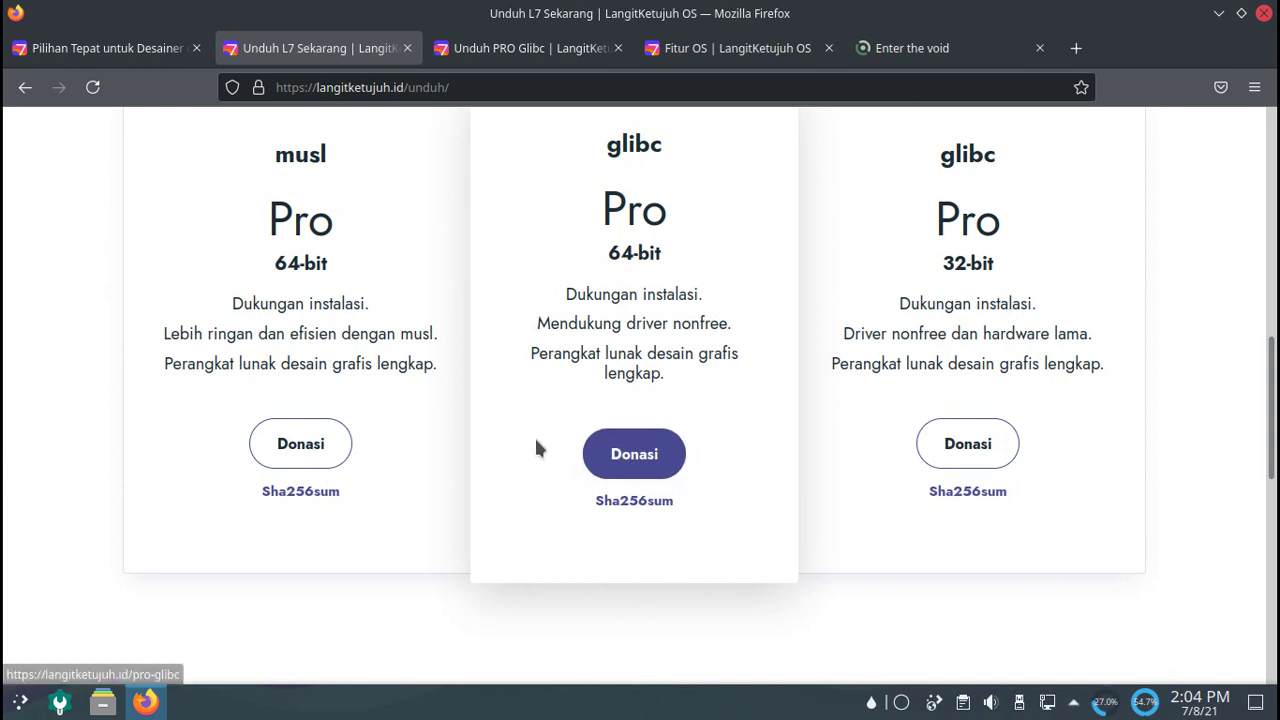
scroll(537, 449, down, 3)
scroll(537, 449, up, 2)
Step: Switch to the Unduh PRO Glibc page and review its confirmation form, including the Jumlah Donasi choices
click(504, 53)
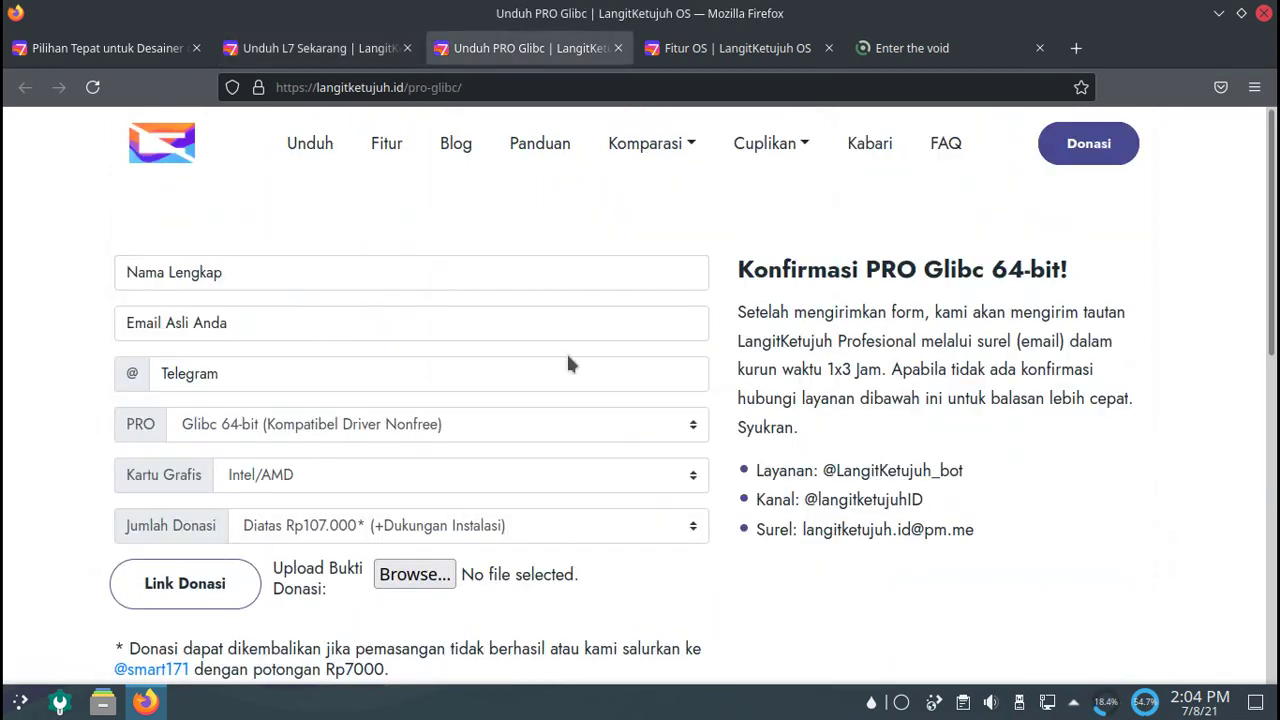
scroll(290, 470, down, 2)
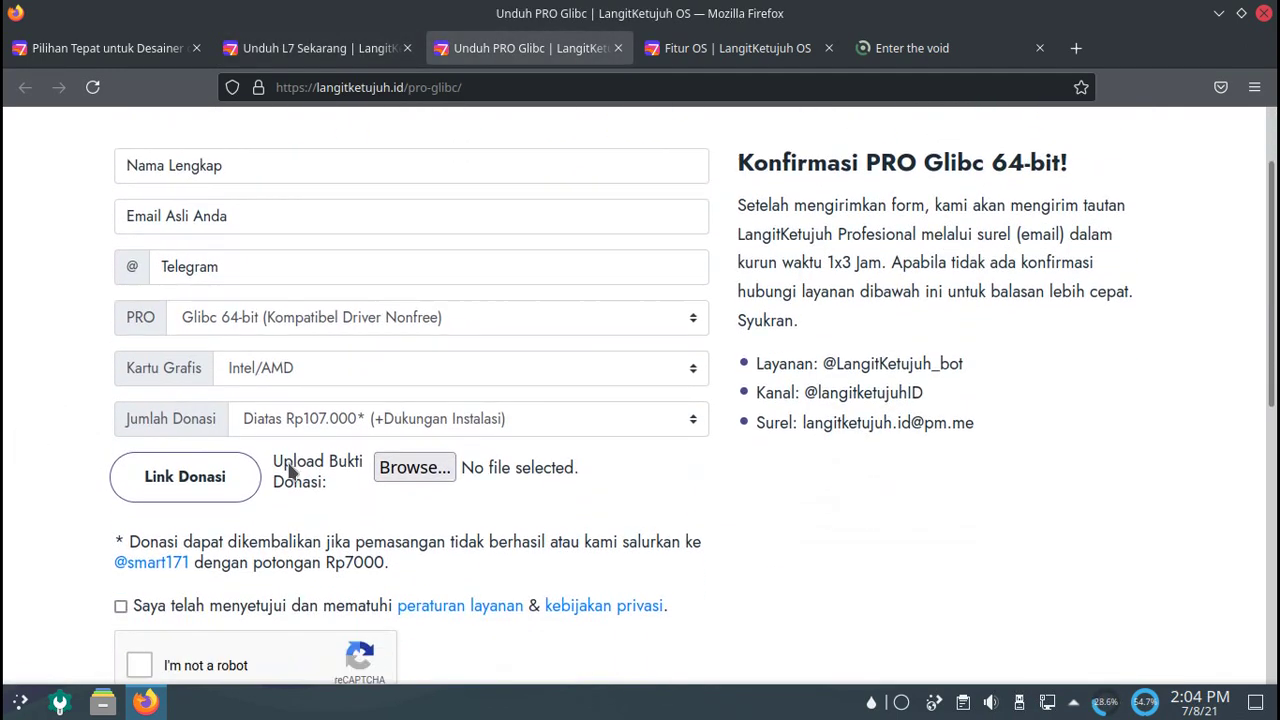
click(318, 421)
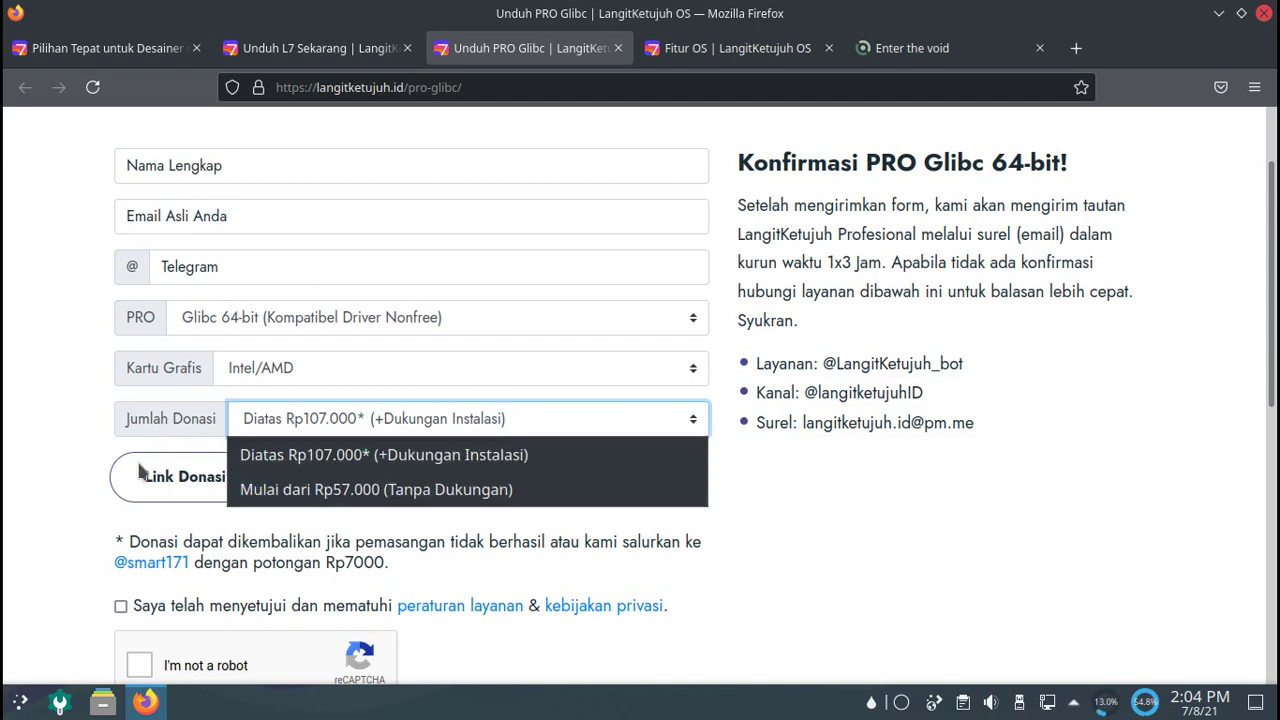
click(100, 450)
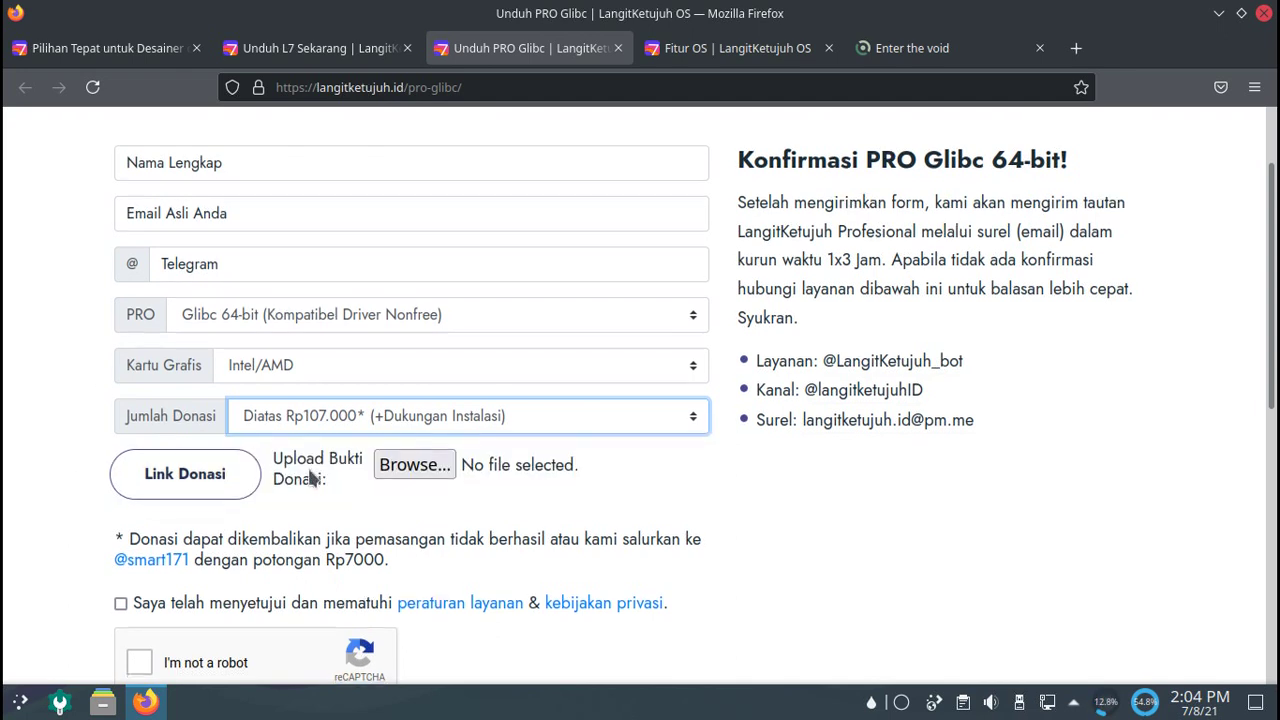
scroll(742, 449, down, 2)
scroll(742, 449, up, 4)
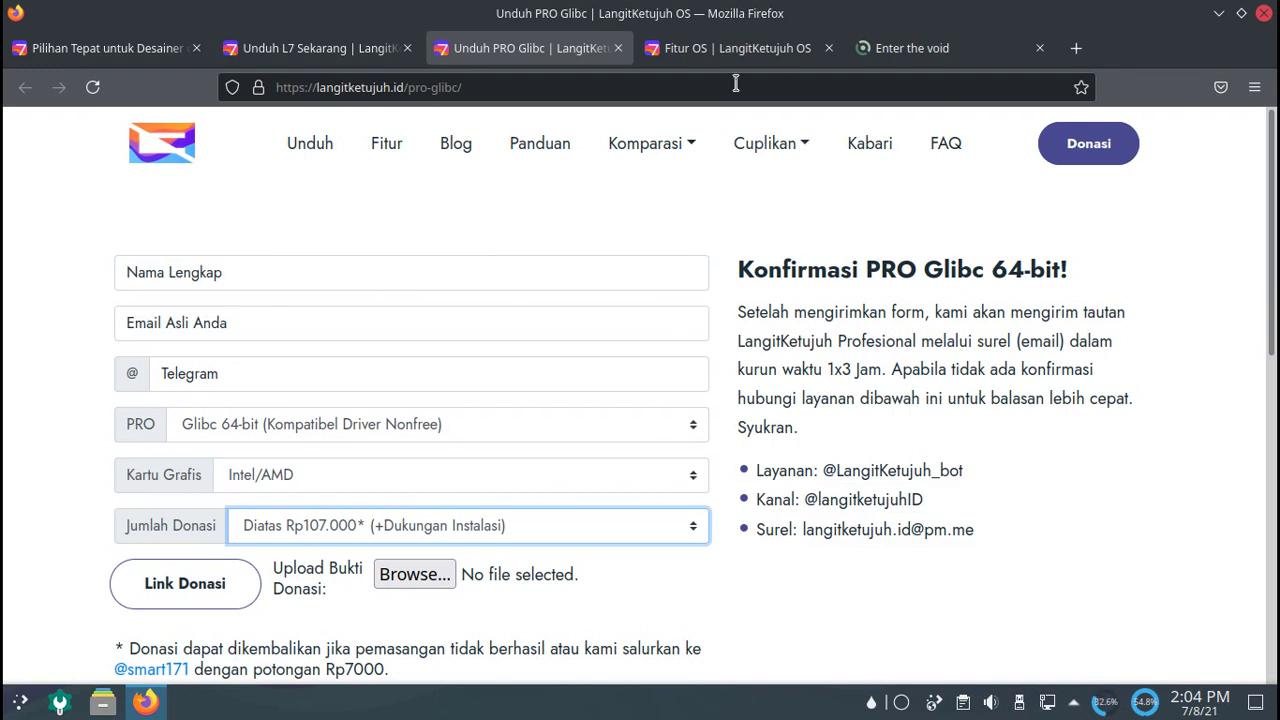
Step: Switch to the Fitur OS page and go through the feature table comparing the Lite and Pro editions
click(724, 50)
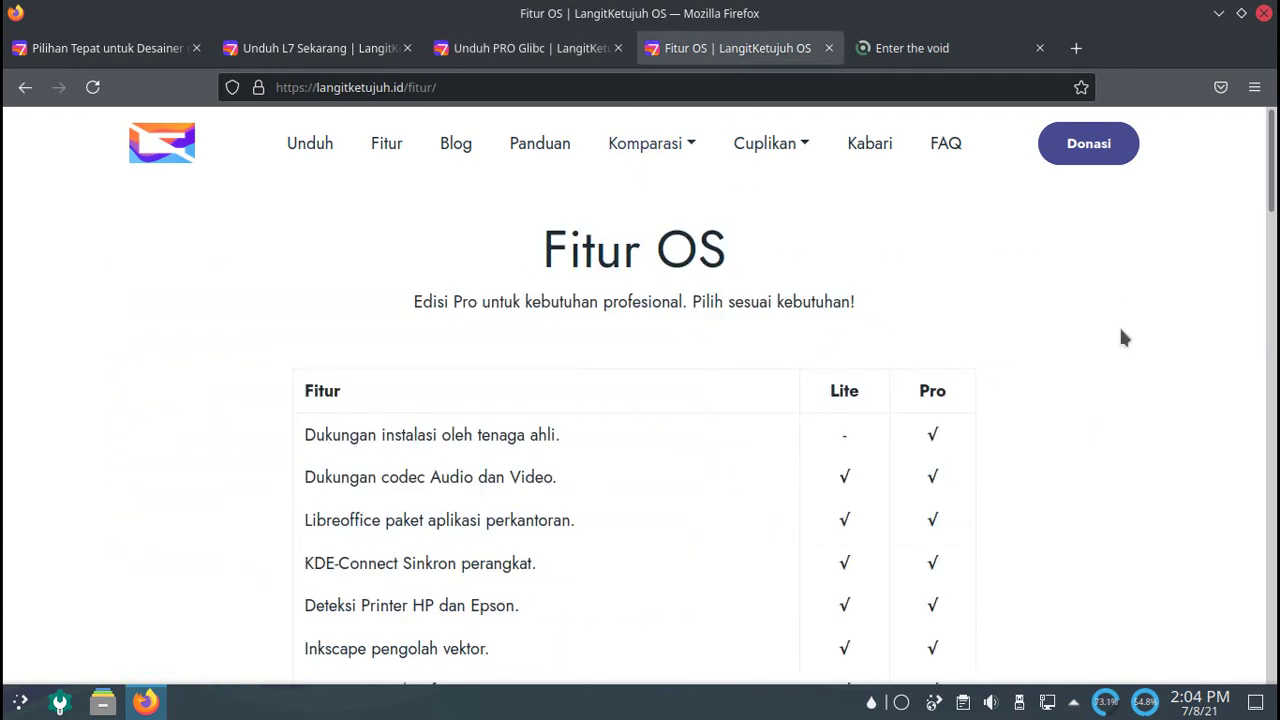
scroll(1133, 305, down, 3)
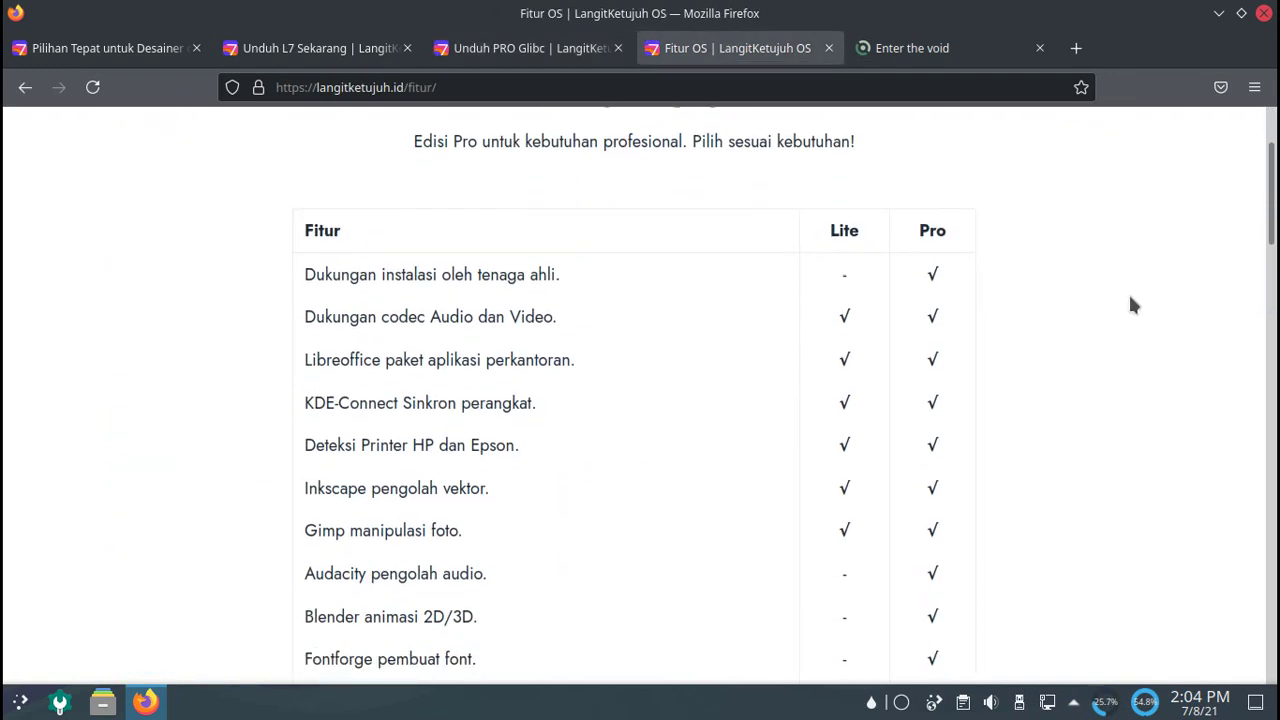
scroll(1131, 303, down, 1)
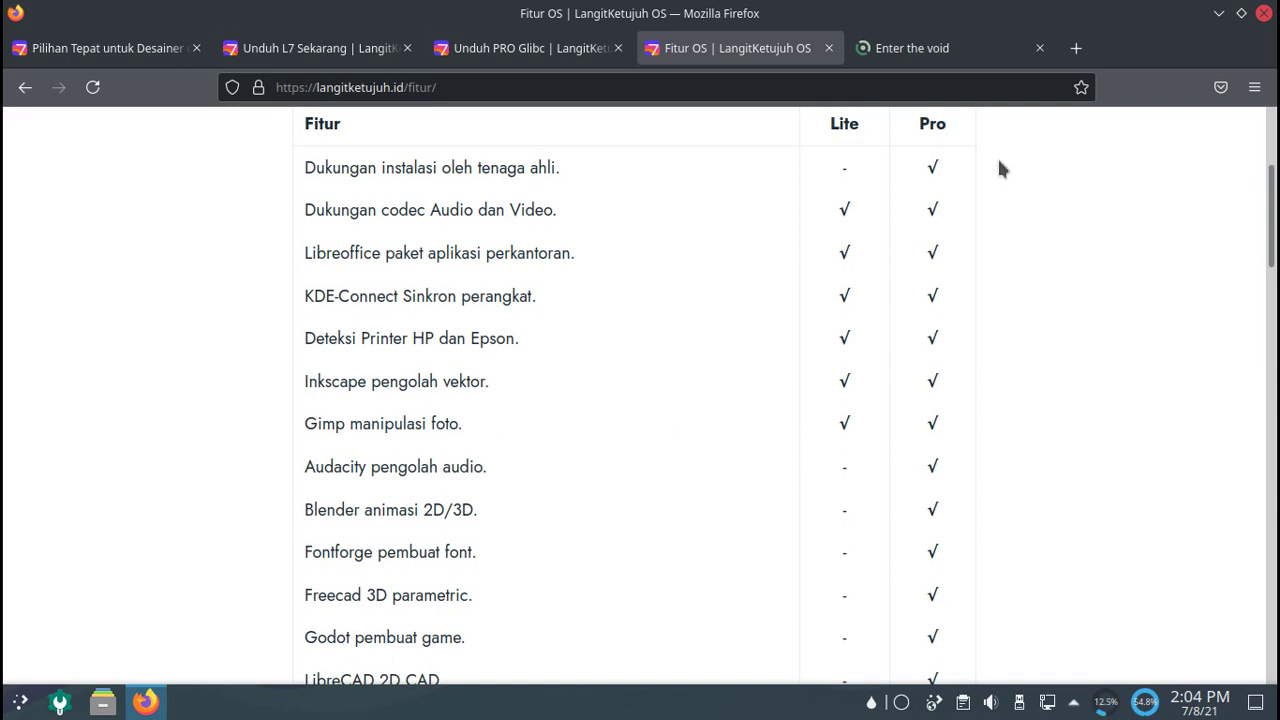
scroll(935, 283, down, 5)
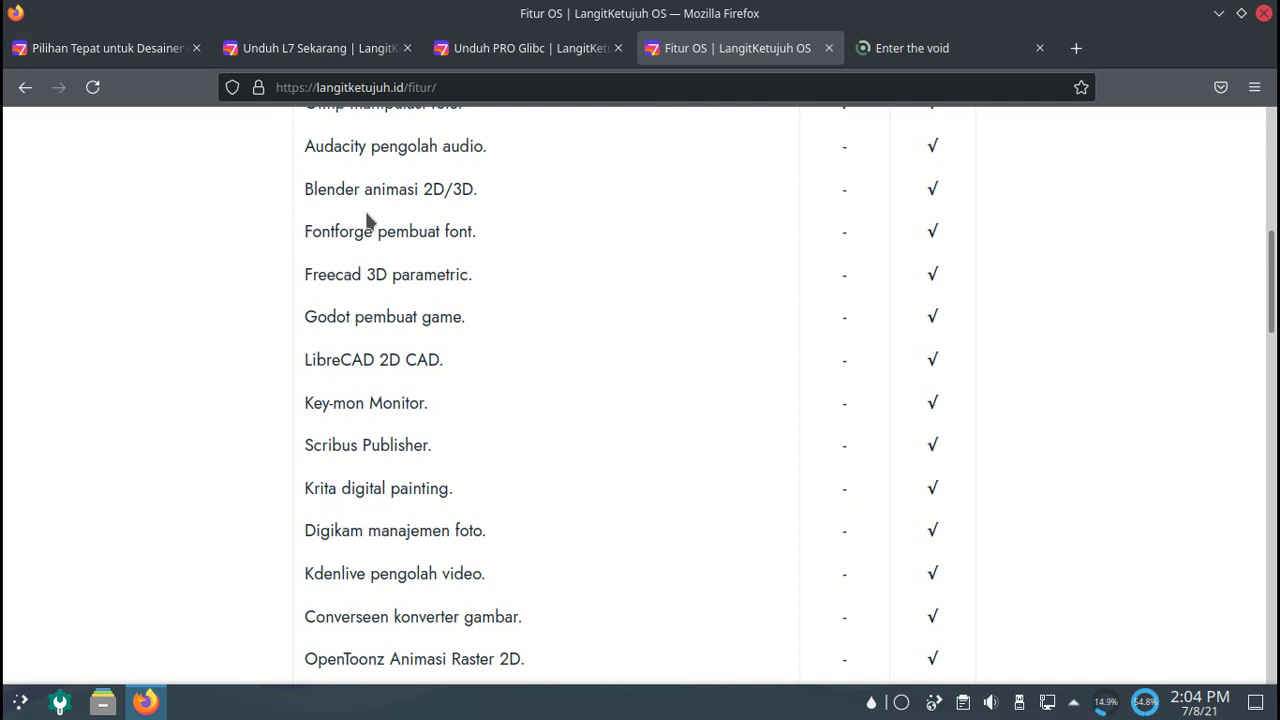
scroll(372, 222, down, 2)
scroll(375, 350, down, 3)
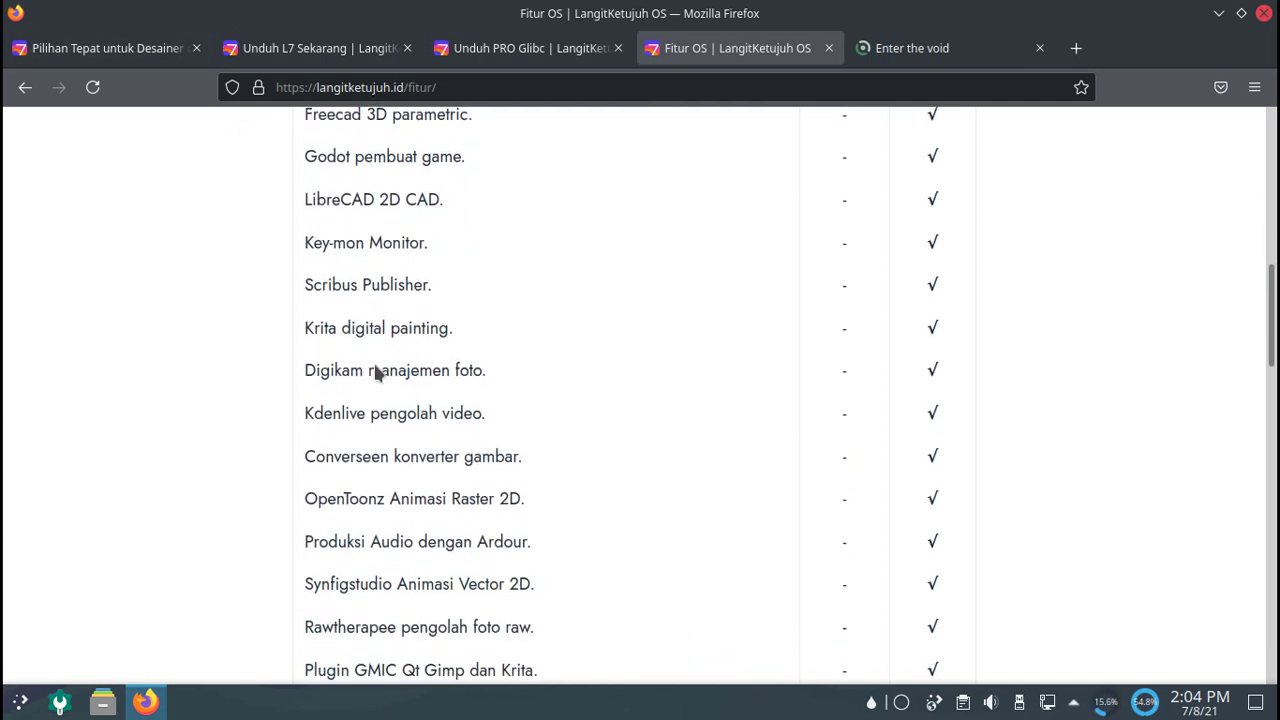
scroll(375, 364, down, 1)
scroll(375, 364, down, 3)
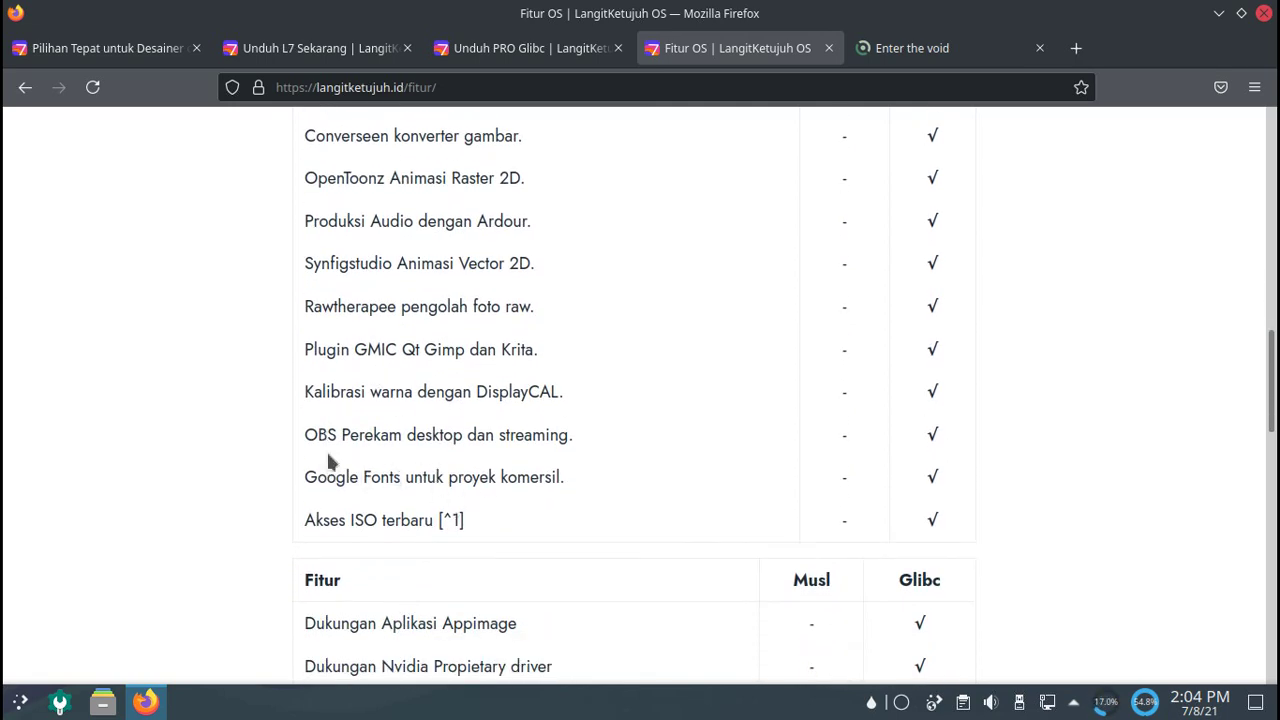
Step: Return to the start of the Lite/Pro feature table and check the Pro entry for expert installation support
scroll(432, 440, up, 3)
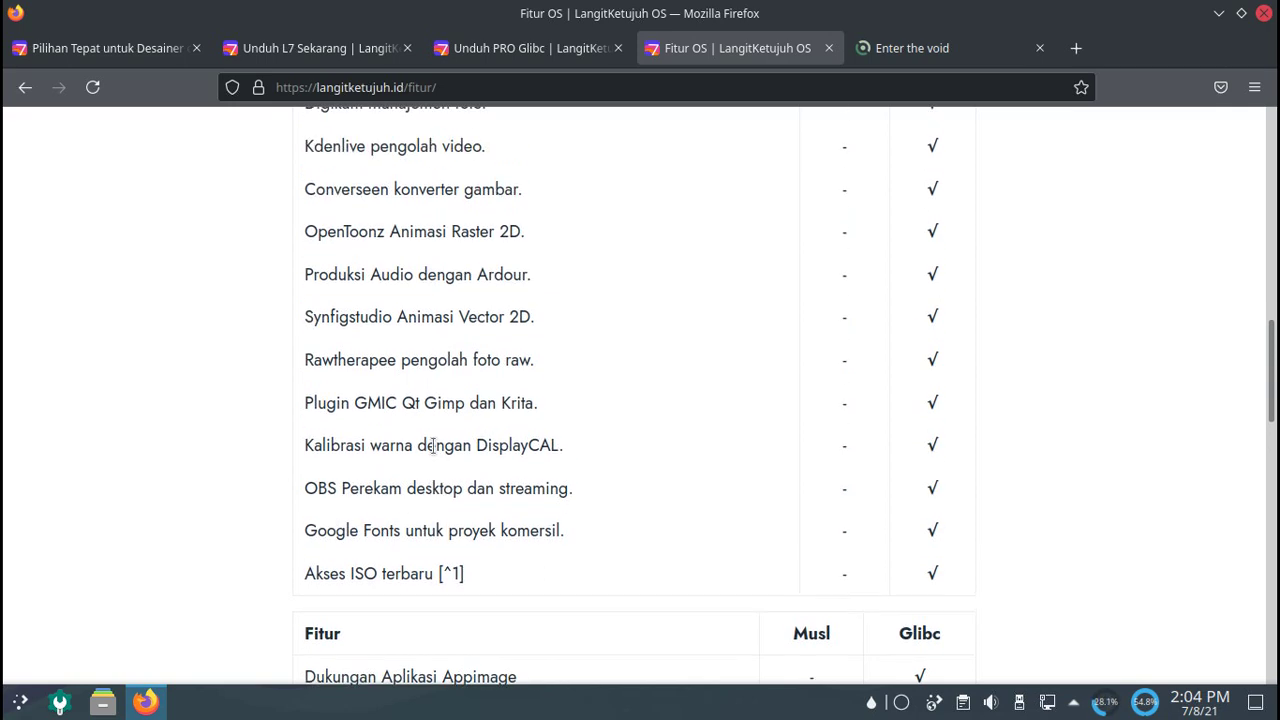
scroll(432, 445, up, 8)
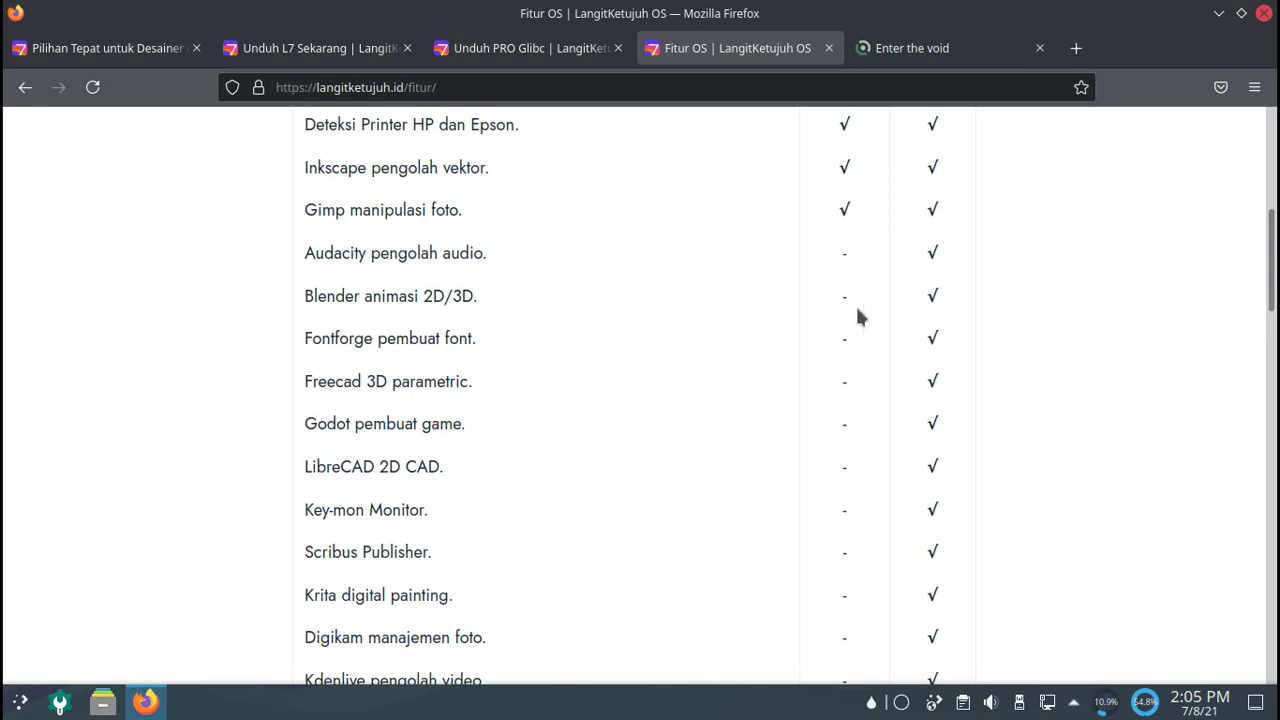
scroll(569, 349, up, 7)
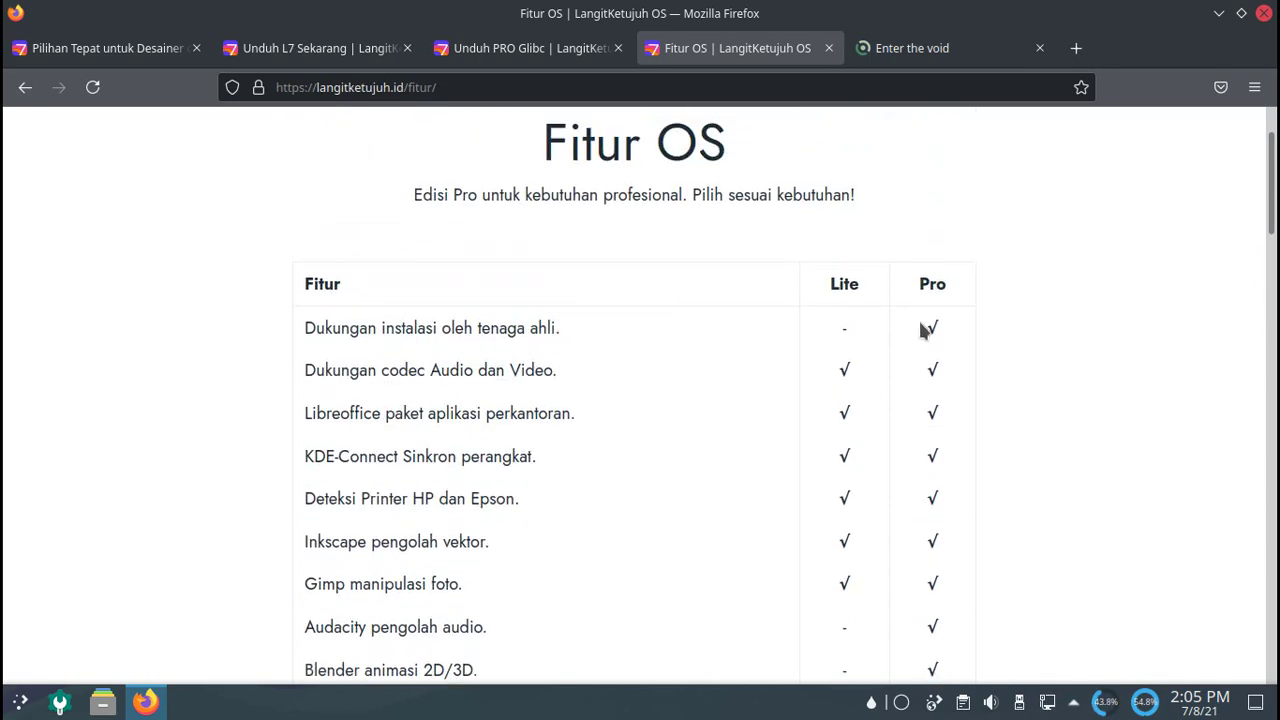
drag(923, 330, 1000, 329)
click(1006, 357)
Step: Review the Musl versus Glibc feature table and its Catatan footnotes, finishing back at the start of the page
scroll(1030, 366, down, 10)
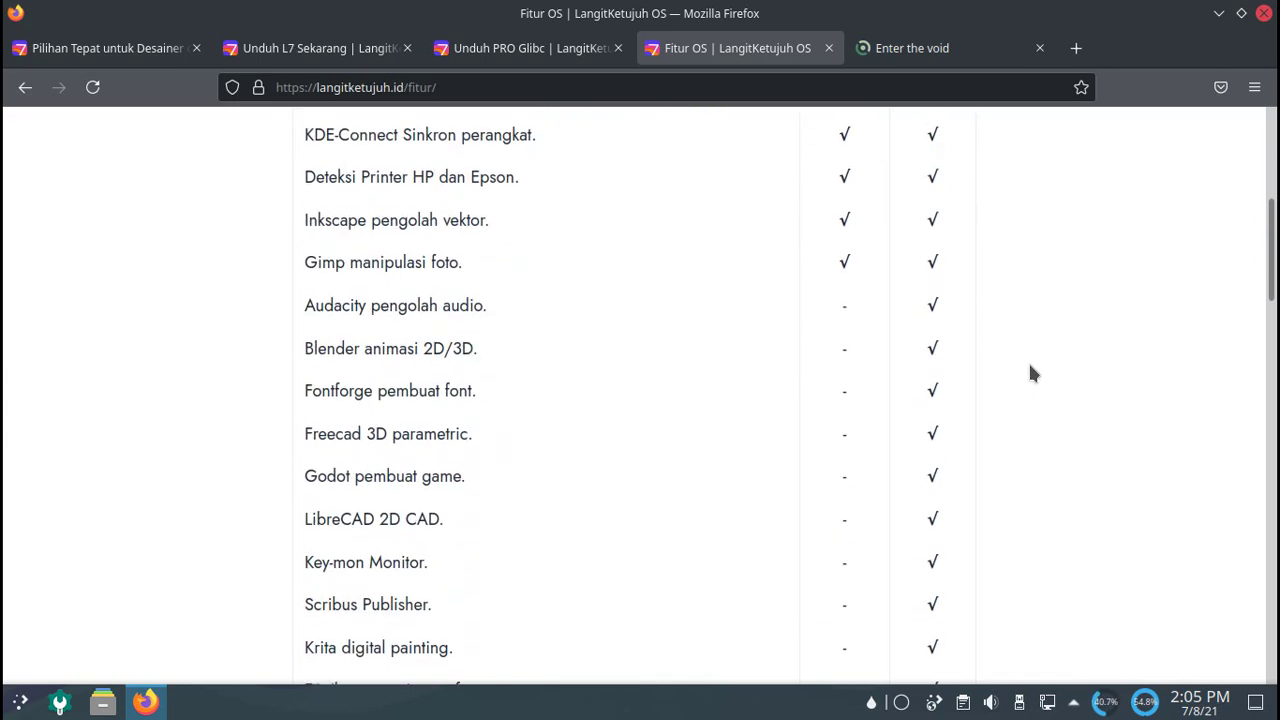
scroll(1030, 366, down, 10)
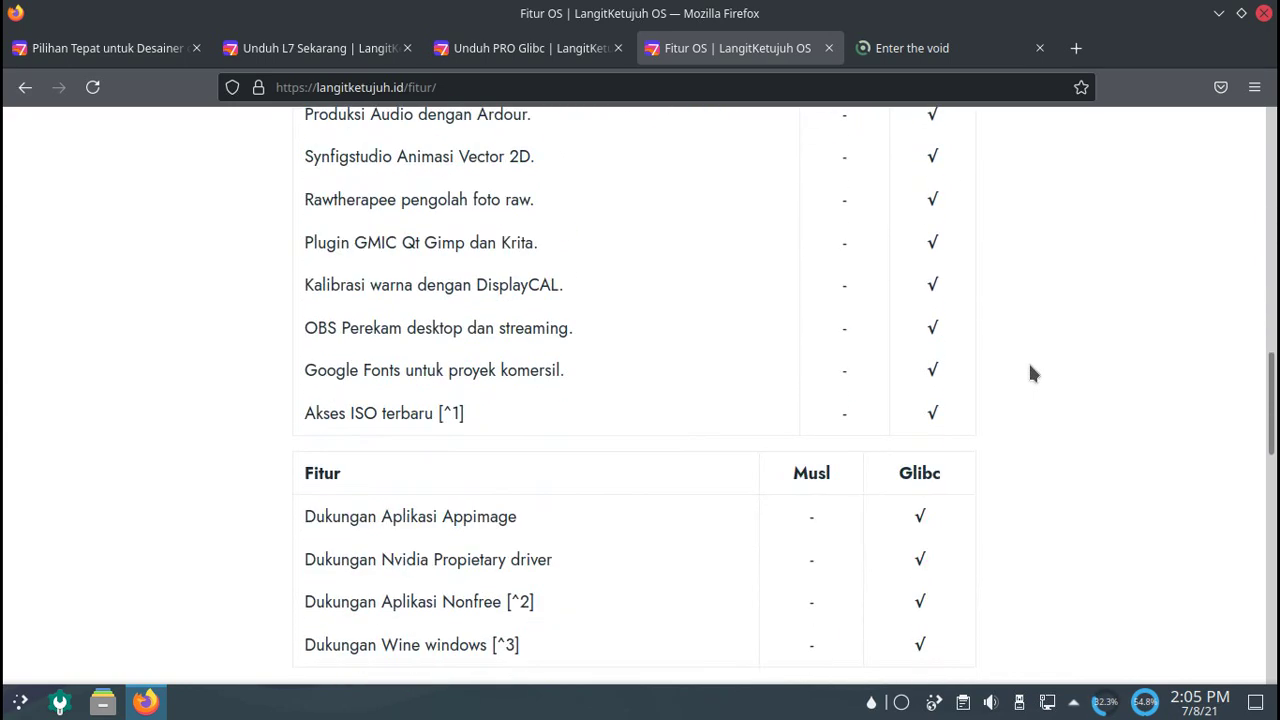
scroll(1033, 372, down, 3)
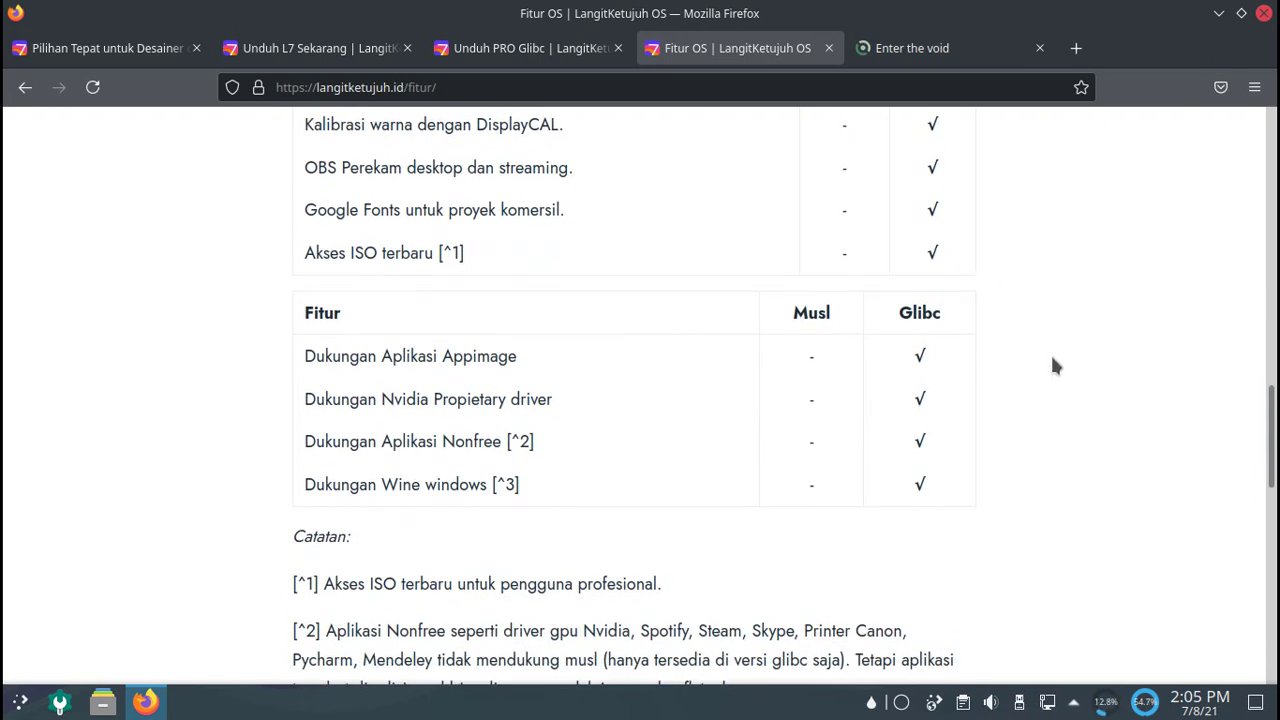
scroll(1052, 366, down, 1)
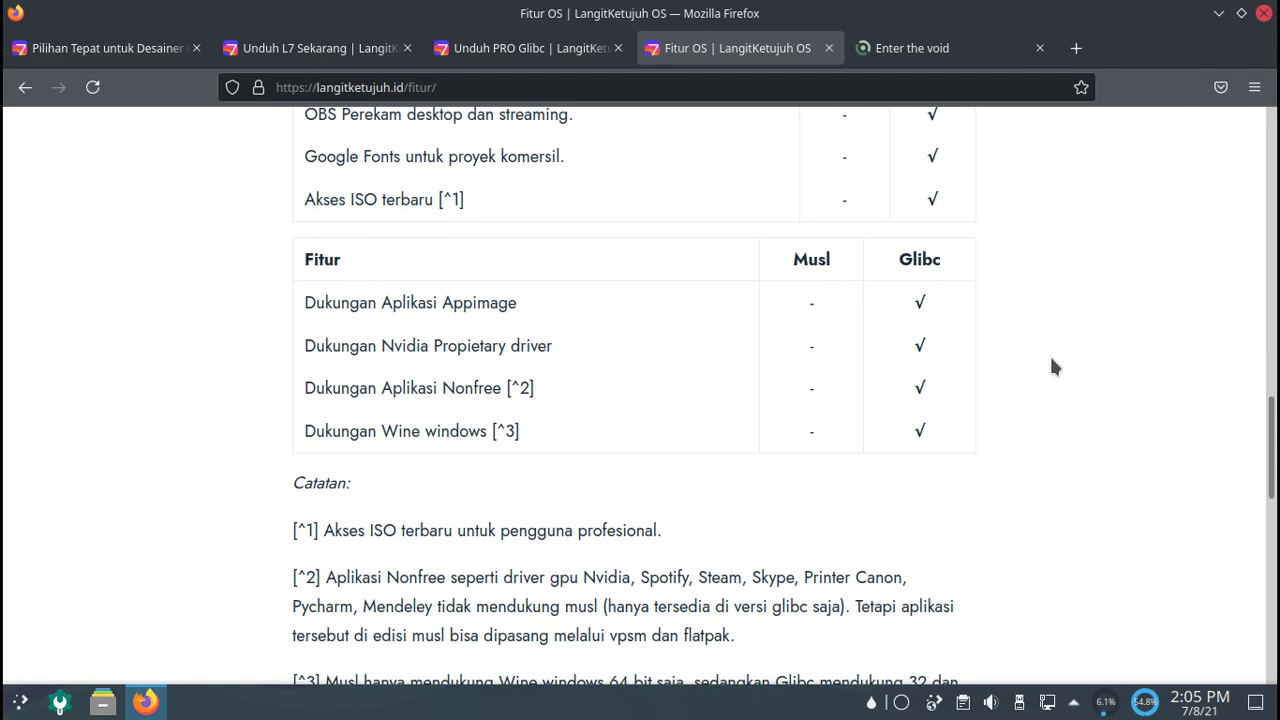
scroll(999, 385, down, 3)
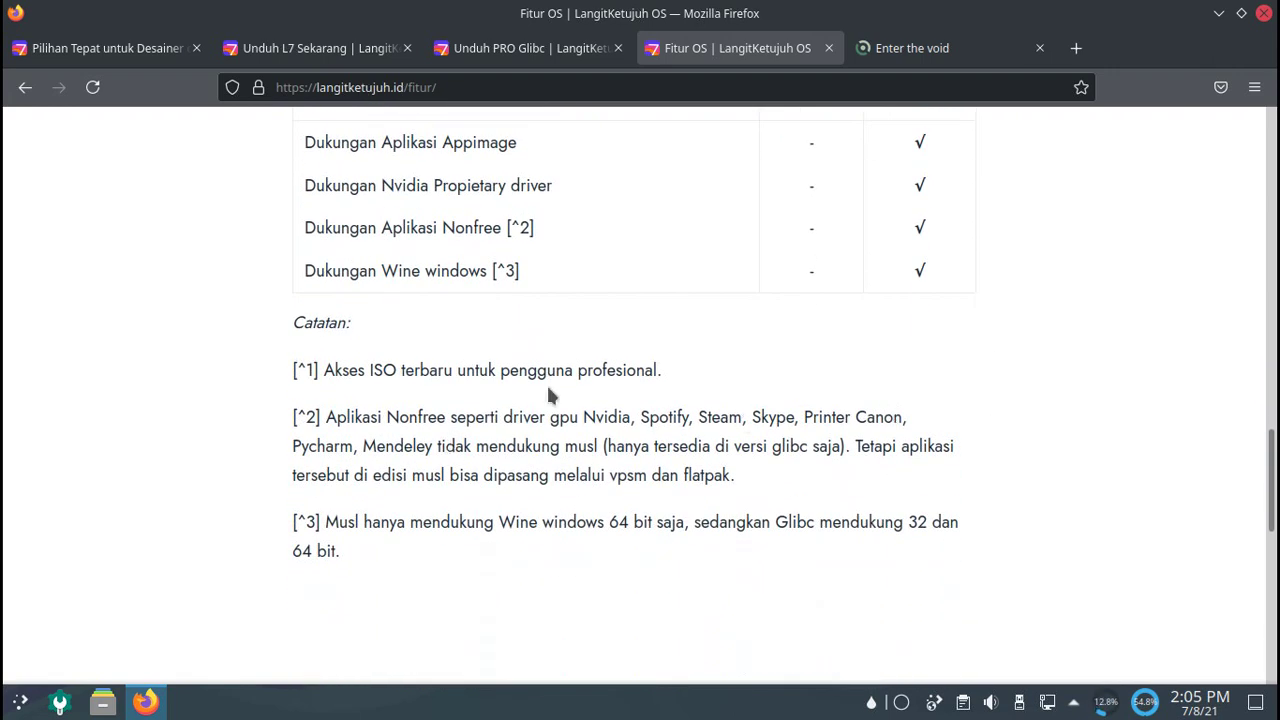
drag(1272, 500, 1273, 105)
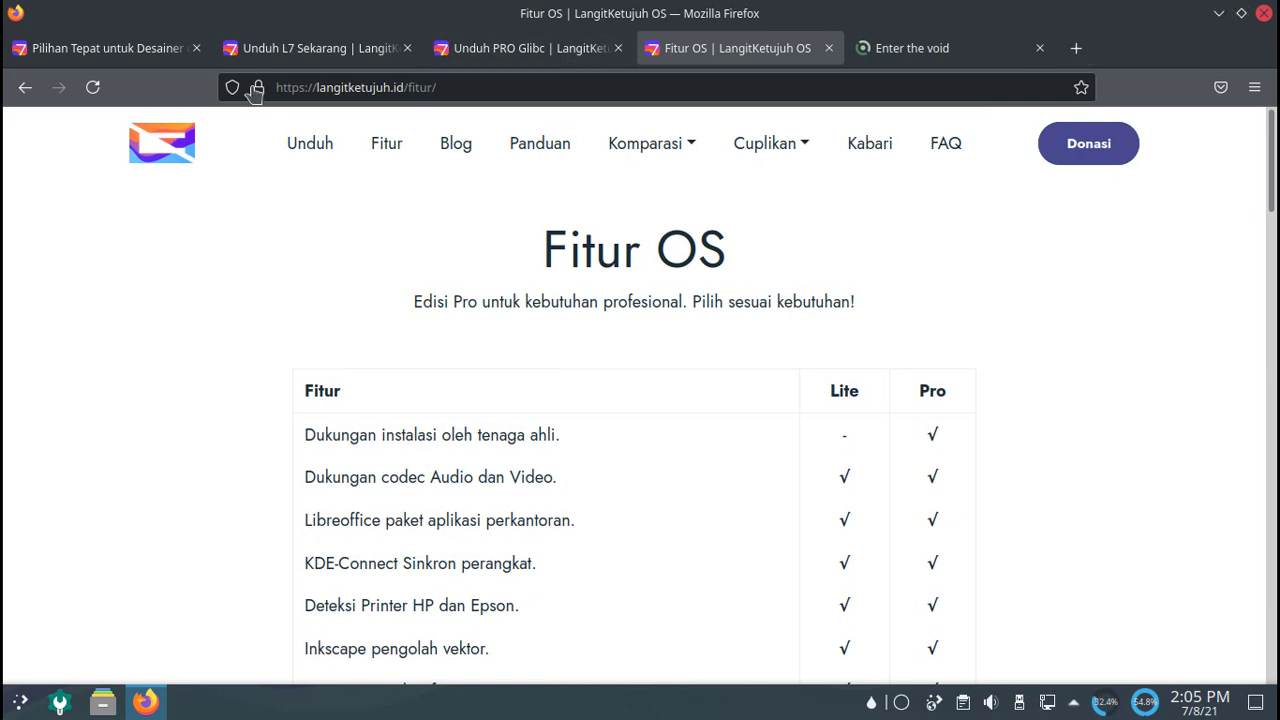
Step: Minimize the browser, open Konsole and run neofetch to show the system information
click(1218, 13)
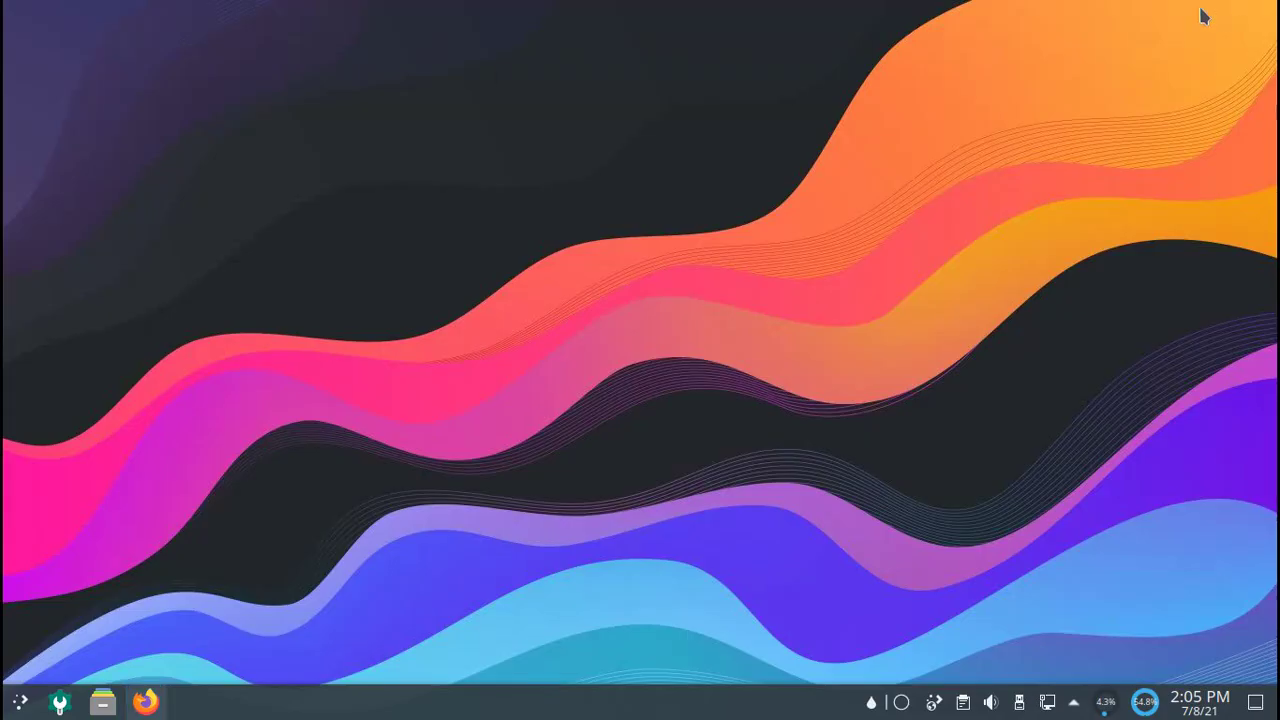
click(18, 702)
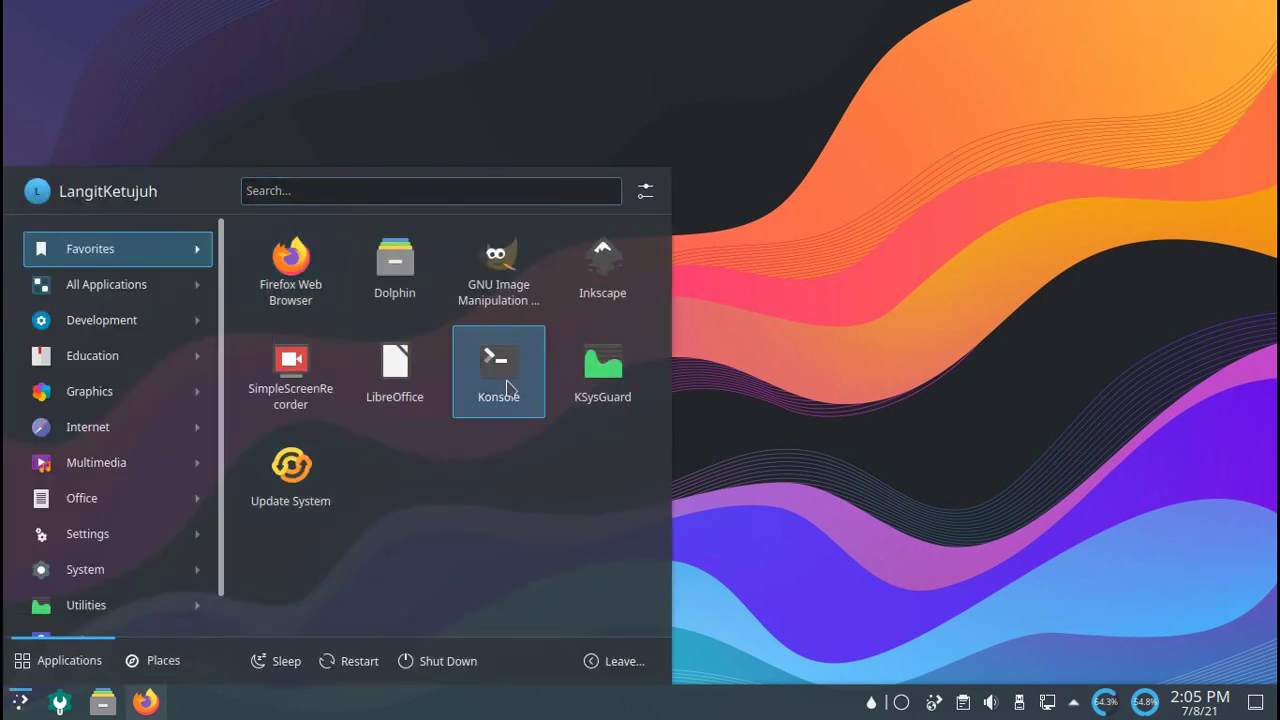
click(498, 370)
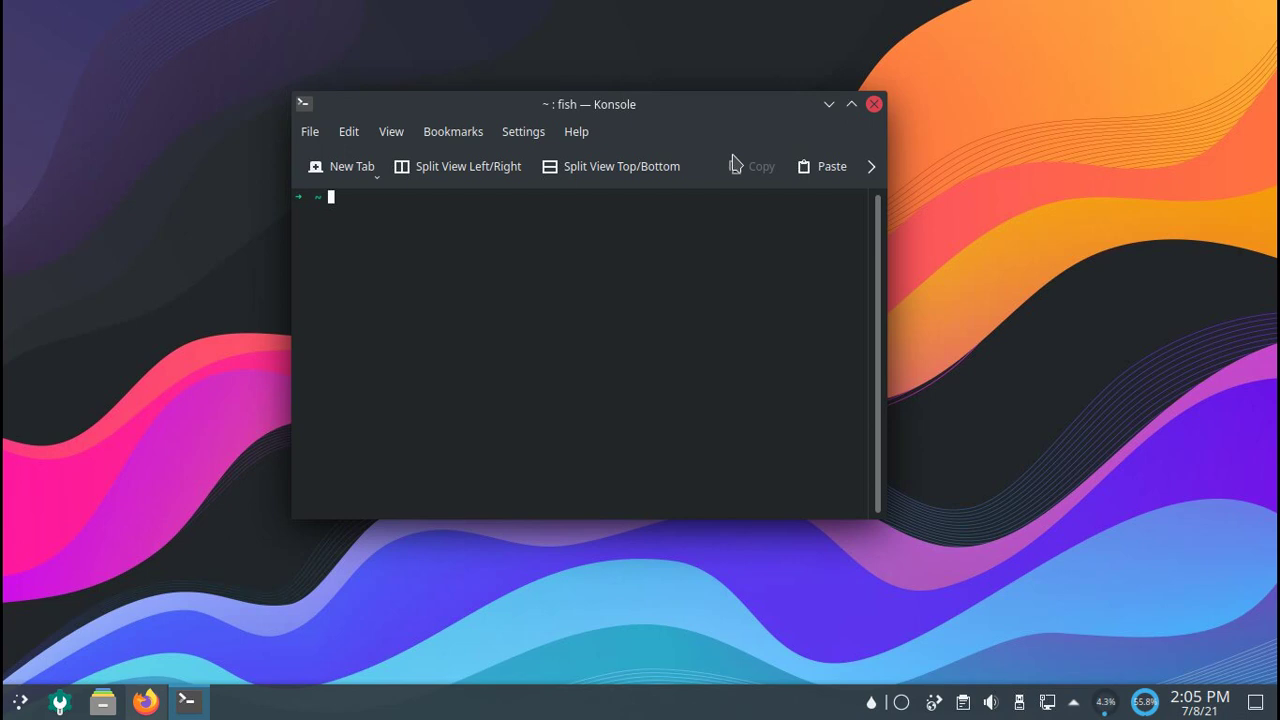
text(neofetch)
key(Return)
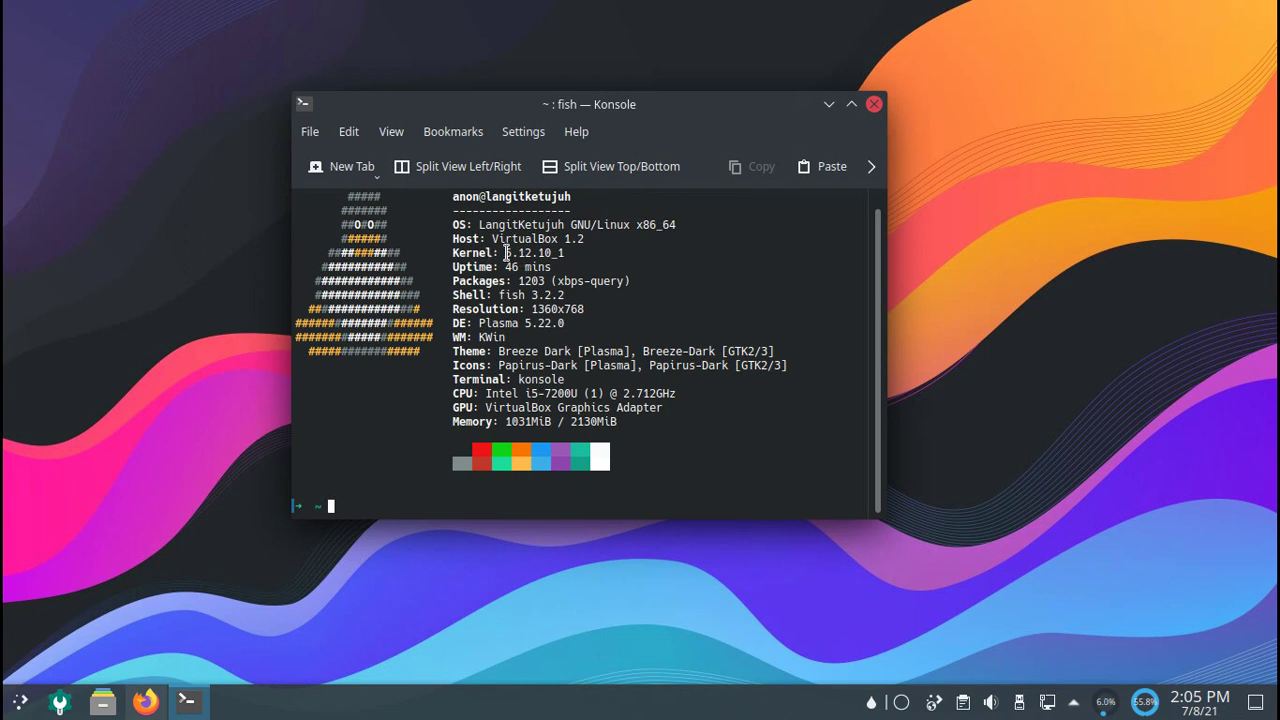
Step: Check the Kernel, Packages, Shell and Memory entries in the neofetch output, and close Konsole
drag(505, 253, 570, 252)
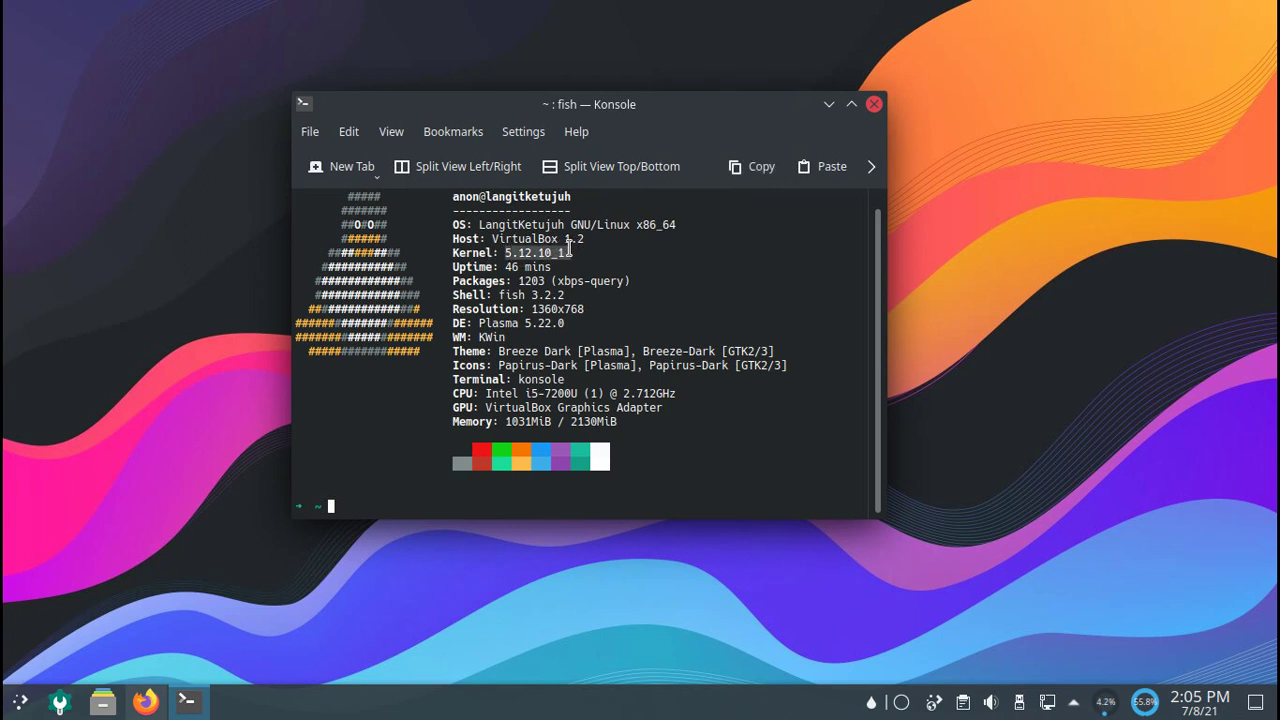
click(629, 253)
double_click(518, 283)
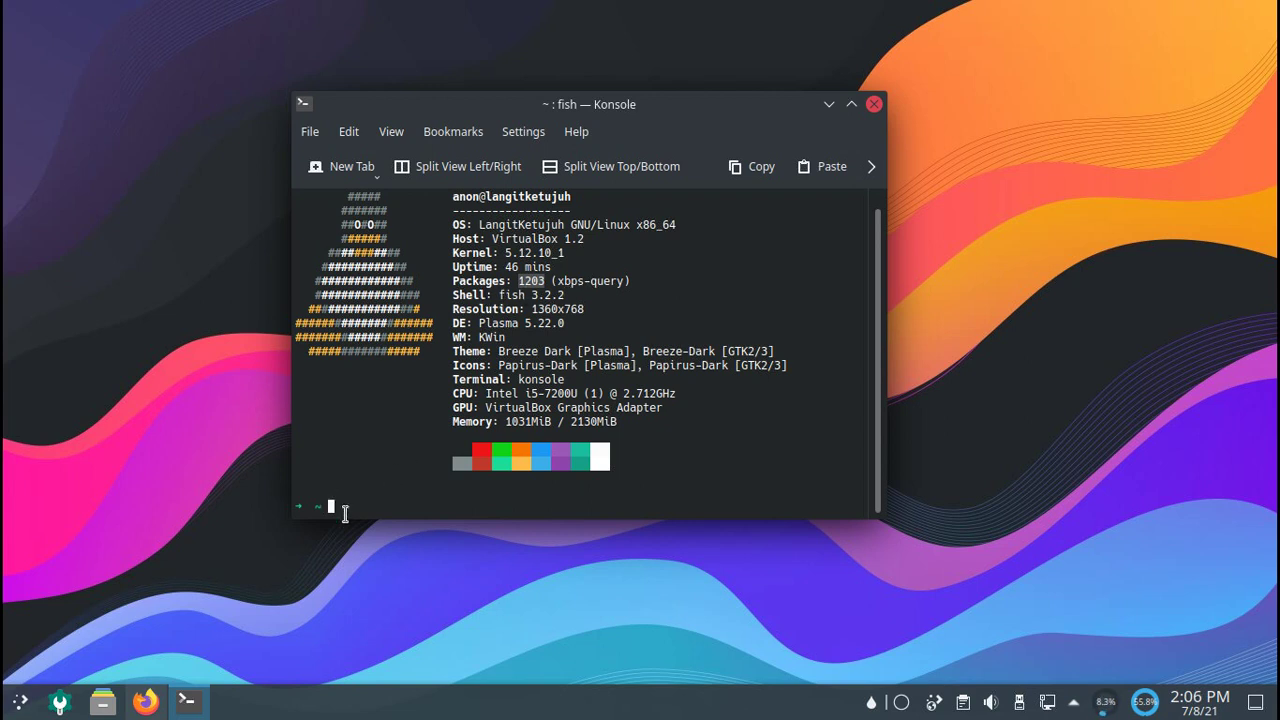
drag(346, 508, 285, 507)
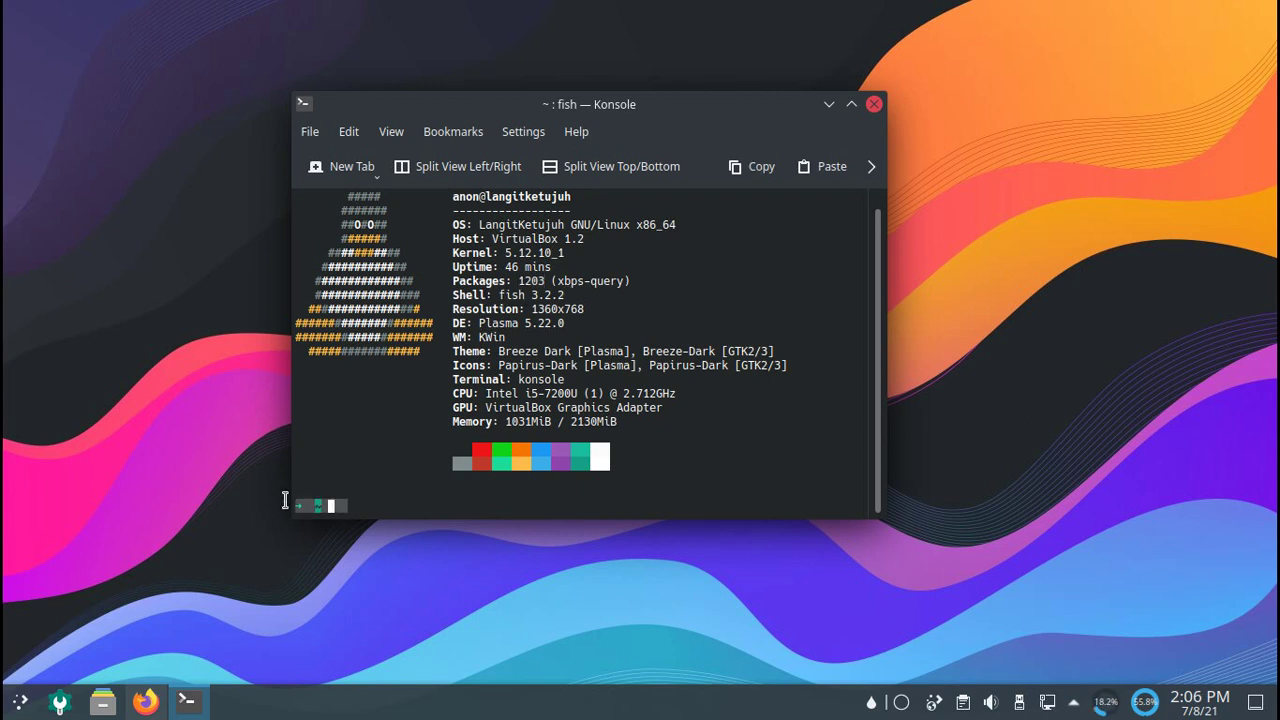
click(522, 292)
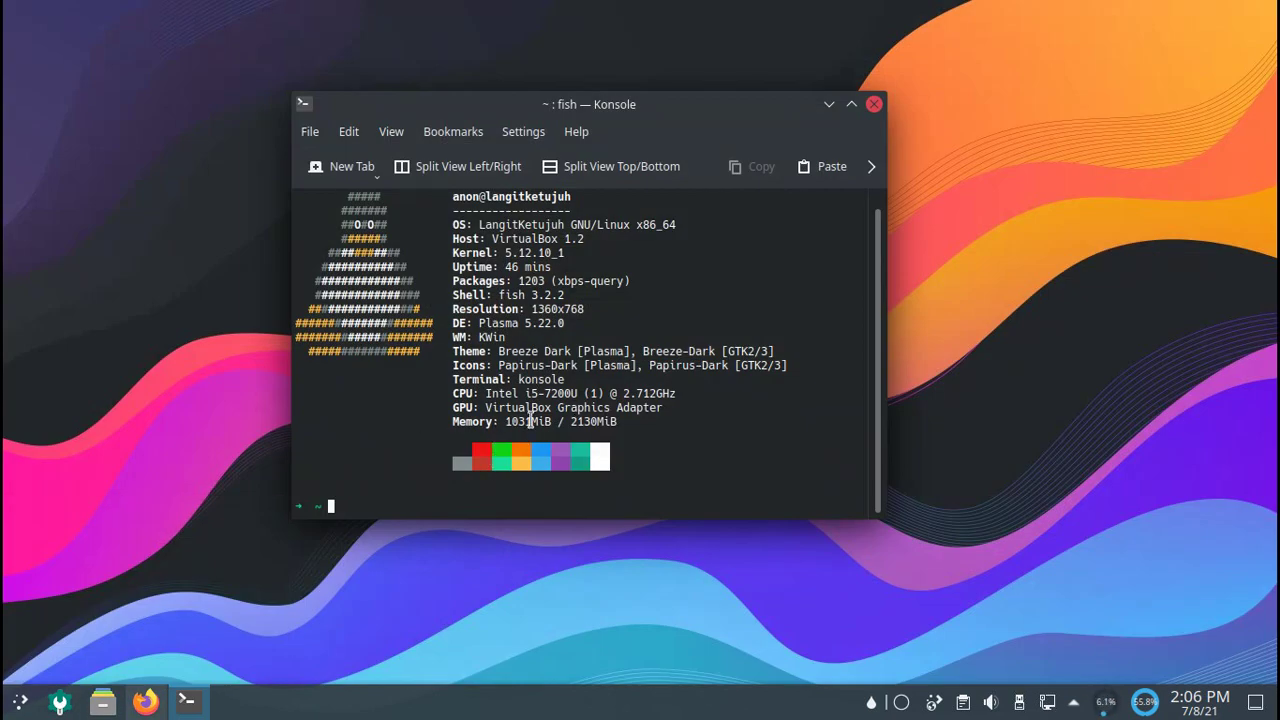
double_click(529, 421)
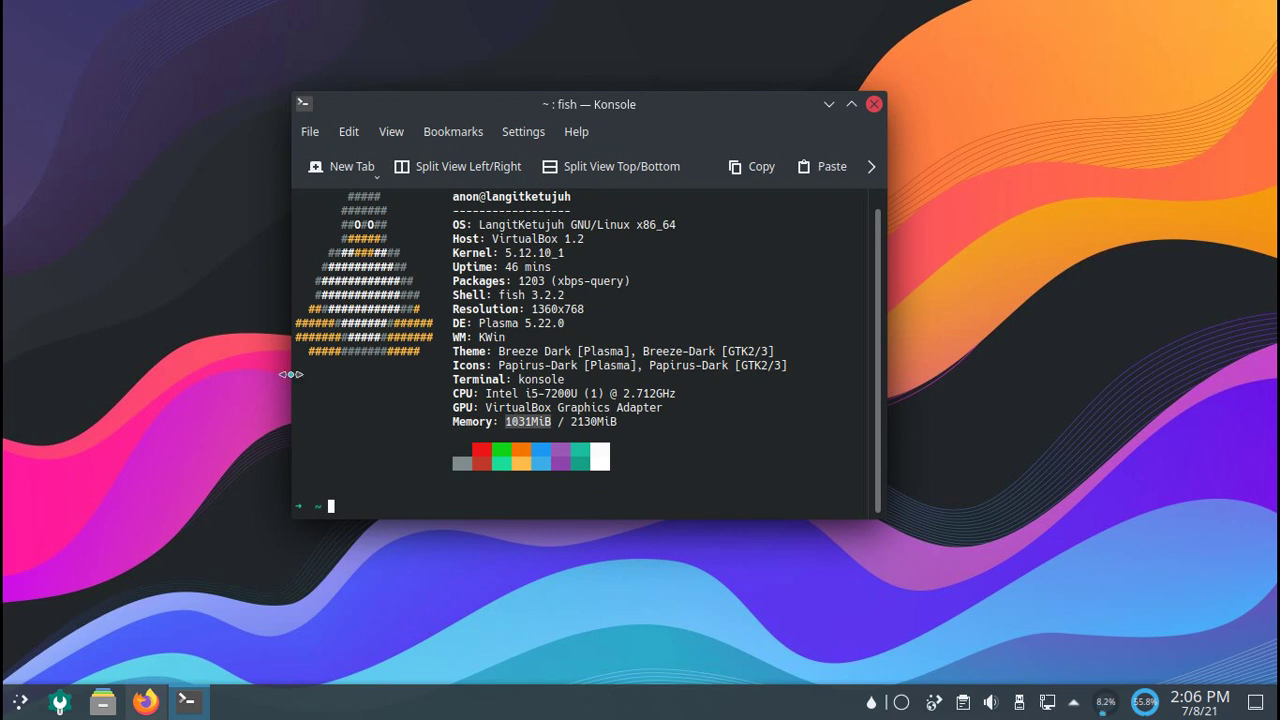
click(157, 703)
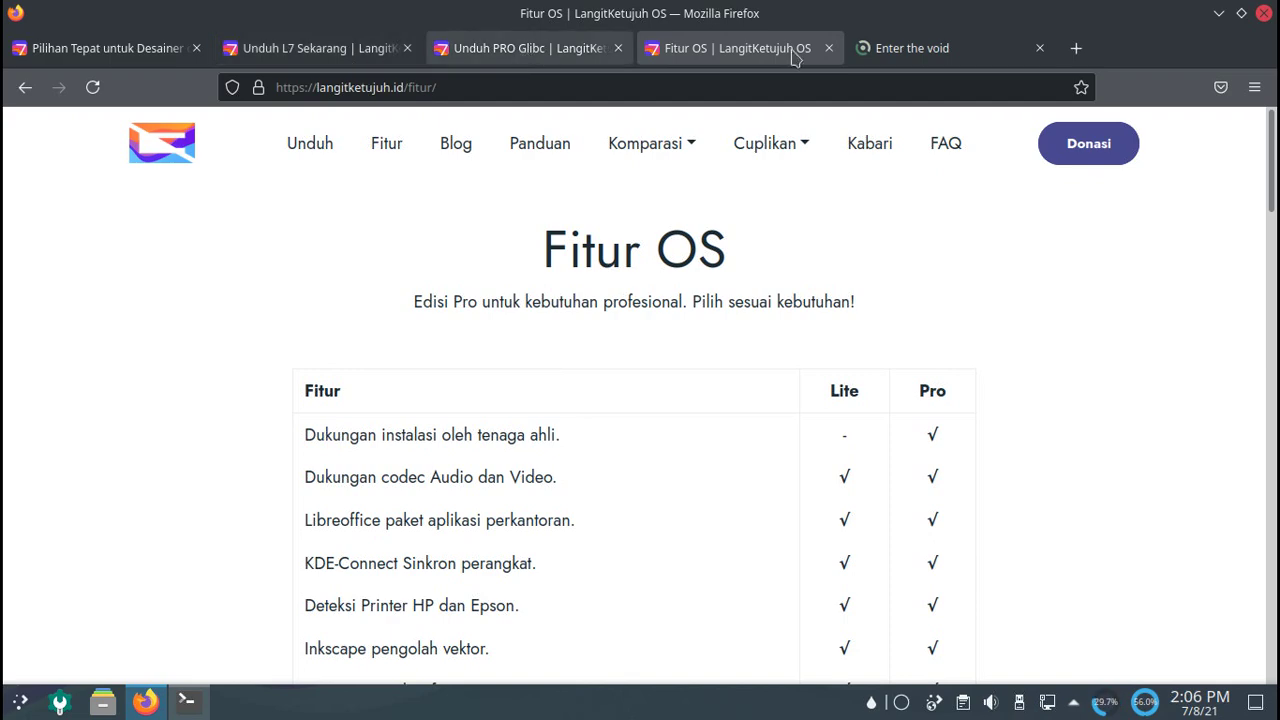
click(1218, 13)
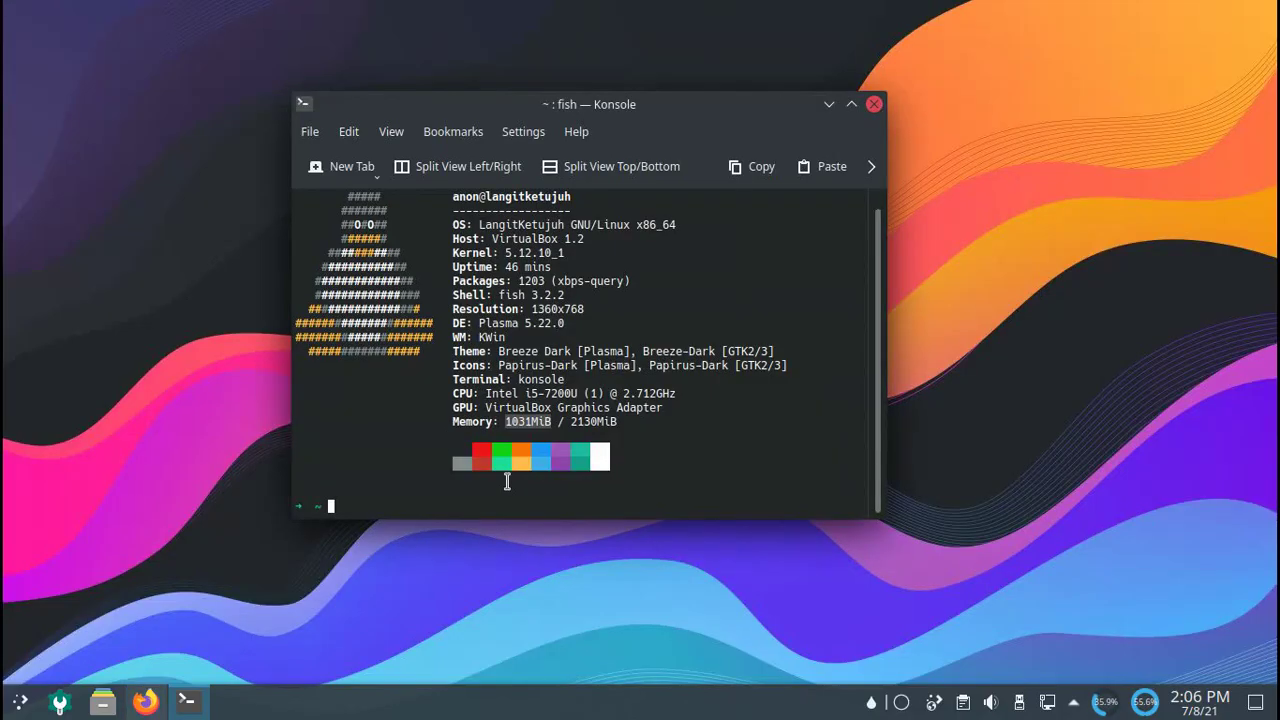
double_click(521, 420)
scroll(620, 371, up, 1)
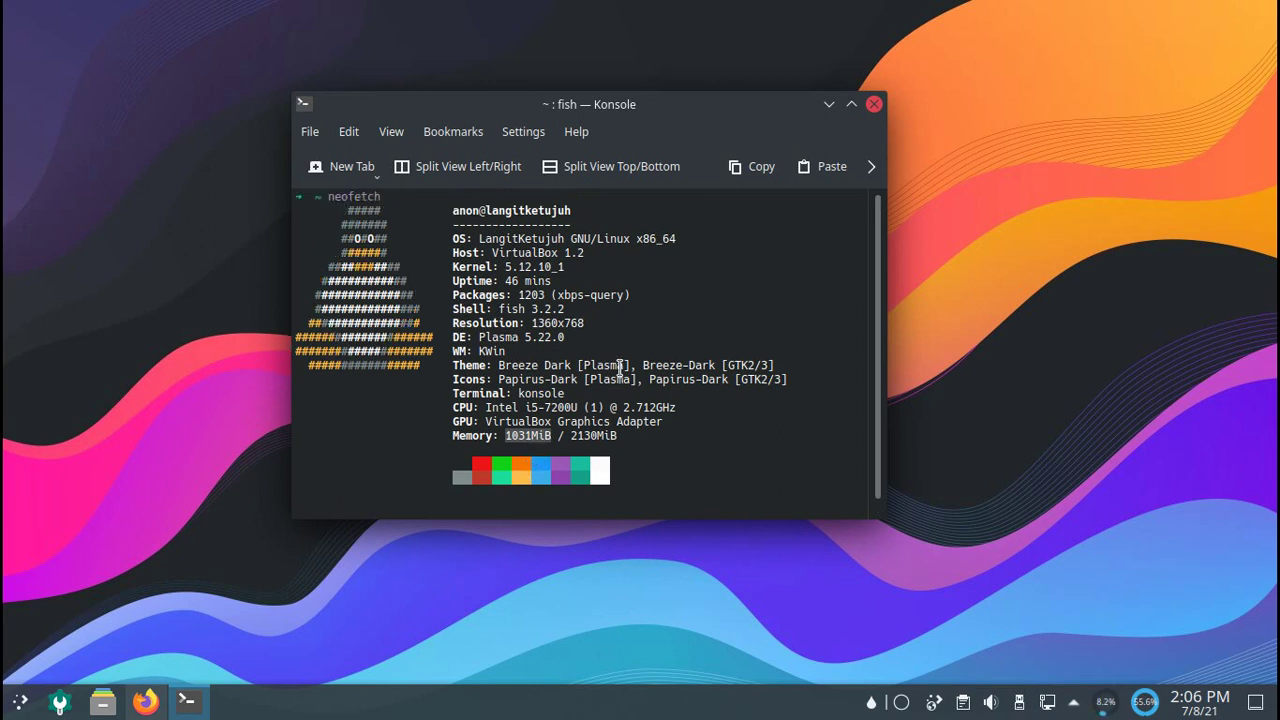
click(875, 106)
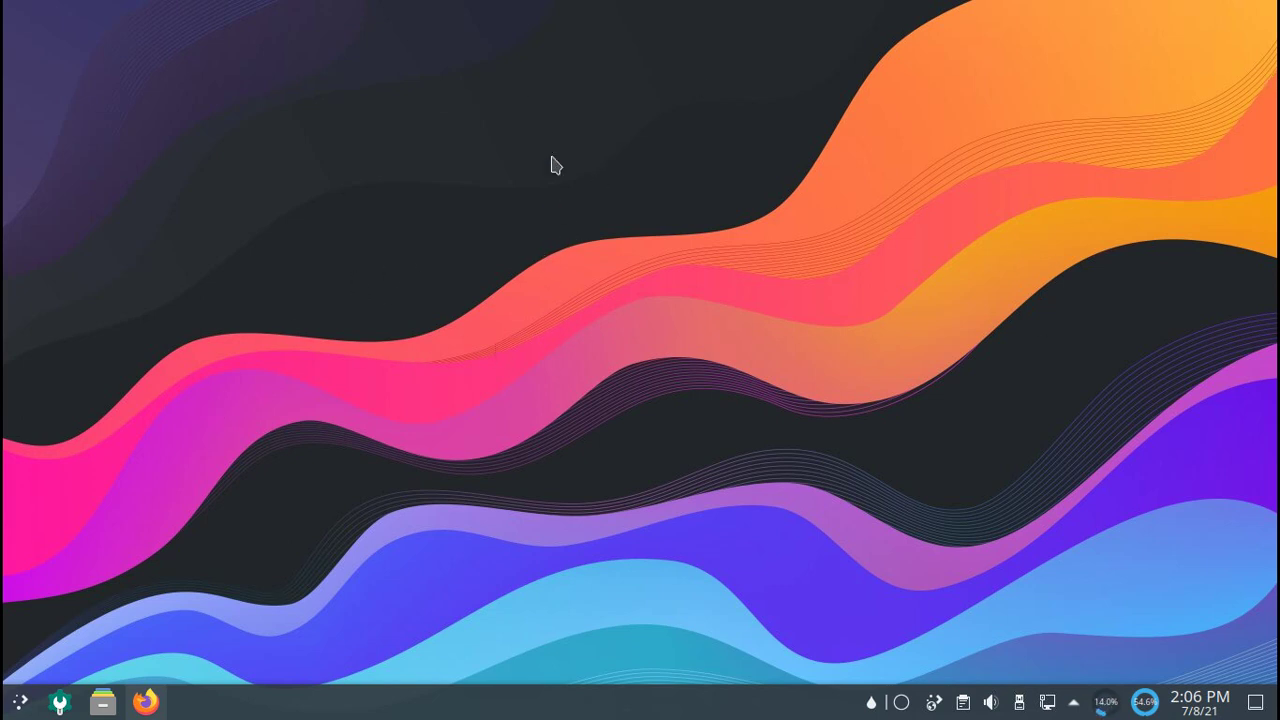
Step: Look through the System category of the application launcher and return to the empty desktop
right_click(527, 102)
click(337, 197)
click(9, 708)
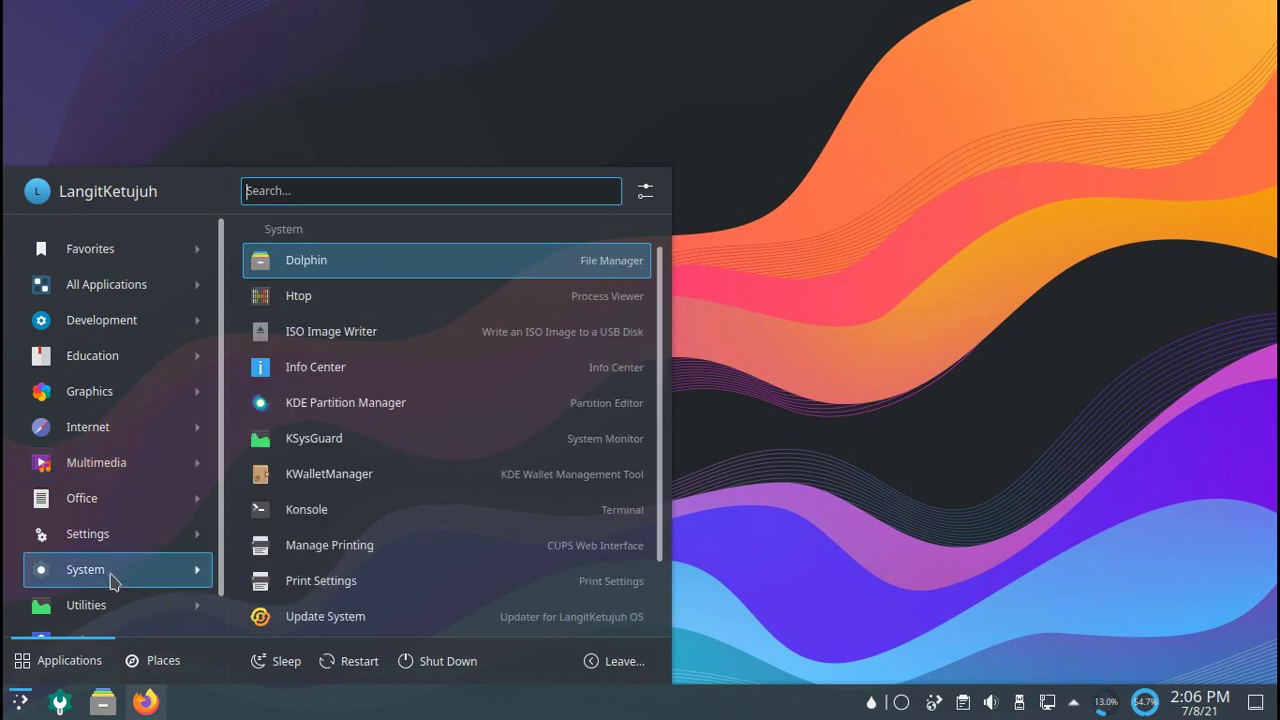
scroll(109, 575, down, 1)
click(830, 442)
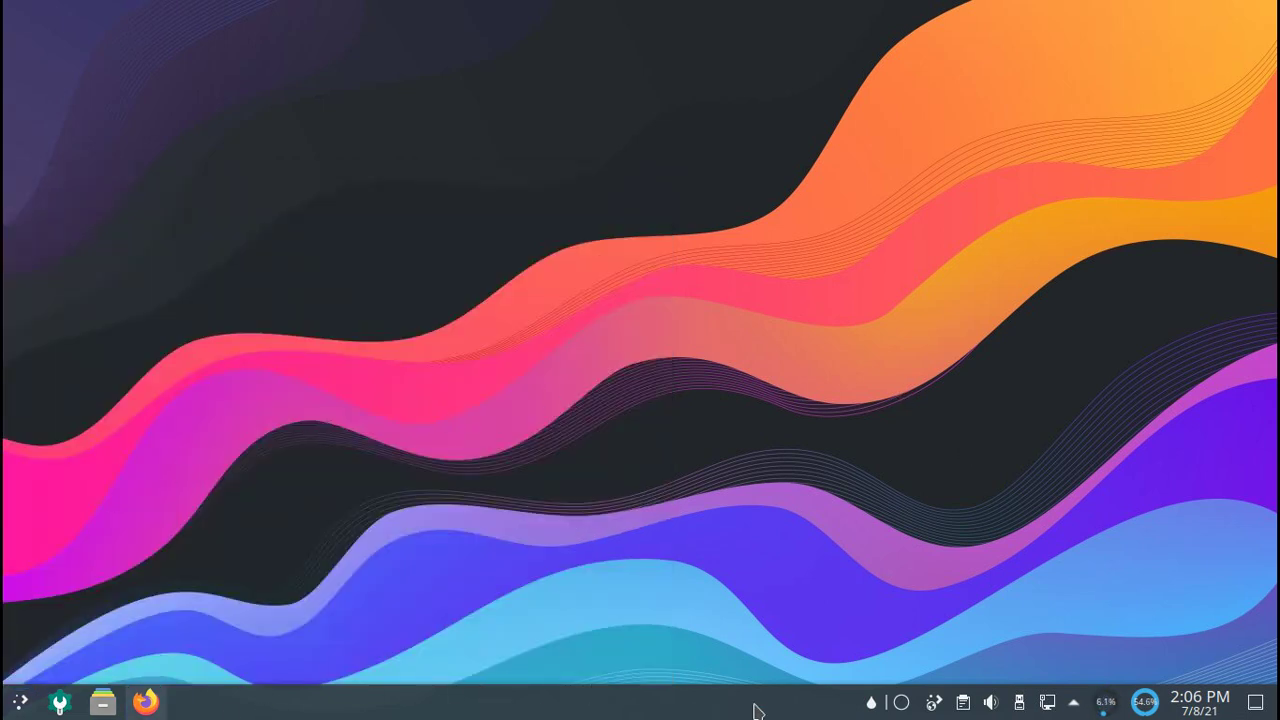
Step: Switch to Firefox and pick the purple of the LangitKetujuh logo with the desktop's Color Picker
click(902, 705)
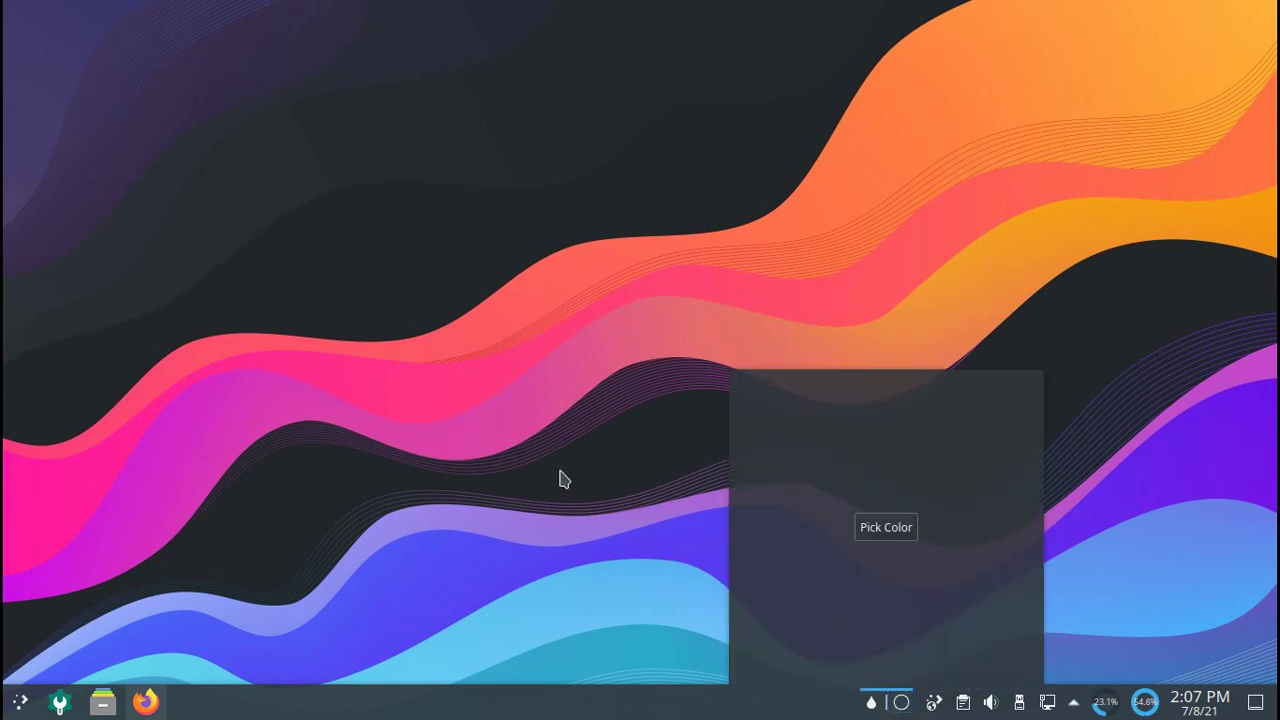
click(400, 597)
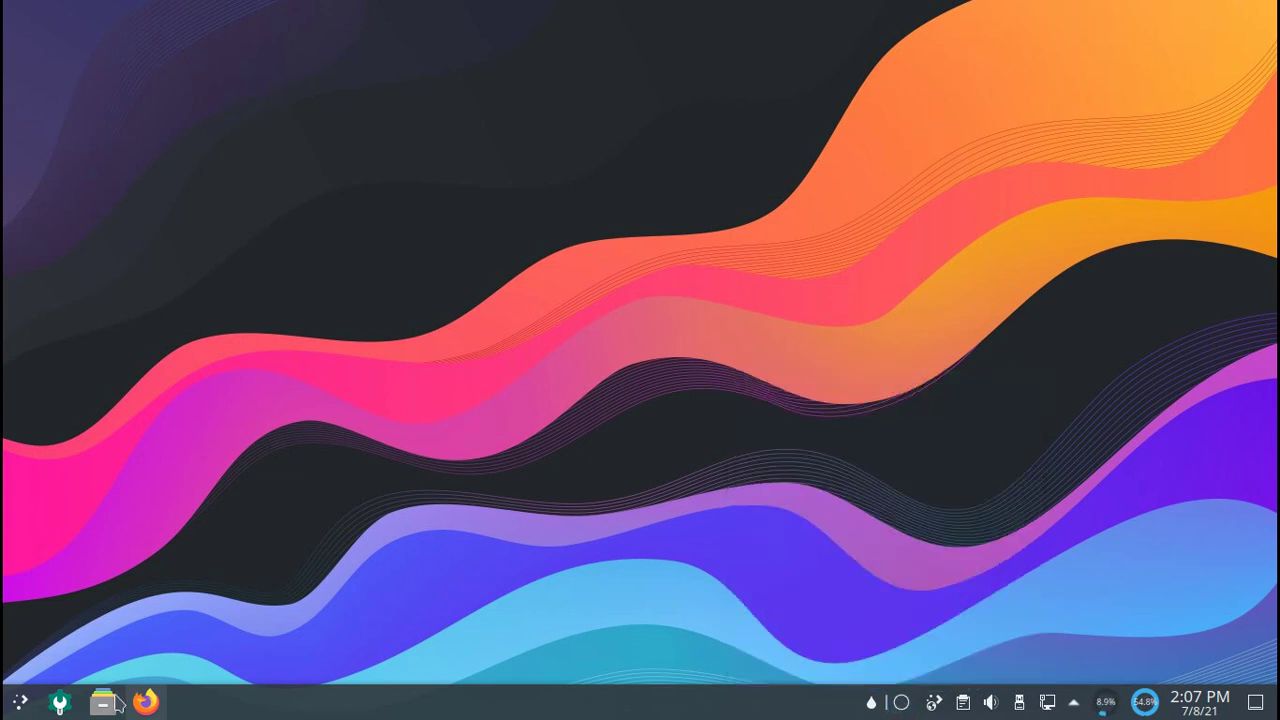
click(145, 702)
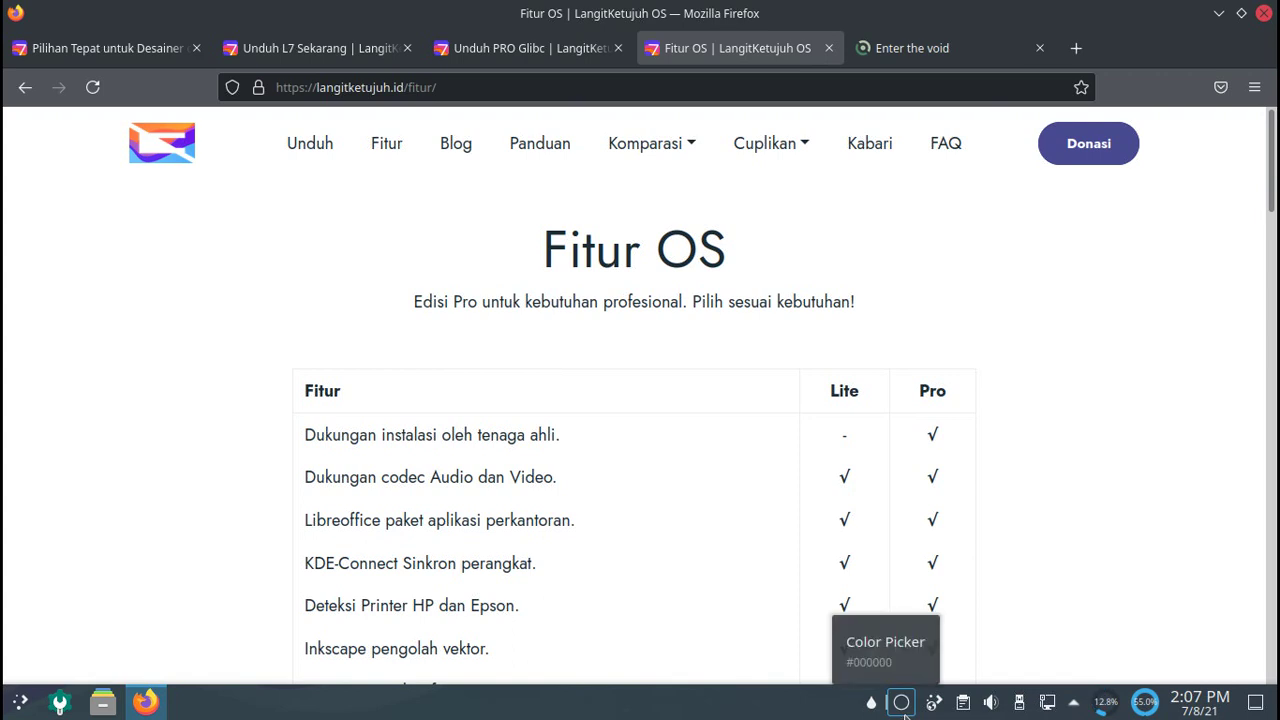
click(904, 712)
click(897, 532)
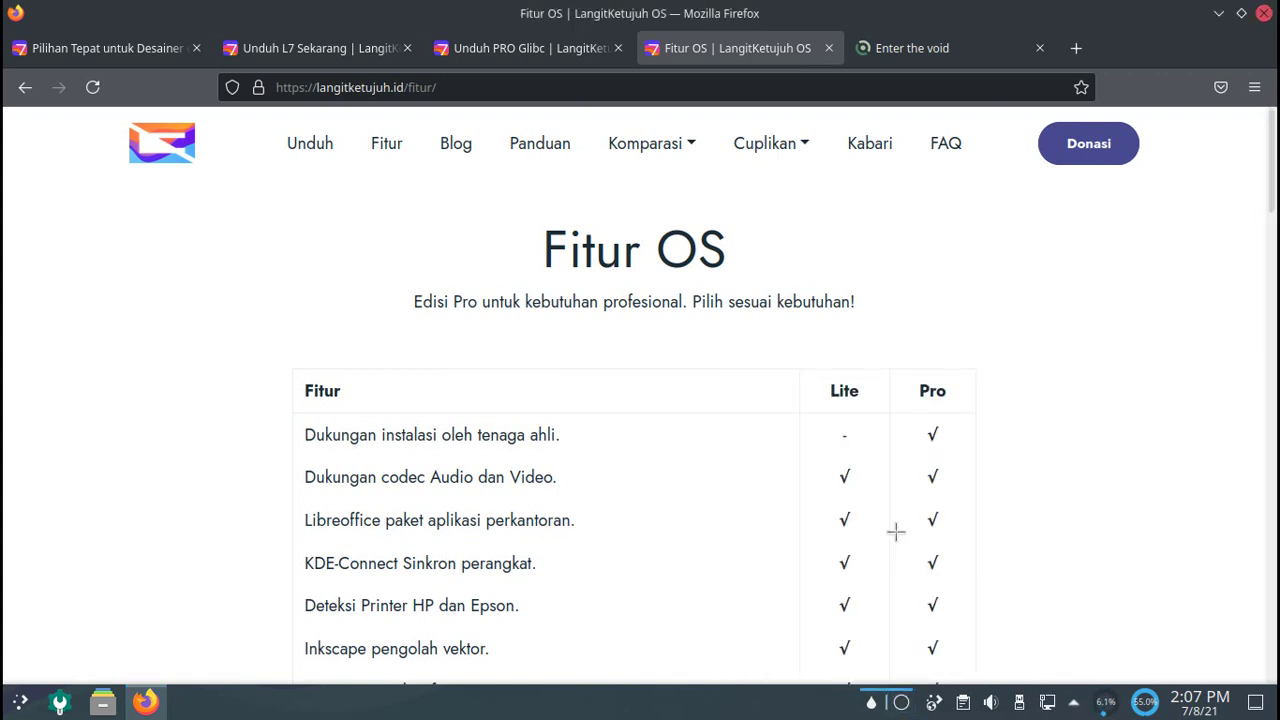
click(187, 139)
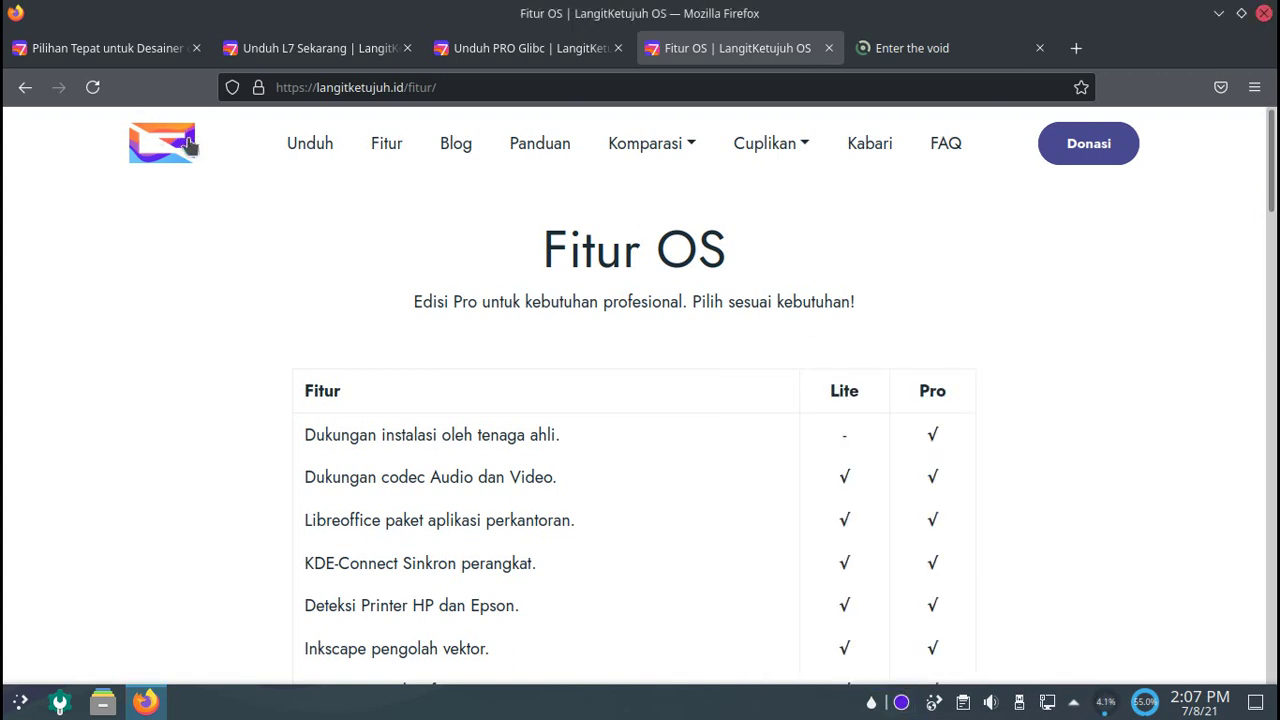
Step: Review the clipboard formats offered for the picked colour #691BE8 without copying any, and minimize Firefox
click(898, 705)
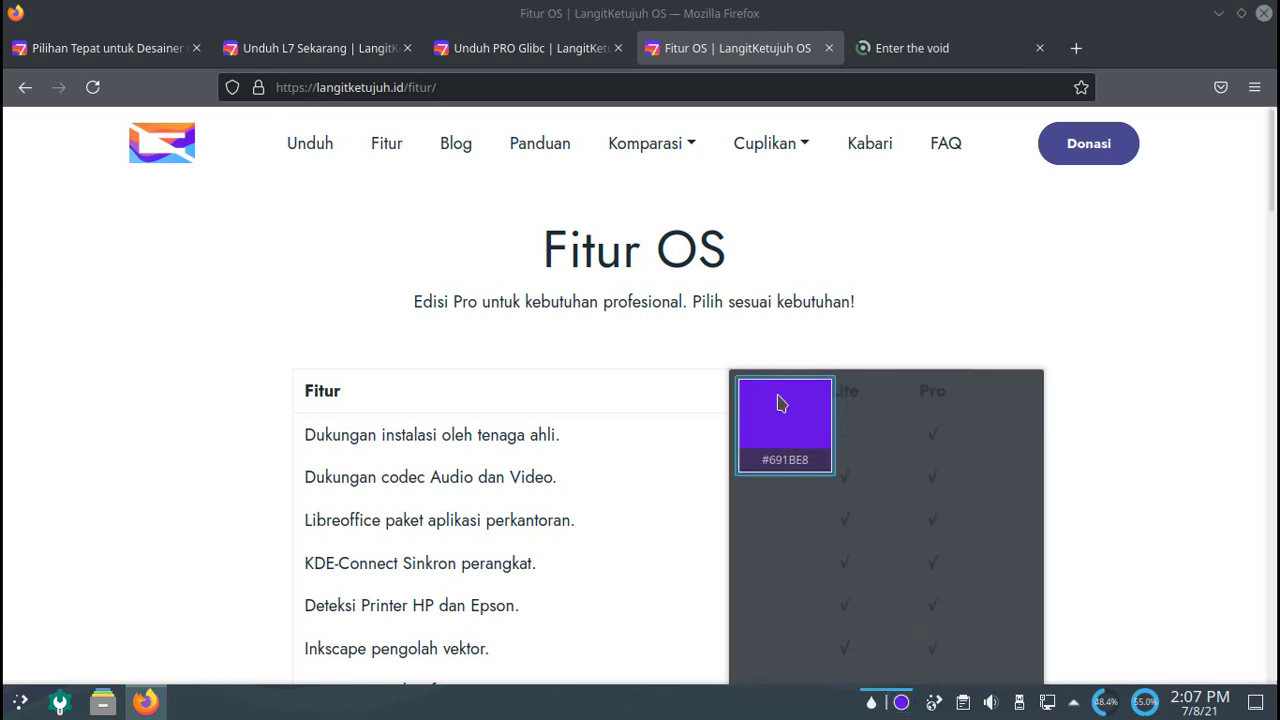
right_click(811, 427)
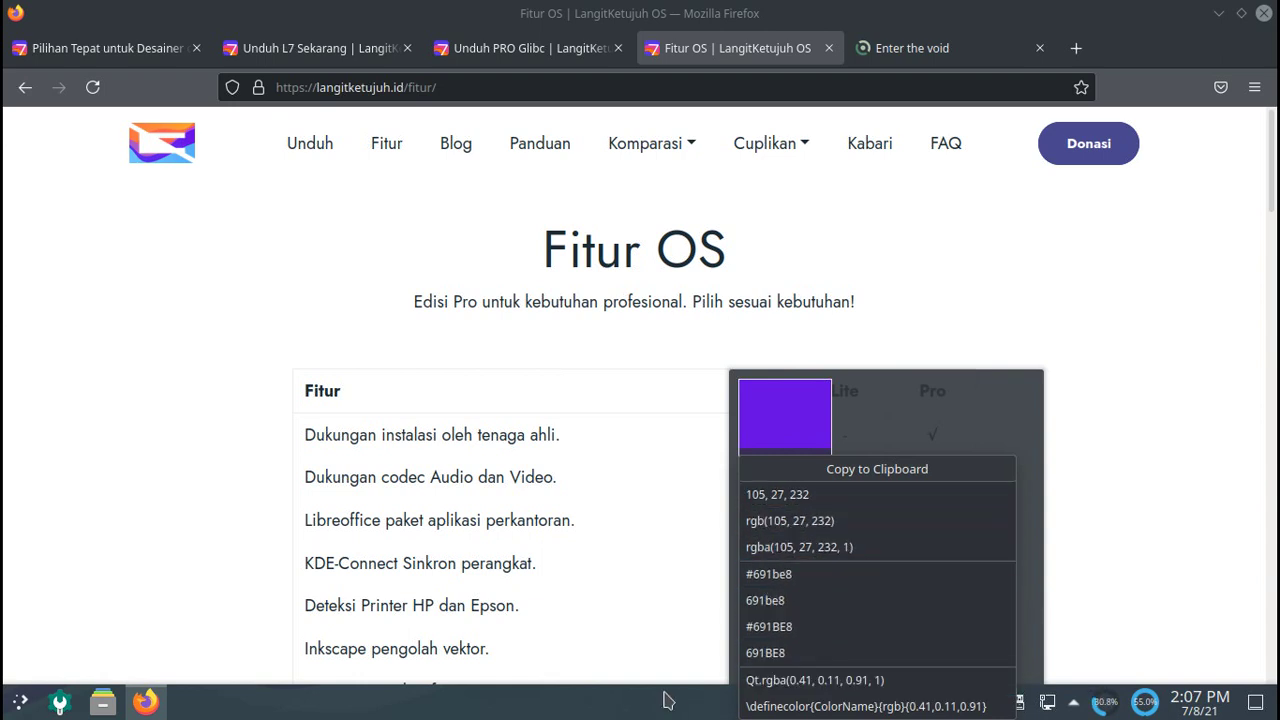
click(1030, 421)
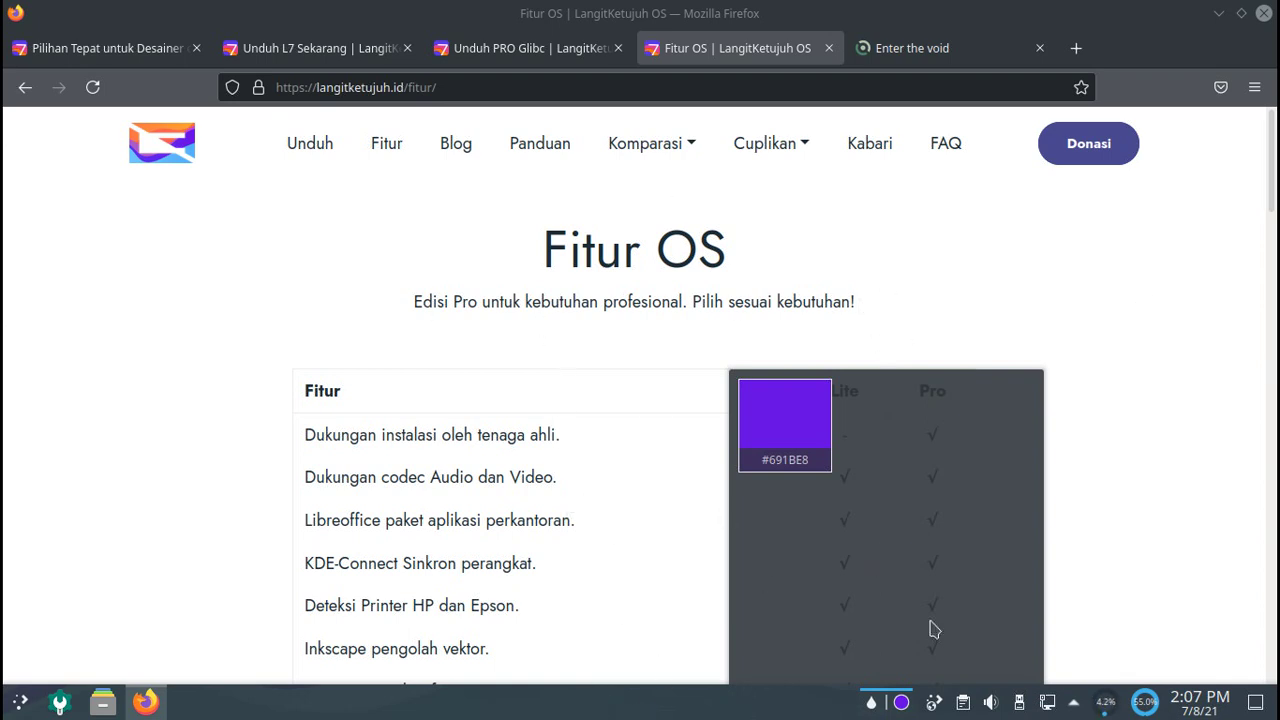
click(1276, 160)
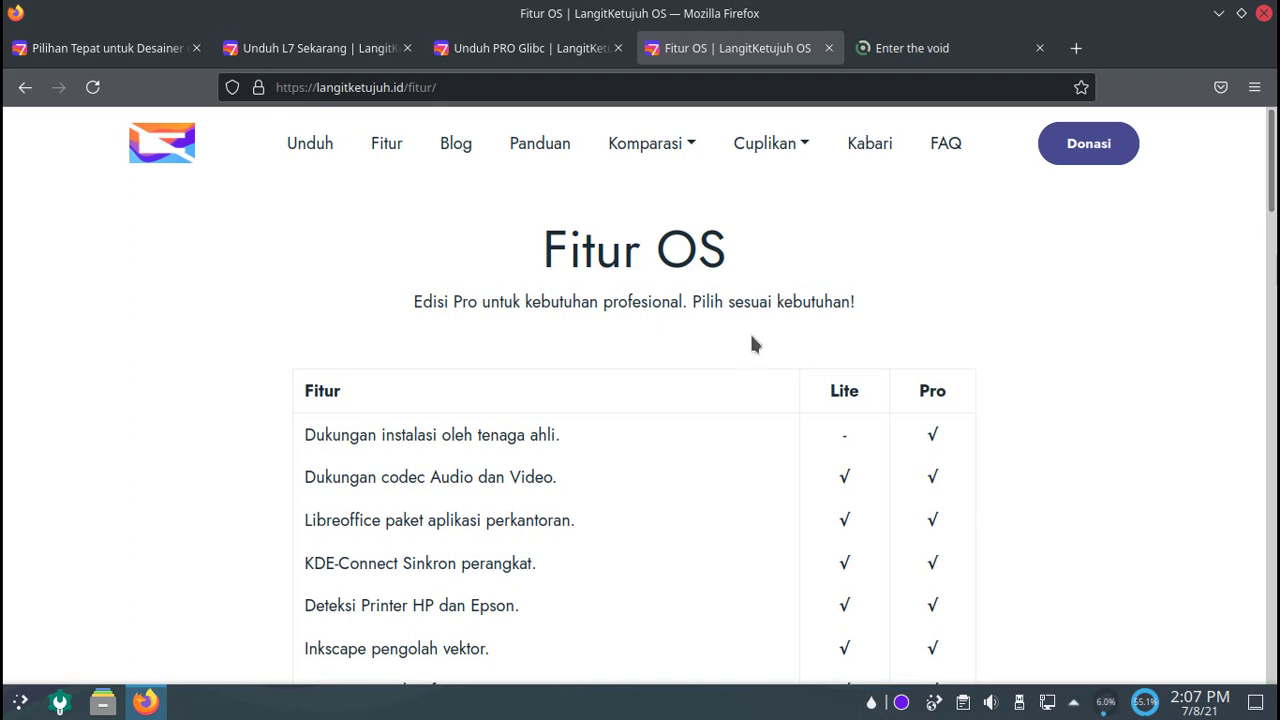
click(1218, 18)
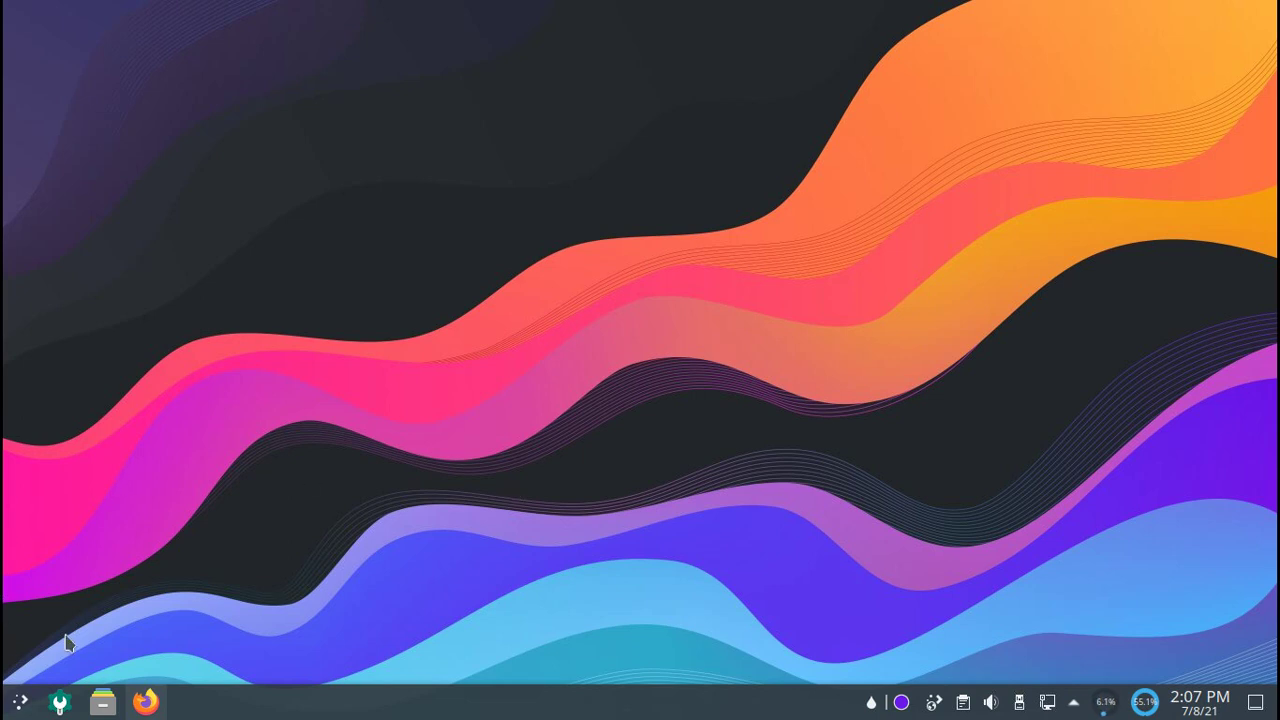
Step: Examine the Development and Education application categories, including the Mathematics and Science groups
click(18, 704)
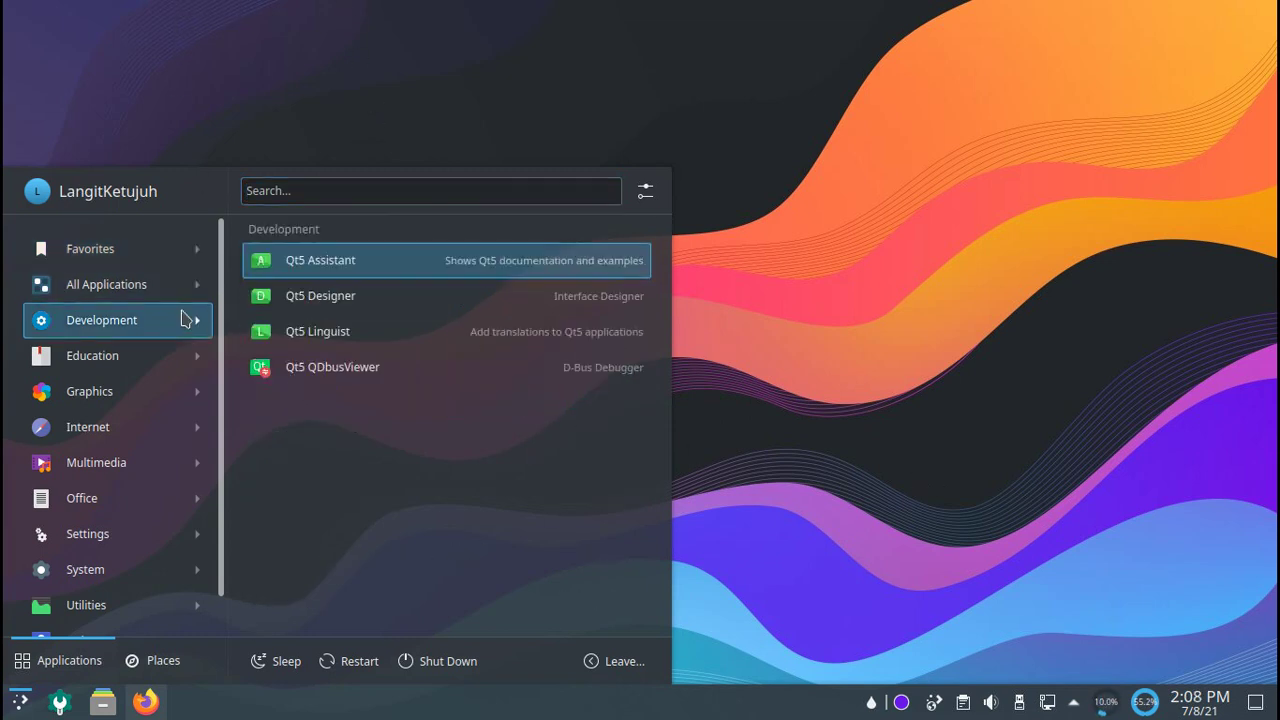
mouse_move(135, 295)
mouse_move(106, 334)
mouse_move(155, 370)
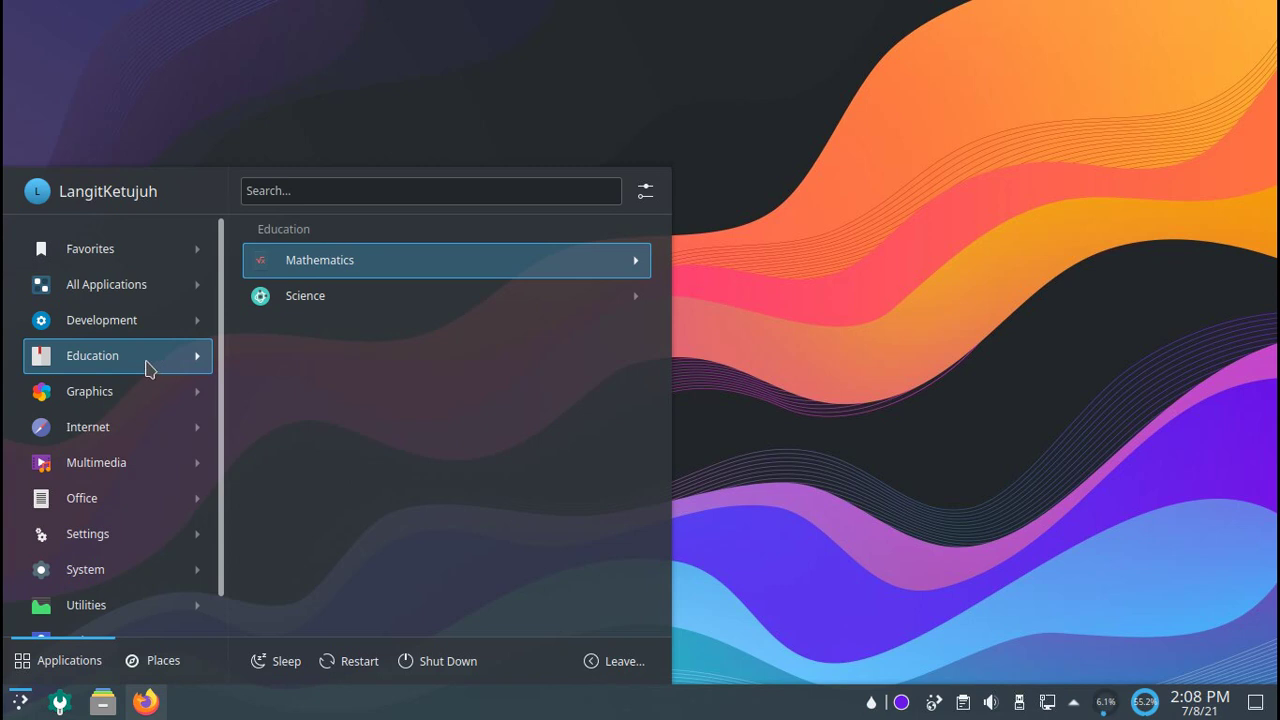
click(431, 262)
click(297, 238)
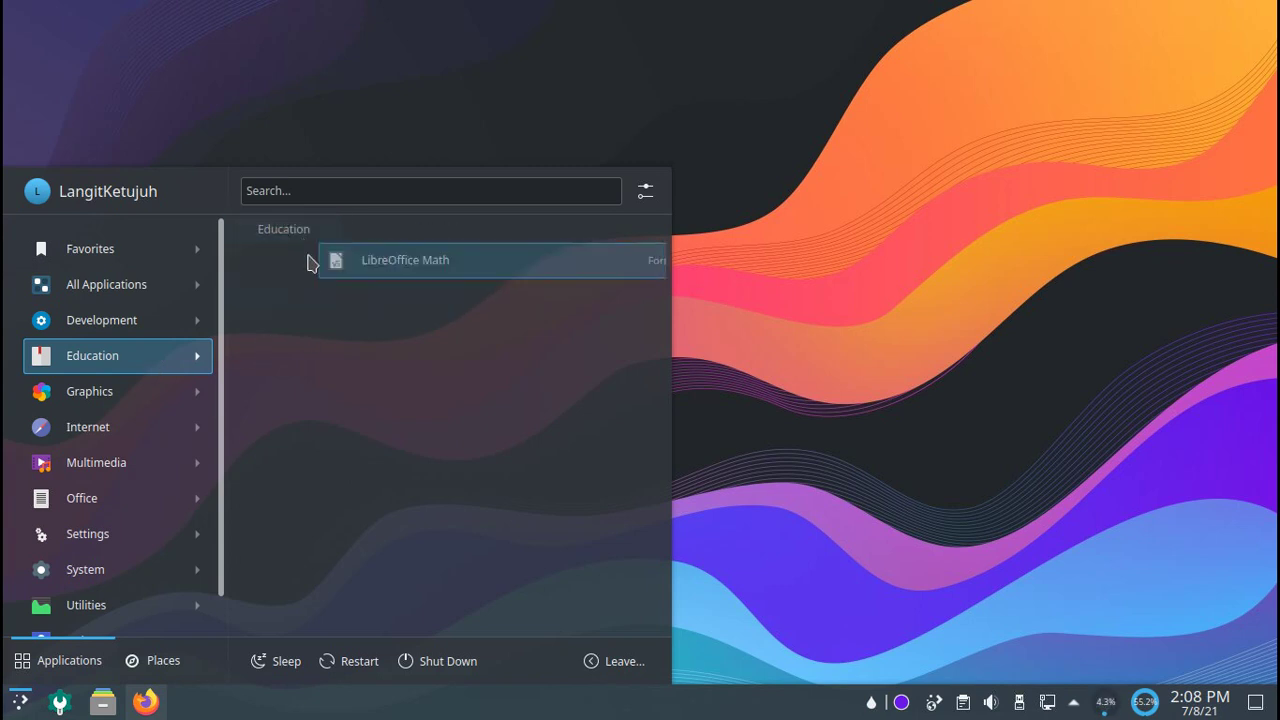
click(330, 298)
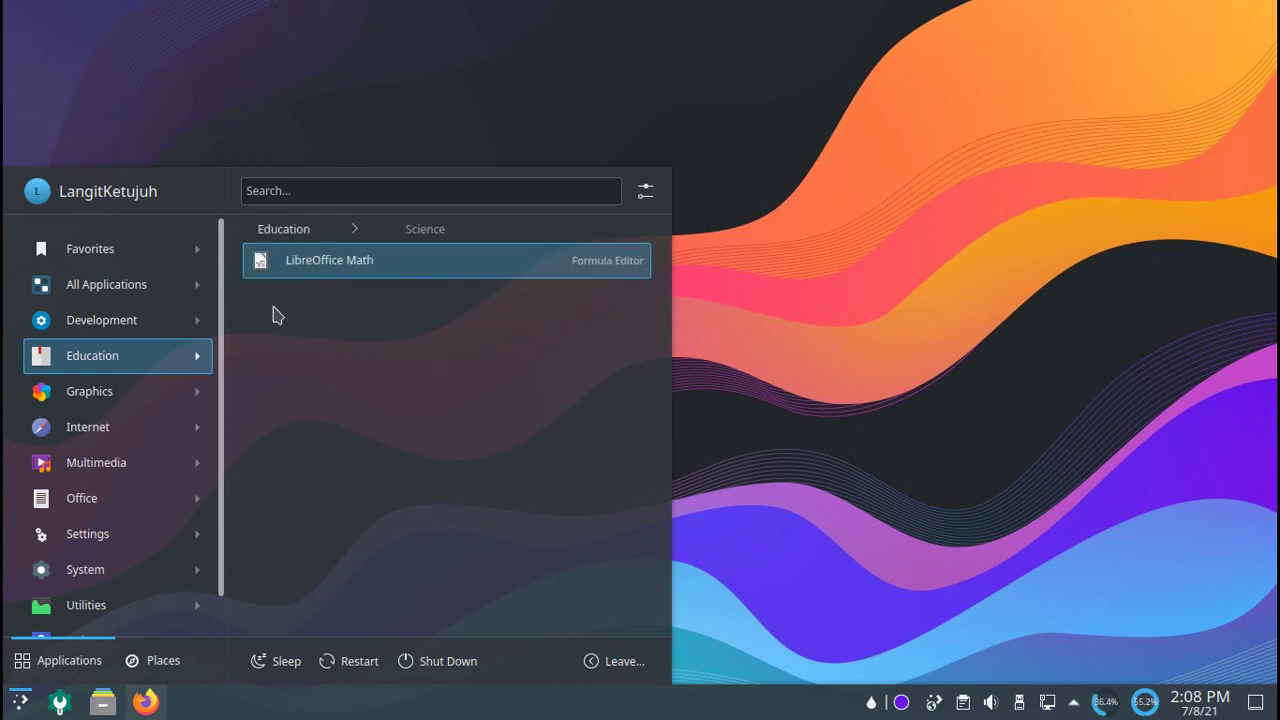
click(191, 362)
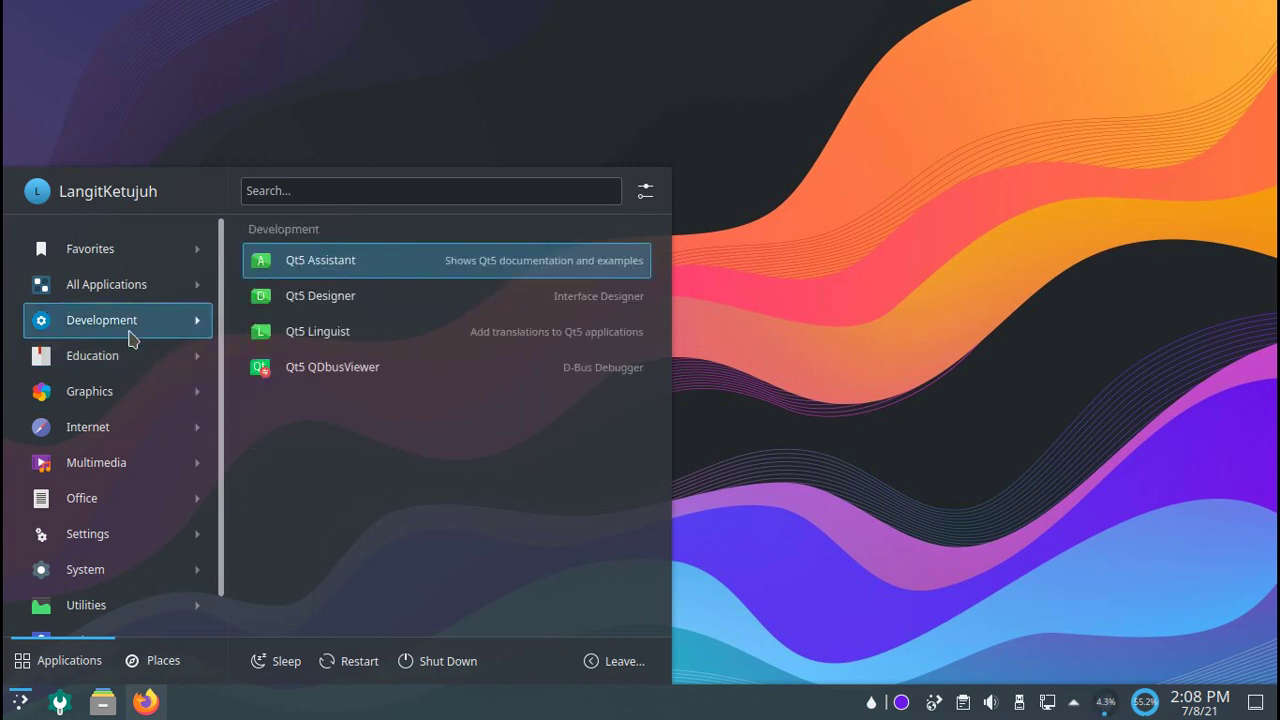
click(400, 268)
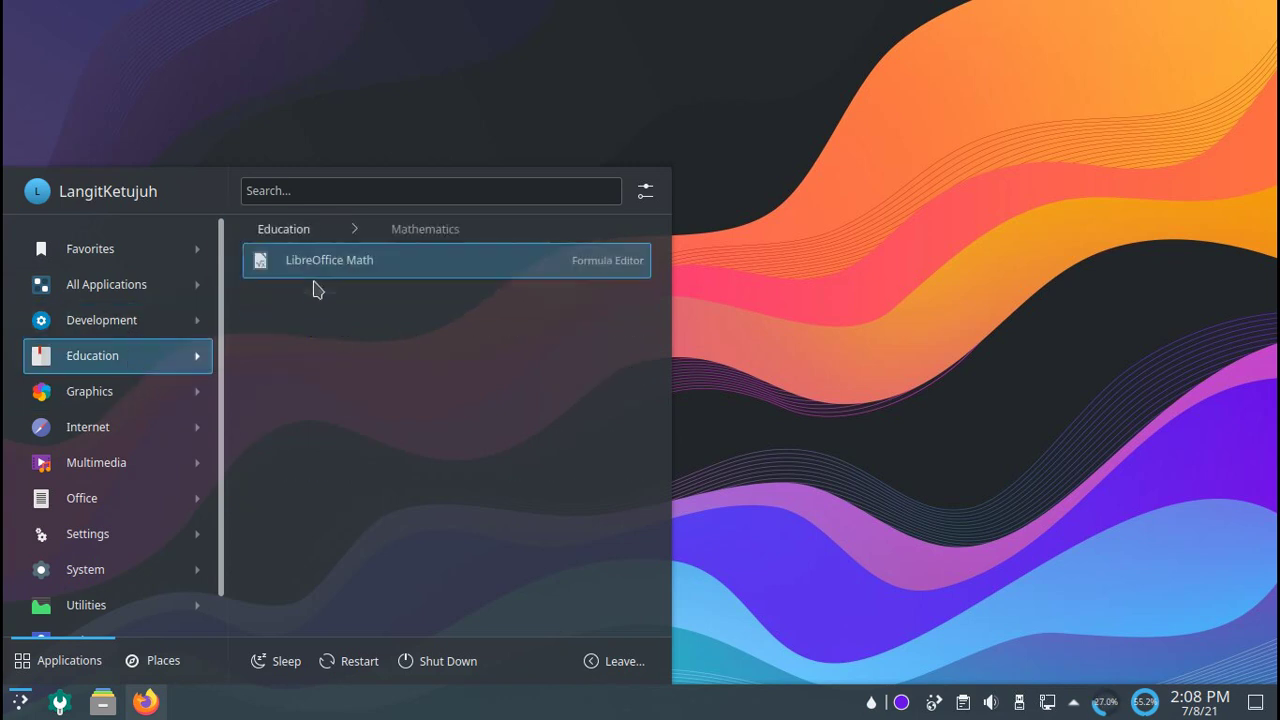
Step: Launch GNU Image Manipulation Program from the Graphics applications and quit Firefox with all its open tabs
mouse_move(172, 391)
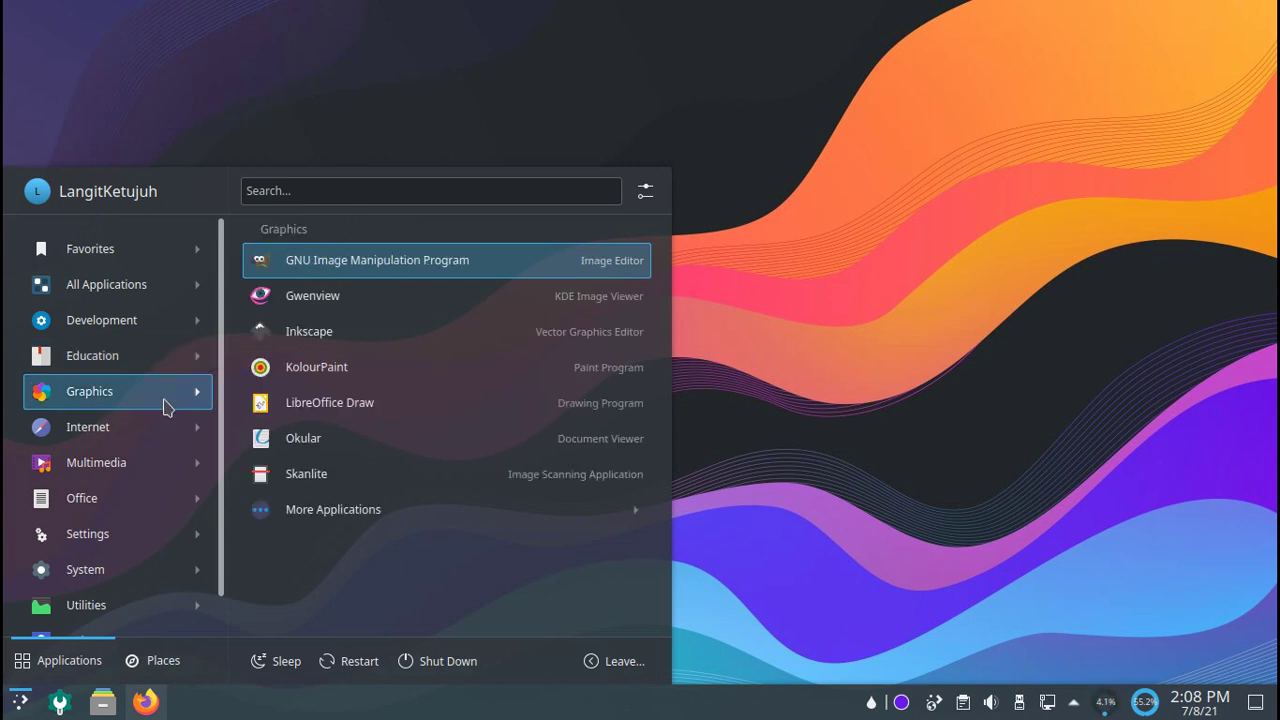
click(464, 261)
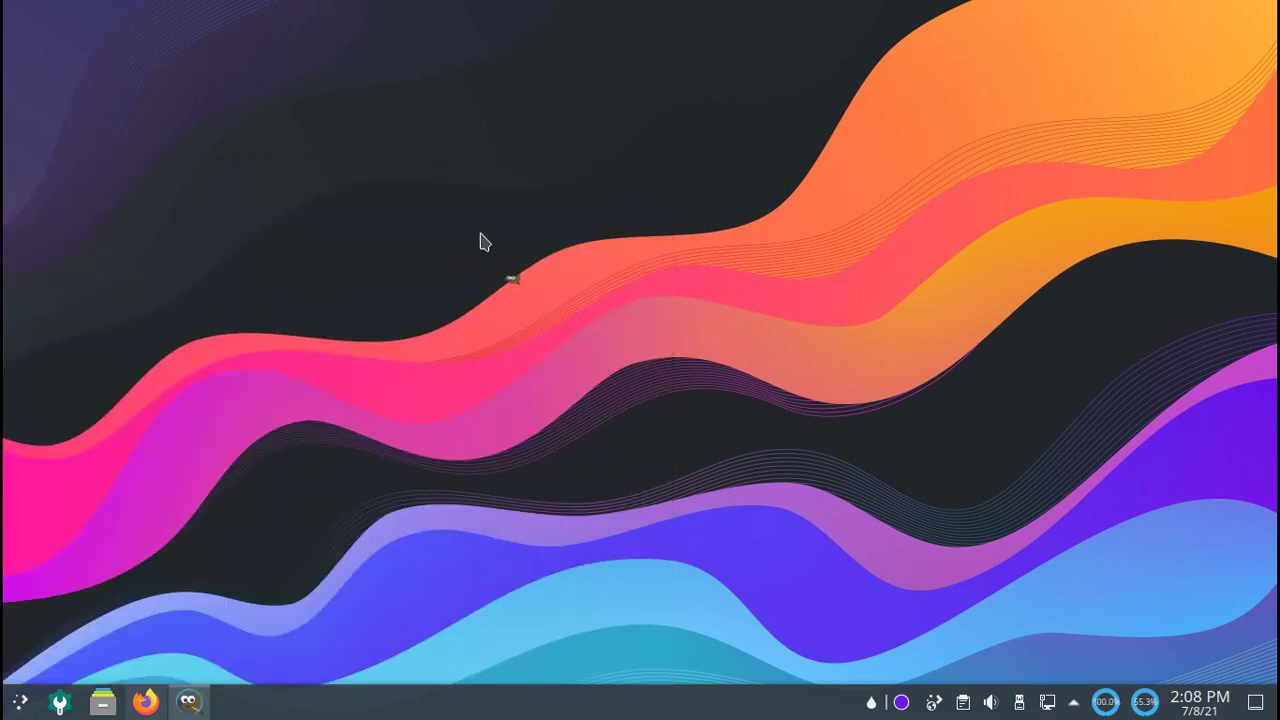
click(145, 701)
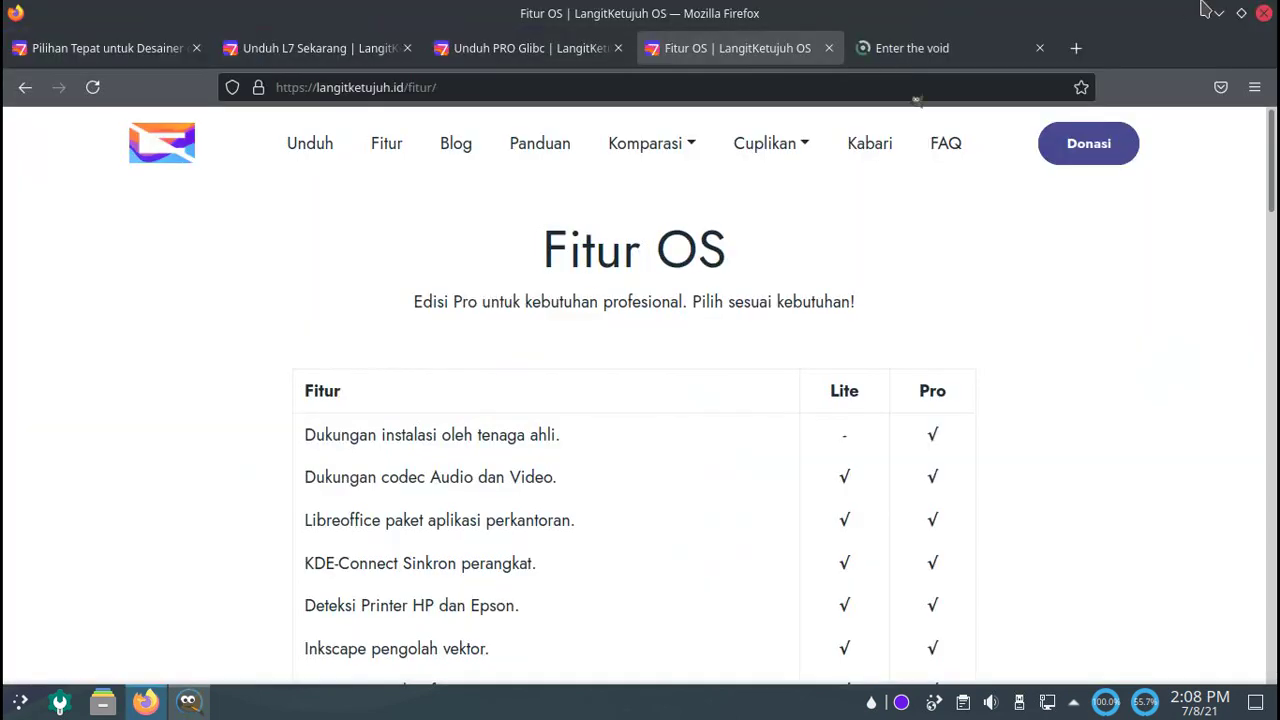
click(1265, 14)
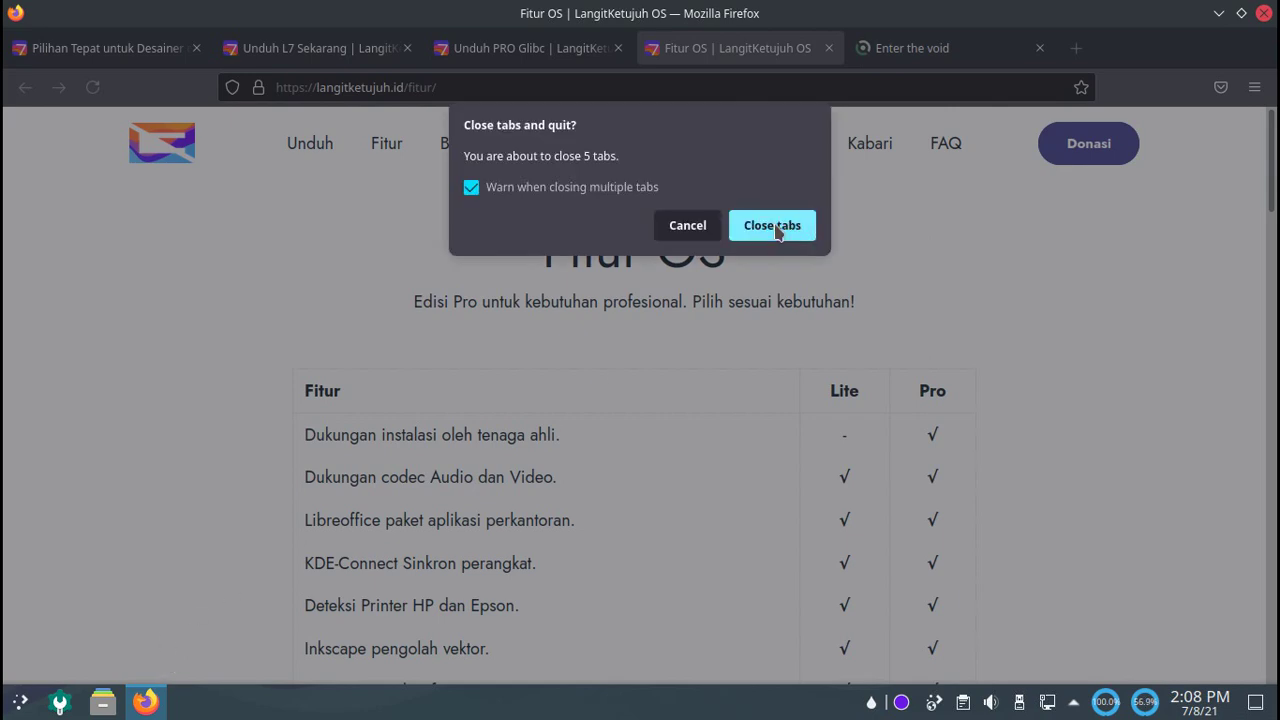
click(760, 228)
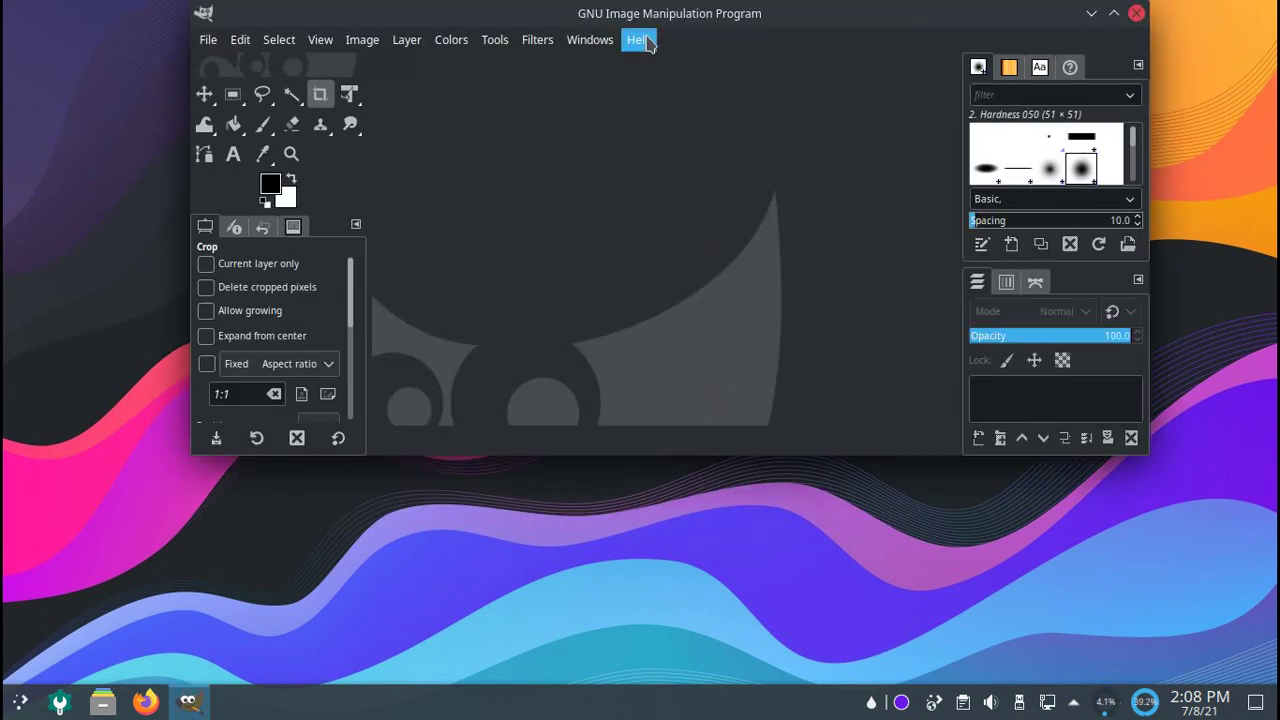
Step: Check the GIMP version number in its About information, and close GIMP
click(640, 40)
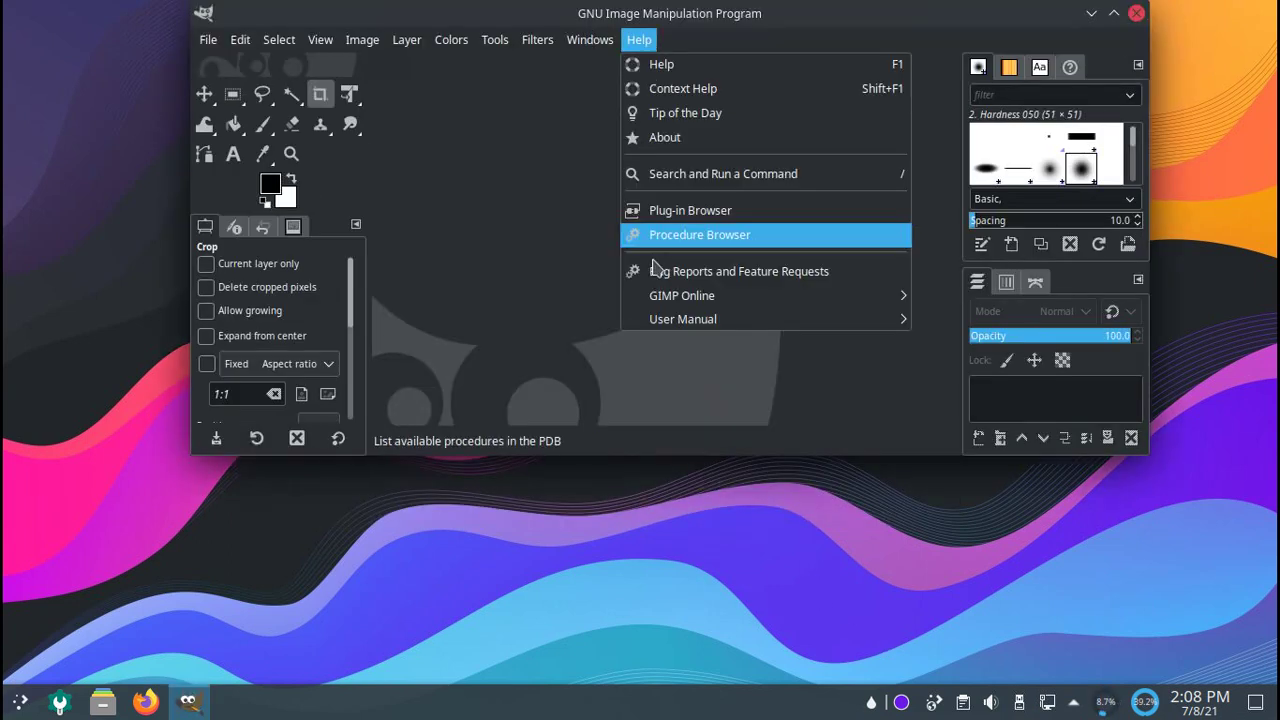
click(683, 137)
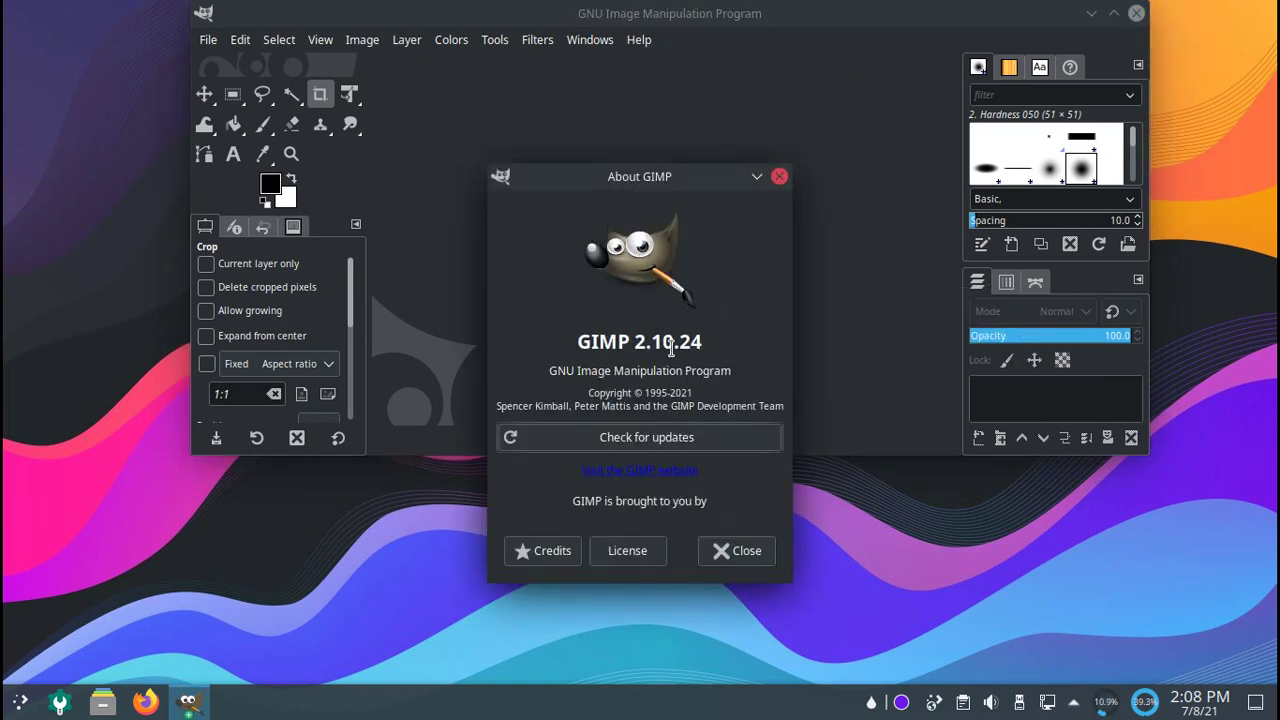
click(724, 558)
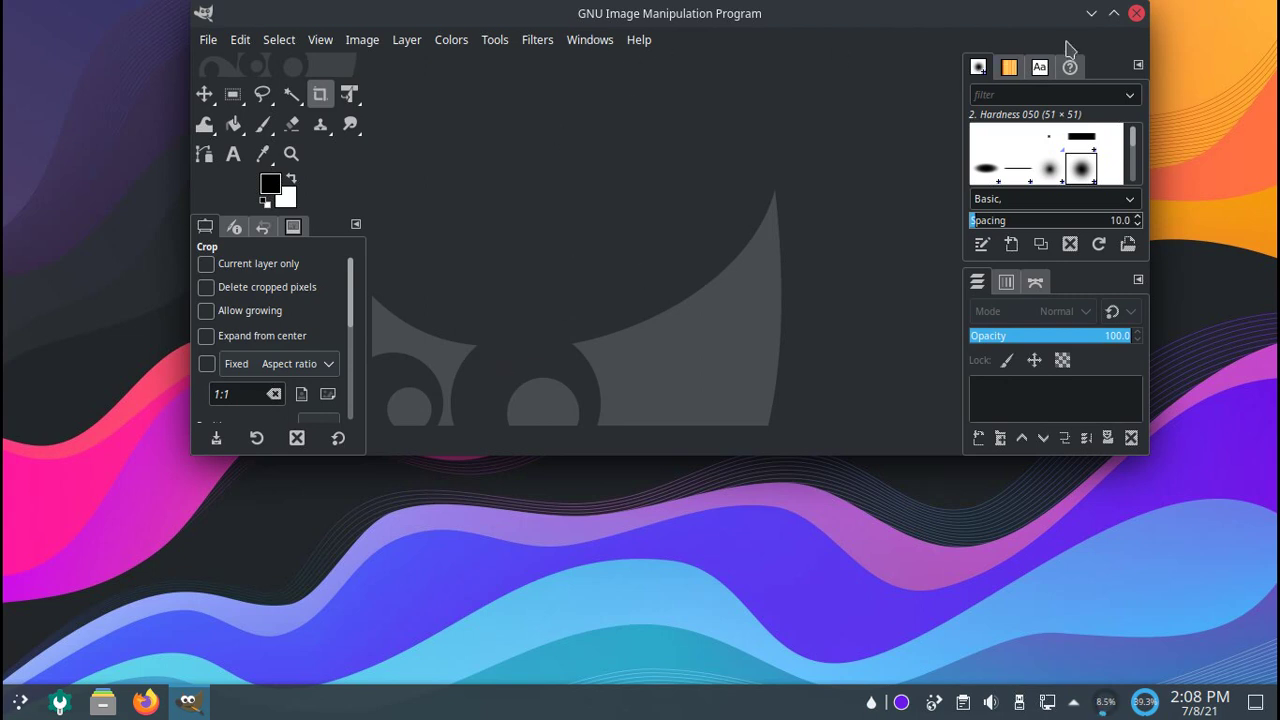
click(640, 42)
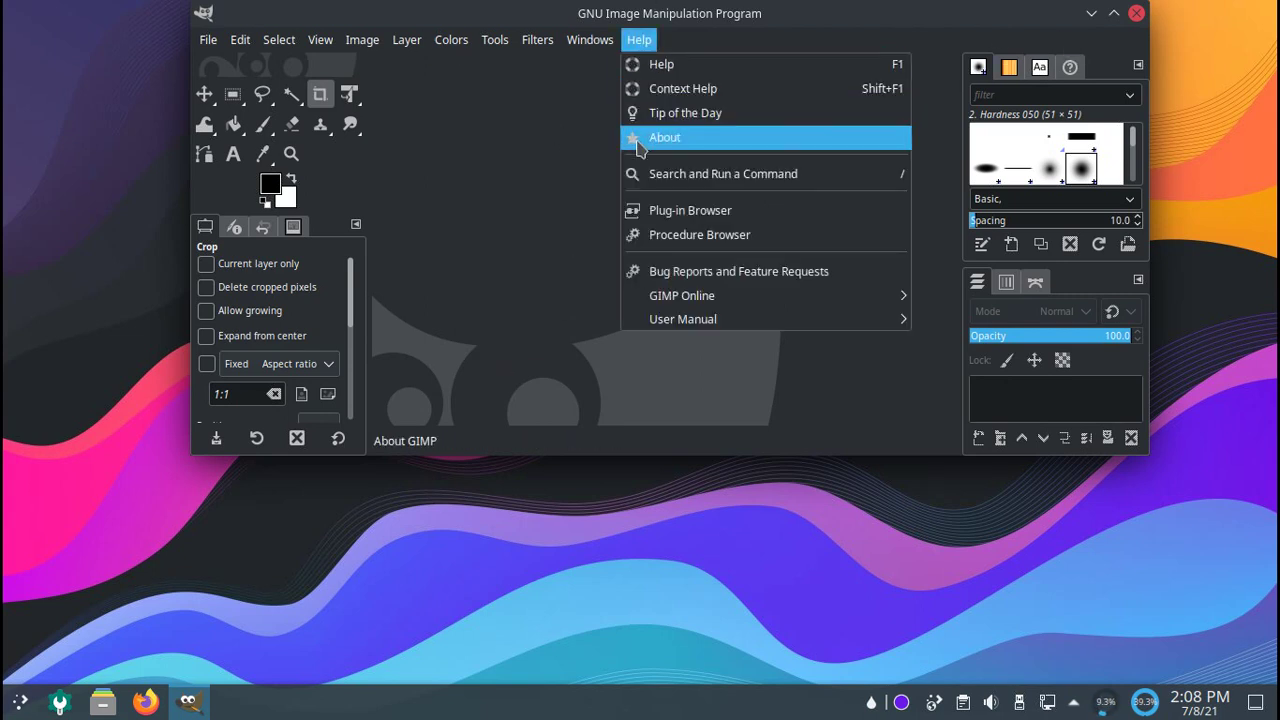
click(642, 134)
drag(635, 344, 675, 344)
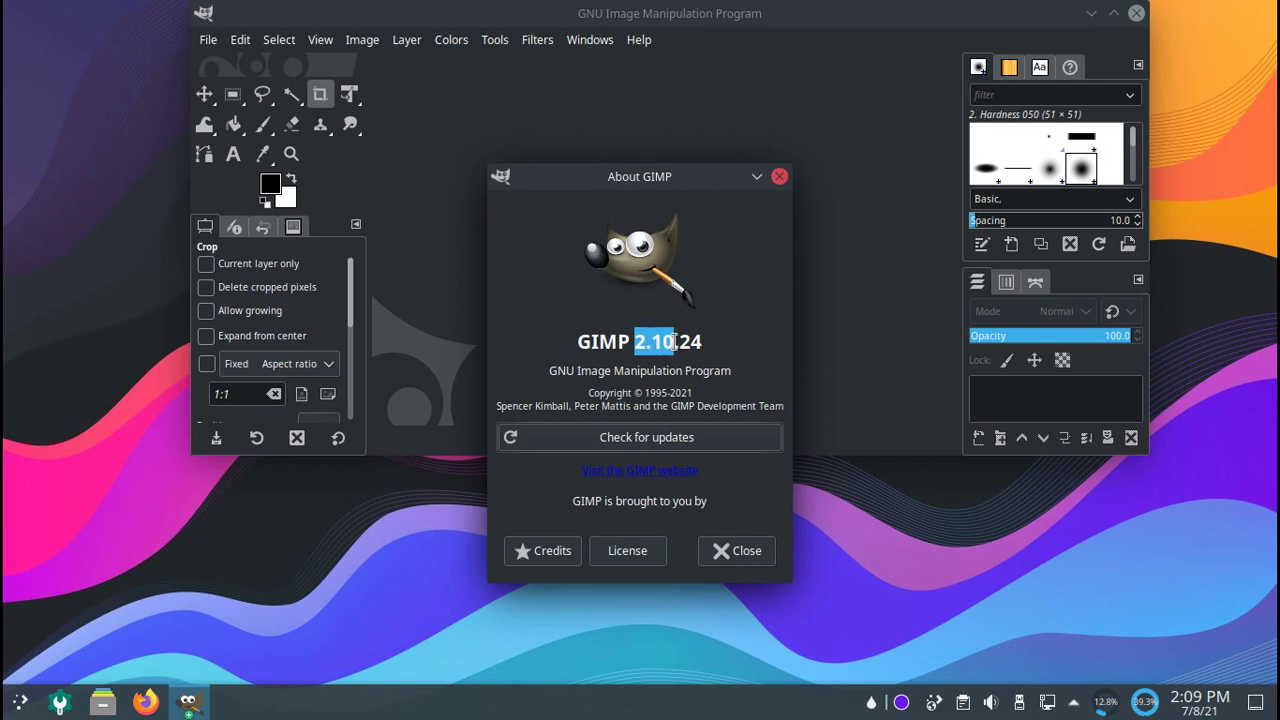
click(777, 177)
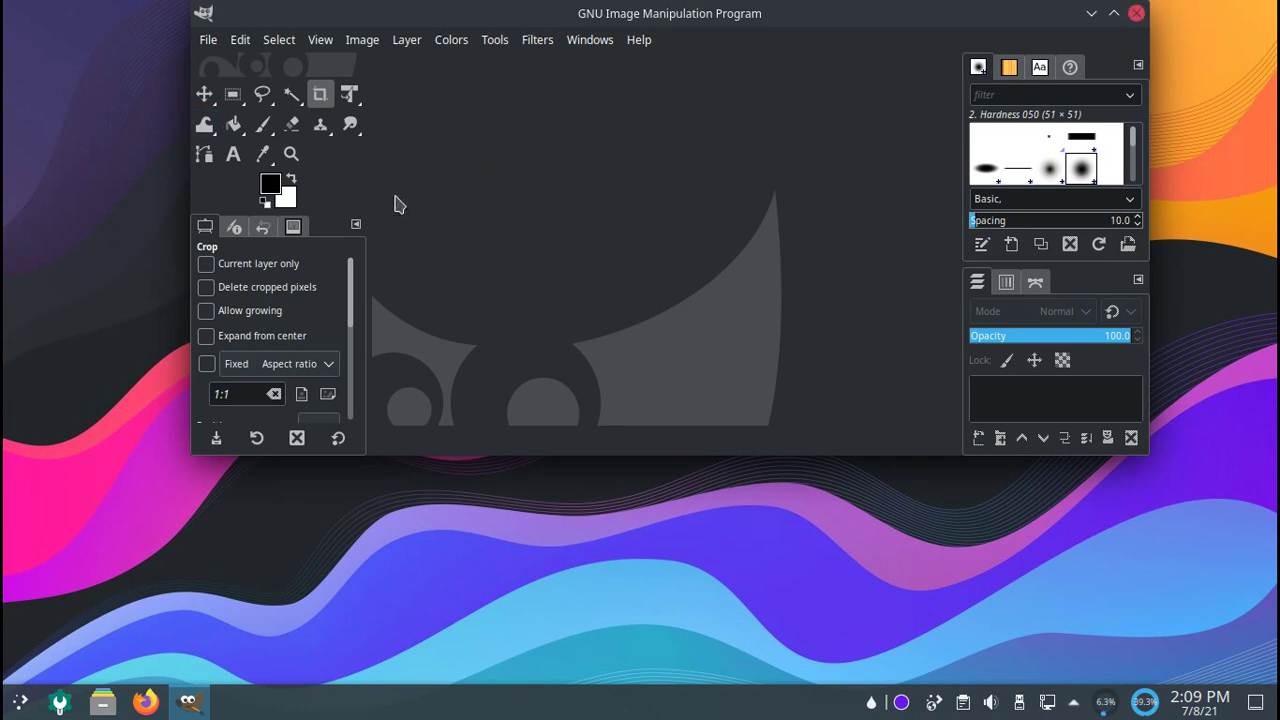
drag(688, 18, 651, 89)
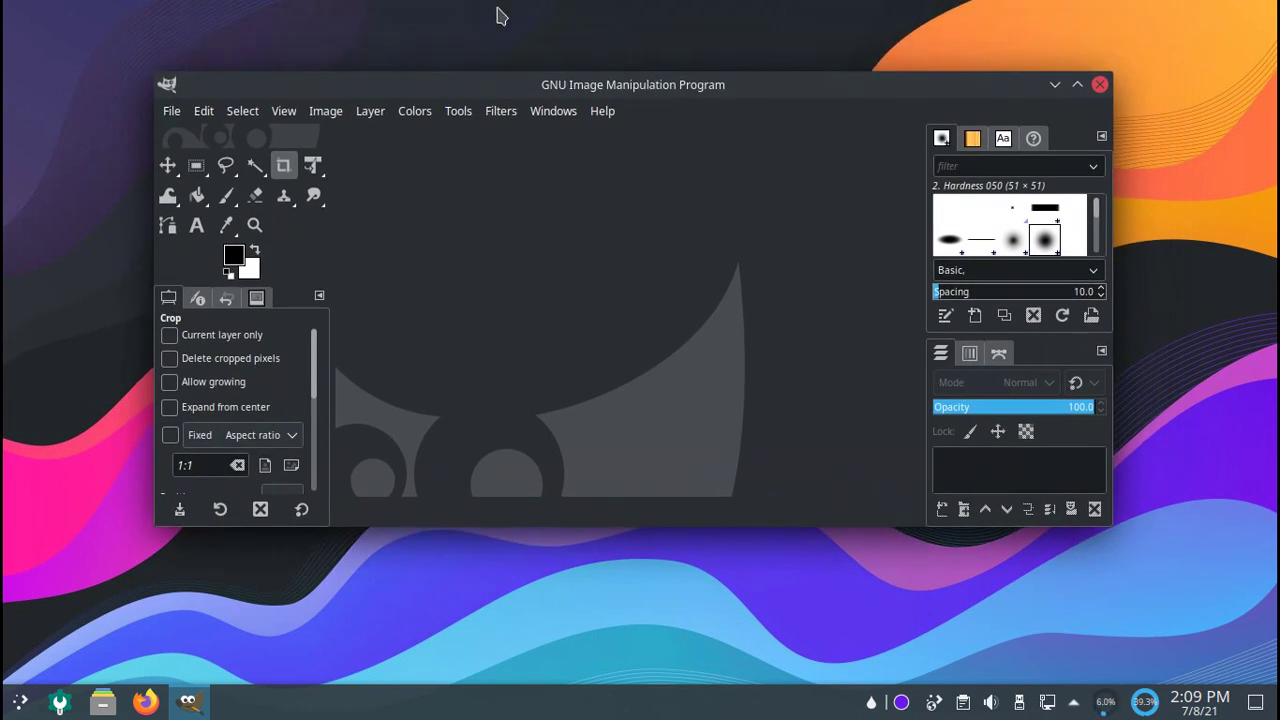
click(1098, 86)
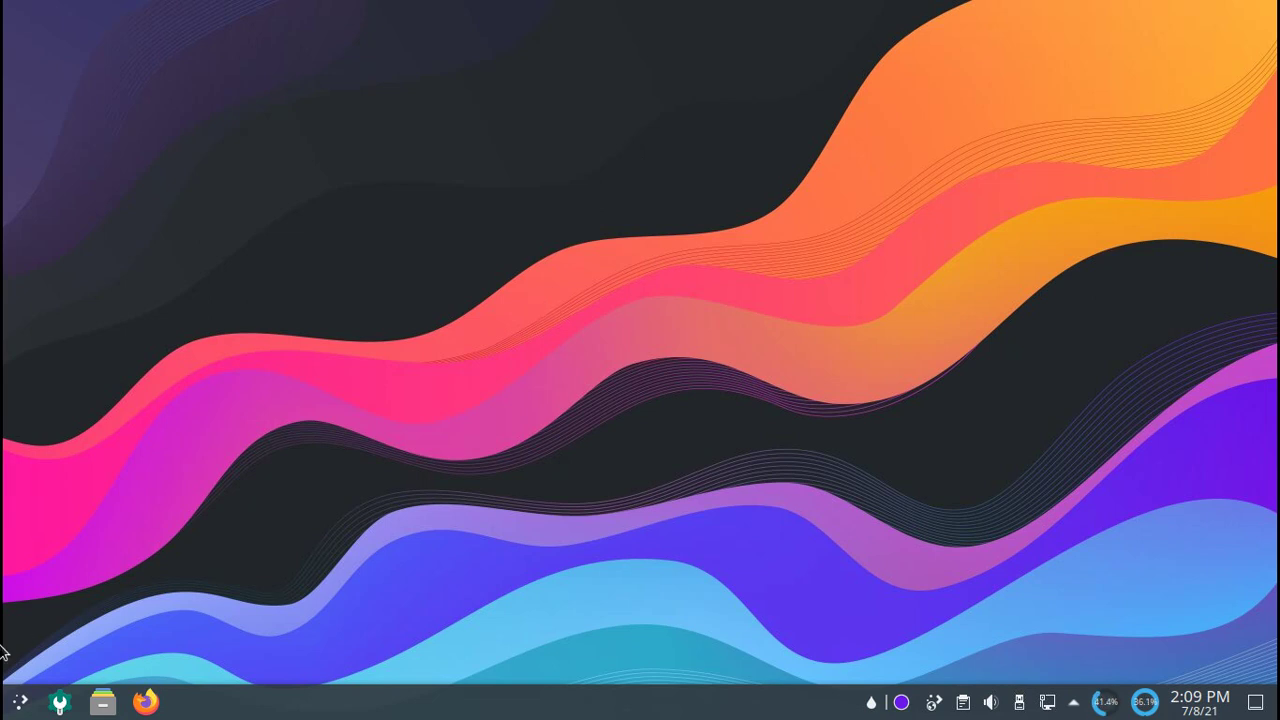
Step: Launch the Inkscape vector editor from the Graphics applications
click(20, 702)
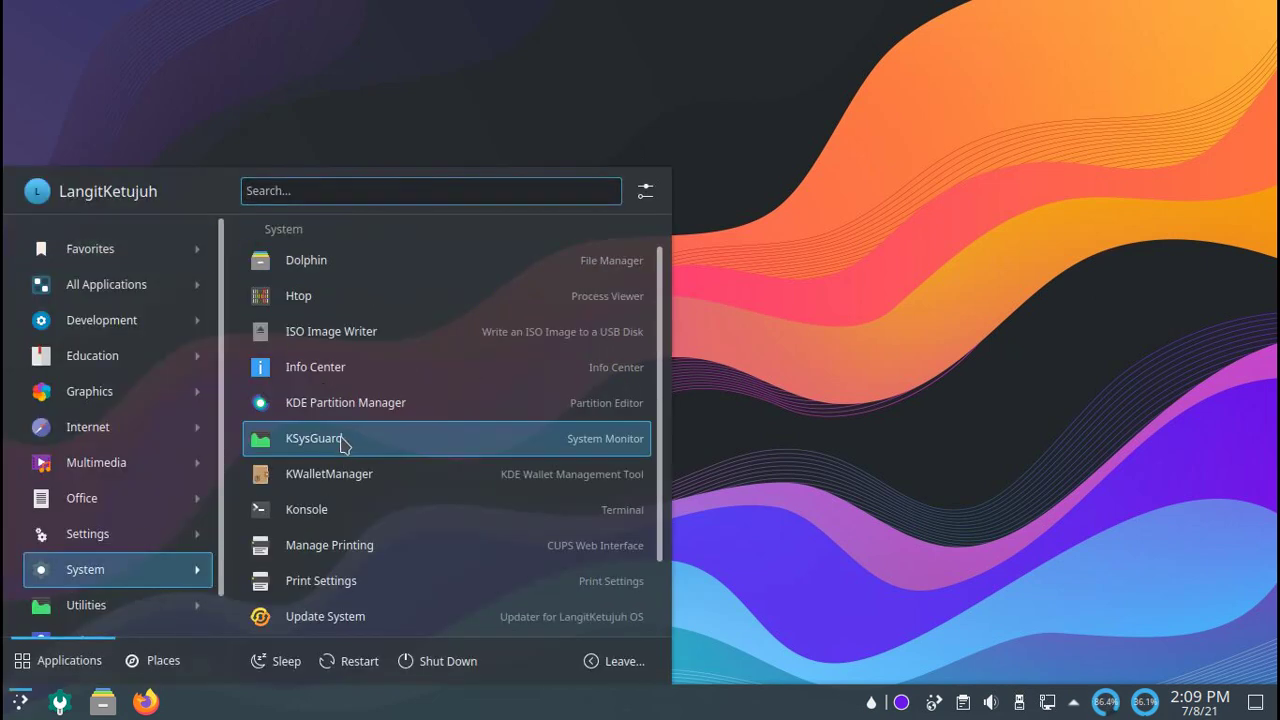
mouse_move(86, 365)
mouse_move(106, 398)
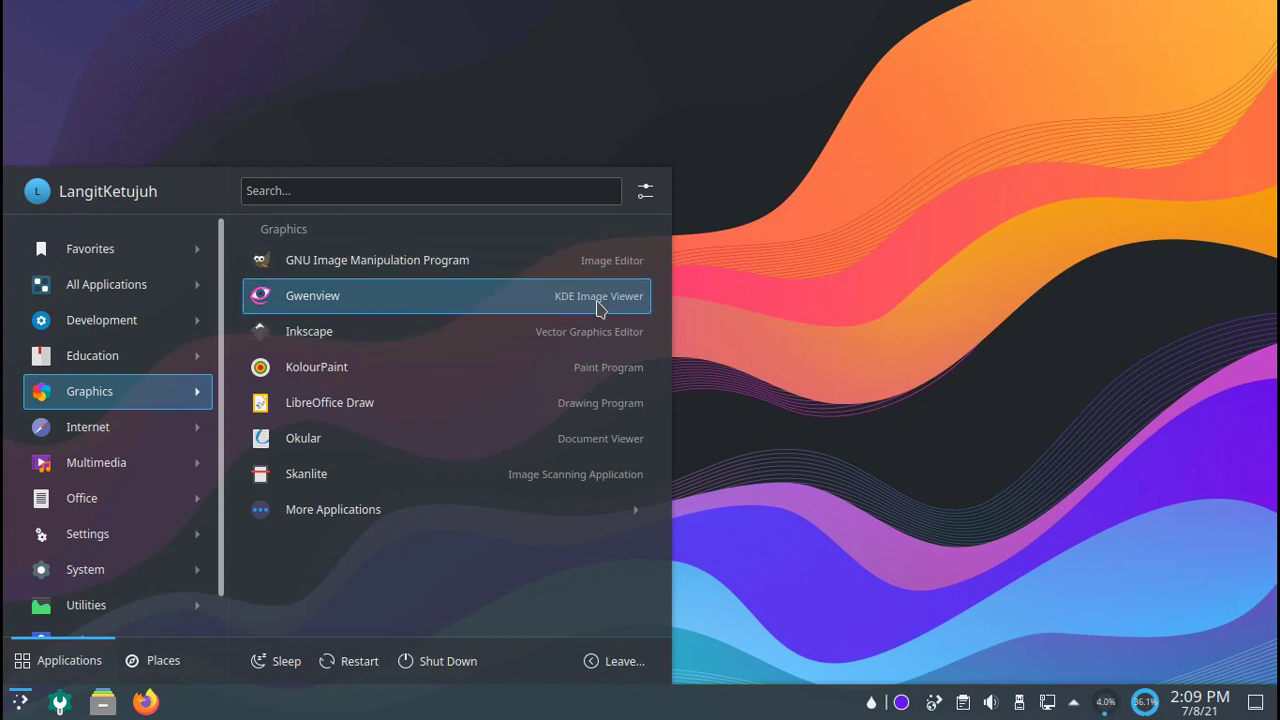
click(390, 336)
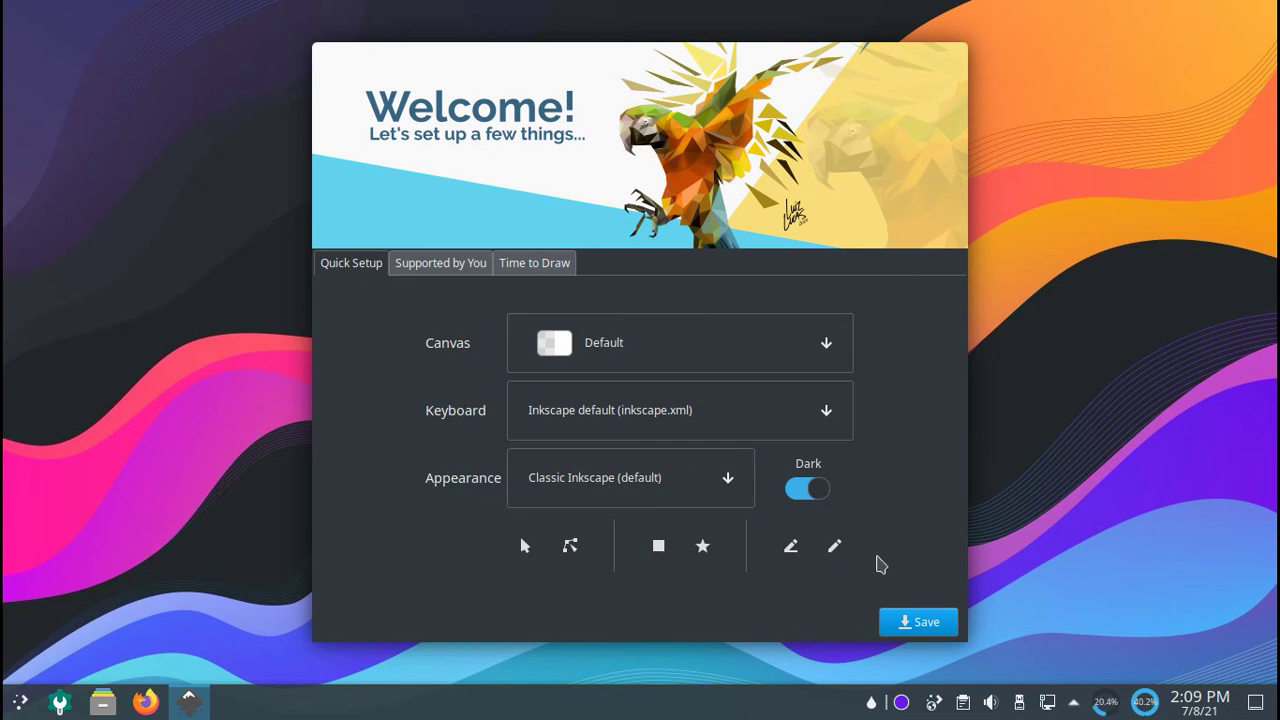
Step: Look through Inkscape's Supported by You, Time to Draw and Quick Setup welcome pages, and close Inkscape
click(898, 622)
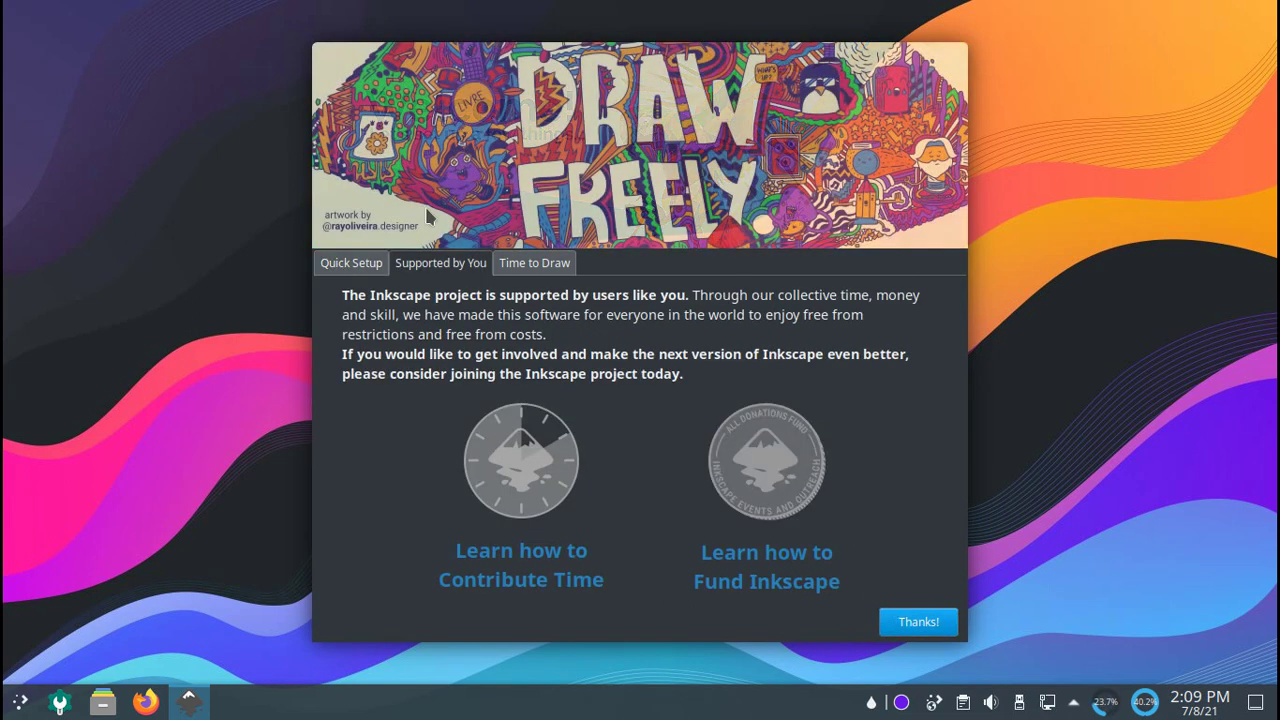
click(914, 620)
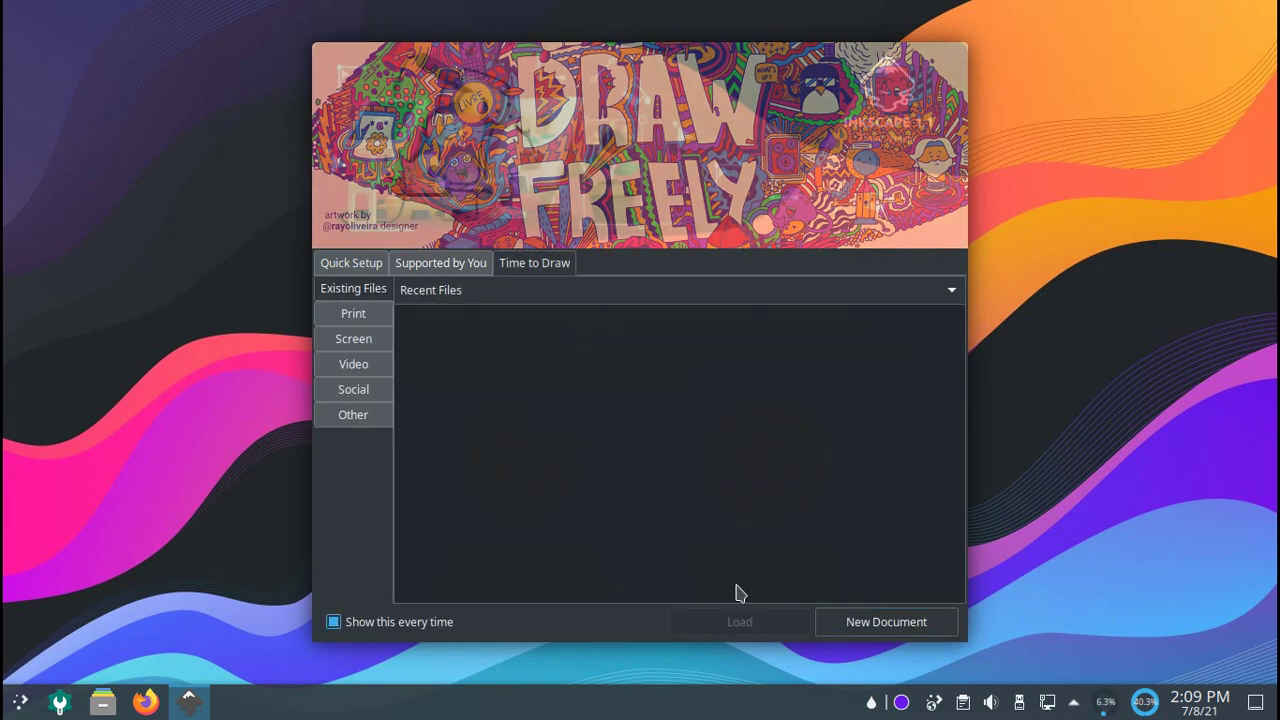
click(378, 266)
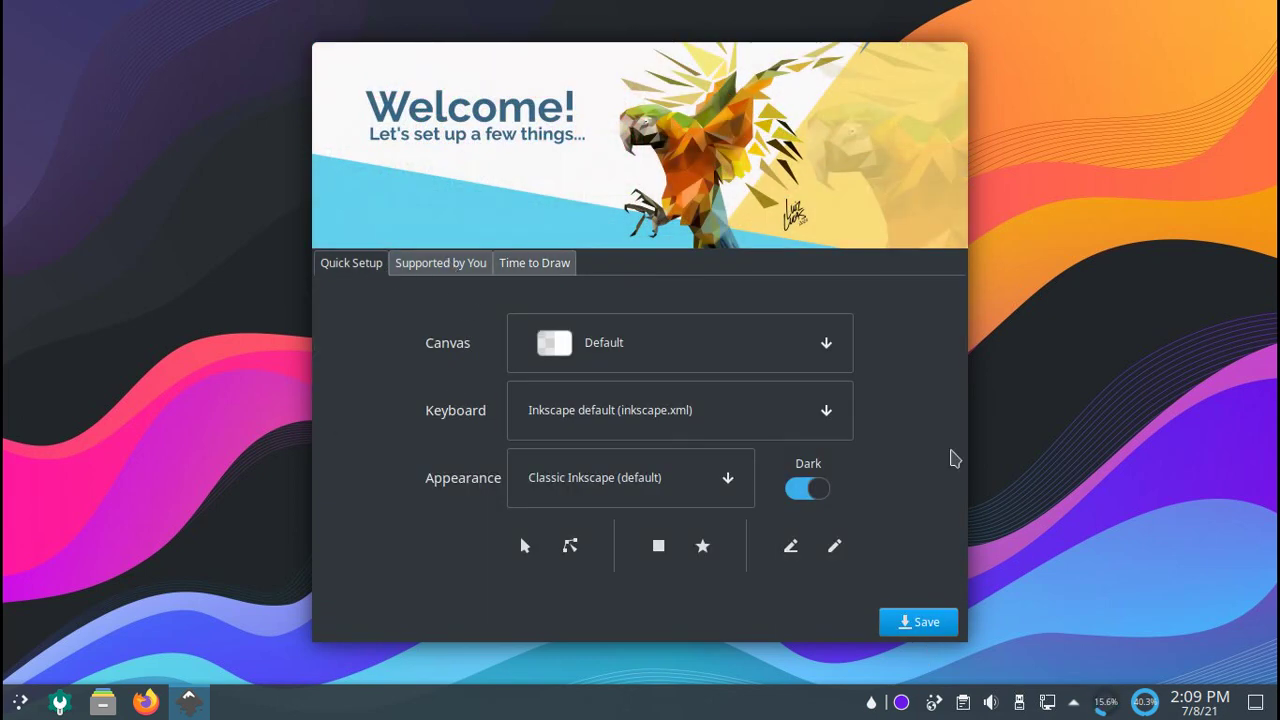
right_click(182, 706)
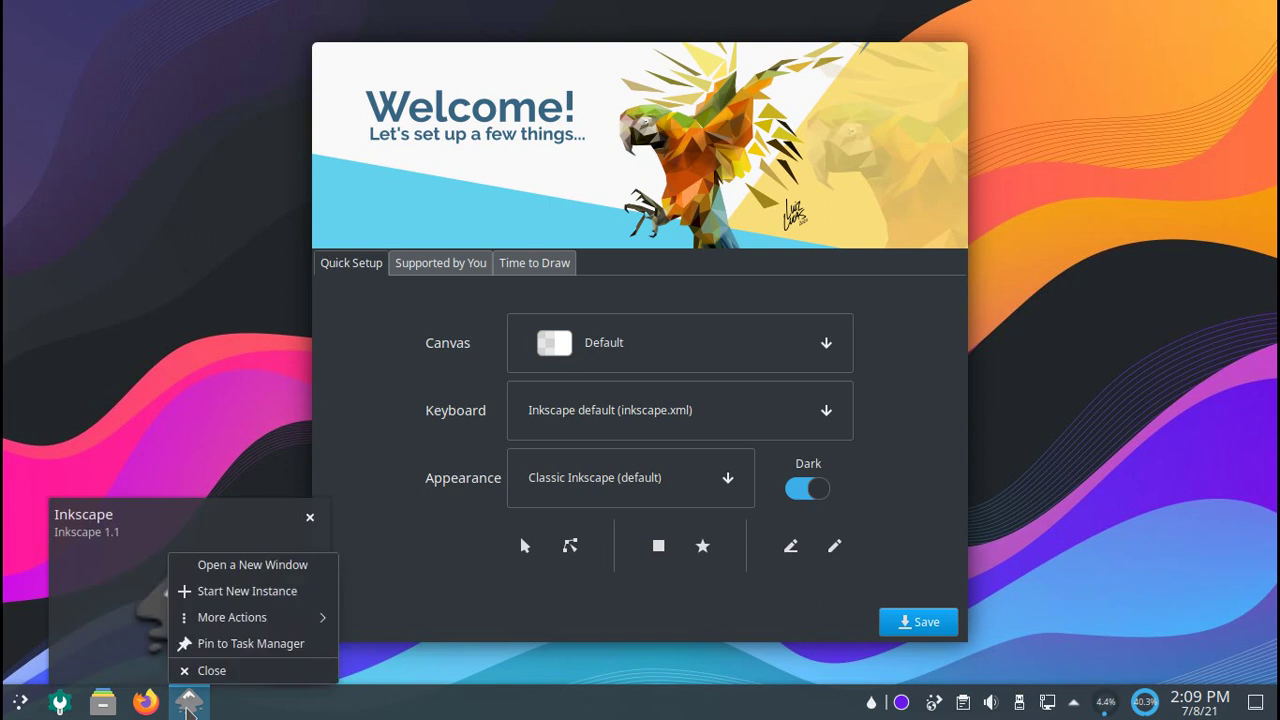
click(211, 676)
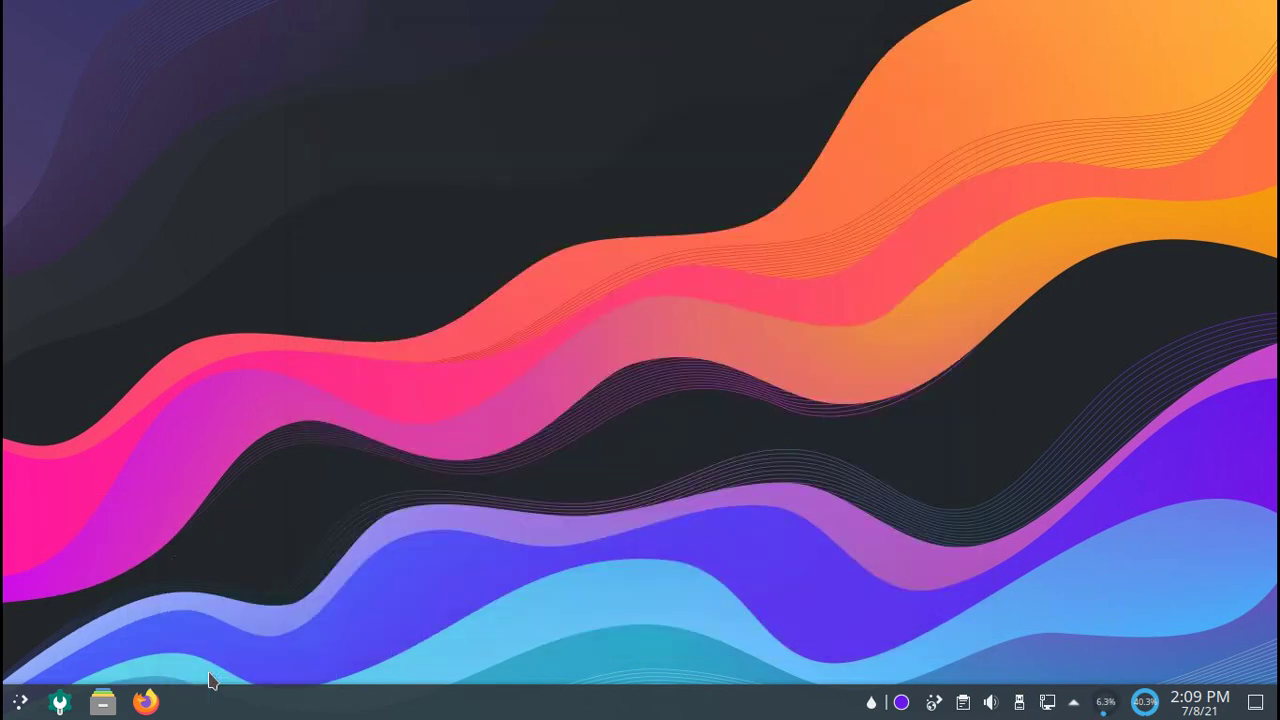
Step: Launch the KolourPaint paint program from the Graphics applications
click(22, 705)
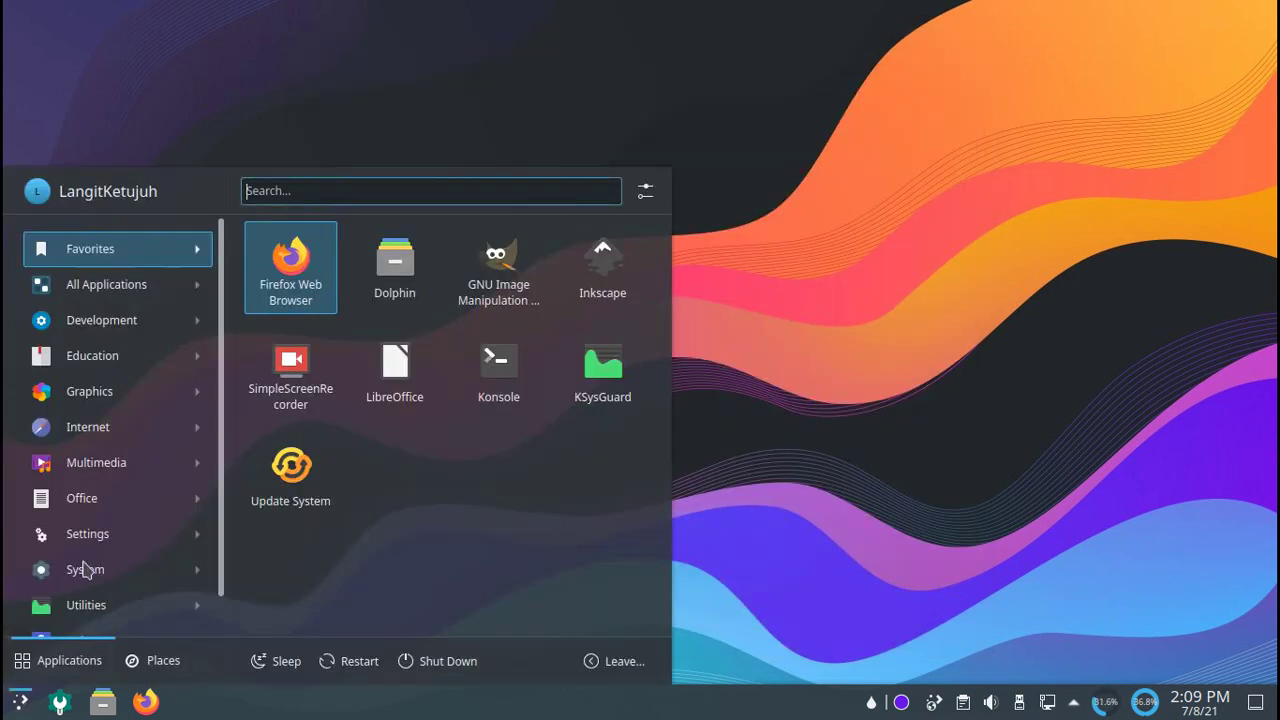
mouse_move(110, 430)
mouse_move(108, 400)
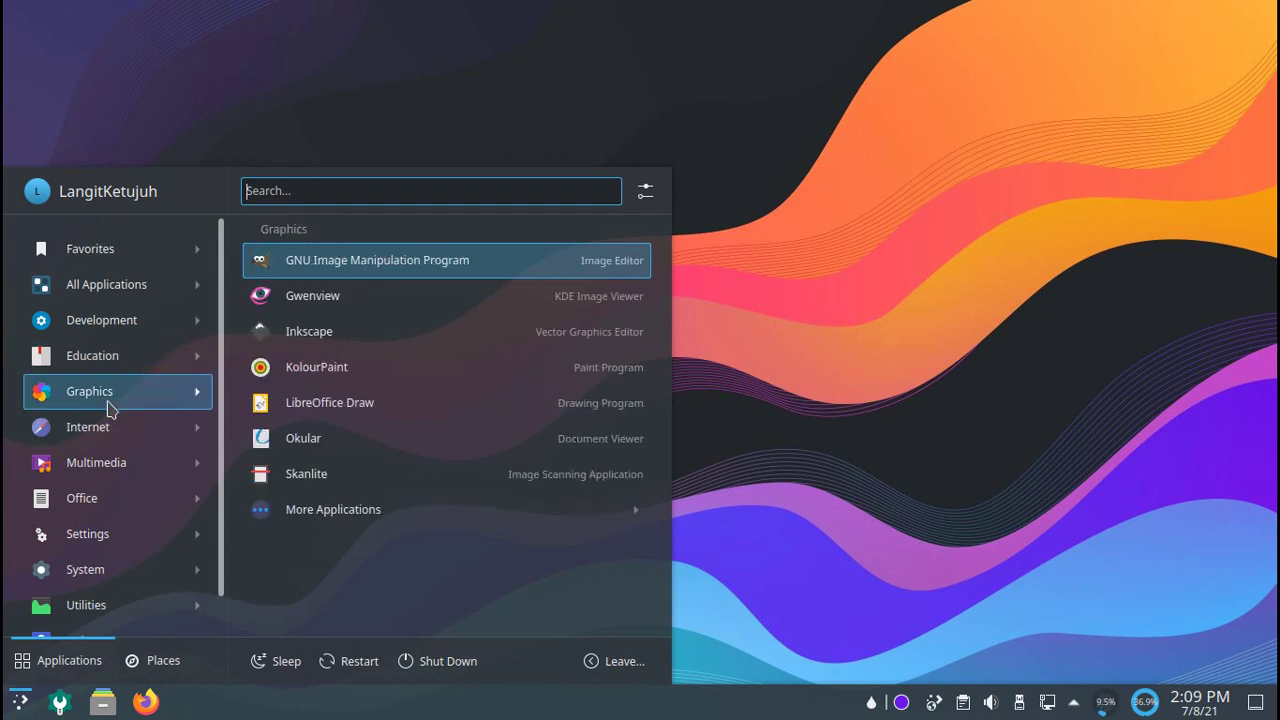
click(573, 378)
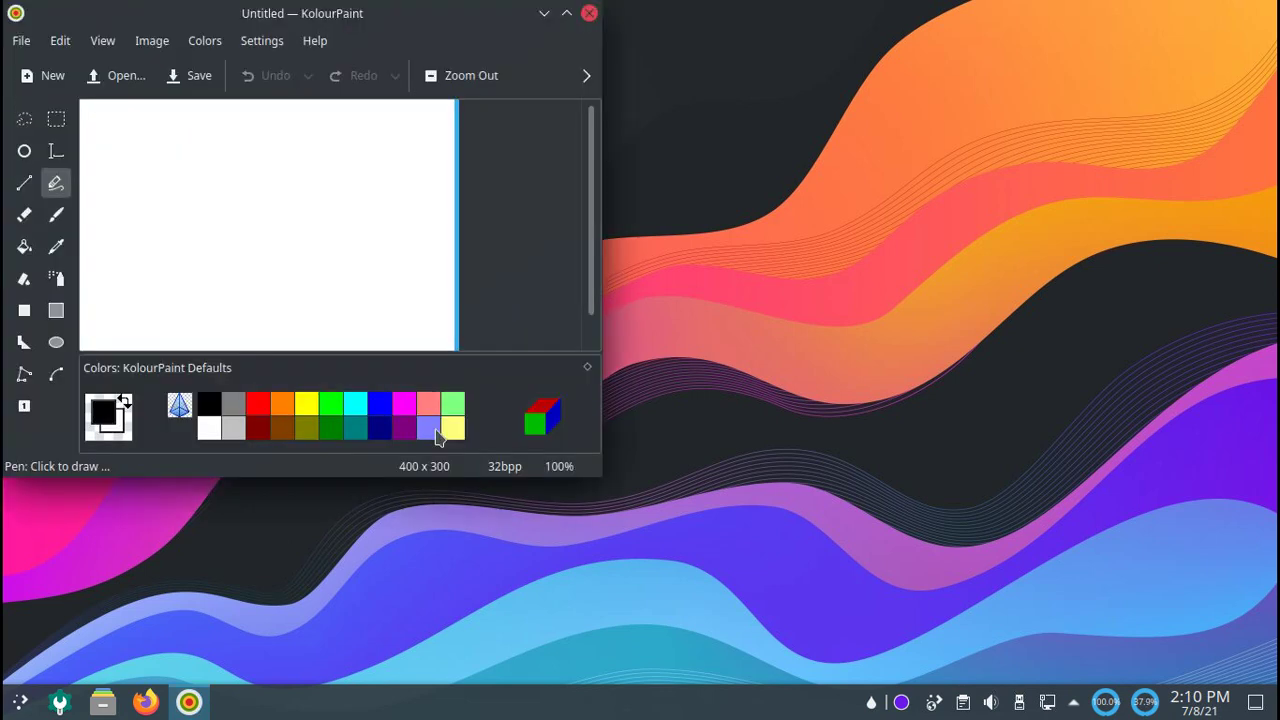
Step: Draw two black freehand pen strokes on the blank KolourPaint canvas, and close the program discarding the drawing
drag(172, 196, 365, 182)
drag(280, 212, 352, 225)
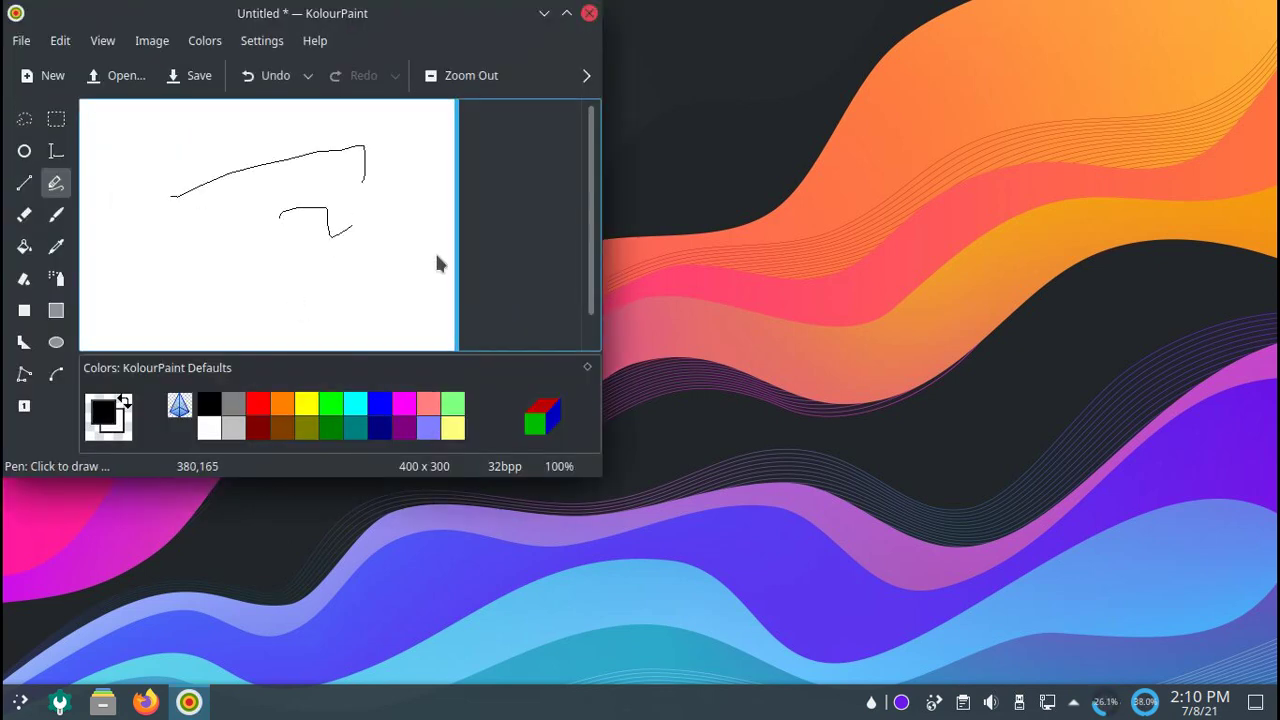
click(589, 13)
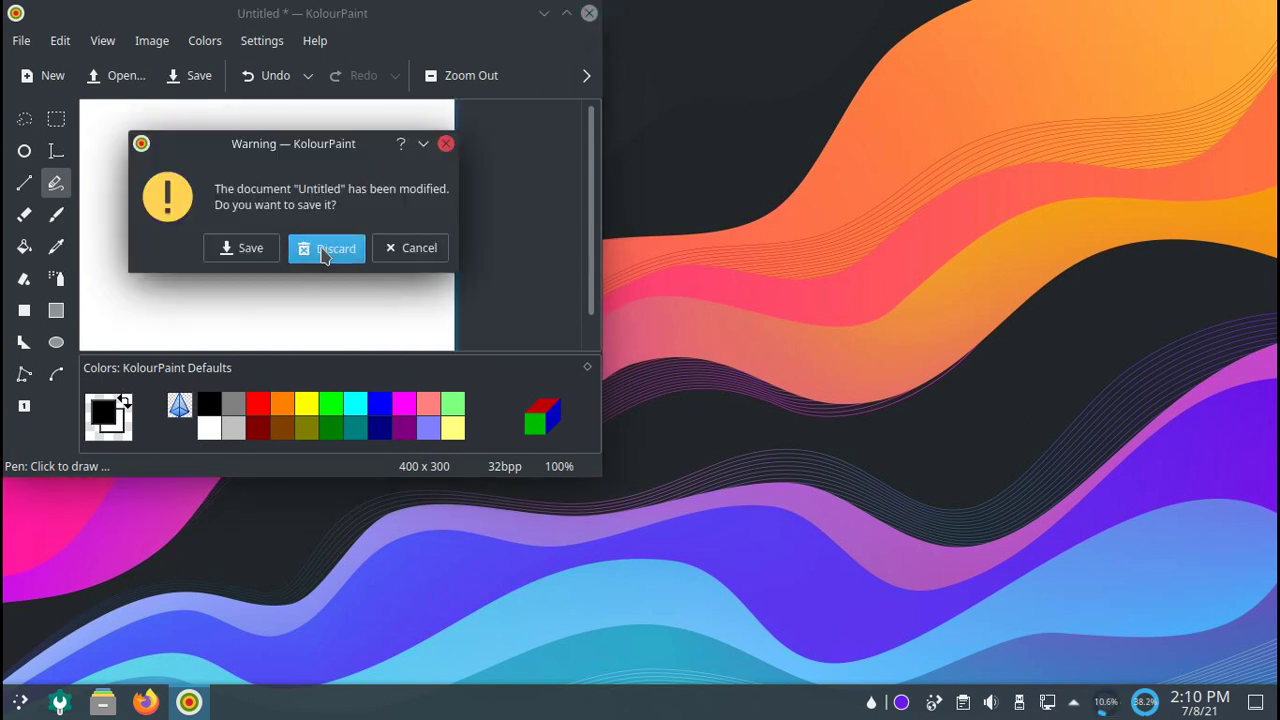
click(325, 250)
Step: Examine the applications listed in the launcher's Graphics, Internet and Multimedia categories
click(15, 703)
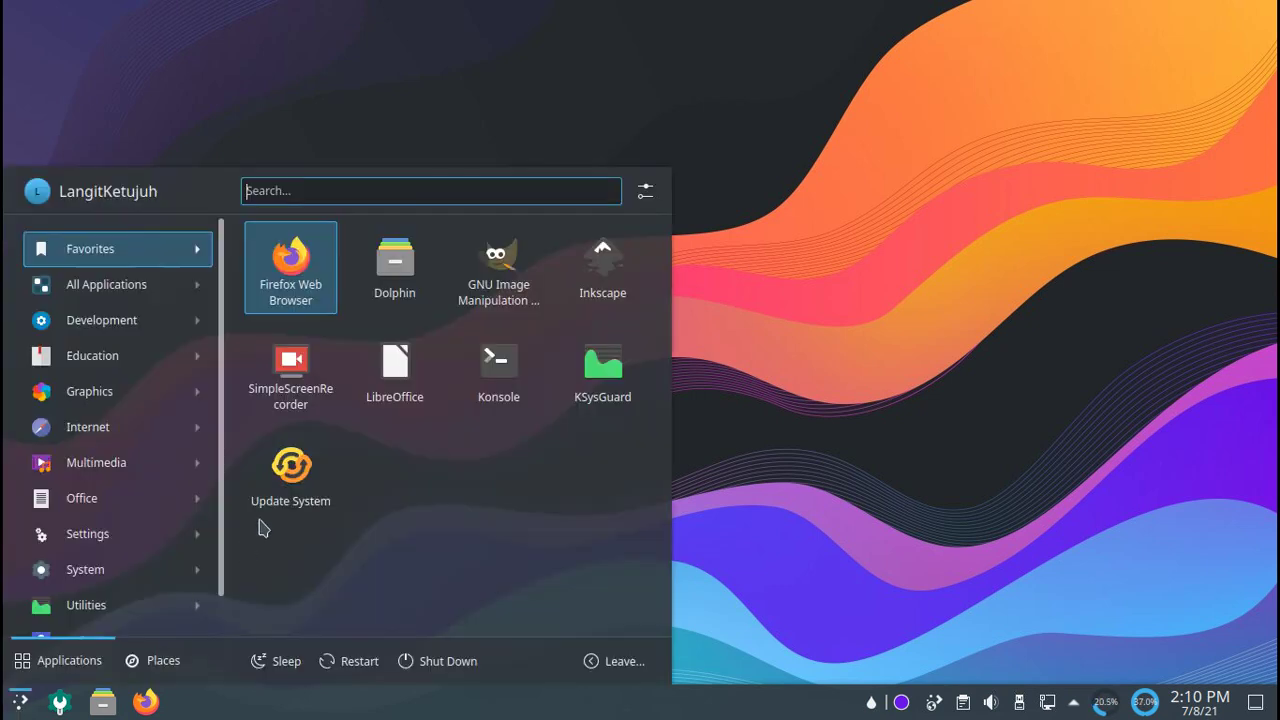
mouse_move(125, 398)
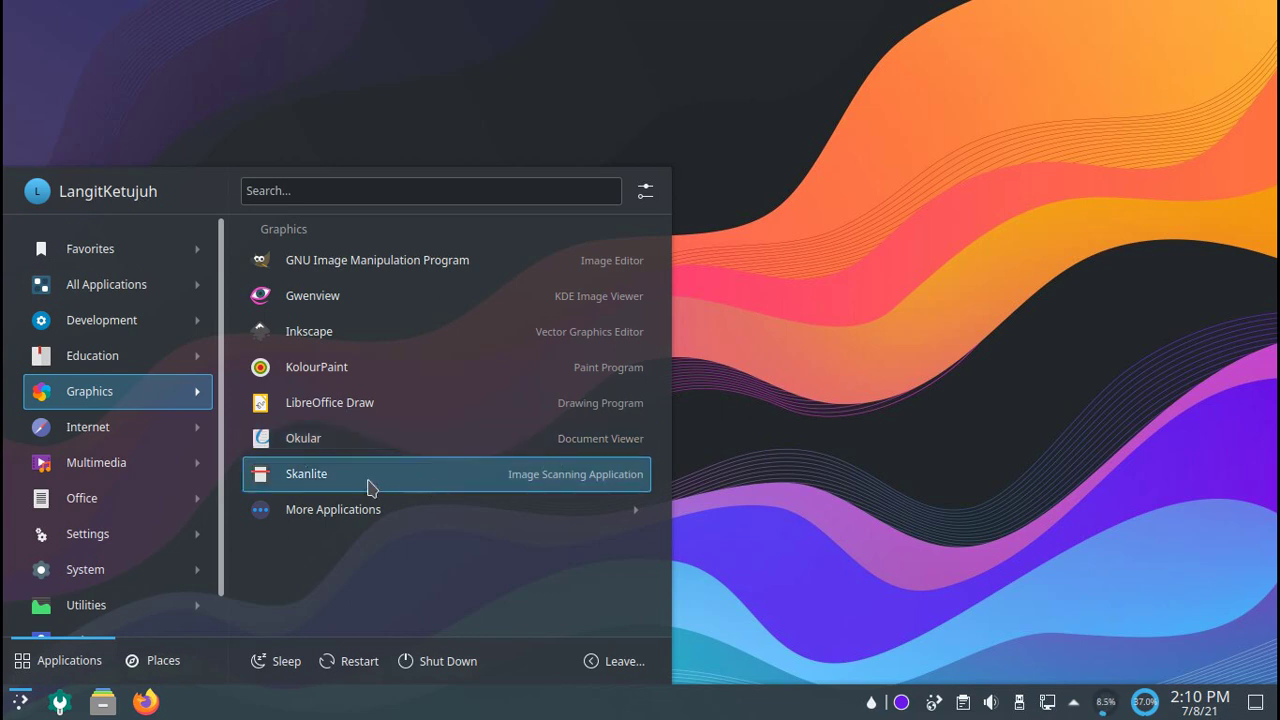
mouse_move(62, 428)
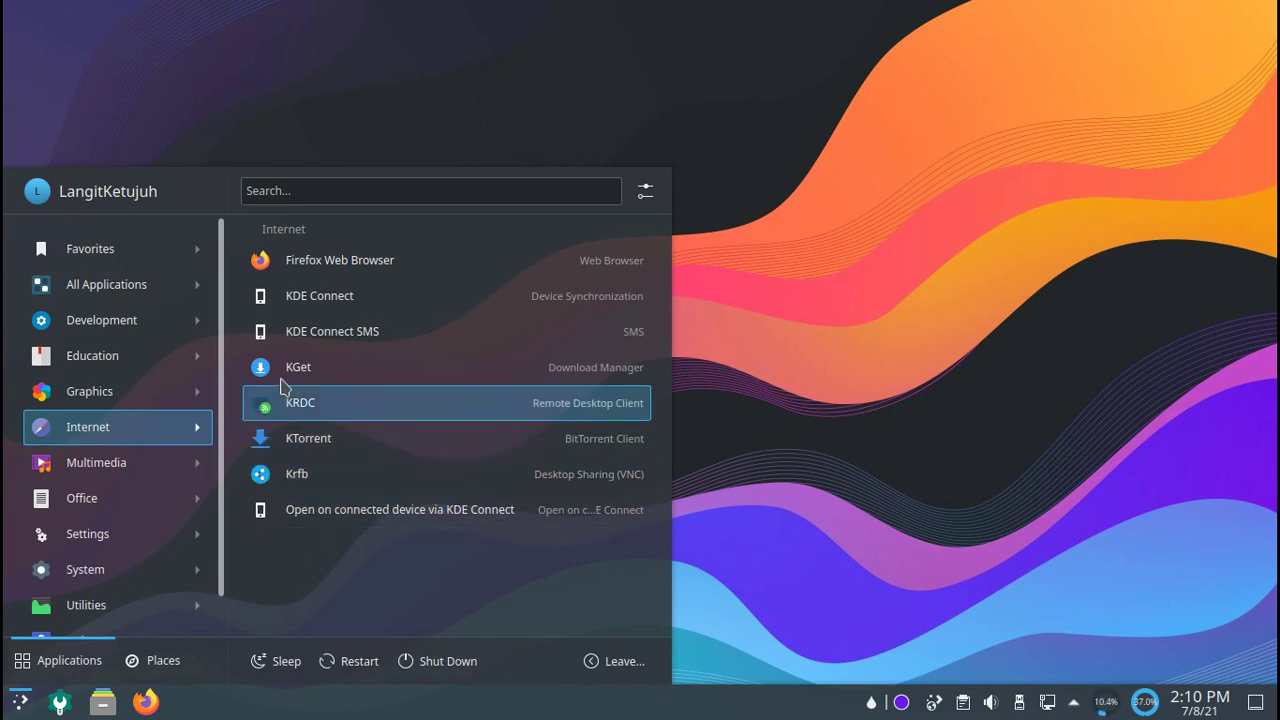
mouse_move(75, 470)
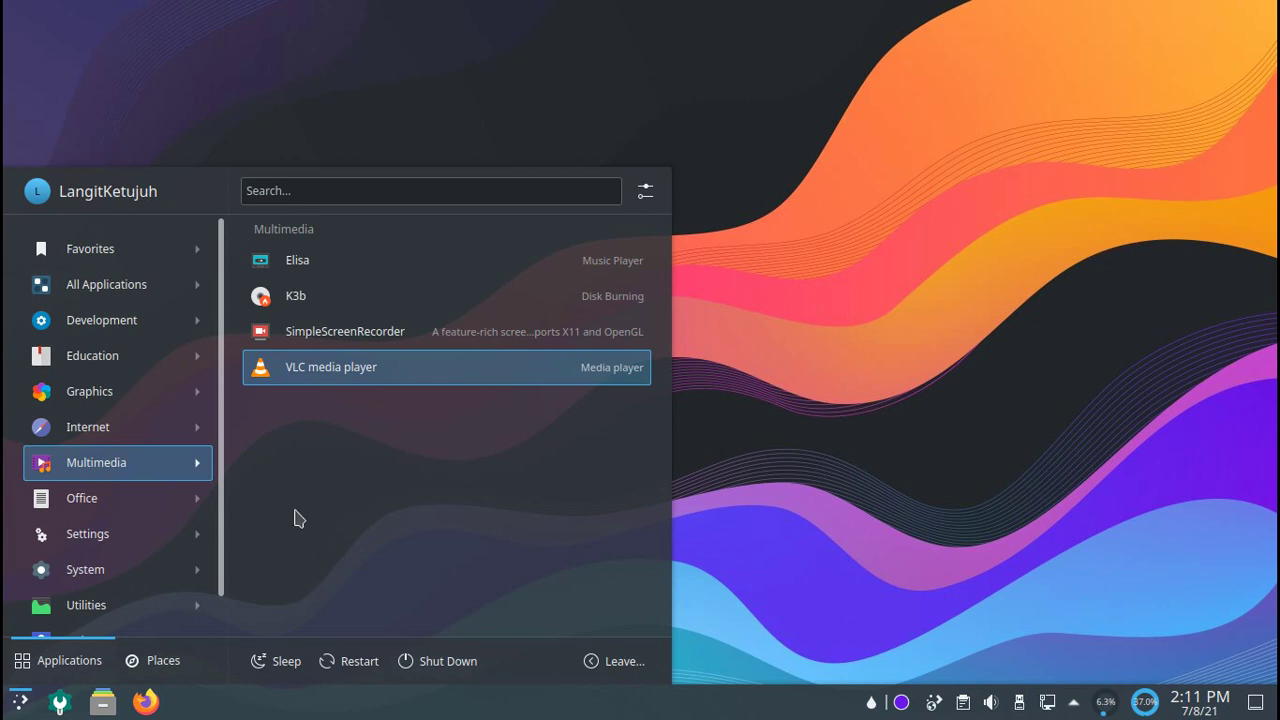
Step: Launch LibreOffice Writer from the Office applications and dismiss the Tip of the Day
mouse_move(160, 515)
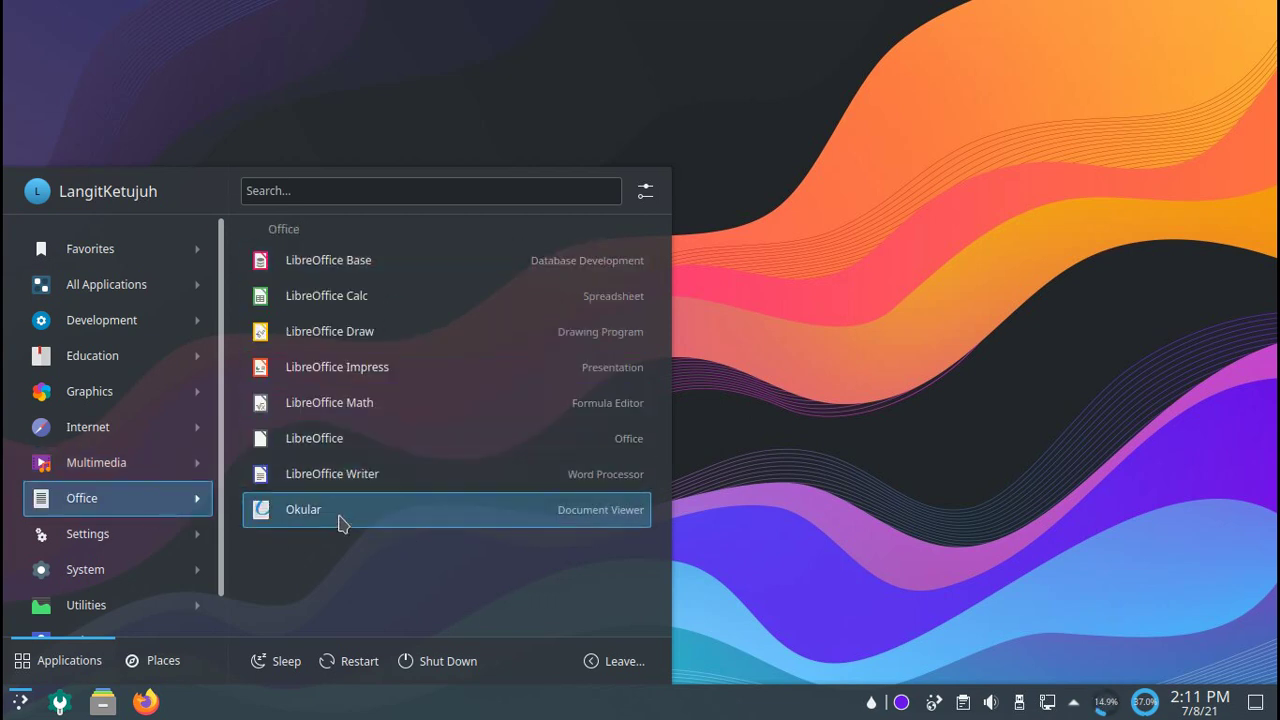
click(366, 478)
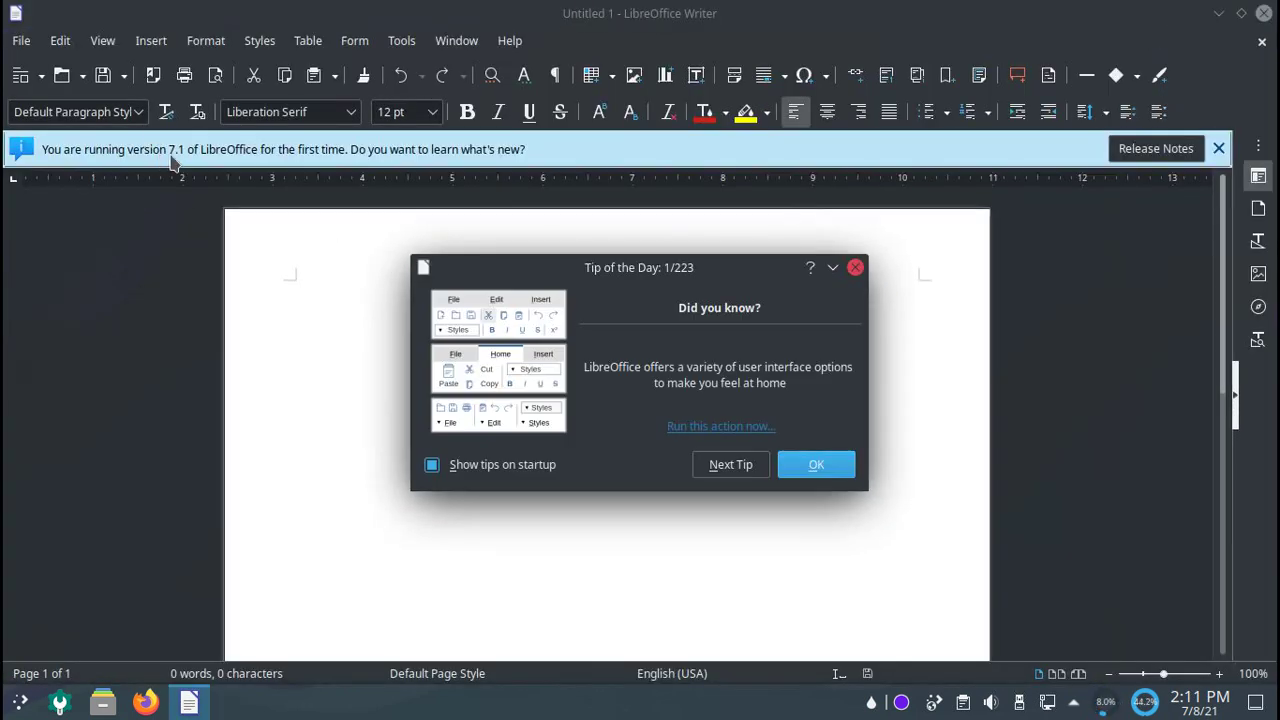
click(816, 466)
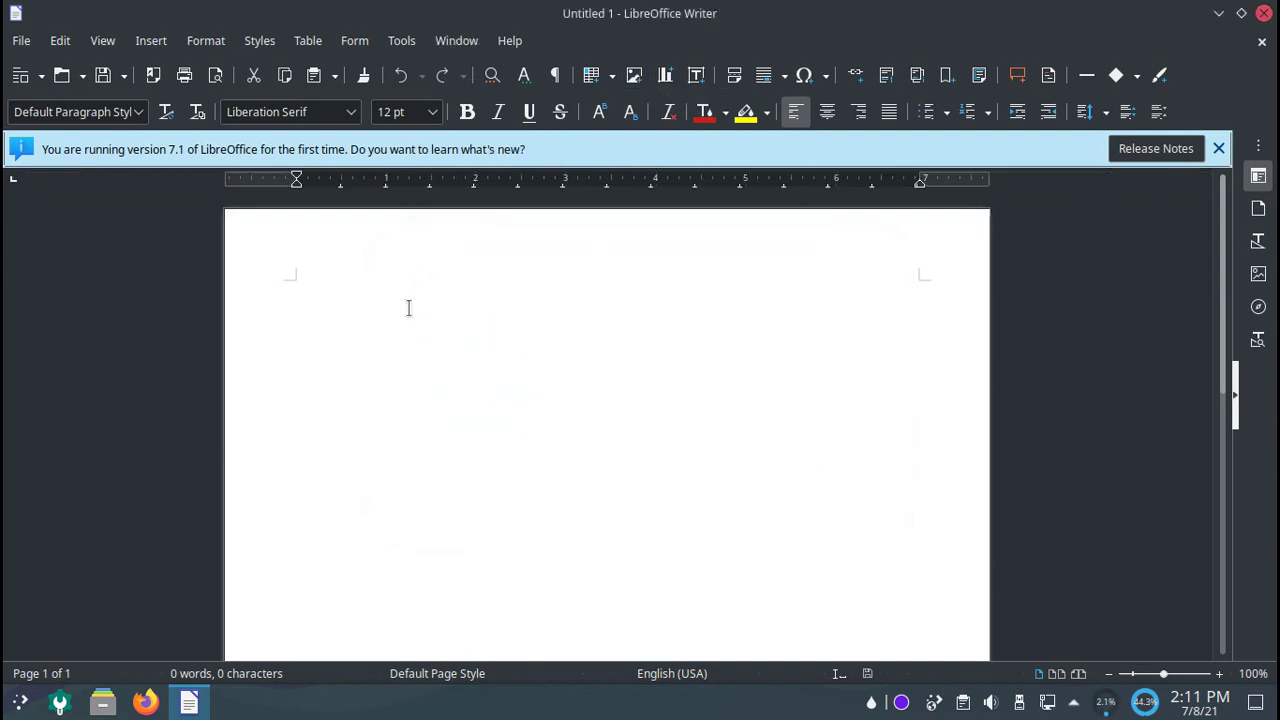
Step: Examine the fonts available in LibreOffice Writer's font list, and close Writer
click(352, 113)
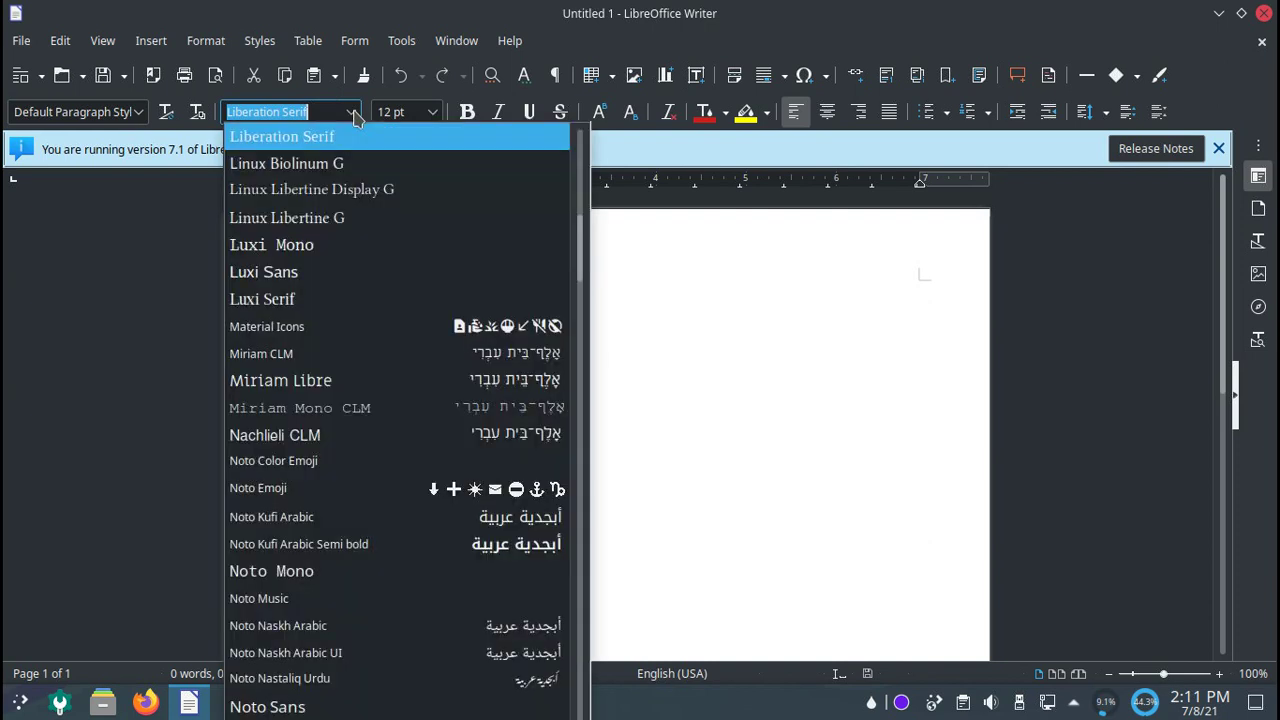
scroll(400, 495, down, 6)
scroll(400, 507, down, 15)
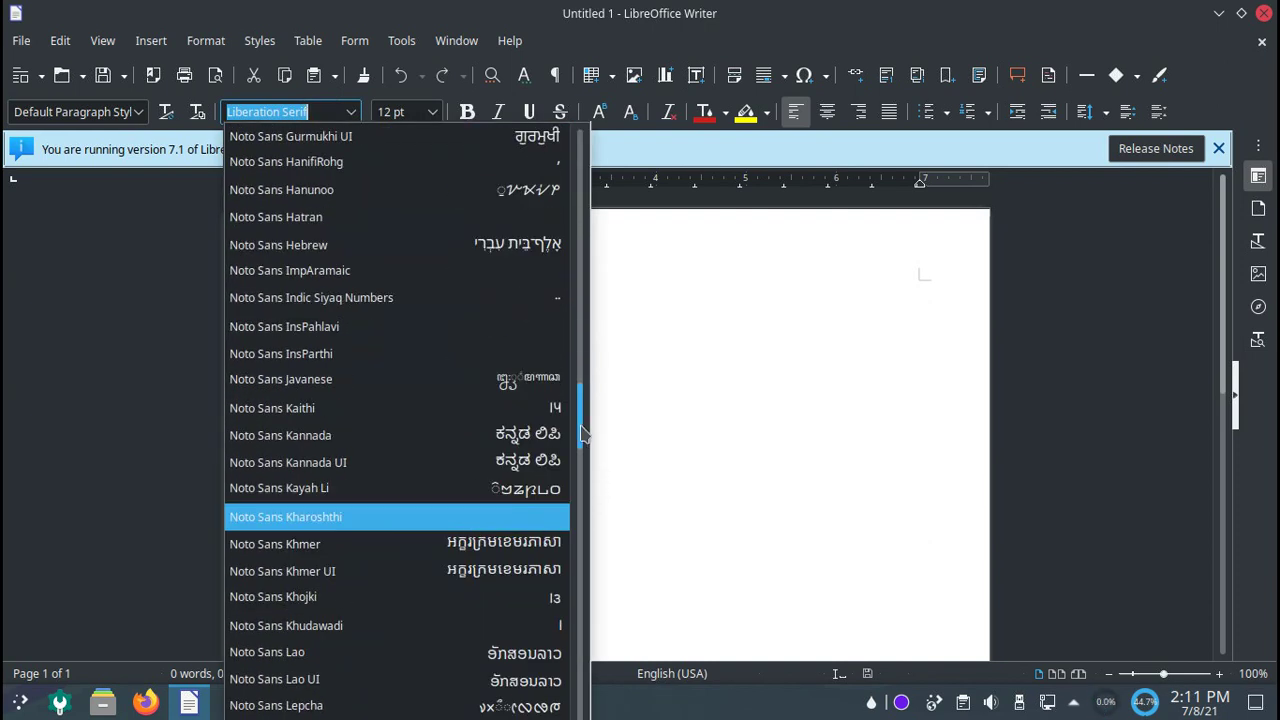
drag(583, 432, 592, 143)
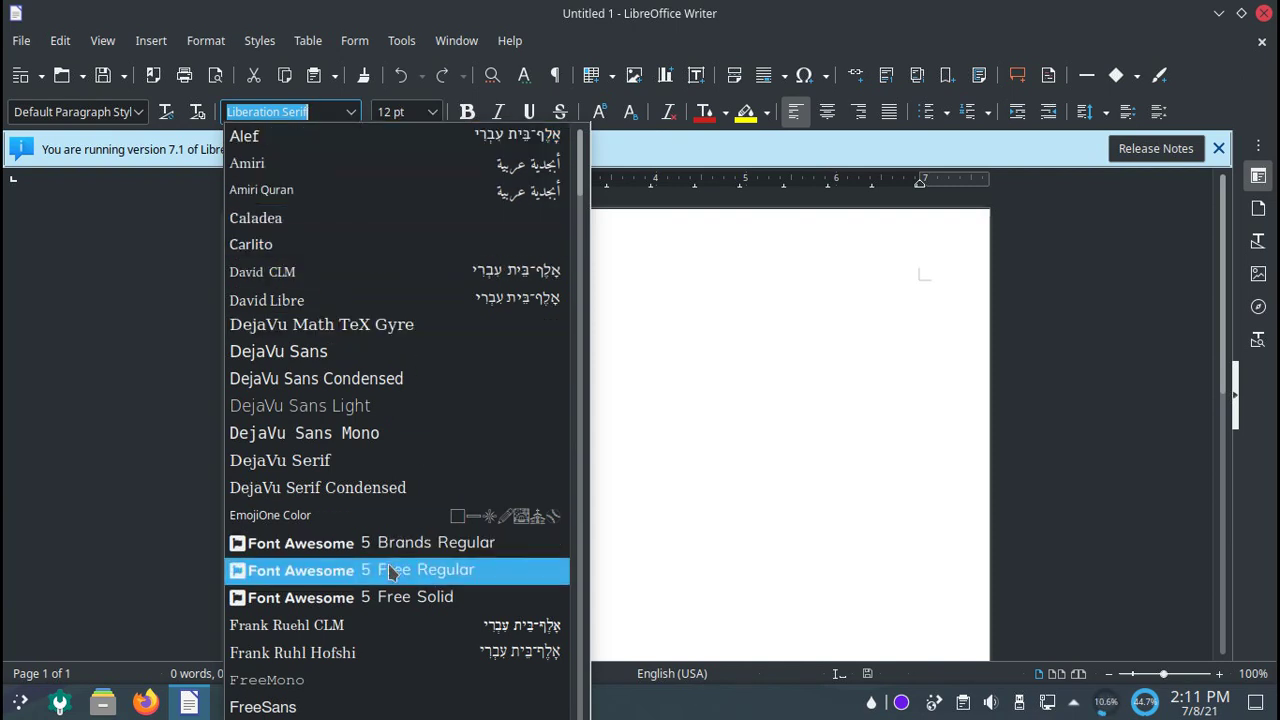
scroll(363, 569, down, 2)
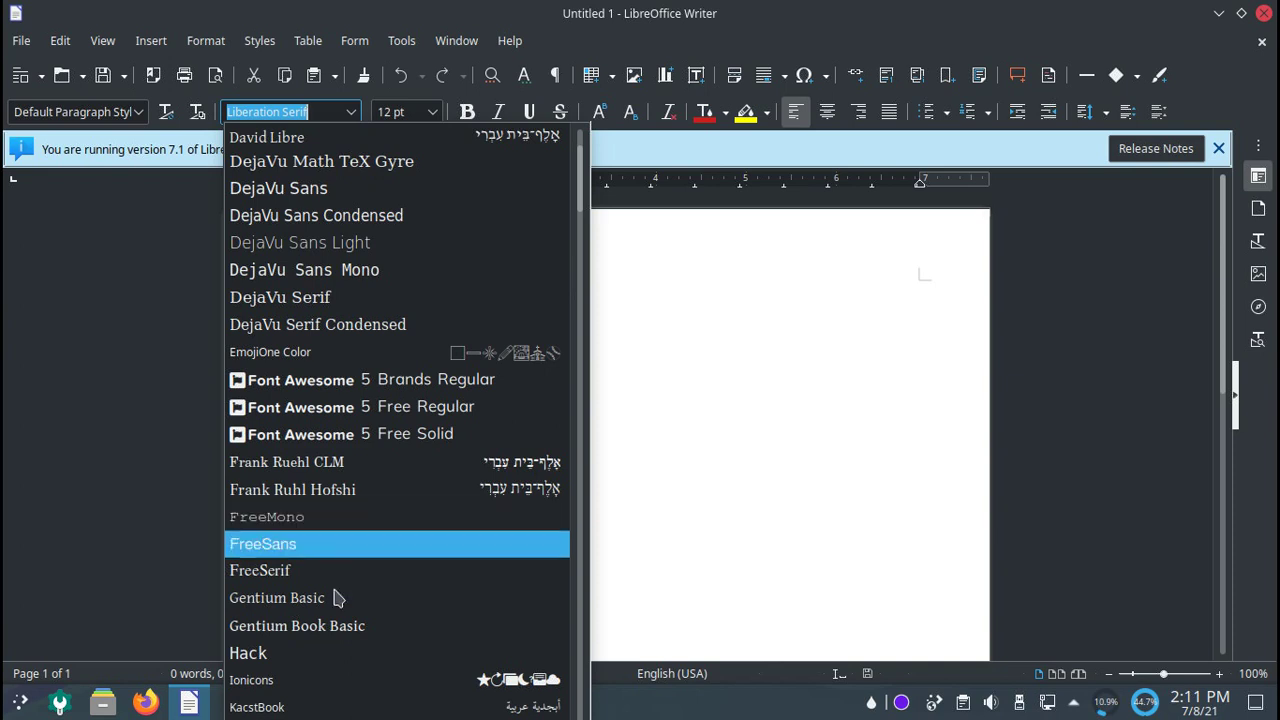
scroll(330, 645, down, 2)
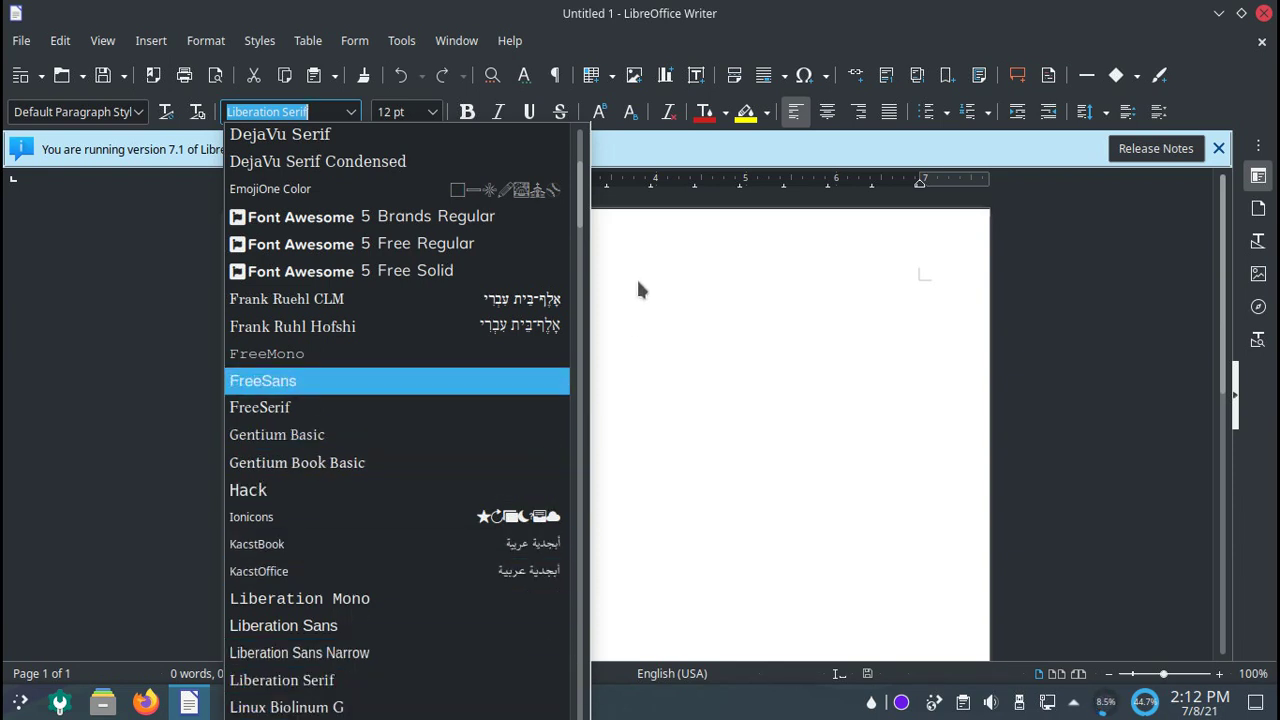
drag(579, 195, 585, 140)
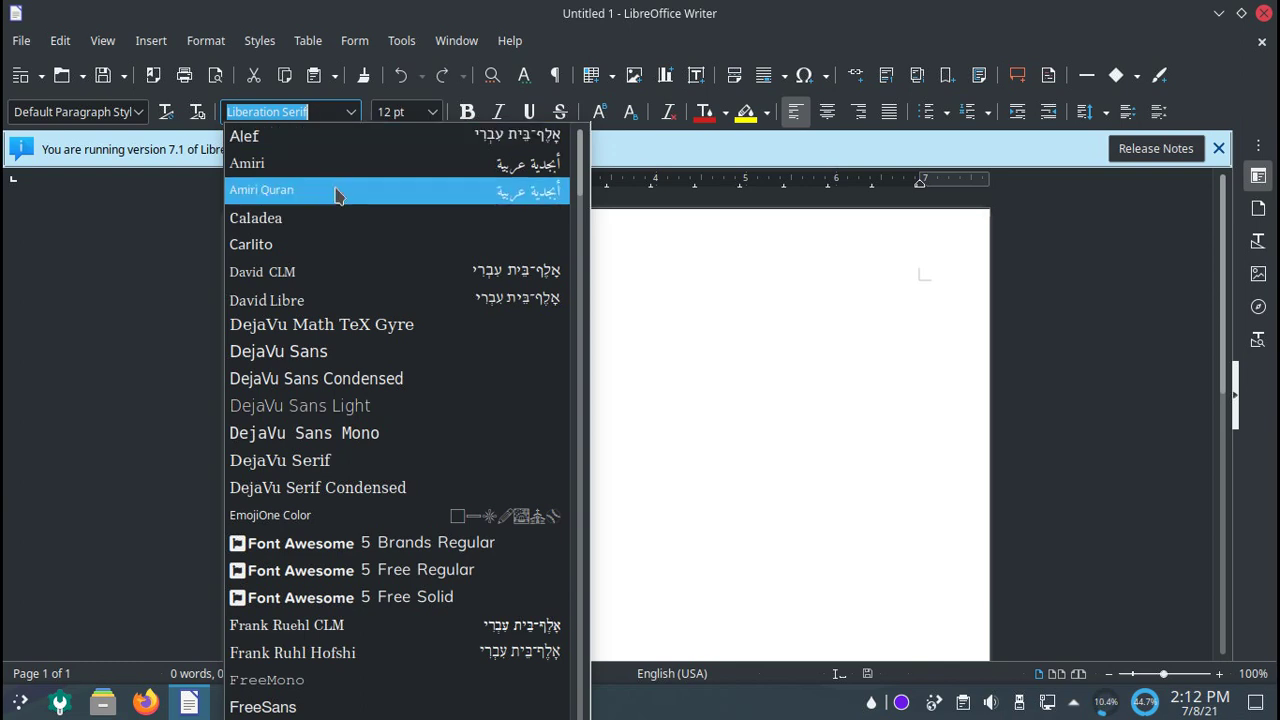
click(690, 310)
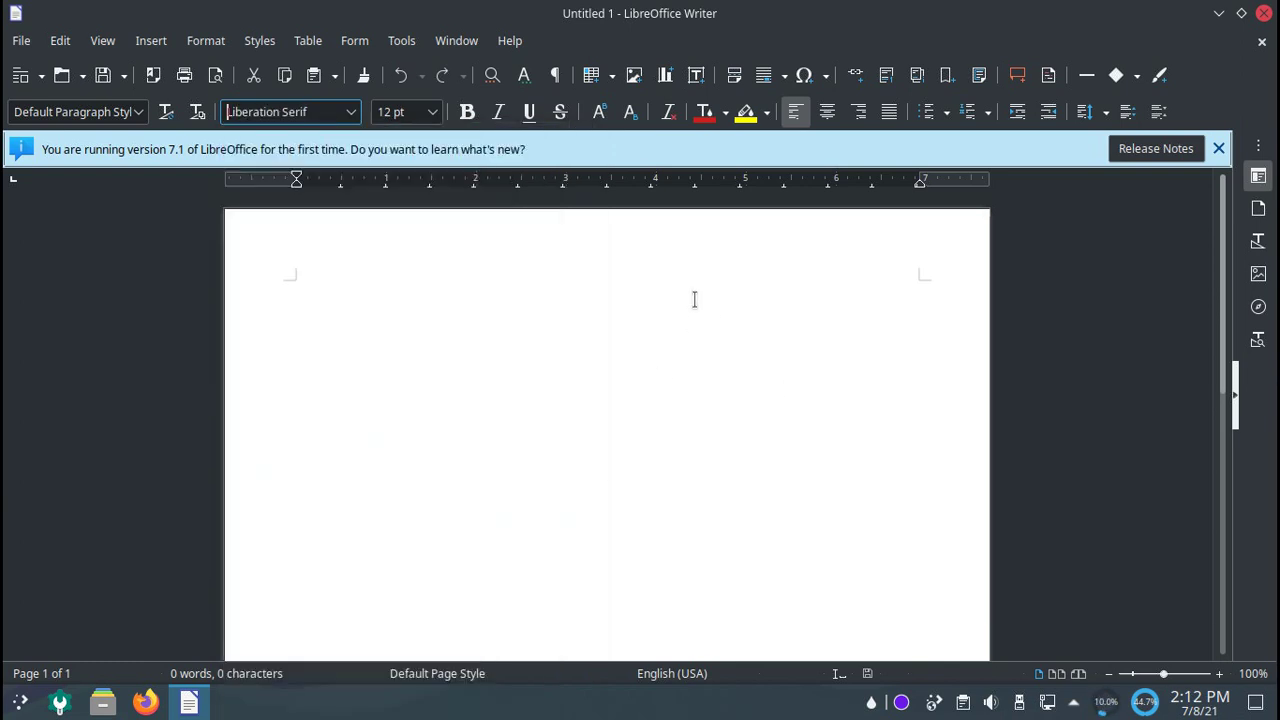
click(538, 300)
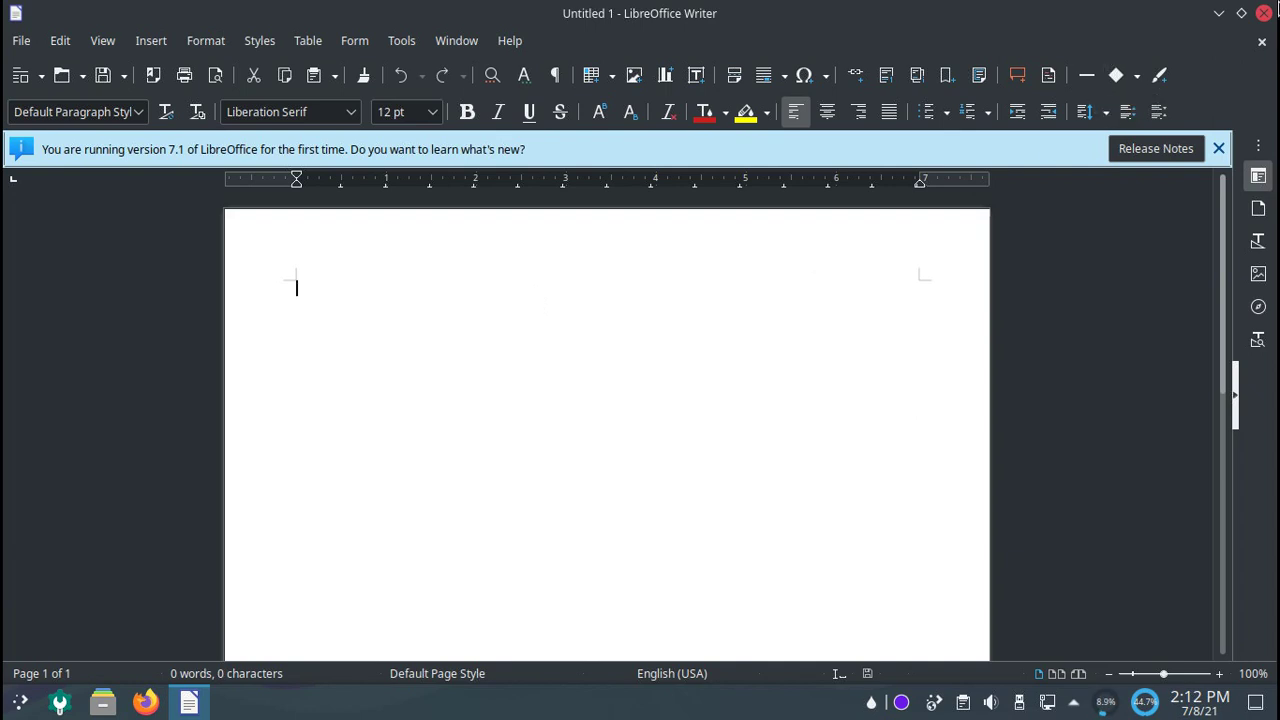
click(1264, 14)
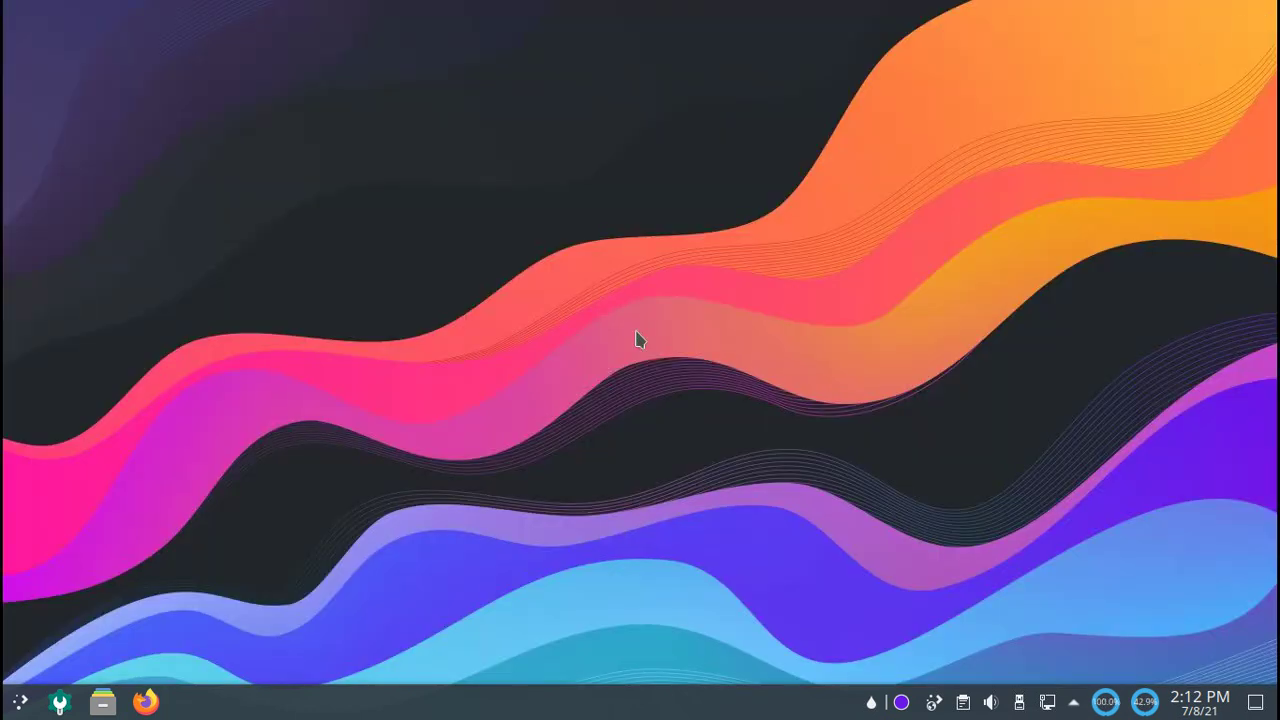
Step: Examine the applications listed in the launcher's Office, Settings and System categories
click(18, 706)
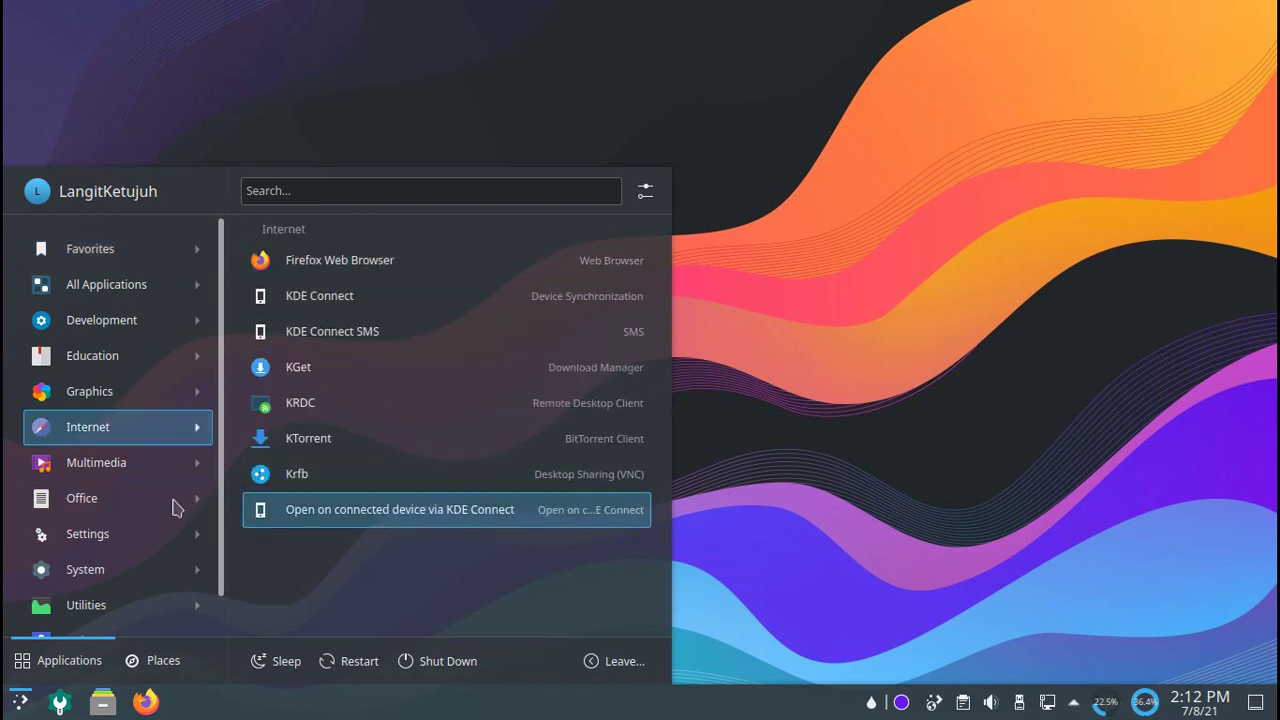
mouse_move(60, 494)
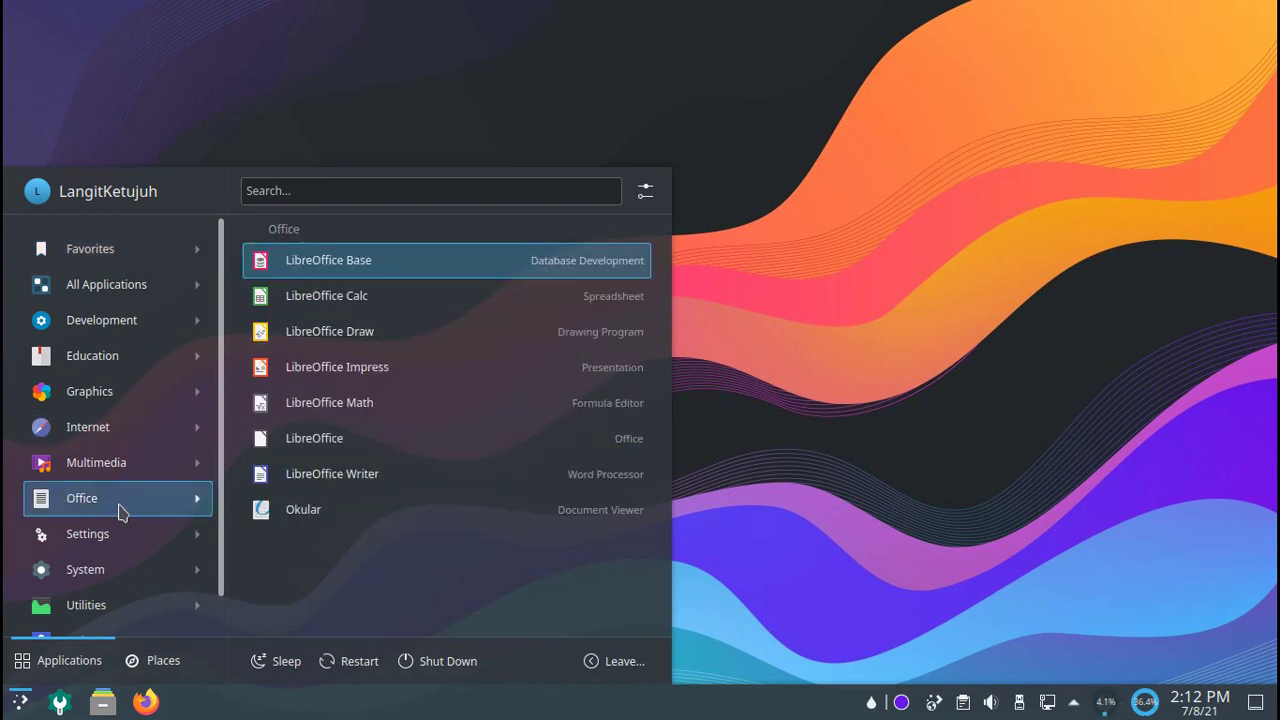
mouse_move(157, 536)
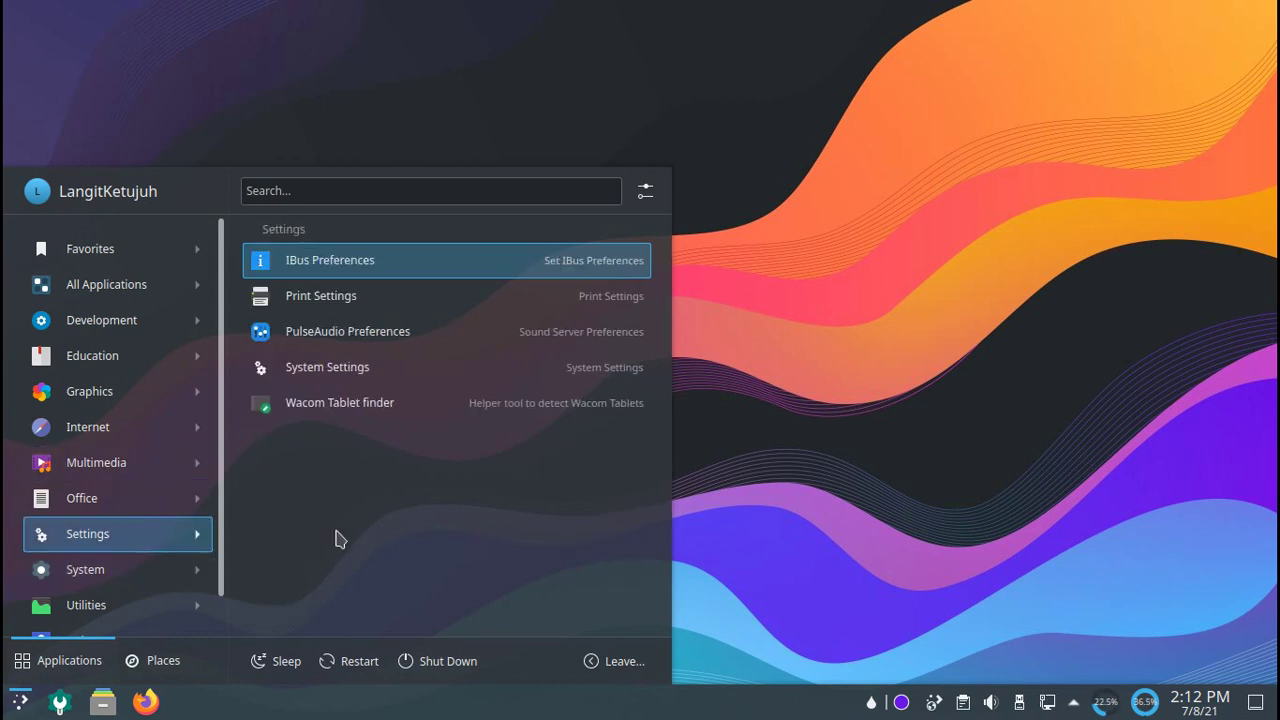
scroll(224, 532, down, 1)
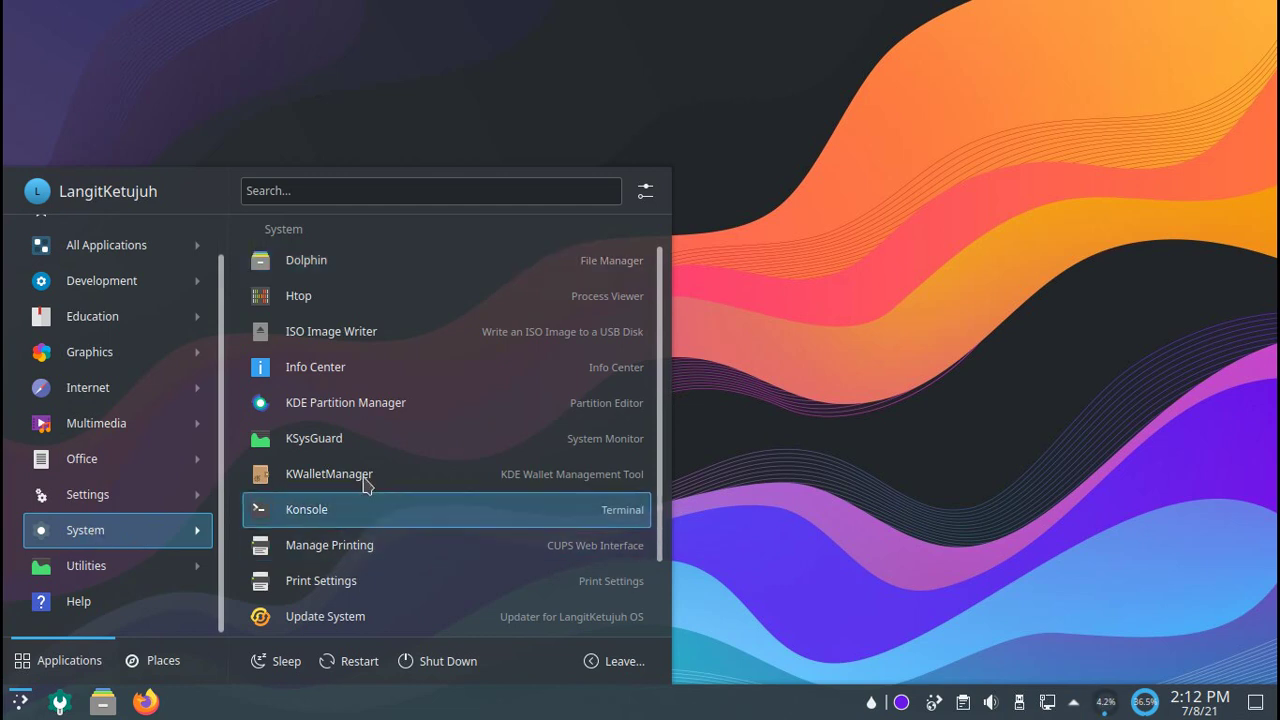
scroll(448, 405, down, 1)
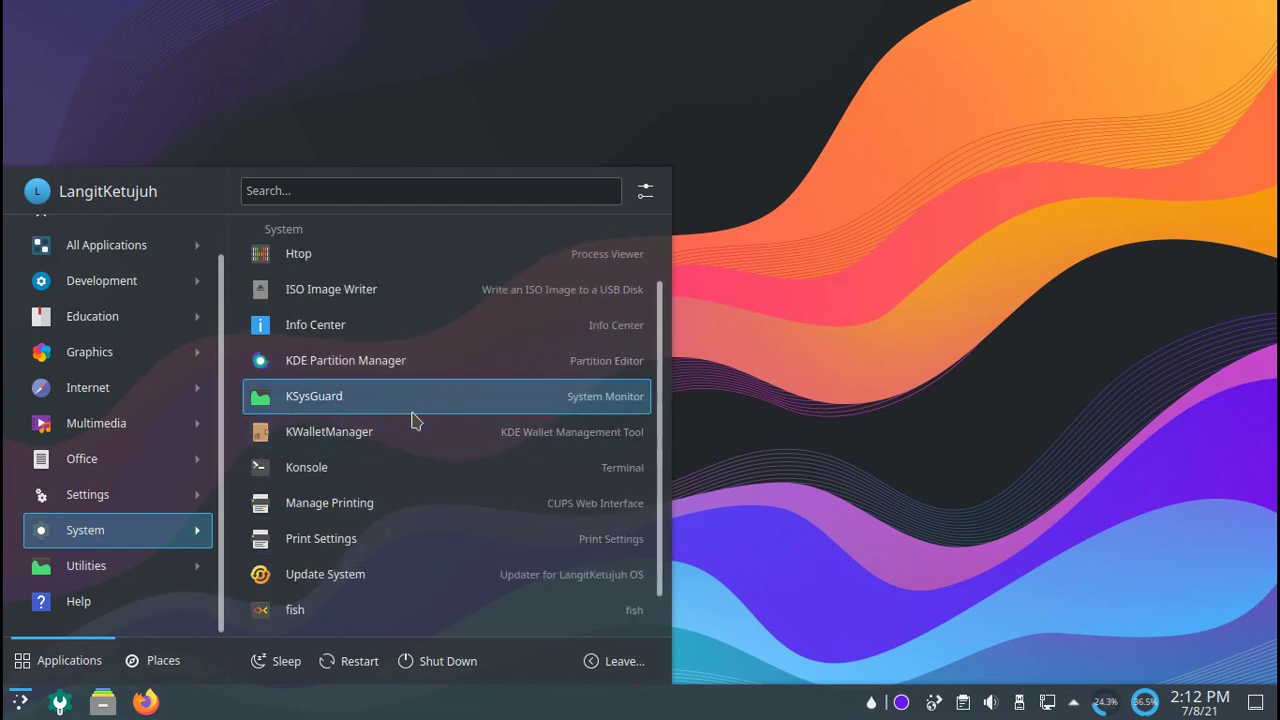
scroll(414, 420, up, 1)
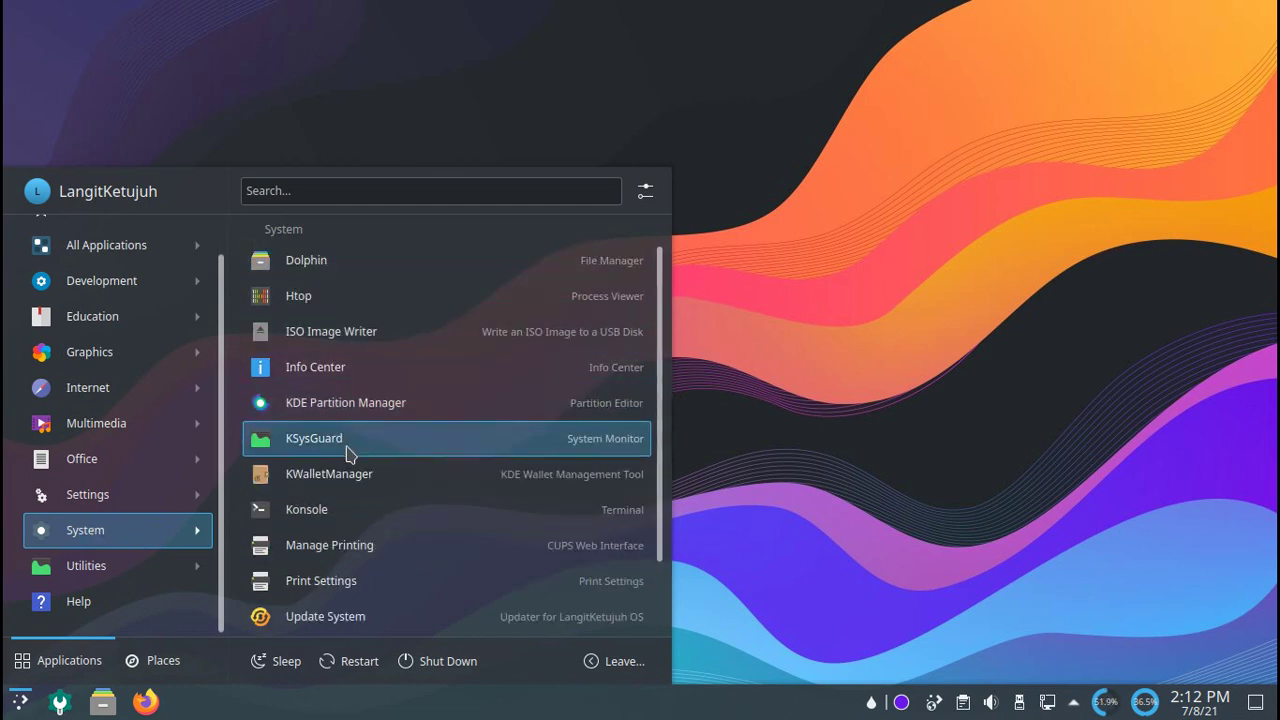
Step: Launch the Emoji Selector from the Utilities applications and copy the smiling face with hearts emoji to the clipboard
mouse_move(134, 563)
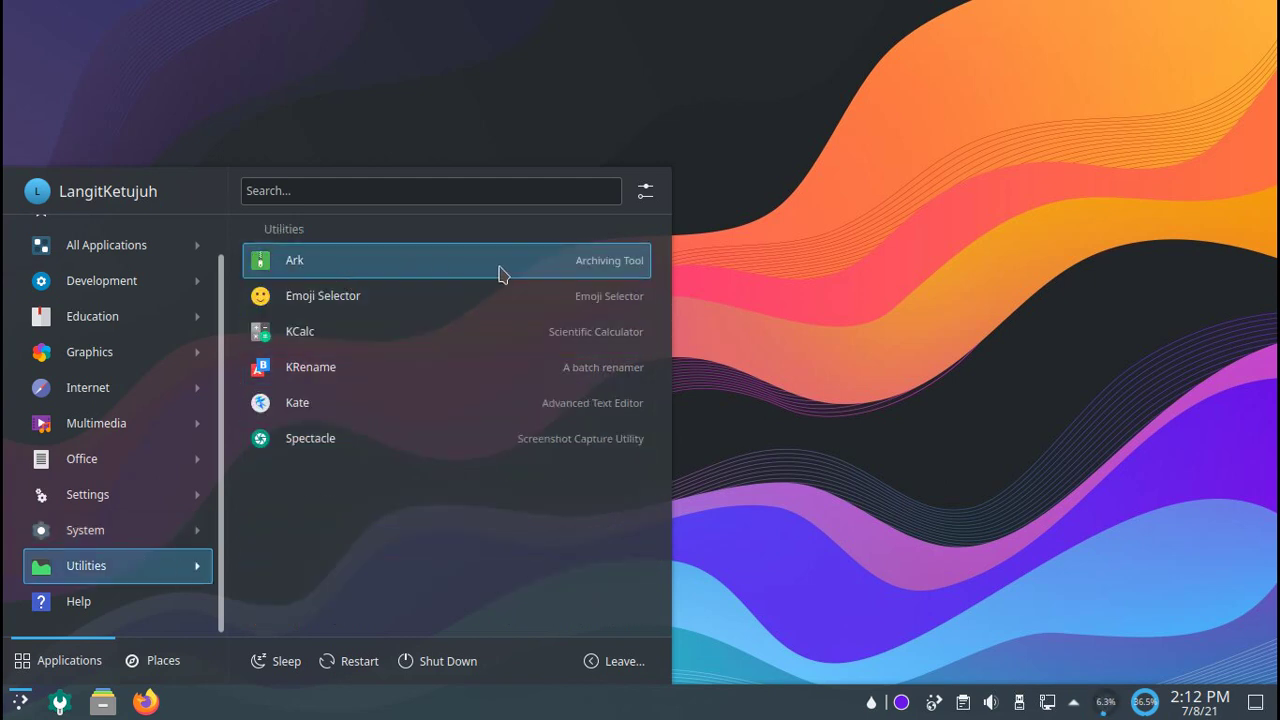
click(387, 299)
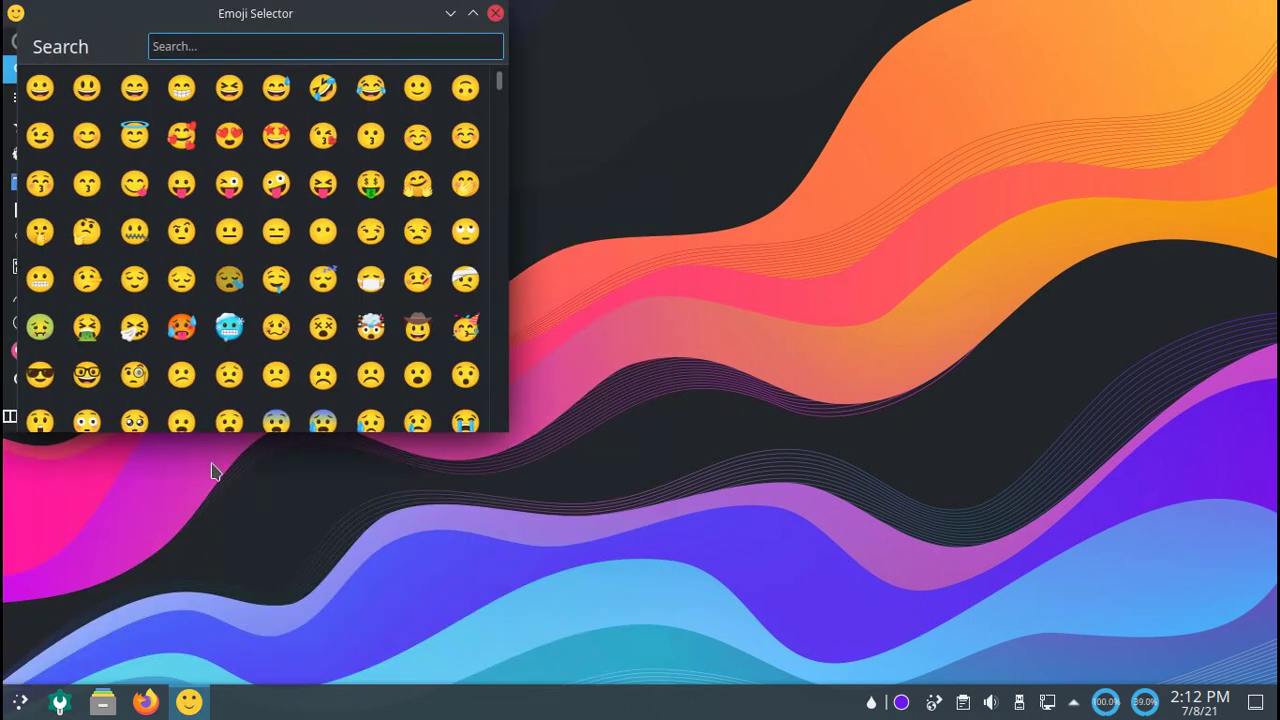
click(187, 146)
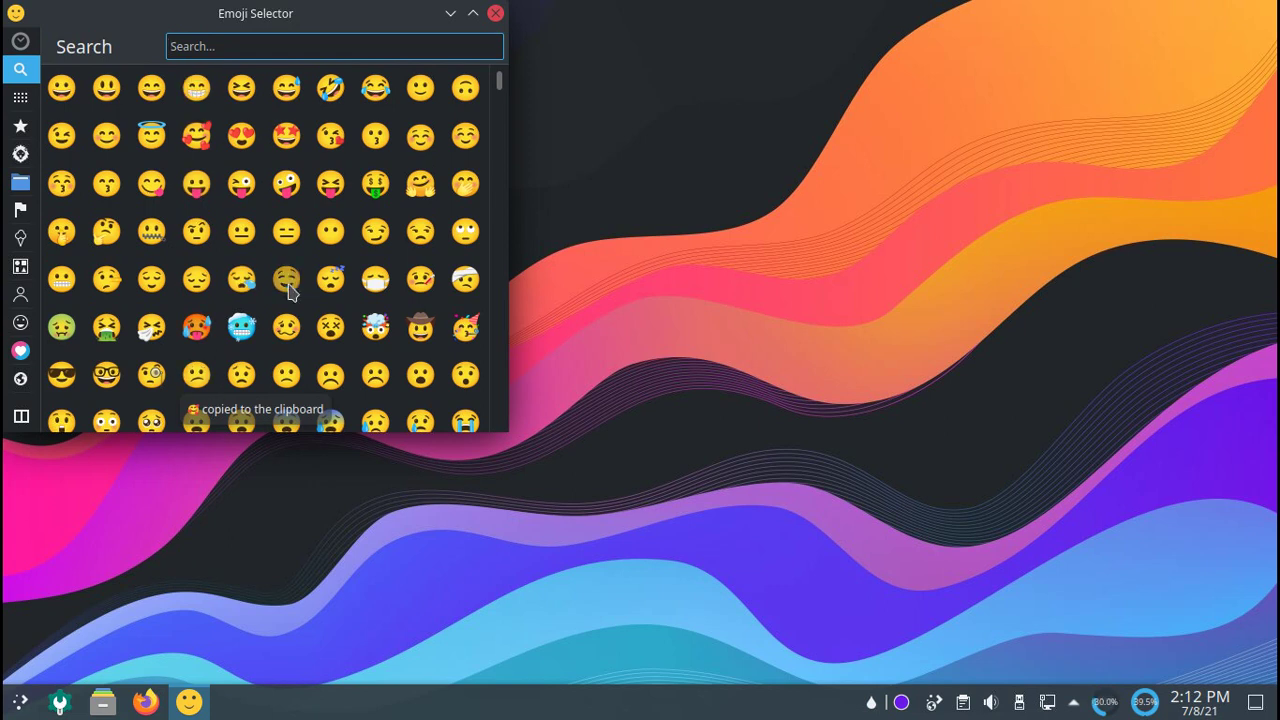
Step: Look through the emojis offered further down in the Emoji Selector, and close it
scroll(368, 330, down, 2)
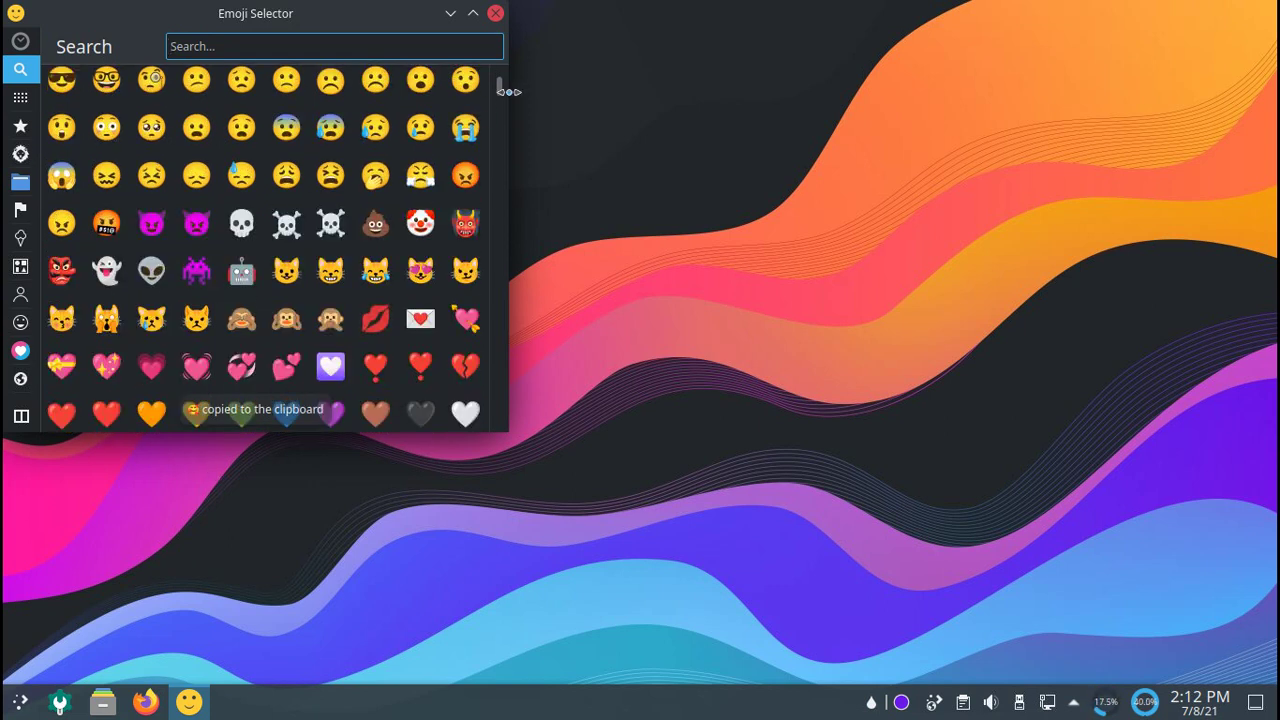
drag(500, 94, 495, 145)
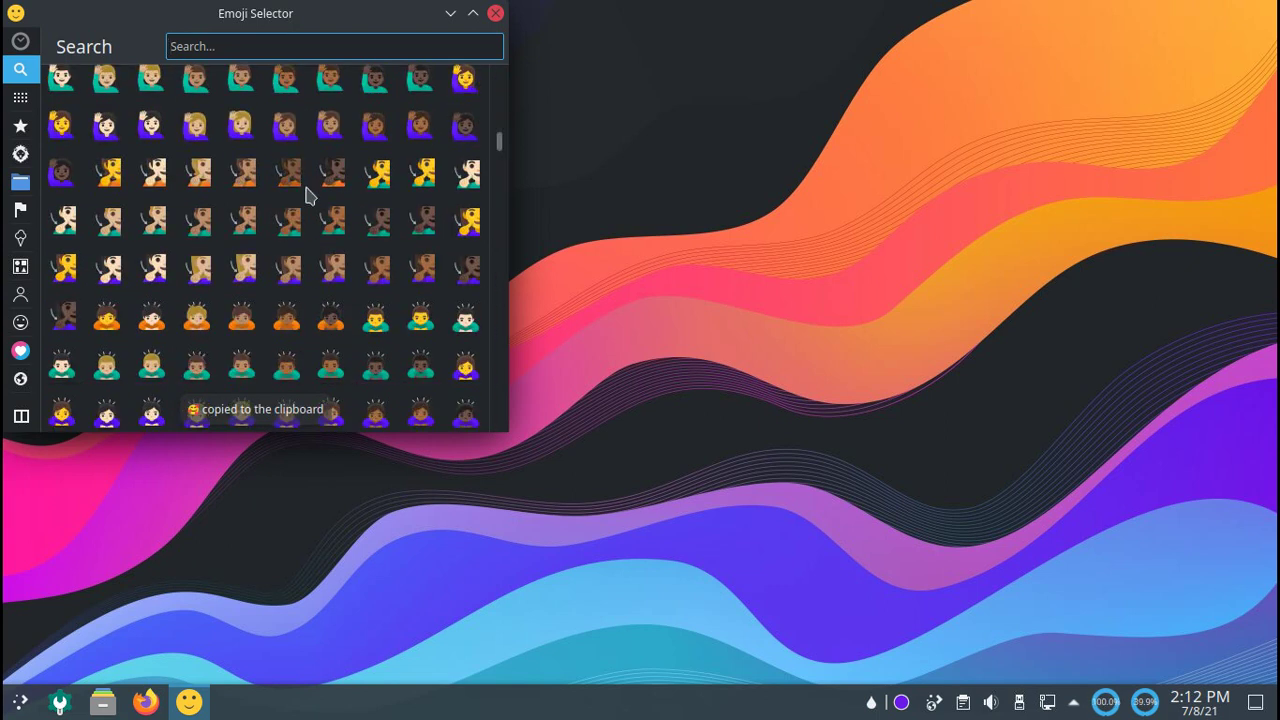
click(497, 14)
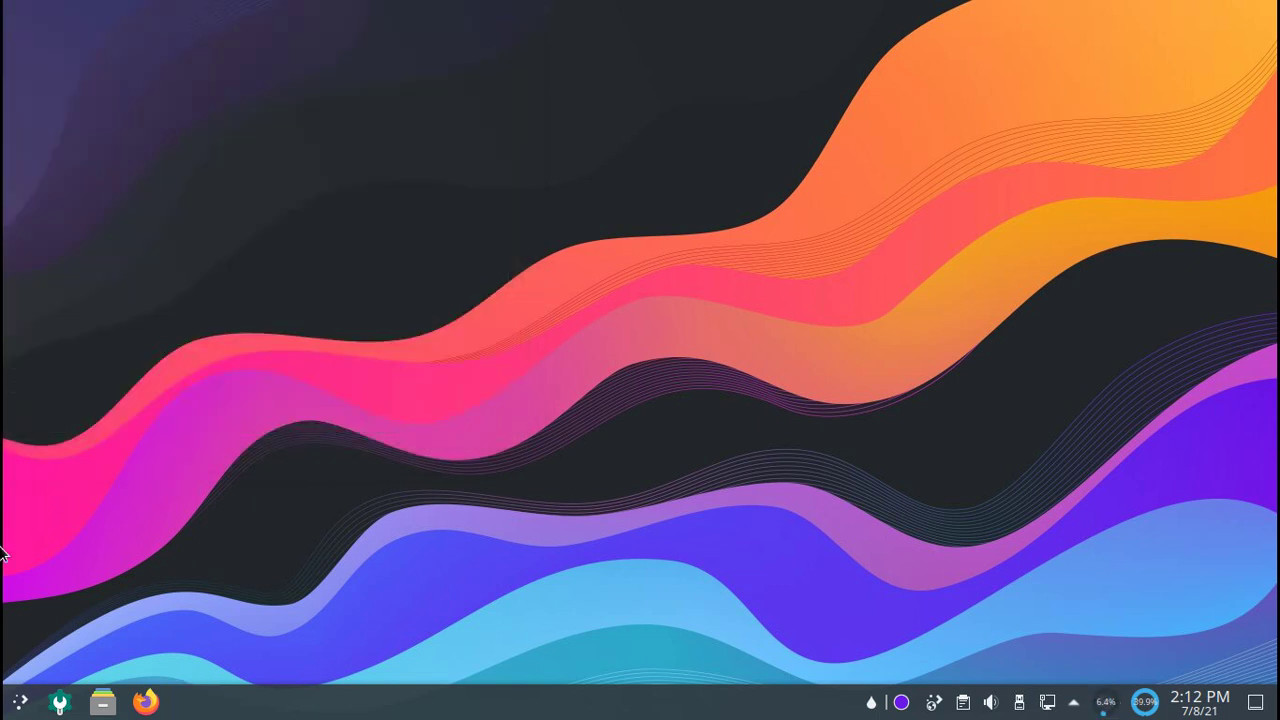
Step: Launch the Kate text editor from the Utilities applications to view its empty document window, and close it
click(14, 704)
scroll(106, 606, down, 1)
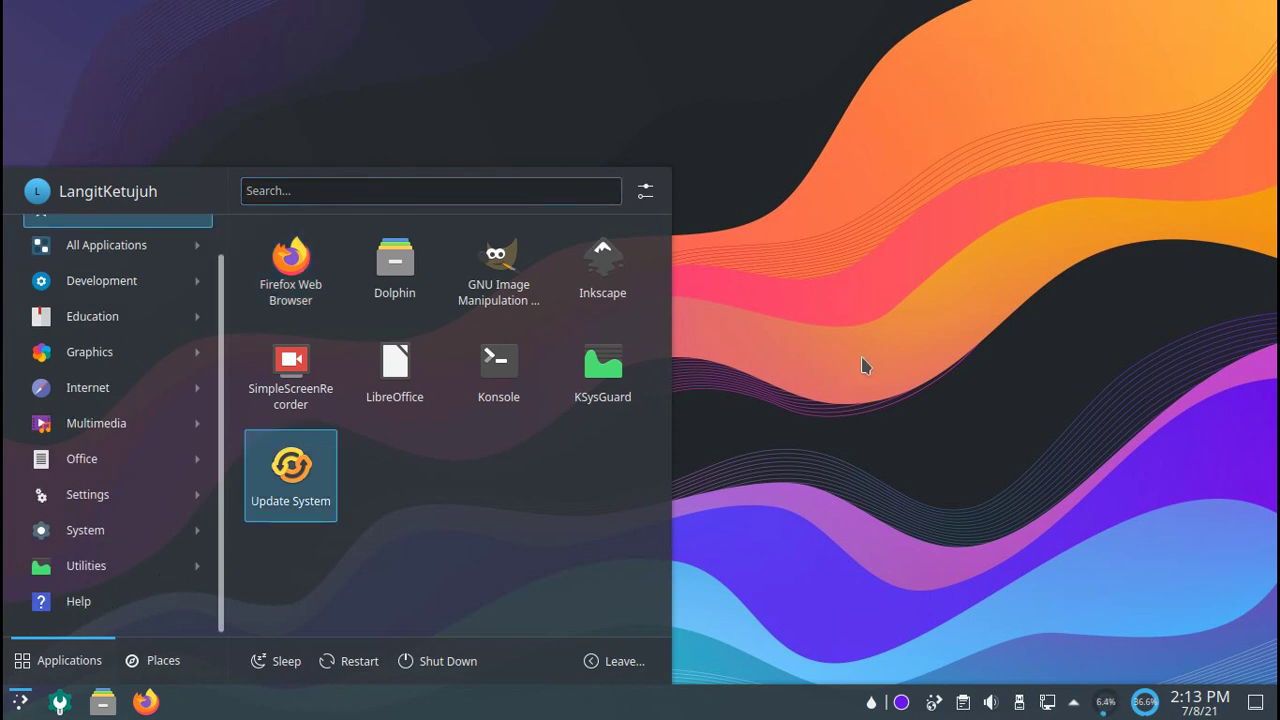
mouse_move(189, 569)
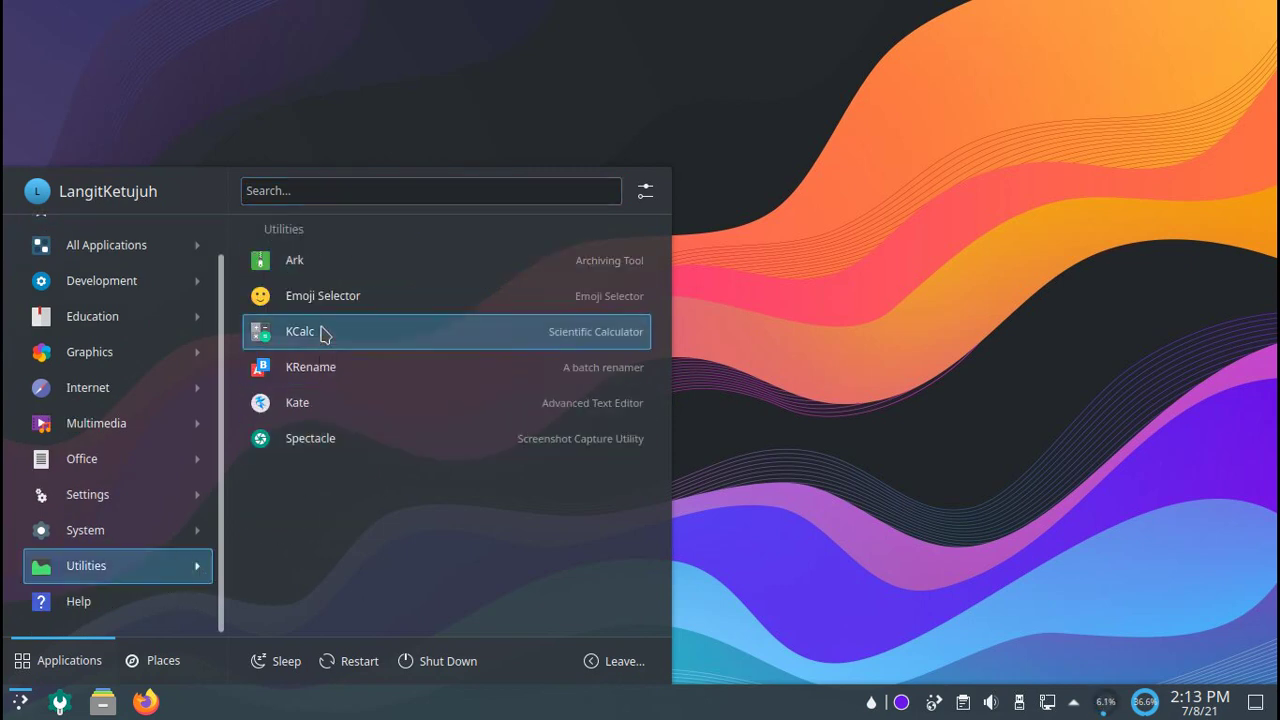
click(437, 412)
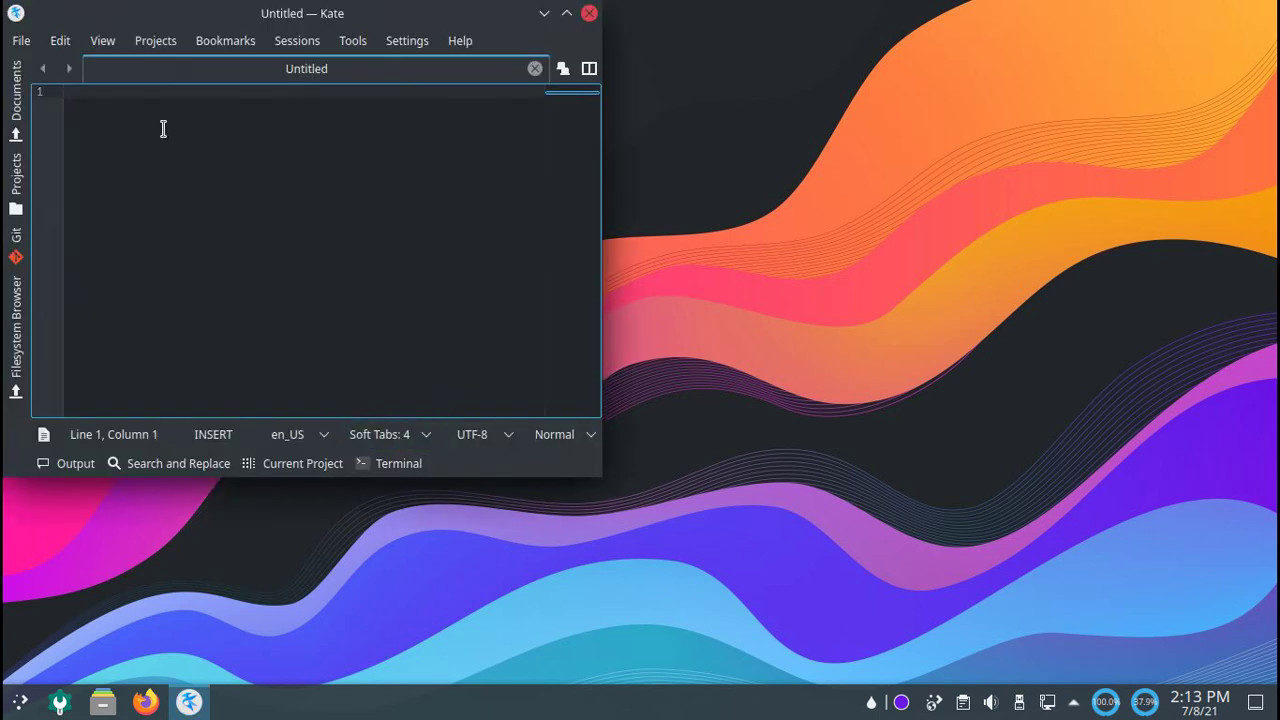
click(590, 14)
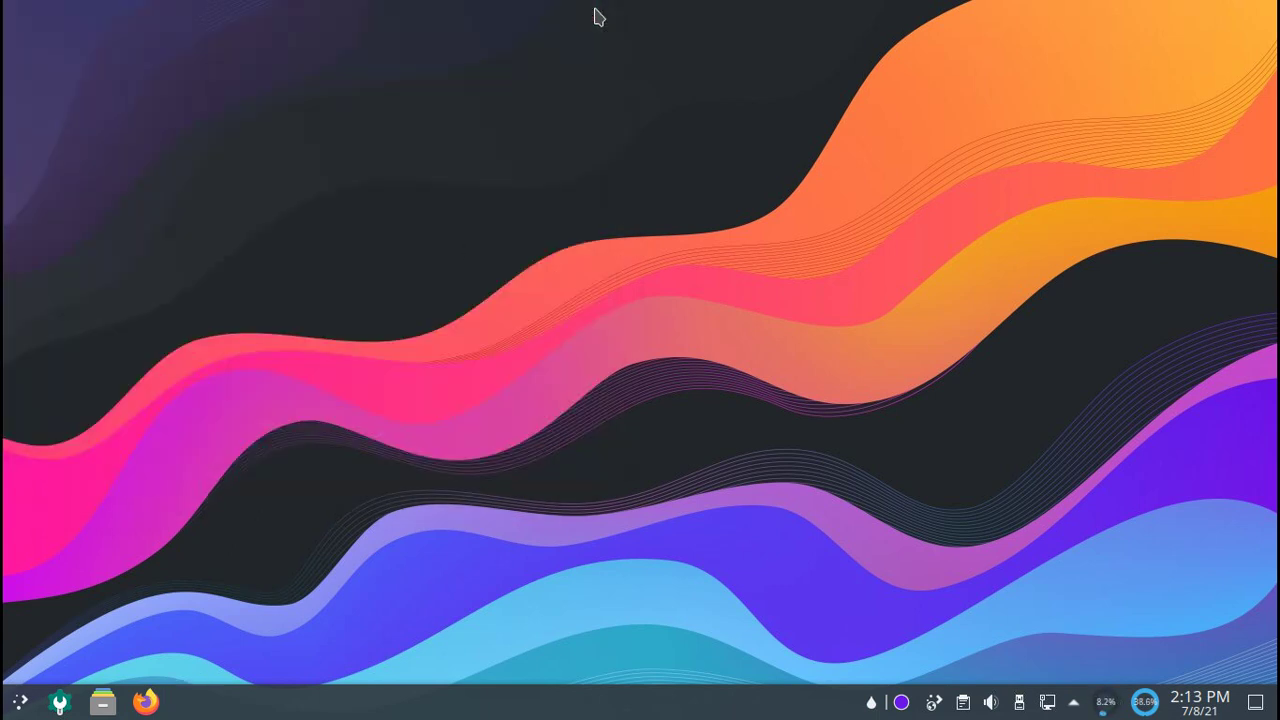
click(20, 699)
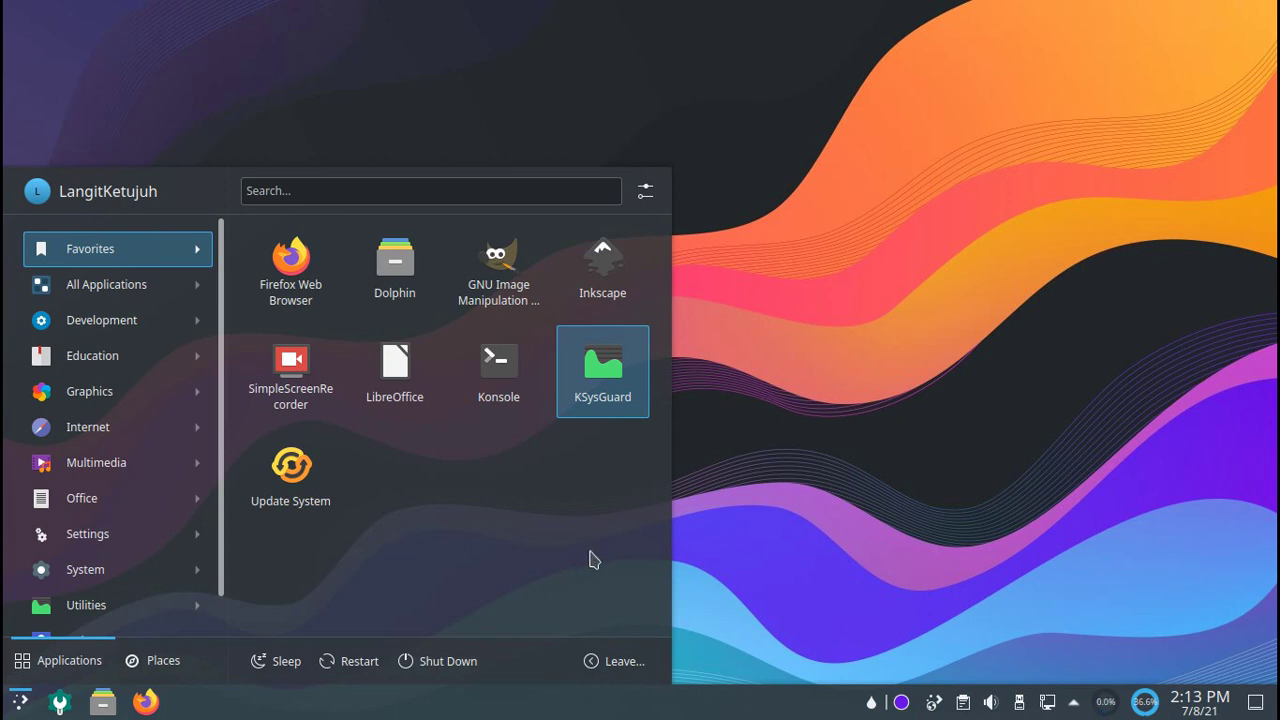
click(826, 509)
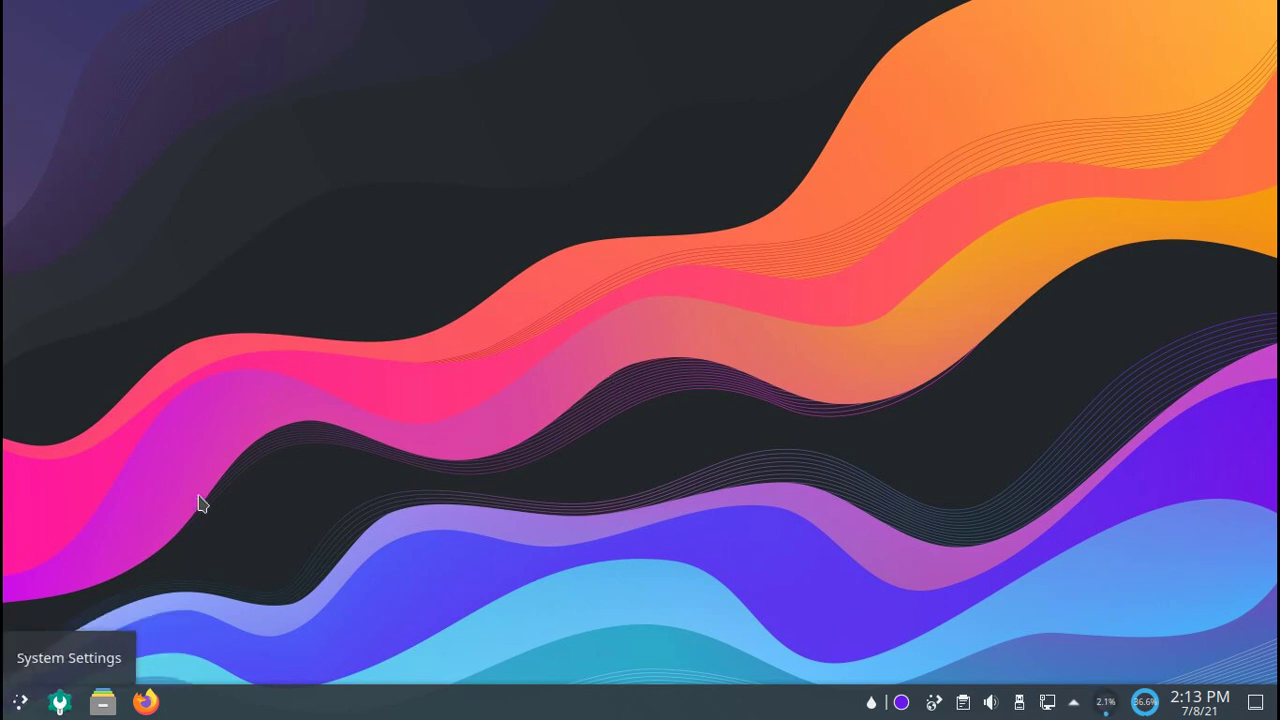
Step: Open System Settings from the launcher's Settings category
click(18, 702)
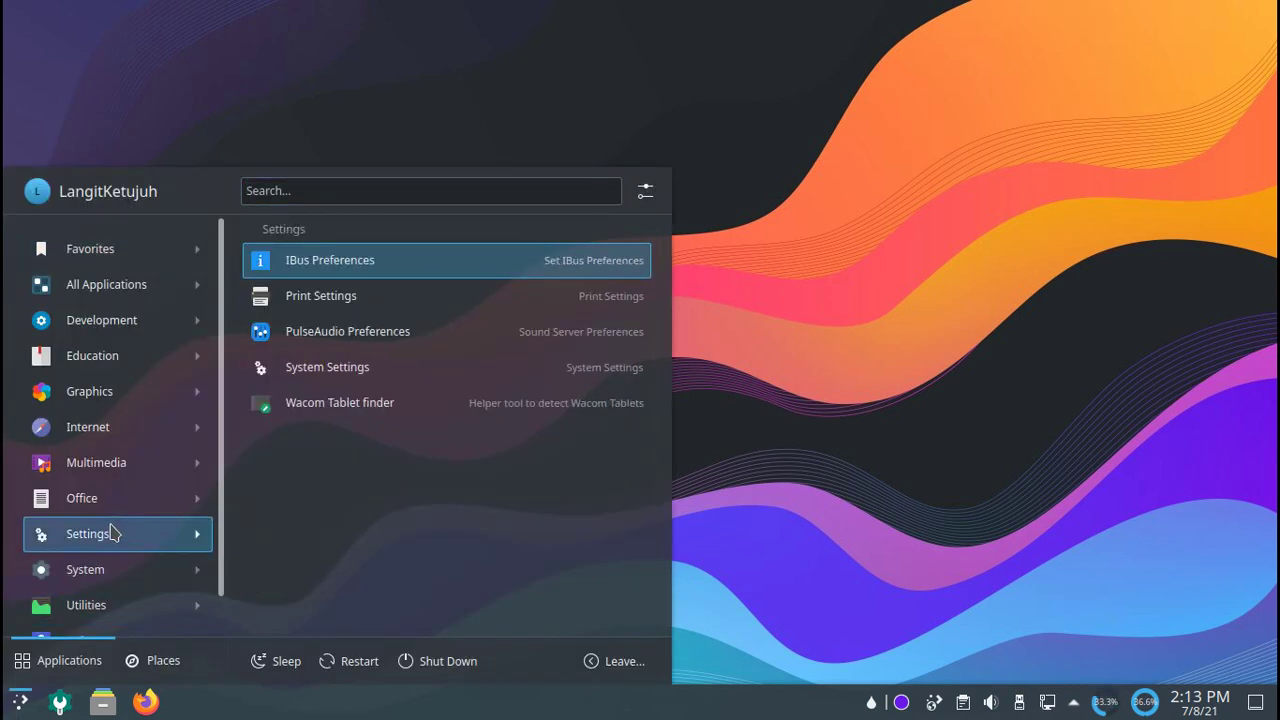
mouse_move(100, 567)
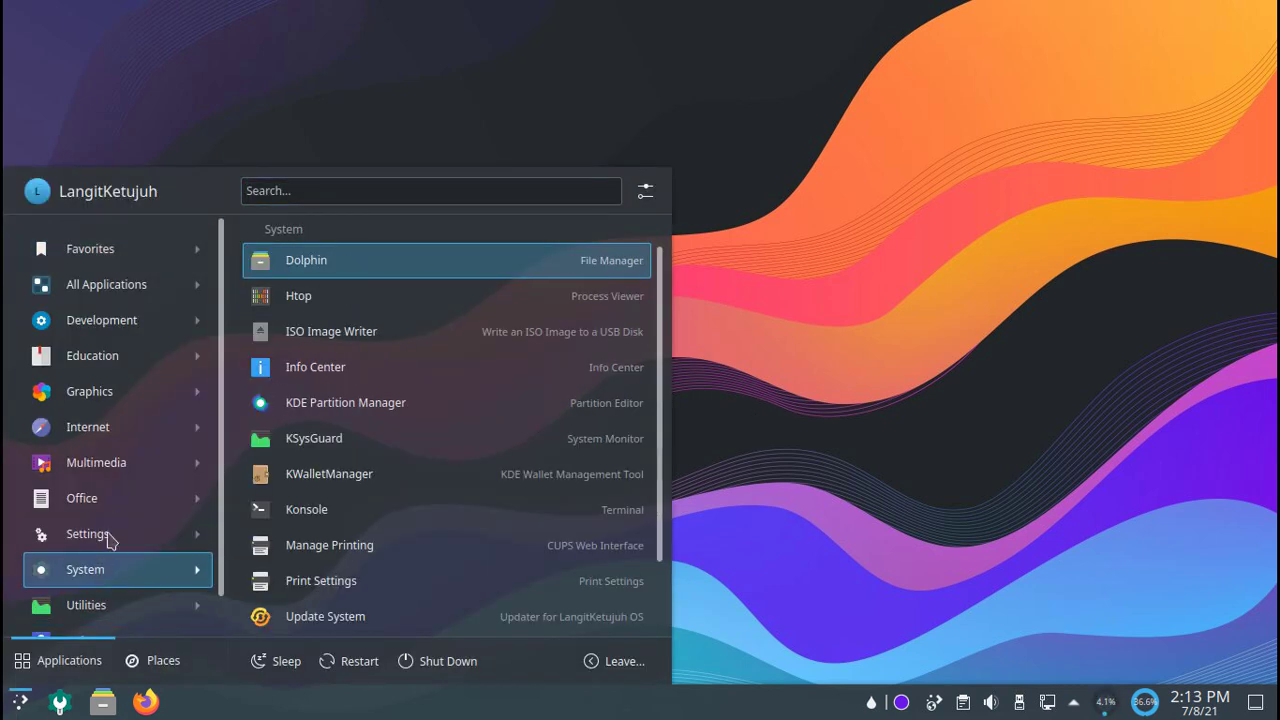
mouse_move(92, 540)
click(345, 366)
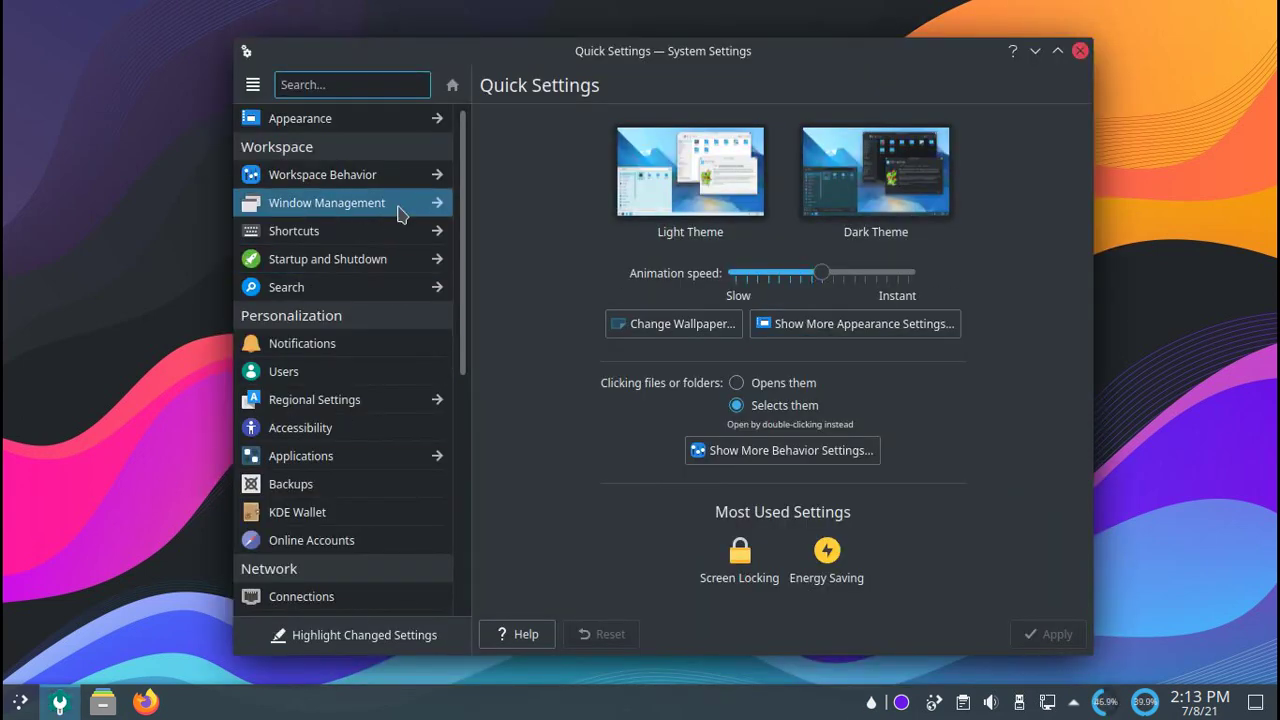
Step: Examine the Global Theme, Plasma Style and Window Decorations options in the Appearance settings
click(340, 116)
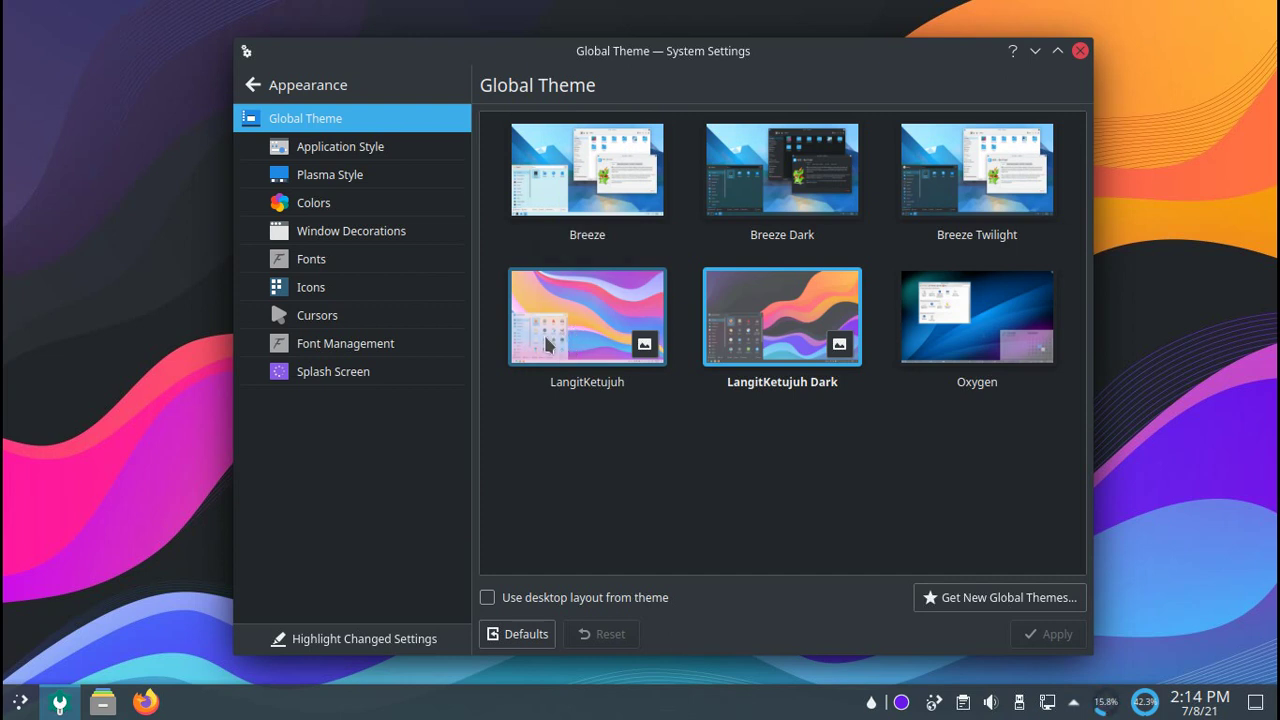
drag(900, 77, 863, 57)
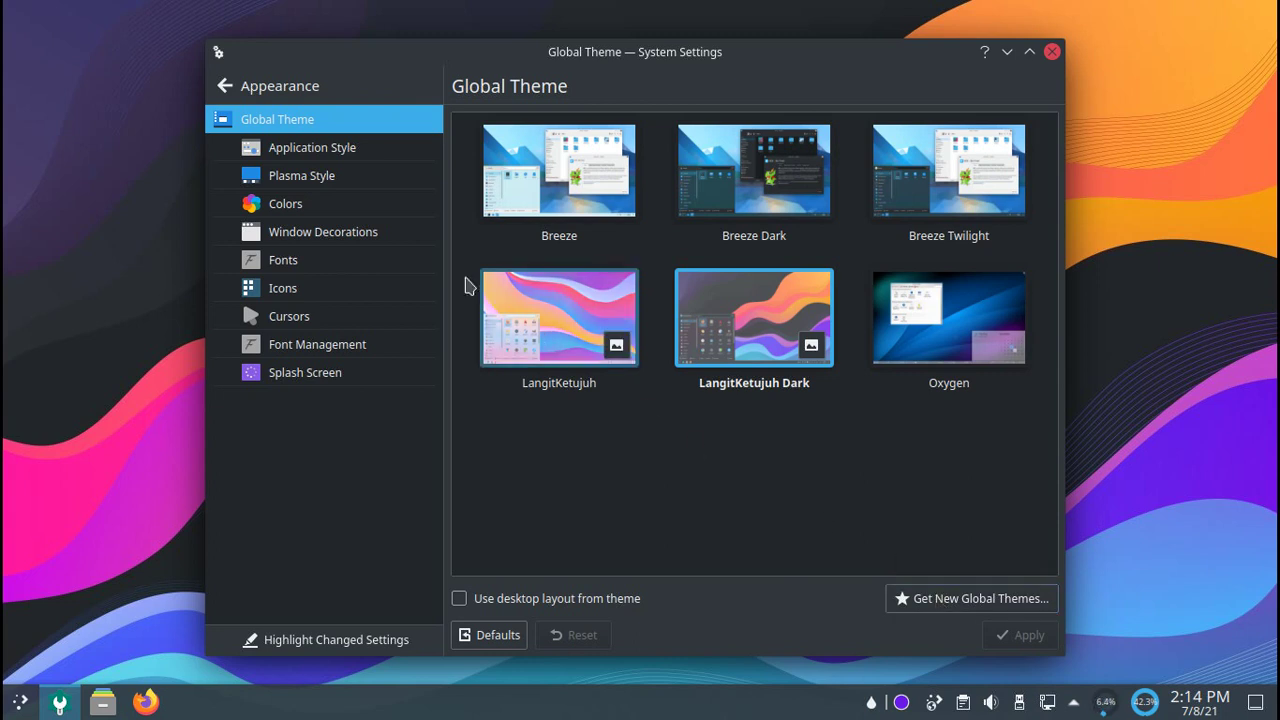
click(356, 187)
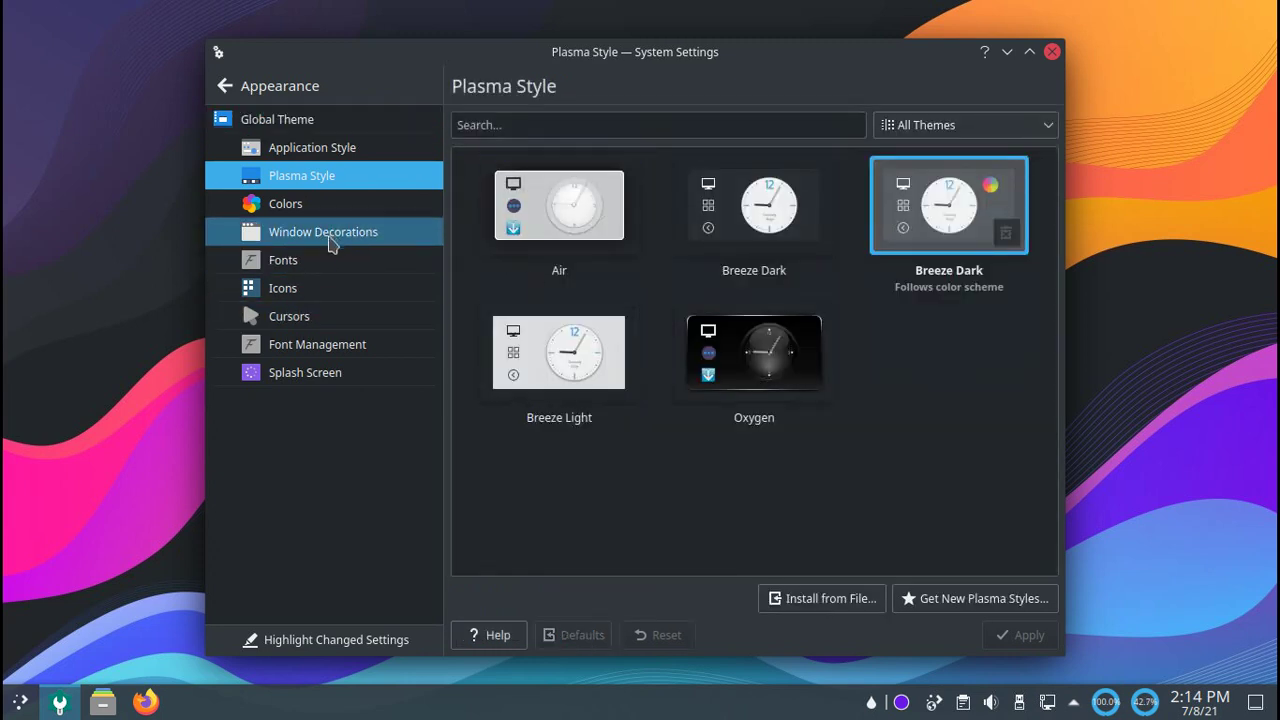
click(330, 232)
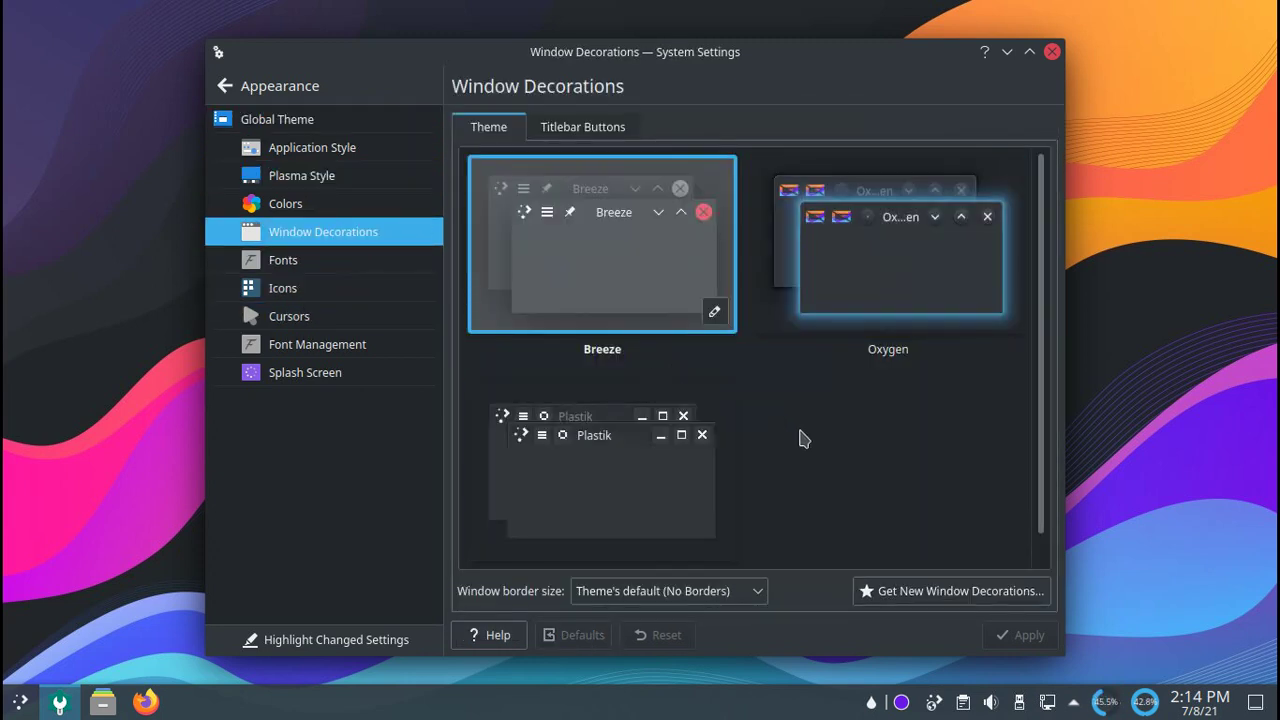
scroll(838, 478, down, 1)
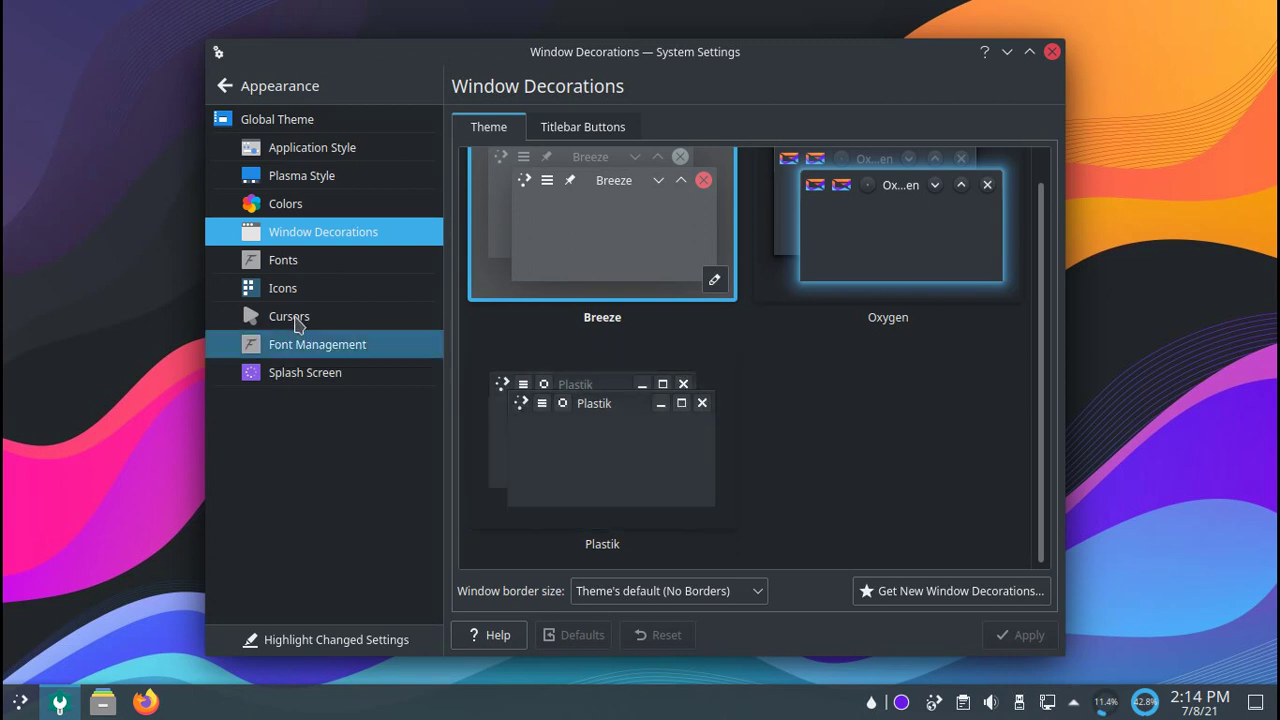
Step: Examine the Fonts, Icons, Cursors and Splash Screen options in the Appearance settings, and close System Settings
click(365, 266)
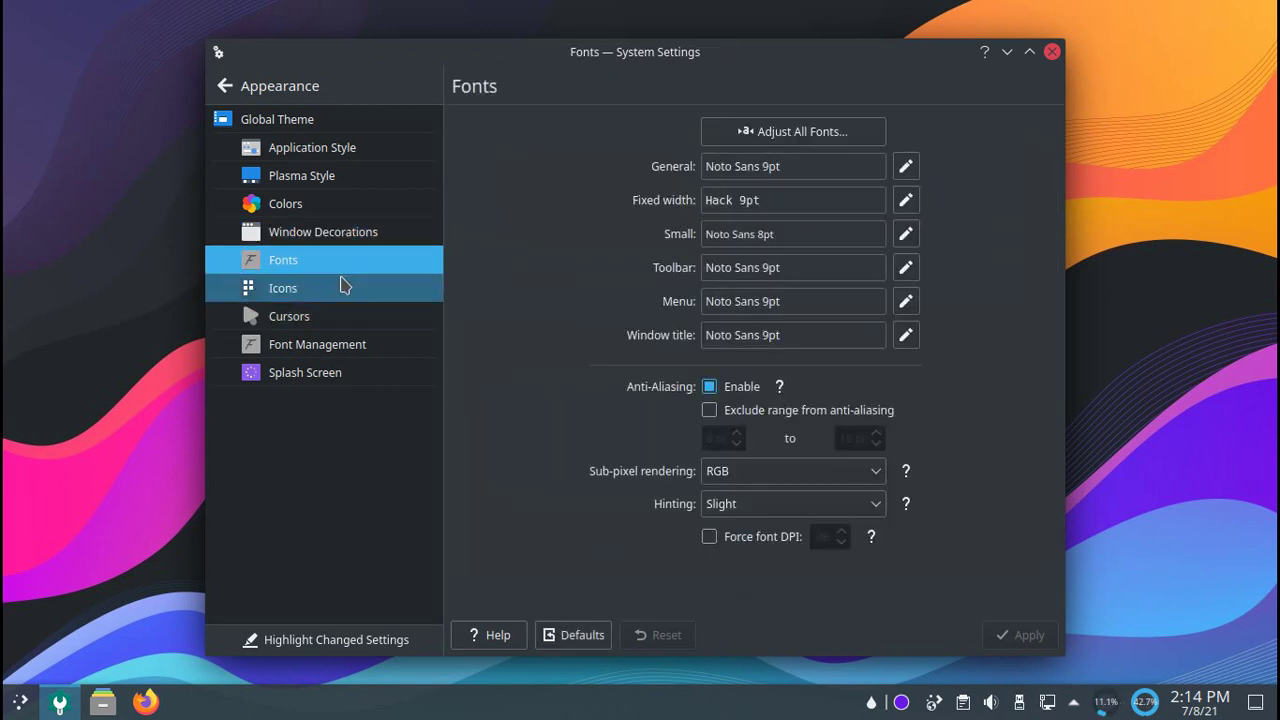
click(340, 287)
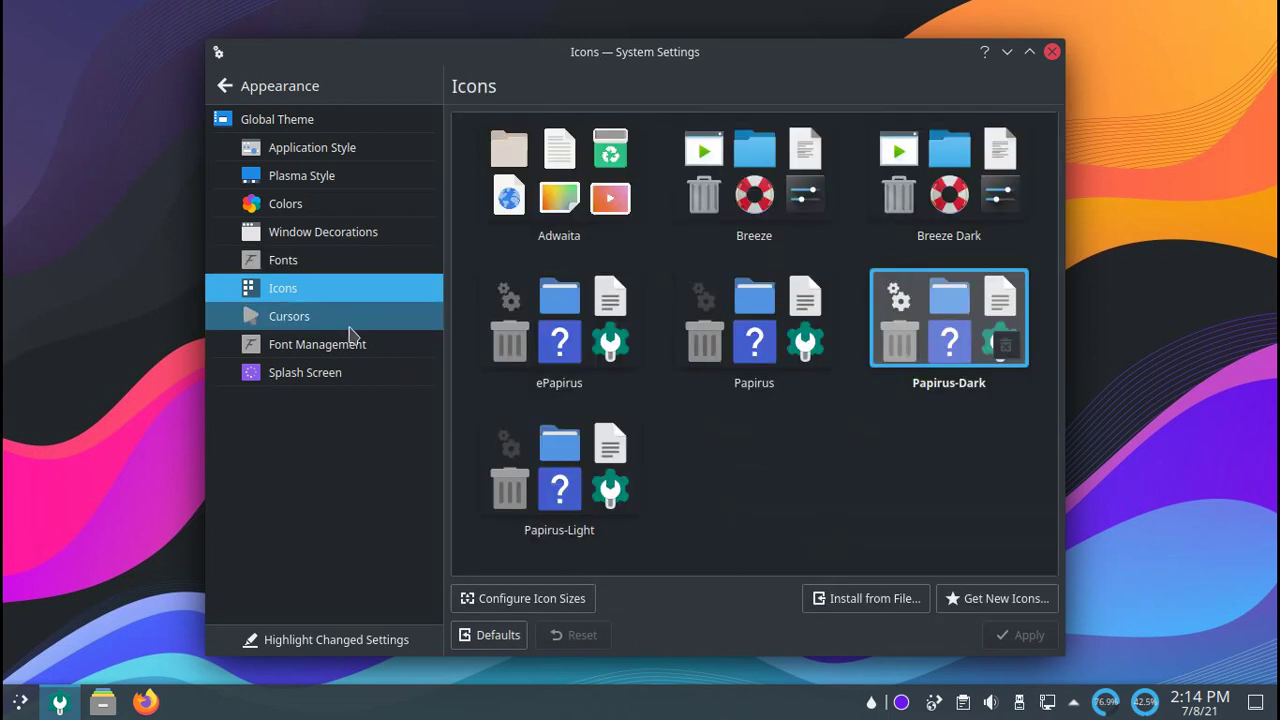
click(348, 326)
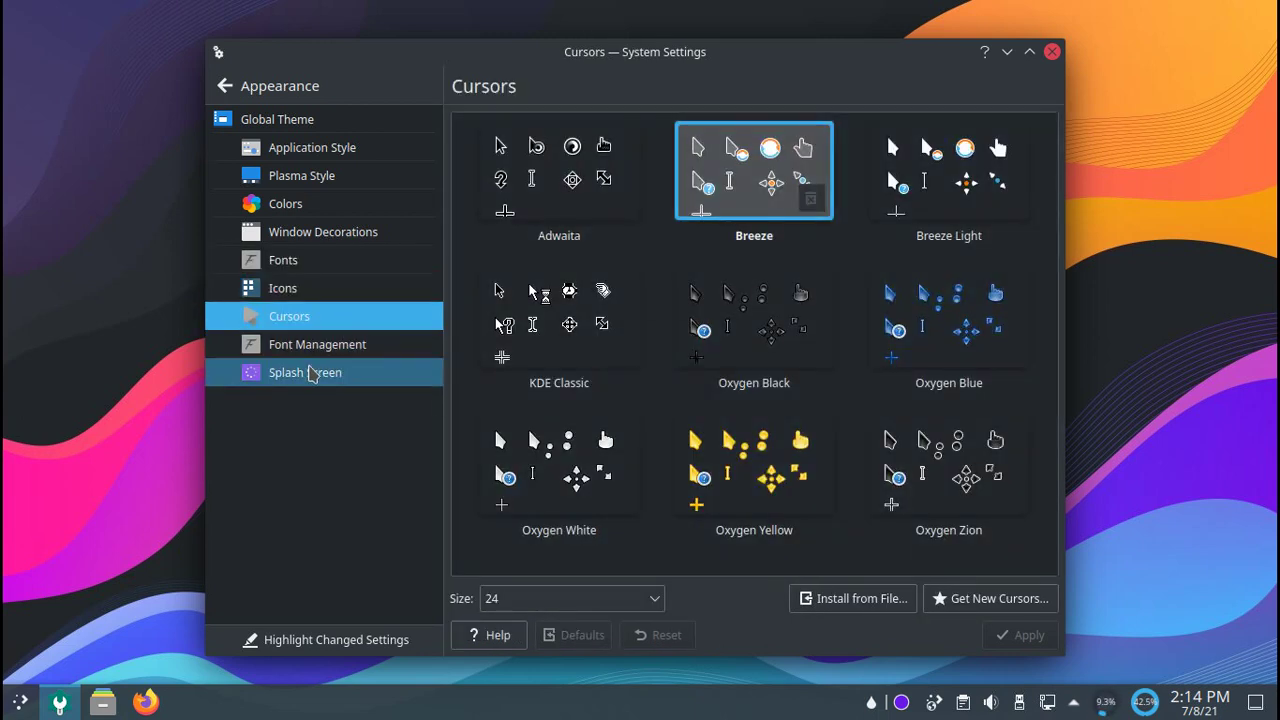
click(380, 375)
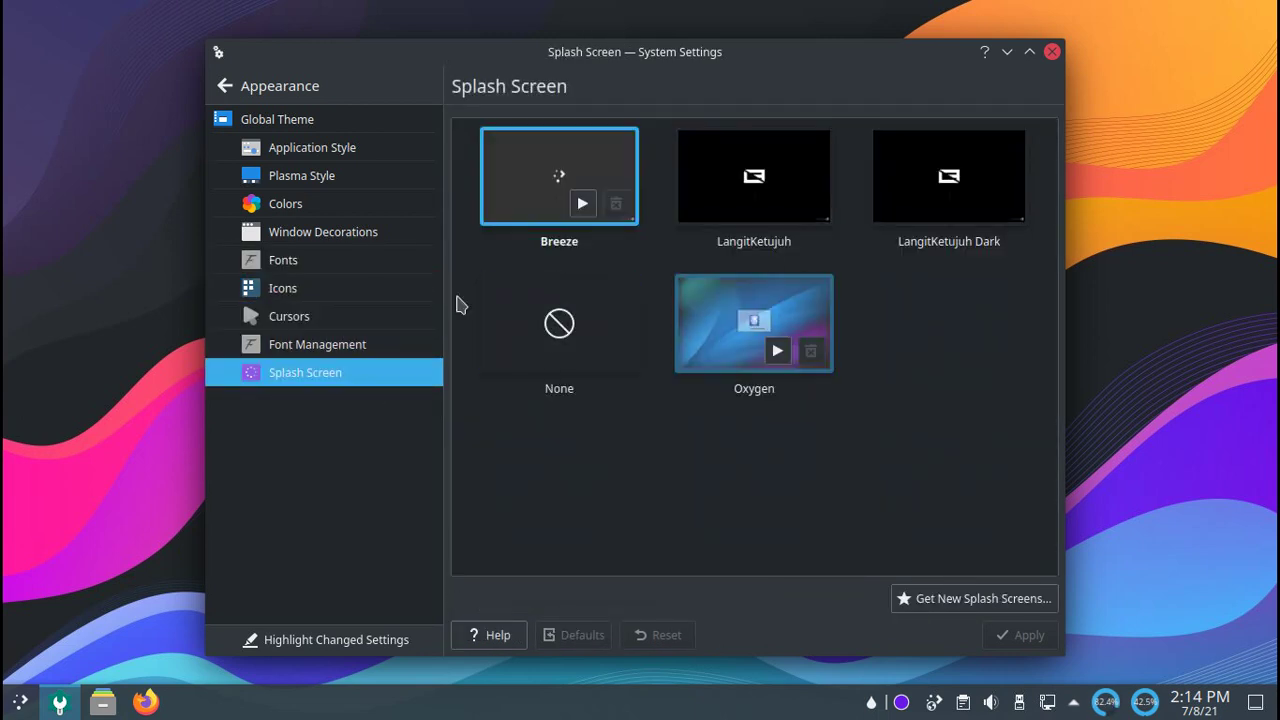
click(1053, 52)
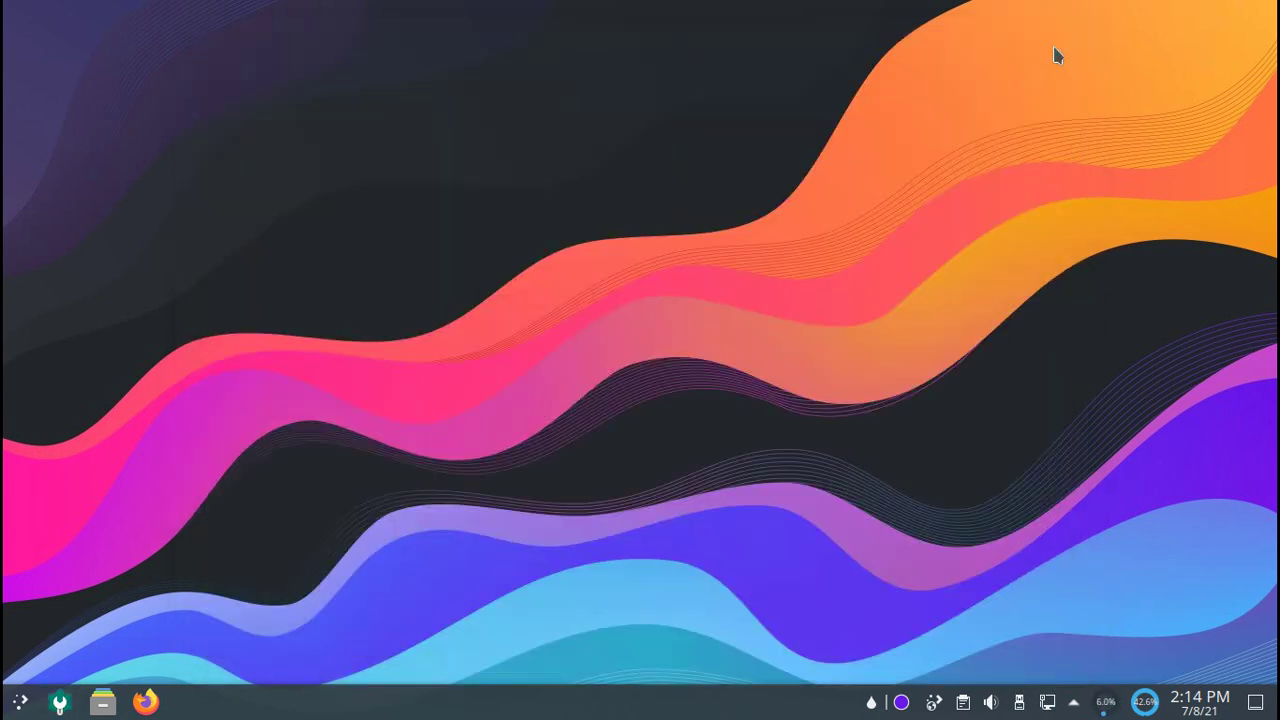
click(18, 705)
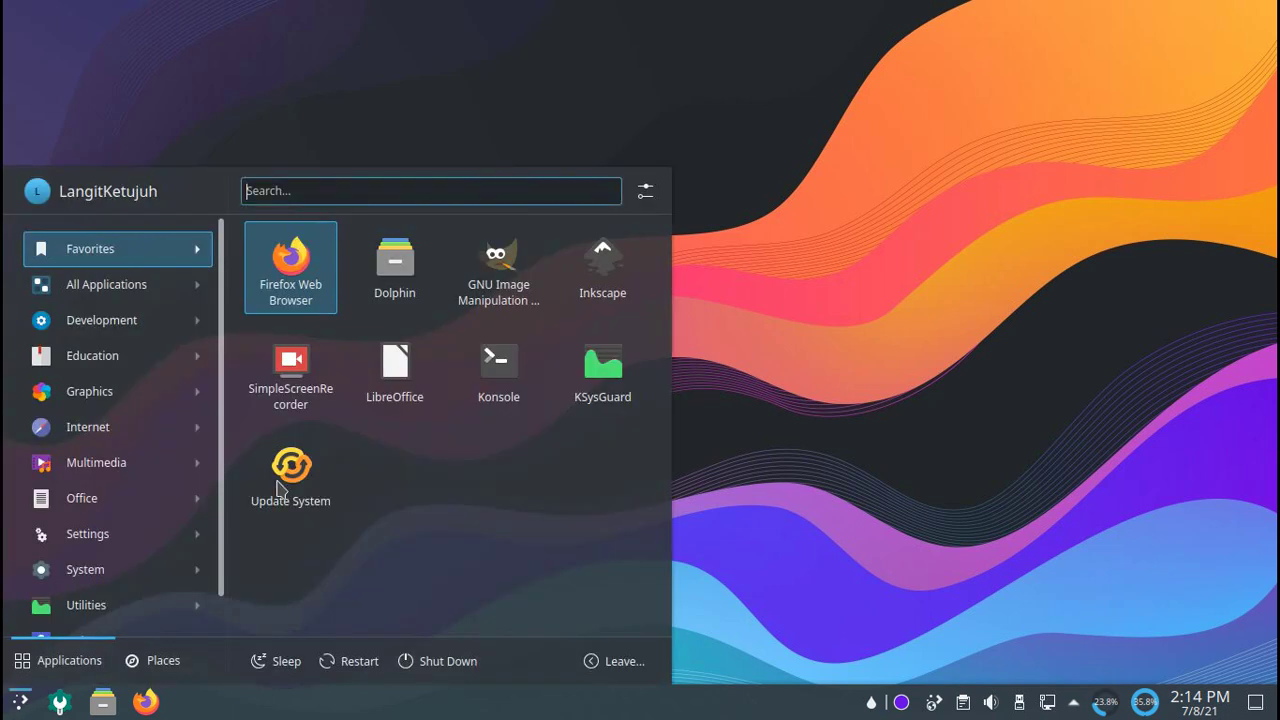
mouse_move(145, 440)
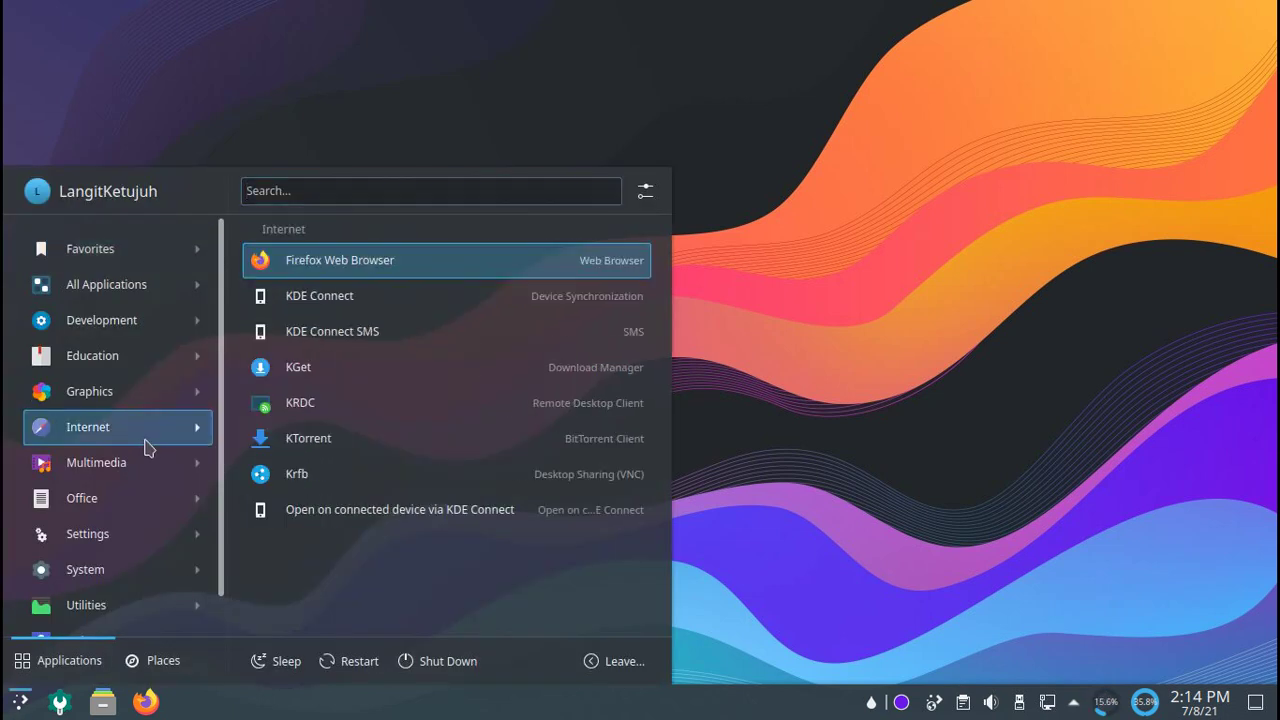
mouse_move(151, 500)
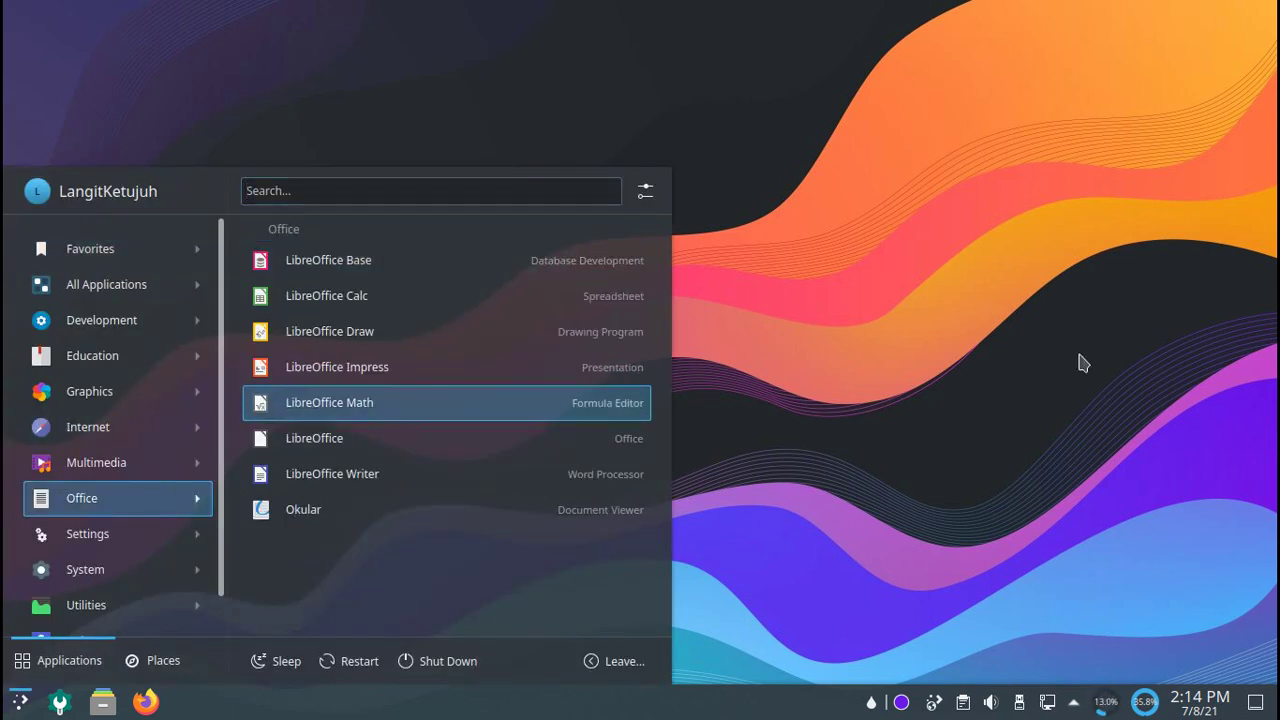
click(8, 708)
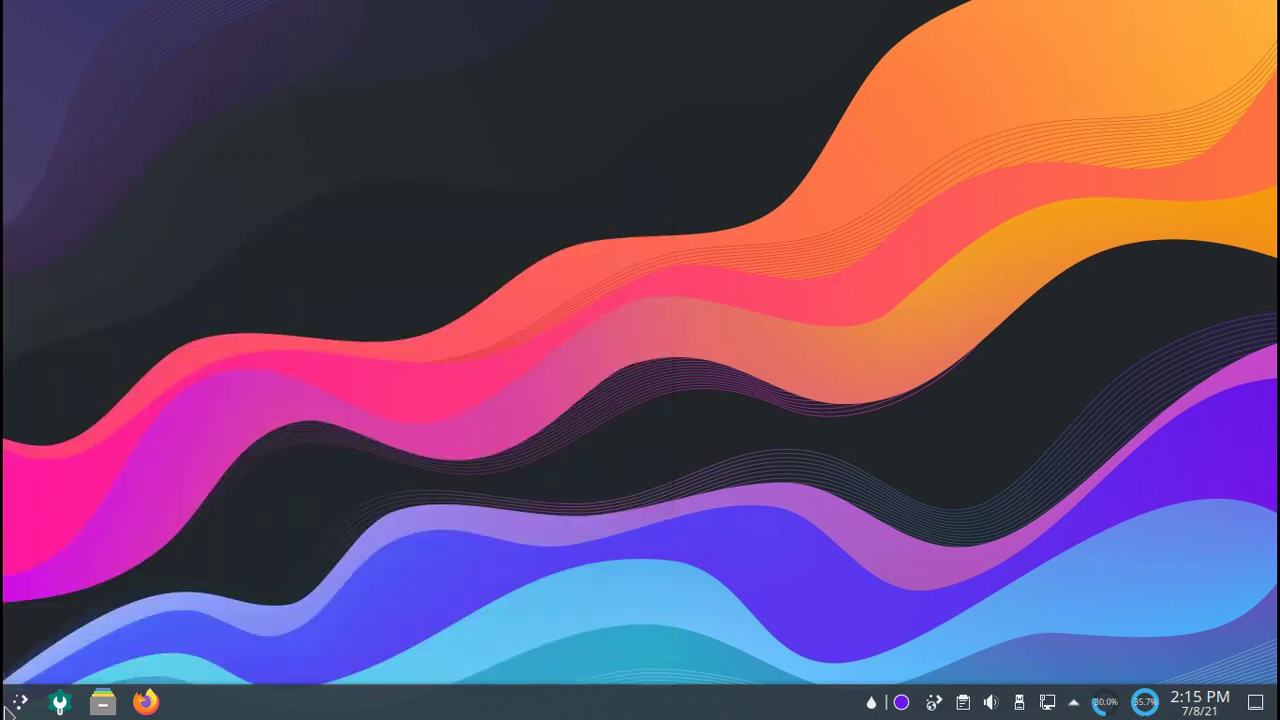
Step: Launch Konsole from the launcher's Favorites and list the previous commands with "history"
click(20, 706)
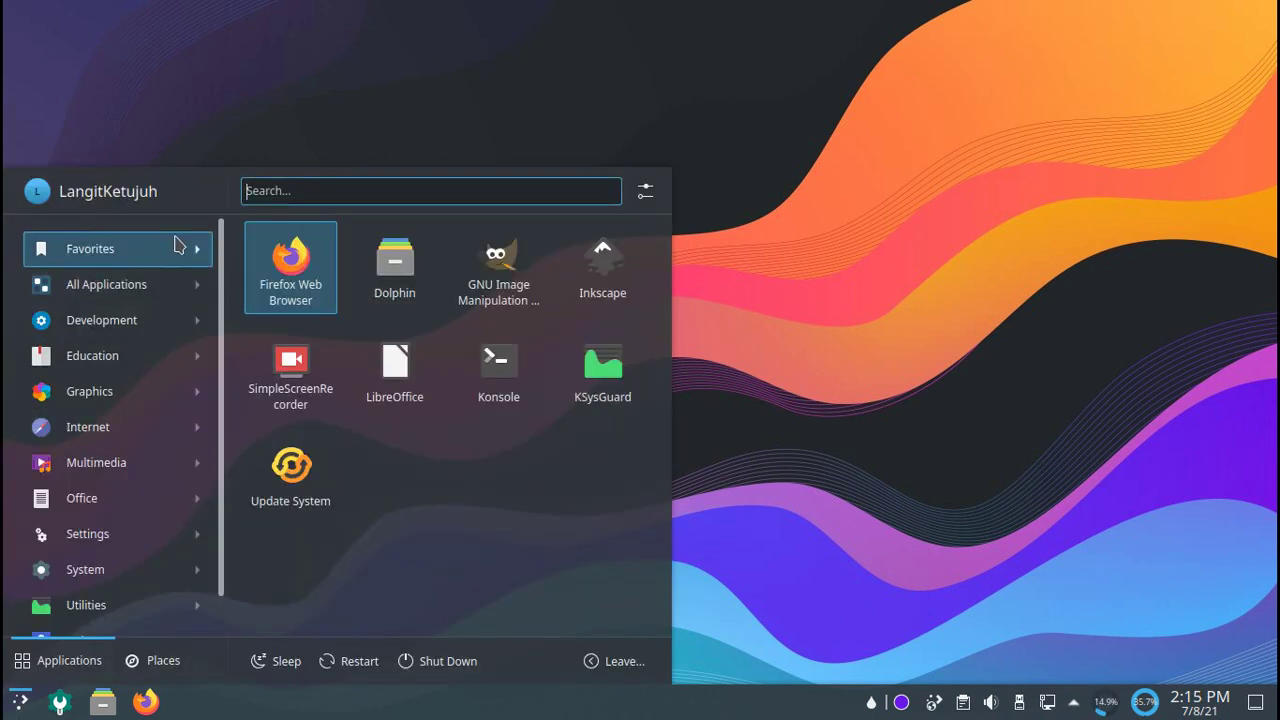
click(505, 378)
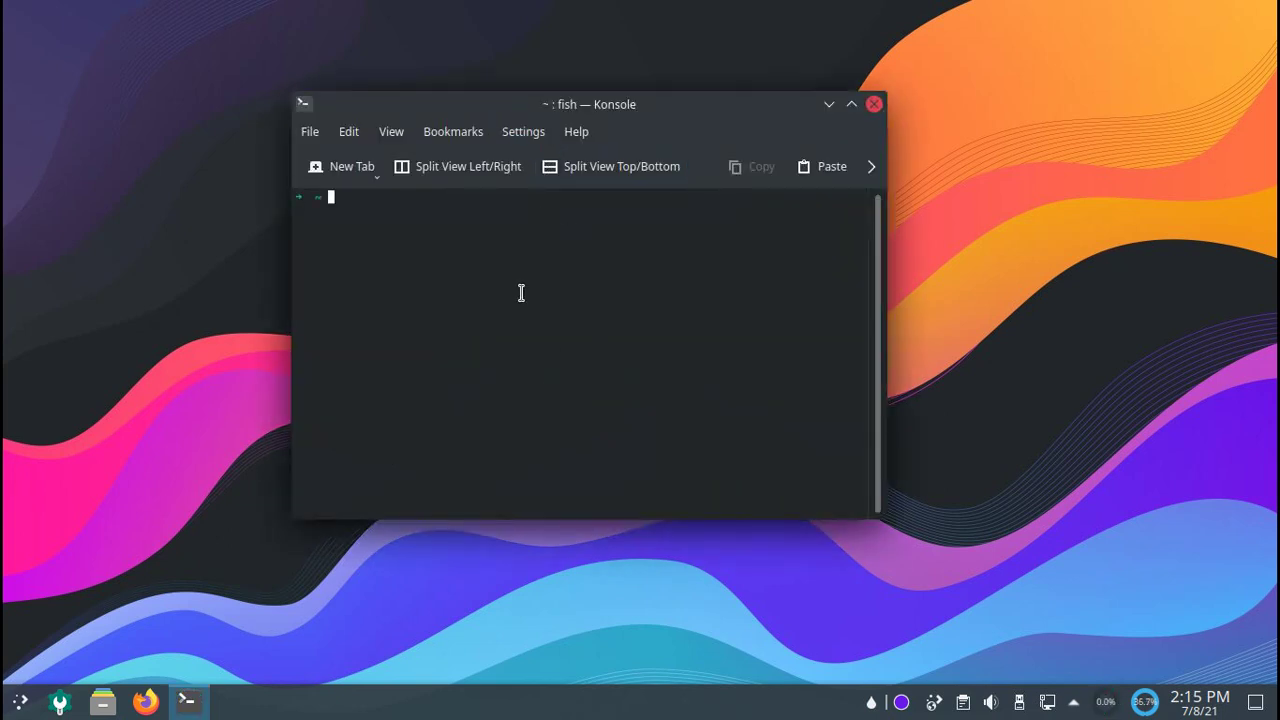
text(history)
key(Return)
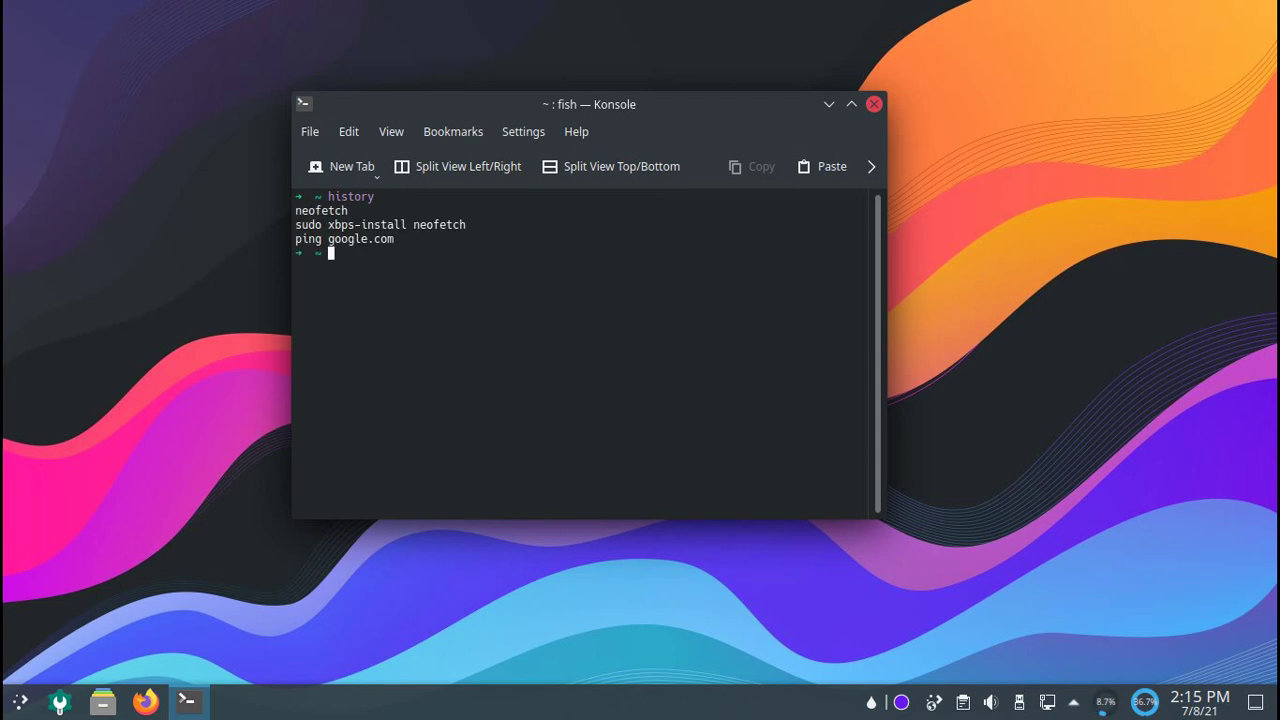
Step: Highlight the "sudo xbps-install neofetch" entry in the history output, clear the selection, and enlarge the terminal text
double_click(441, 225)
drag(468, 224, 268, 217)
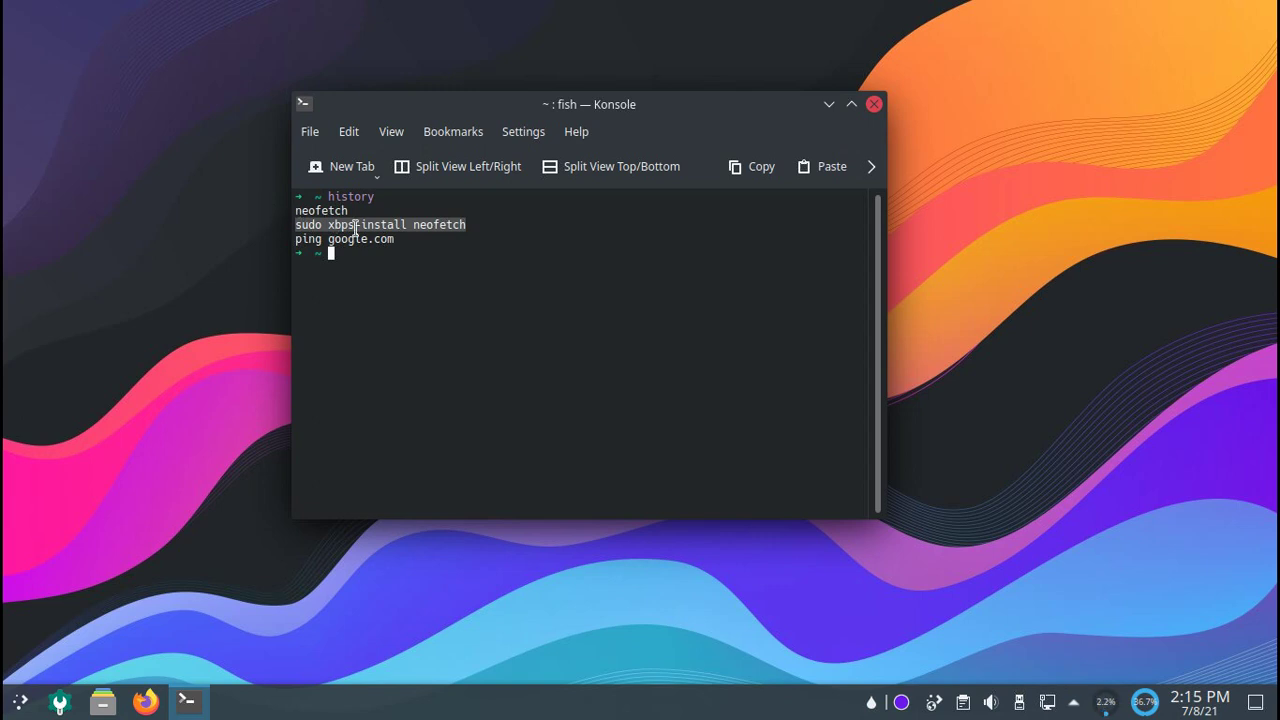
click(402, 258)
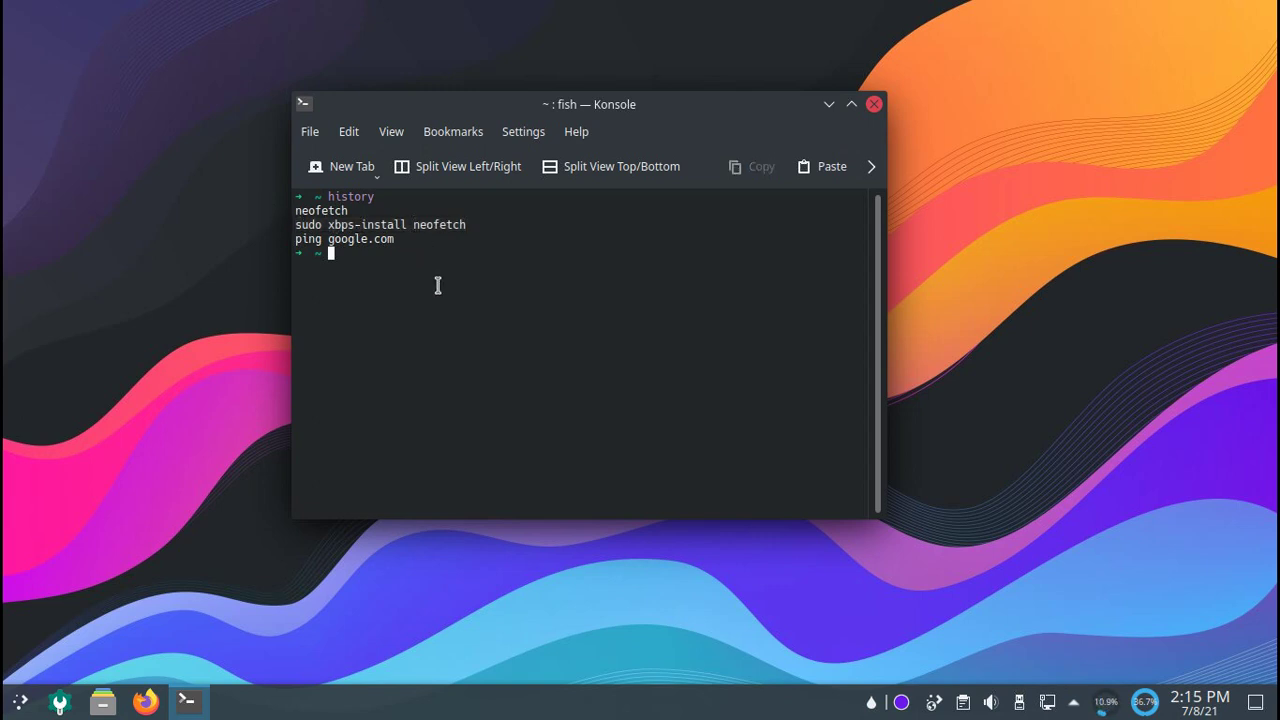
key(ctrl+plus)
key(ctrl+plus)
key(ctrl+plus)
key(ctrl+plus)
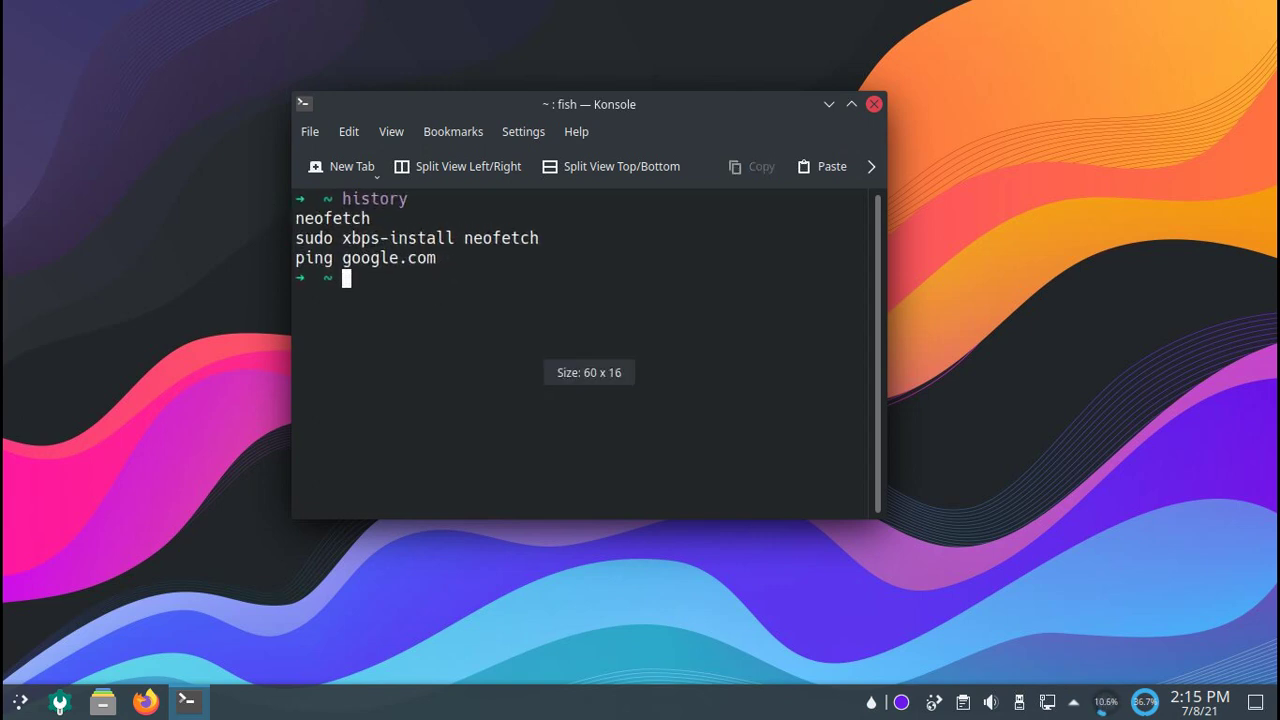
Step: Run "sudo xbps-install php" and highlight the package version it offers to install
text(sud)
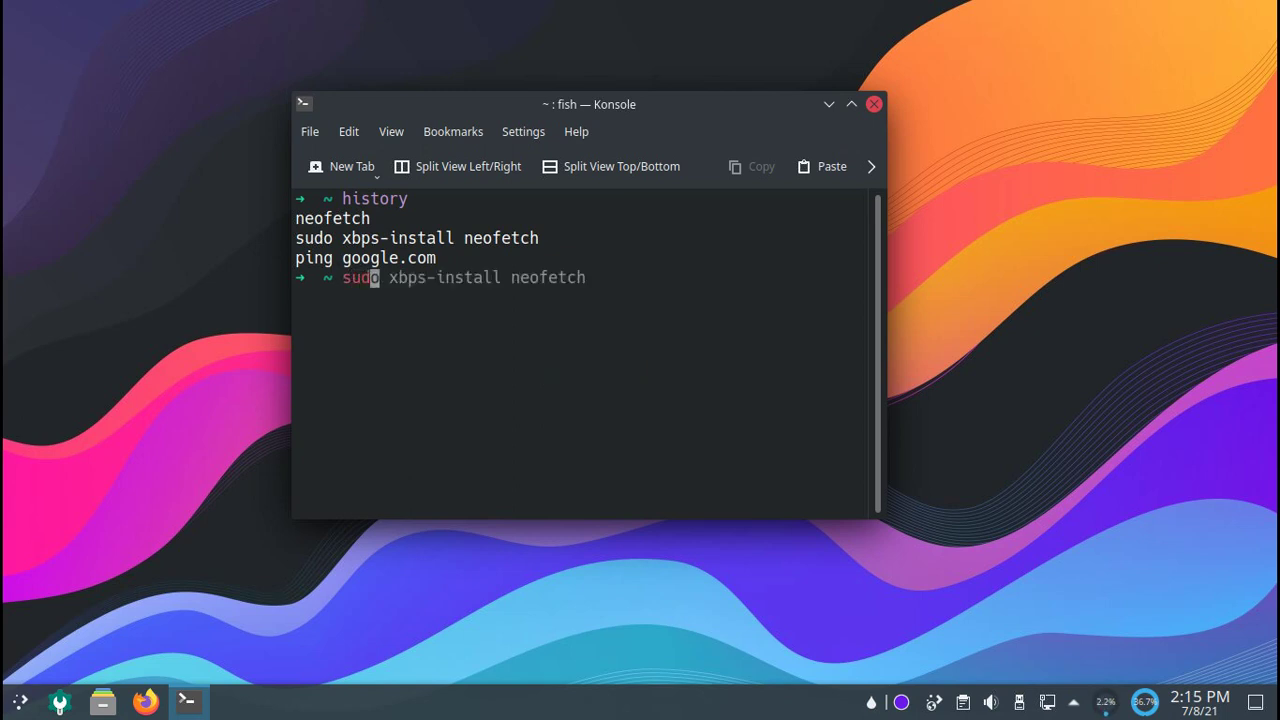
text(o xbps-install php)
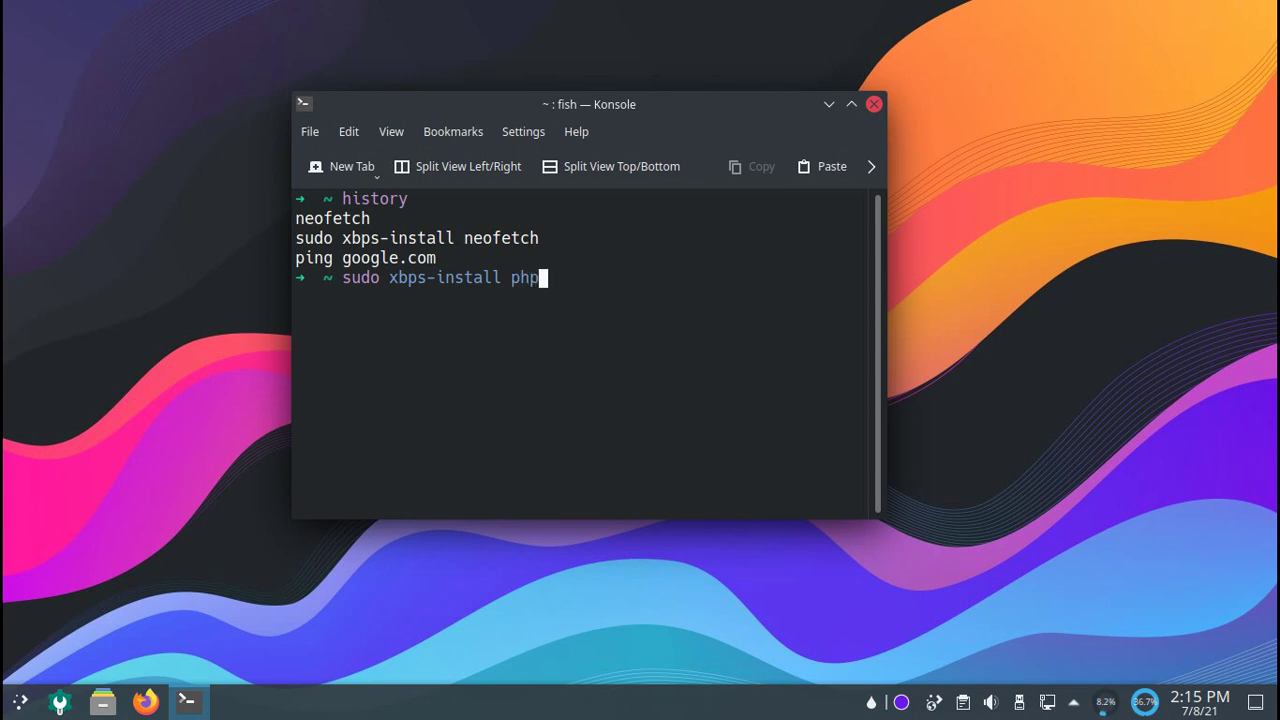
key(Return)
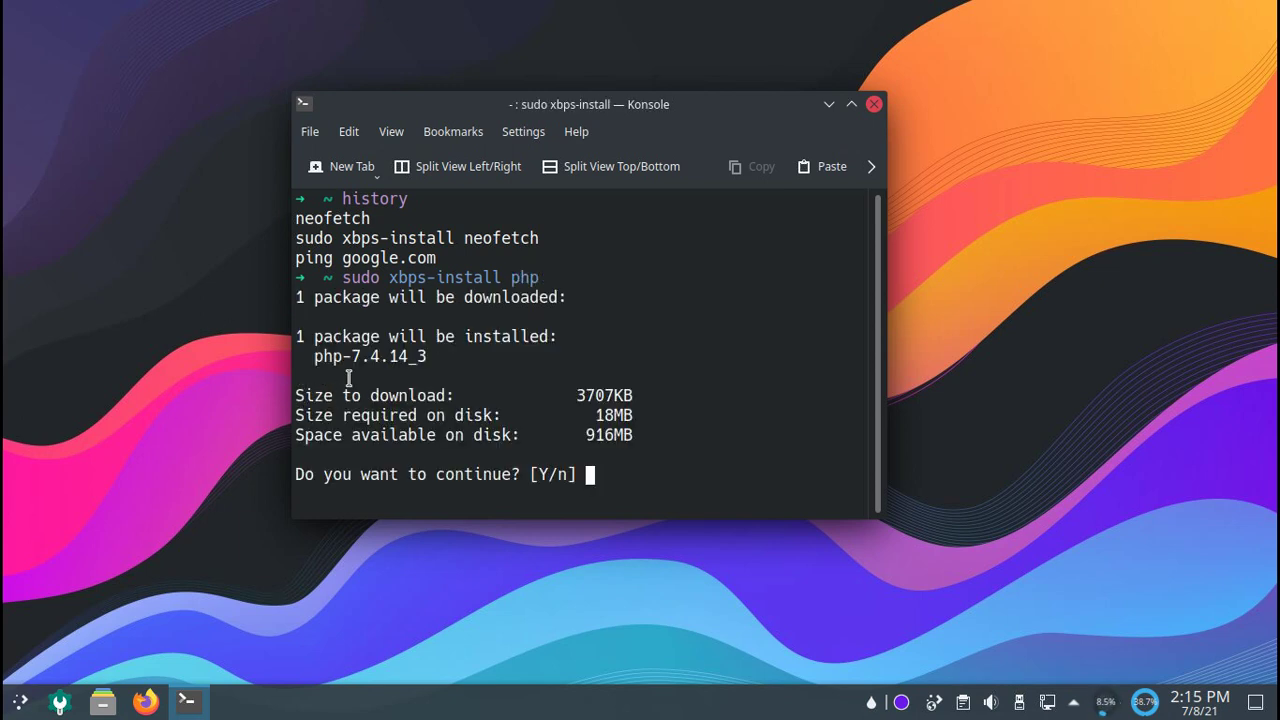
drag(336, 356, 442, 358)
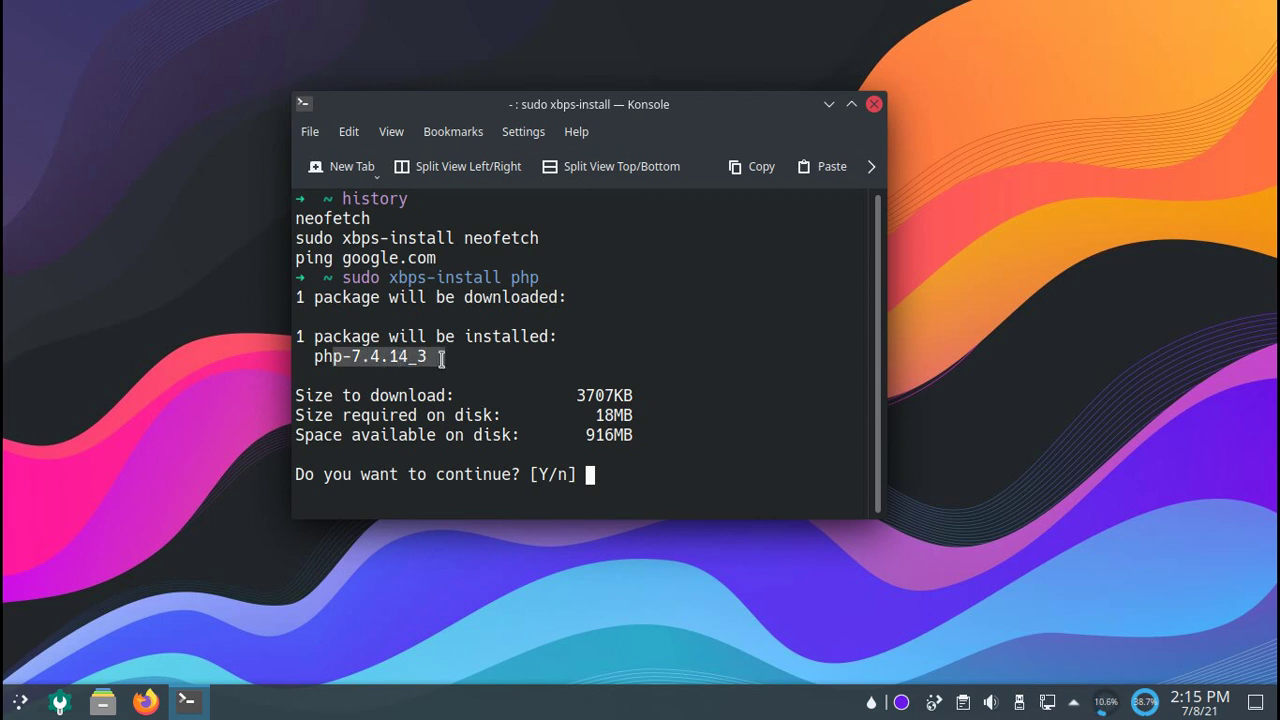
click(537, 343)
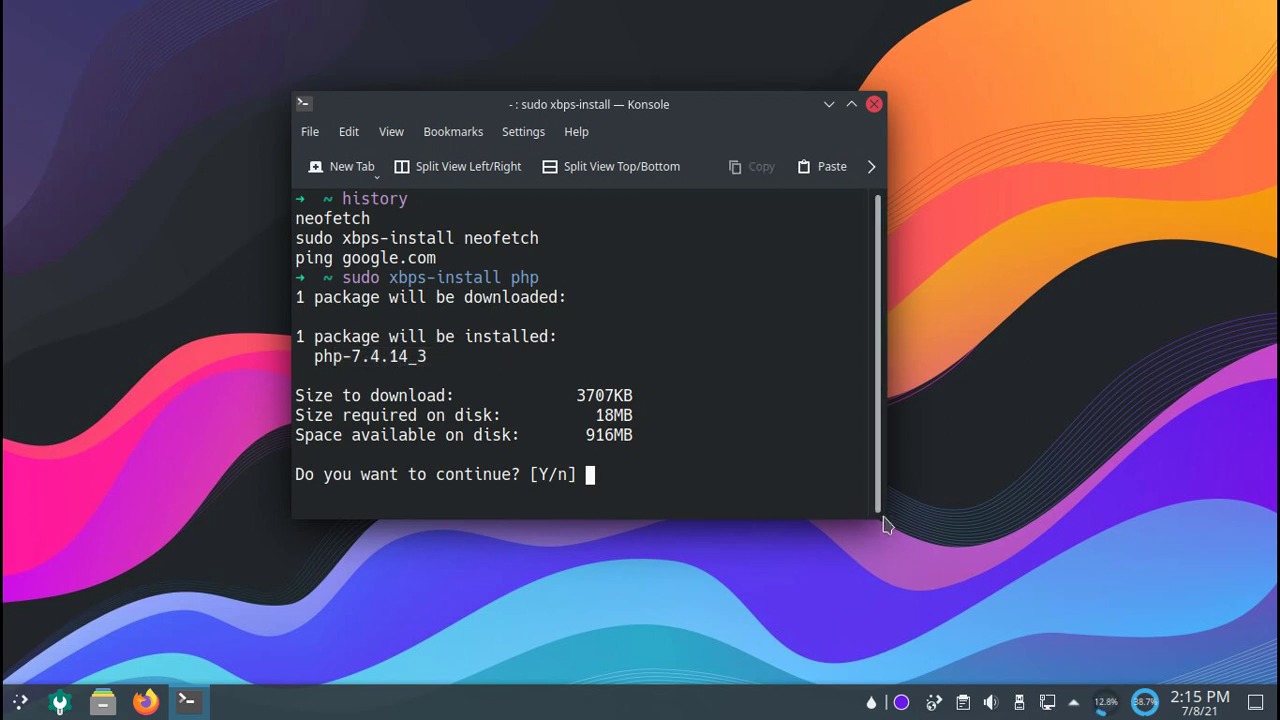
Step: Make the Konsole window taller, move it higher on the desktop, and decline the php installation with "n"
drag(859, 518, 859, 617)
drag(643, 113, 670, 82)
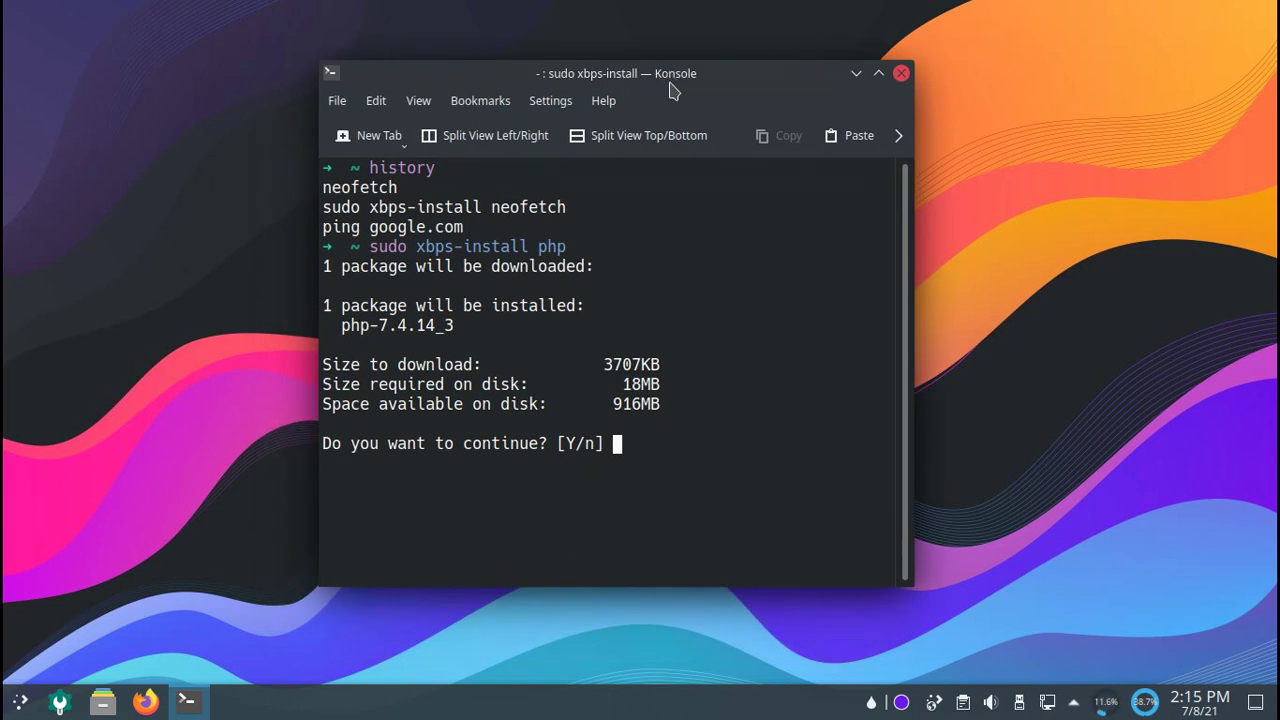
text(n)
key(Return)
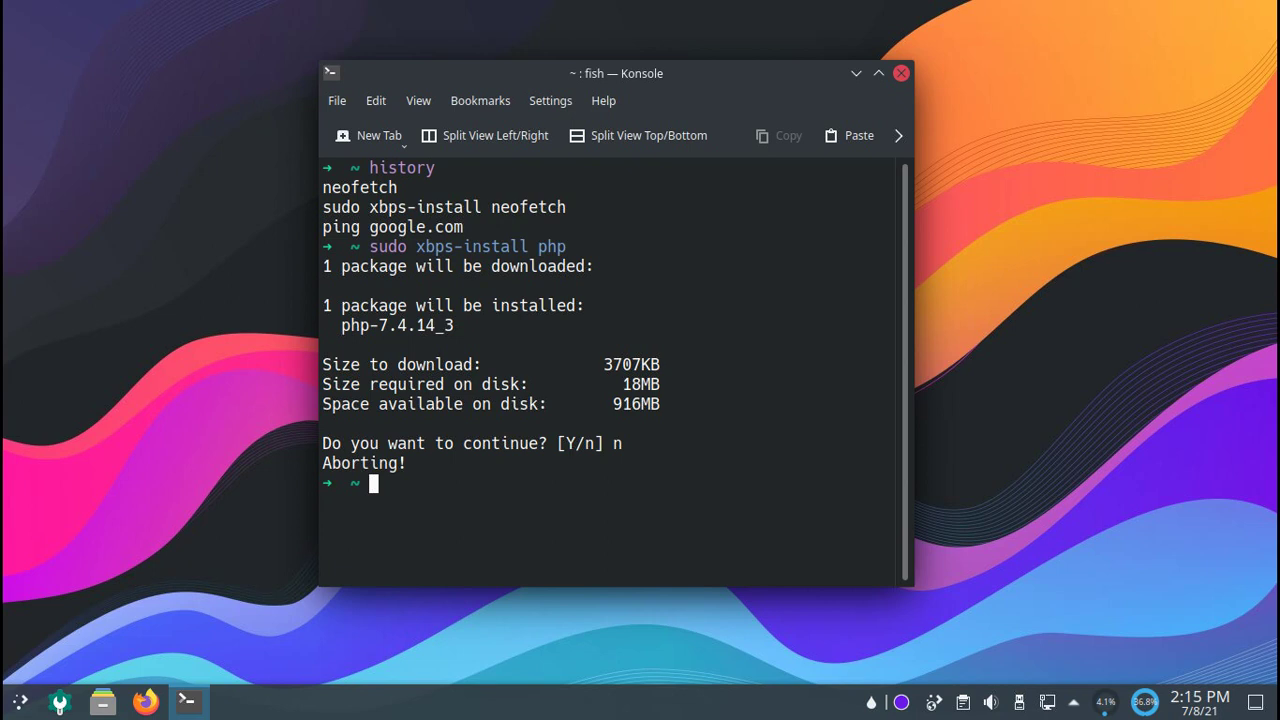
Step: Recall the xbps-install command, change its package to "kristall", and request package name completions
key(Up)
key(BackSpace)
key(BackSpace)
key(BackSpace)
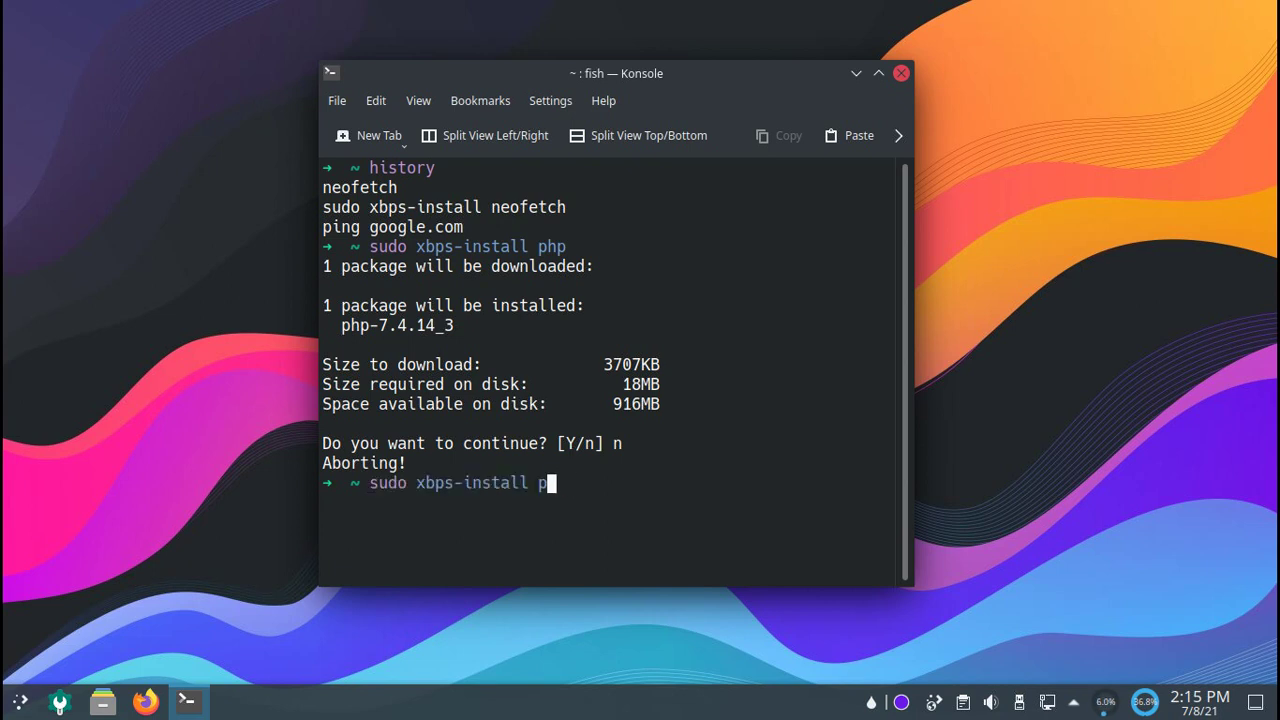
text(kr)
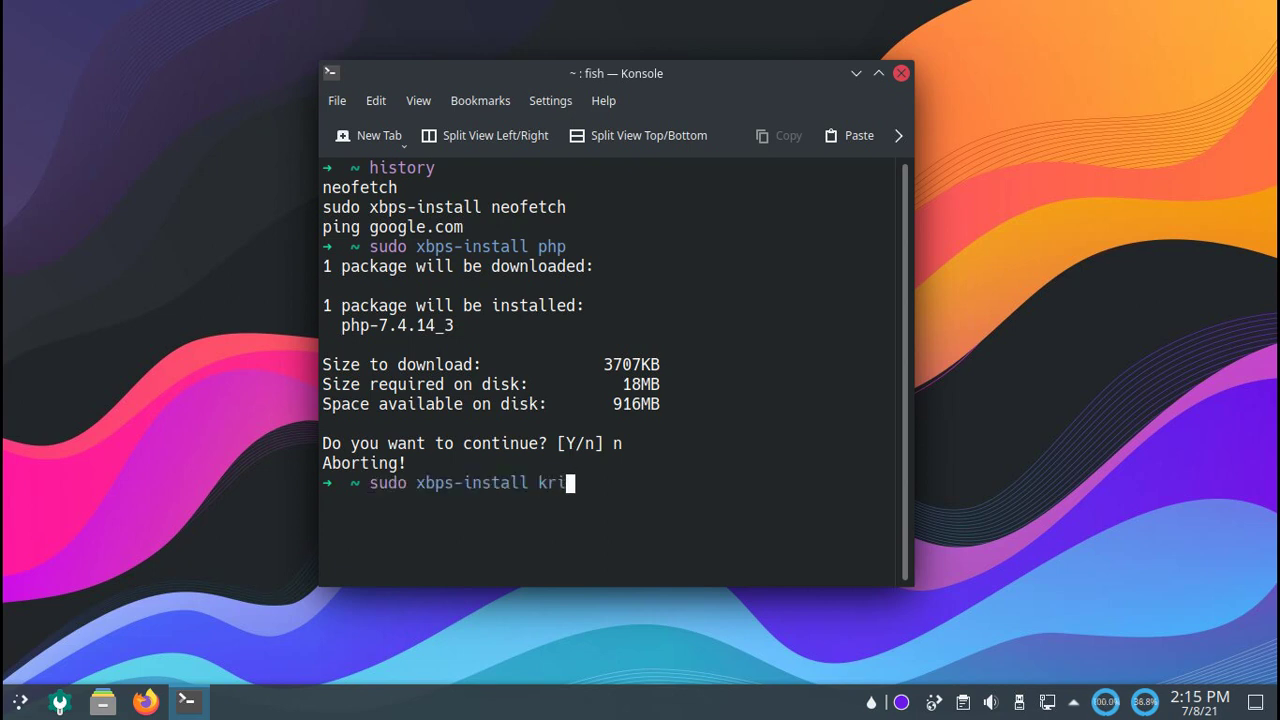
text(istall)
key(Tab)
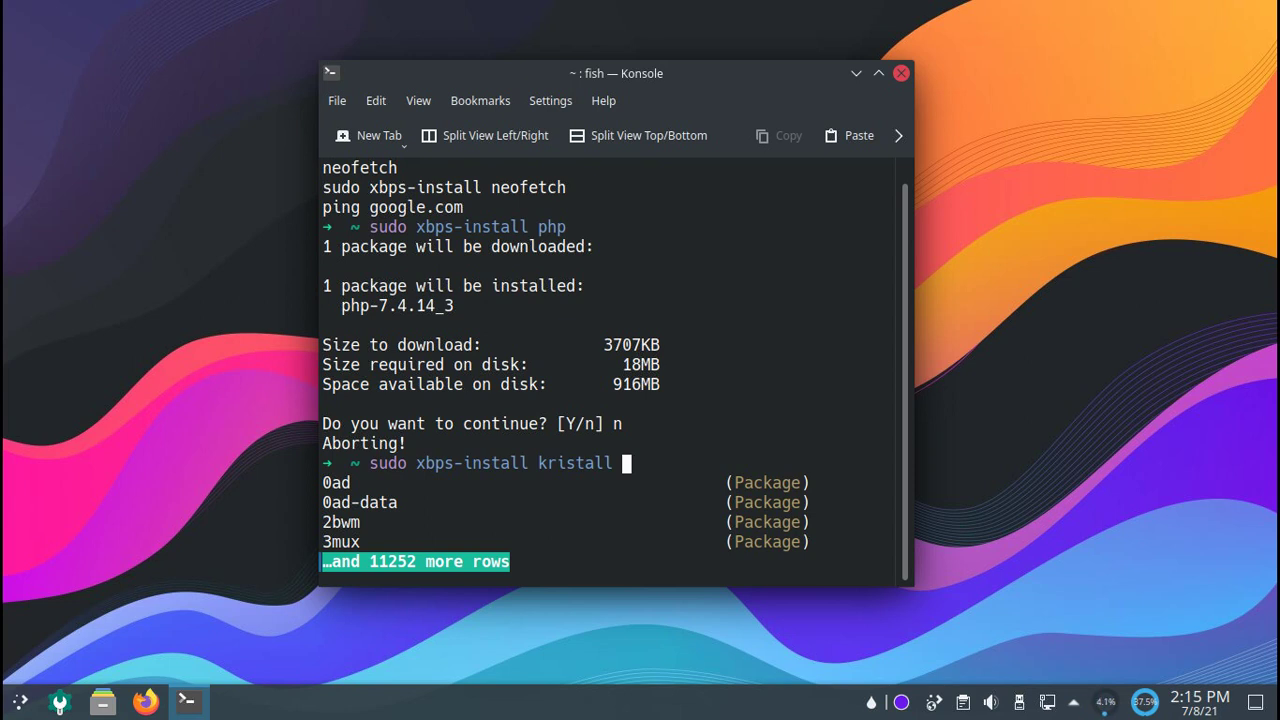
Step: Correct the package name to "krita" in the xbps-install command and list the matching packages
key(BackSpace)
key(BackSpace)
key(BackSpace)
key(BackSpace)
key(BackSpace)
key(BackSpace)
text(ta)
key(Tab)
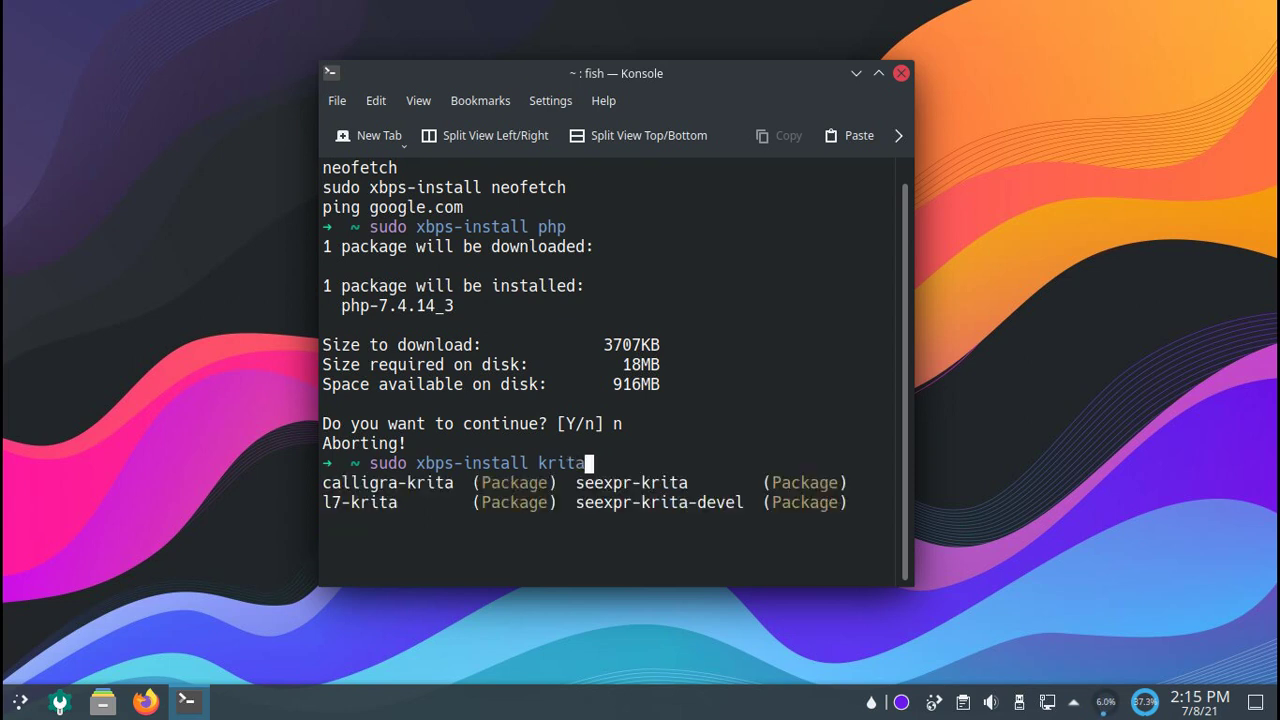
Step: Replace krita with "audaci", list the matching packages, and complete the name to "audacity"
key(BackSpace)
key(BackSpace)
key(BackSpace)
key(BackSpace)
key(BackSpace)
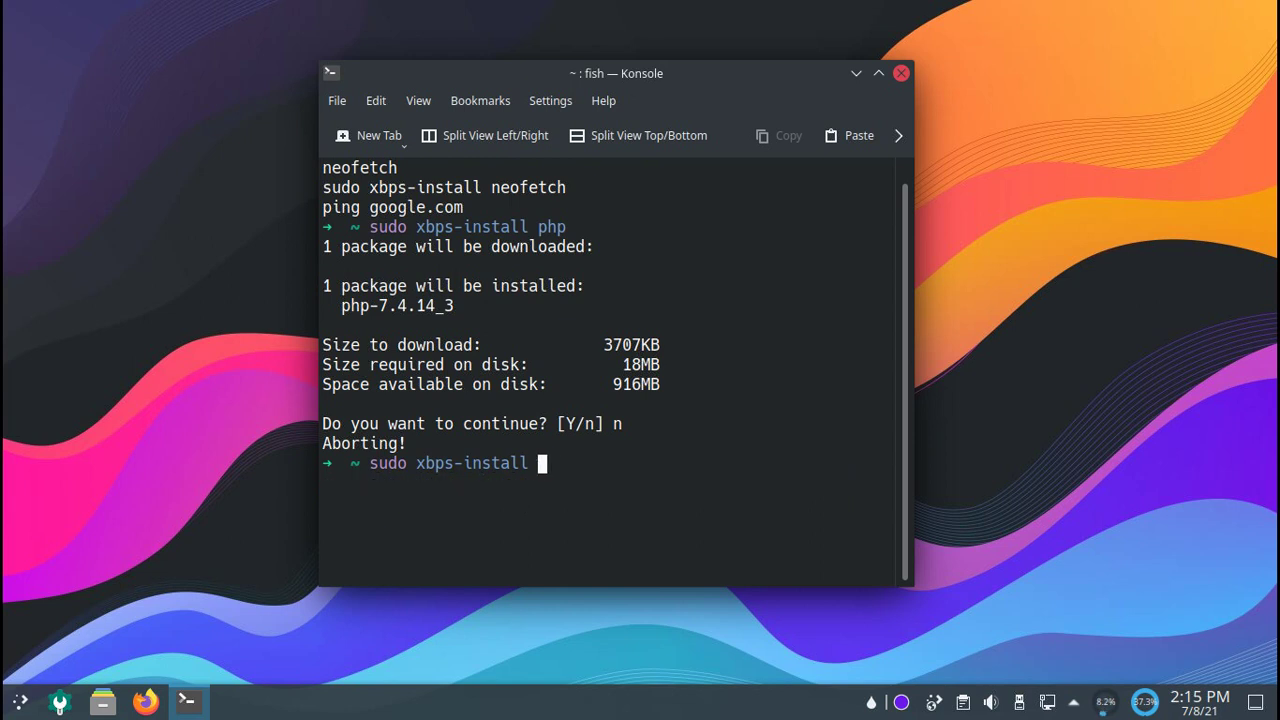
text(audaci)
key(Tab)
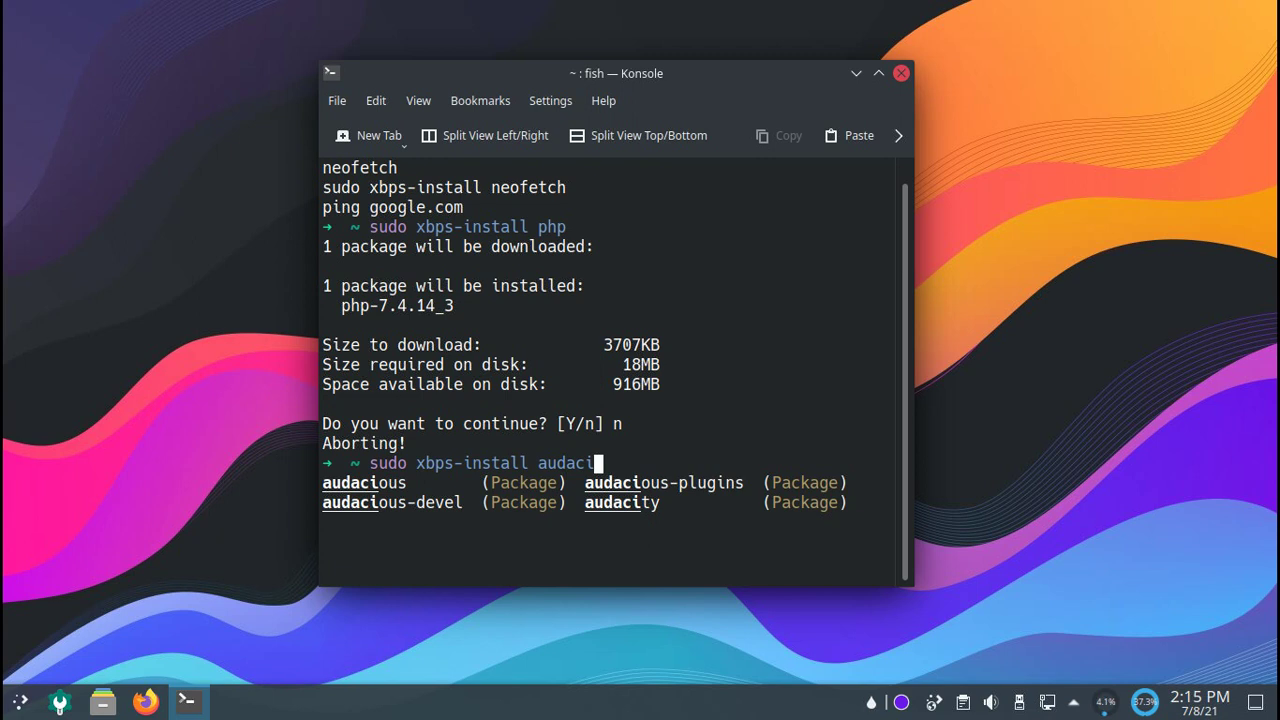
text(t)
key(Tab)
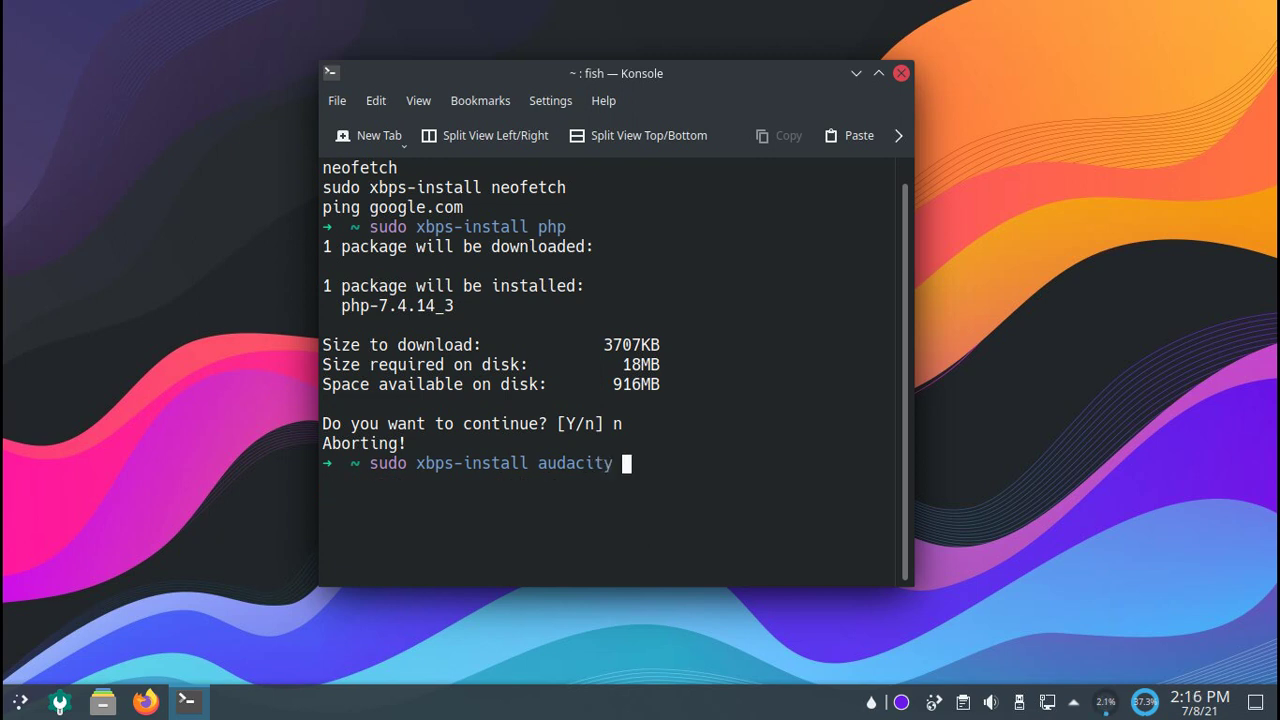
Step: Shorten the package name back to "audaci", list its completions again, and highlight audacity among them
key(BackSpace)
key(BackSpace)
key(BackSpace)
key(BackSpace)
text(i)
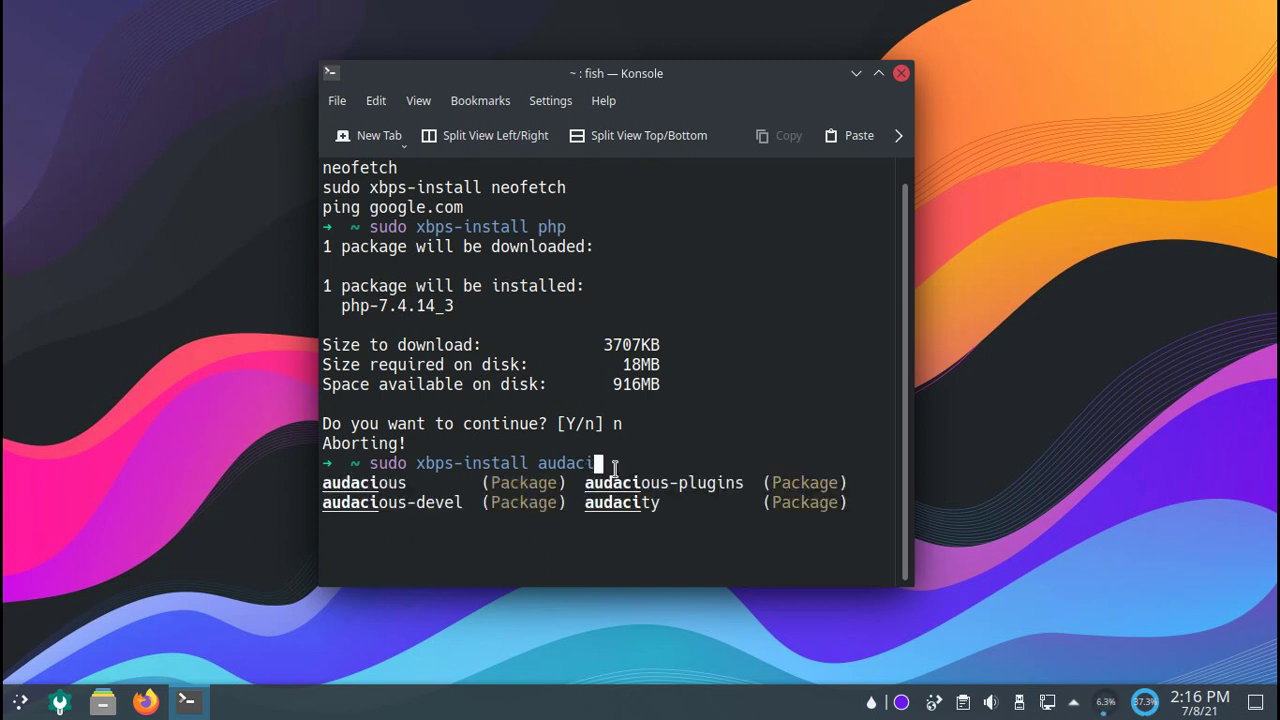
double_click(623, 510)
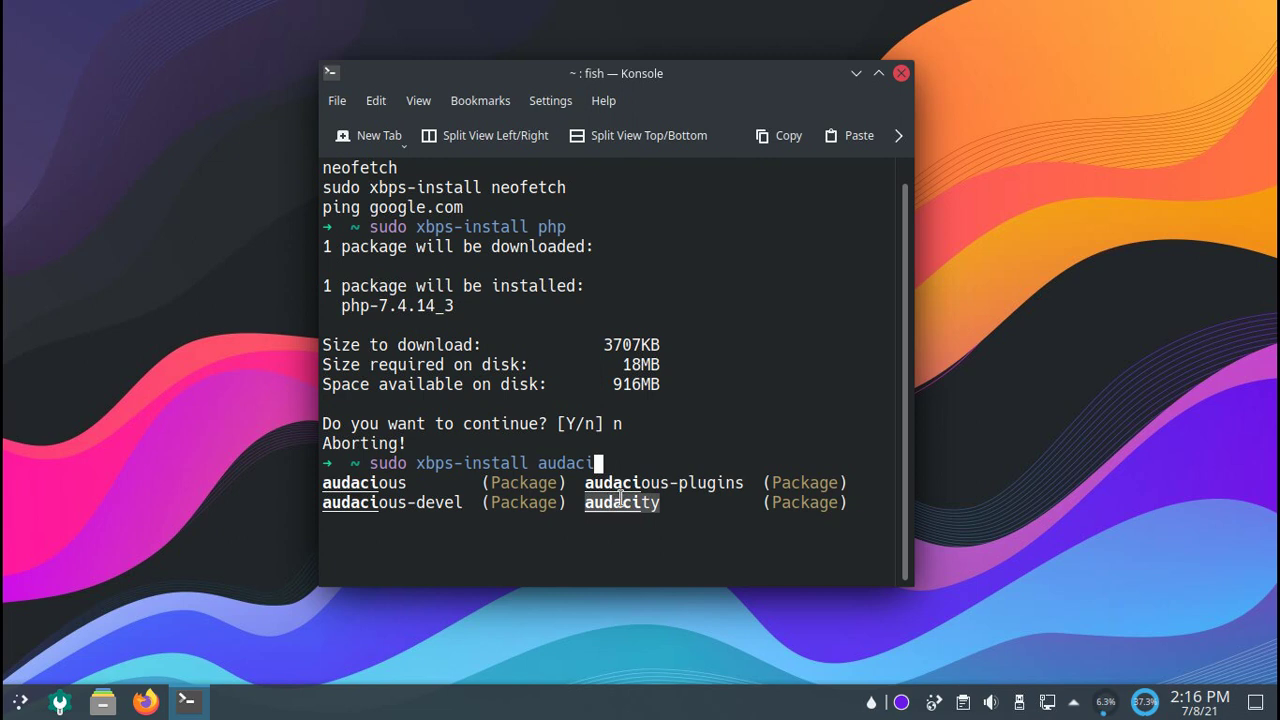
click(622, 503)
Step: Erase the xbps-install command after sudo and rewrite the line as "sudo apt update" without running it
key(BackSpace)
key(BackSpace)
key(BackSpace)
key(BackSpace)
key(BackSpace)
key(BackSpace)
key(BackSpace)
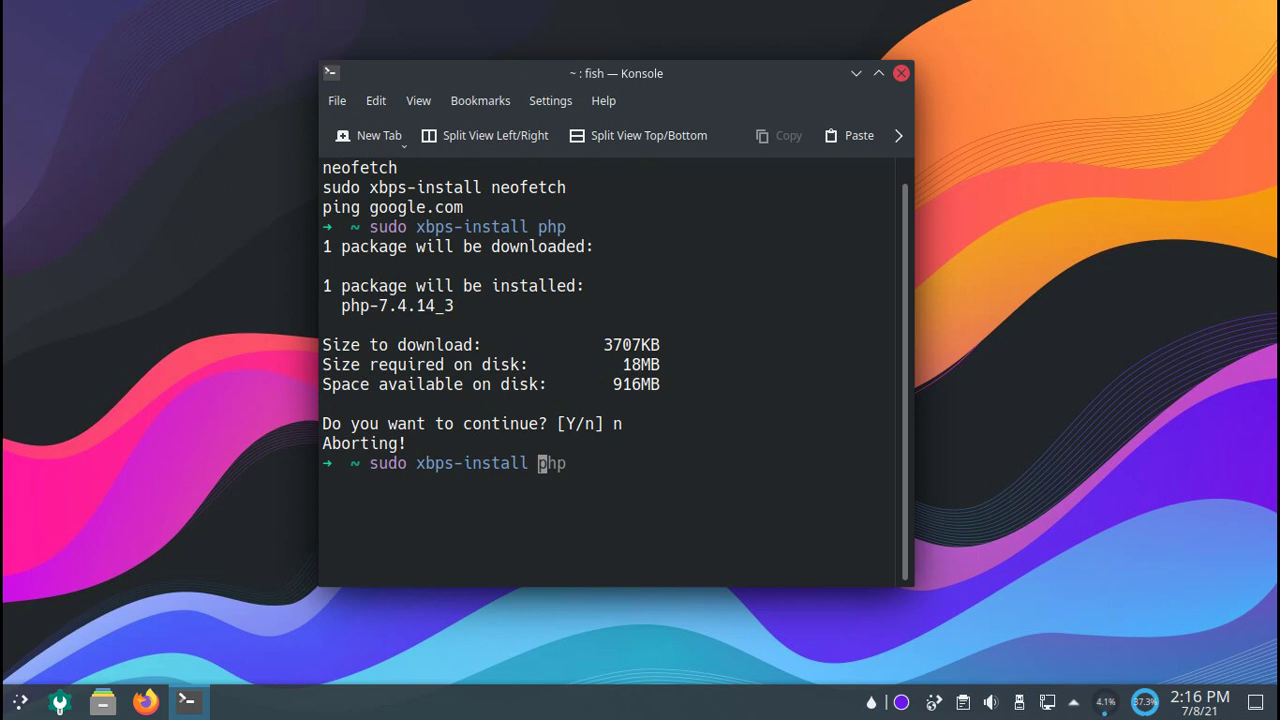
key(BackSpace)
key(BackSpace)
key(BackSpace)
key(BackSpace)
key(BackSpace)
key(BackSpace)
key(BackSpace)
key(BackSpace)
key(BackSpace)
key(BackSpace)
key(BackSpace)
key(BackSpace)
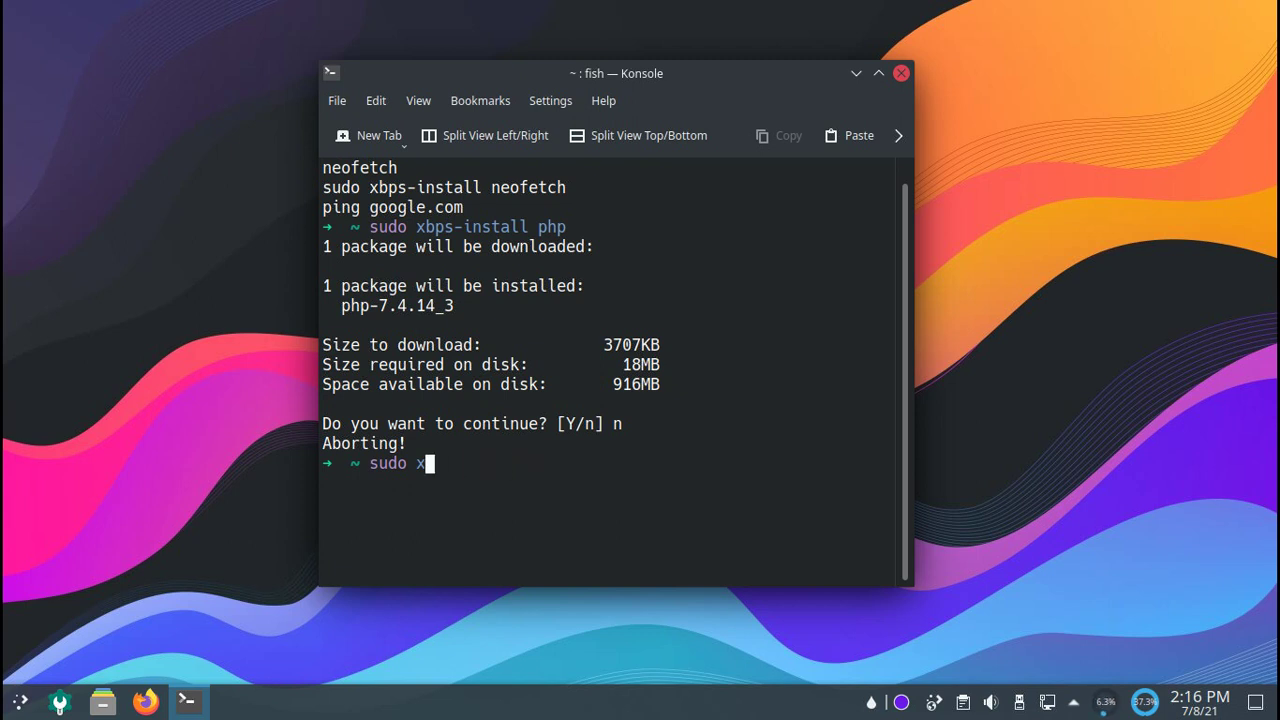
key(BackSpace)
text(apt update)
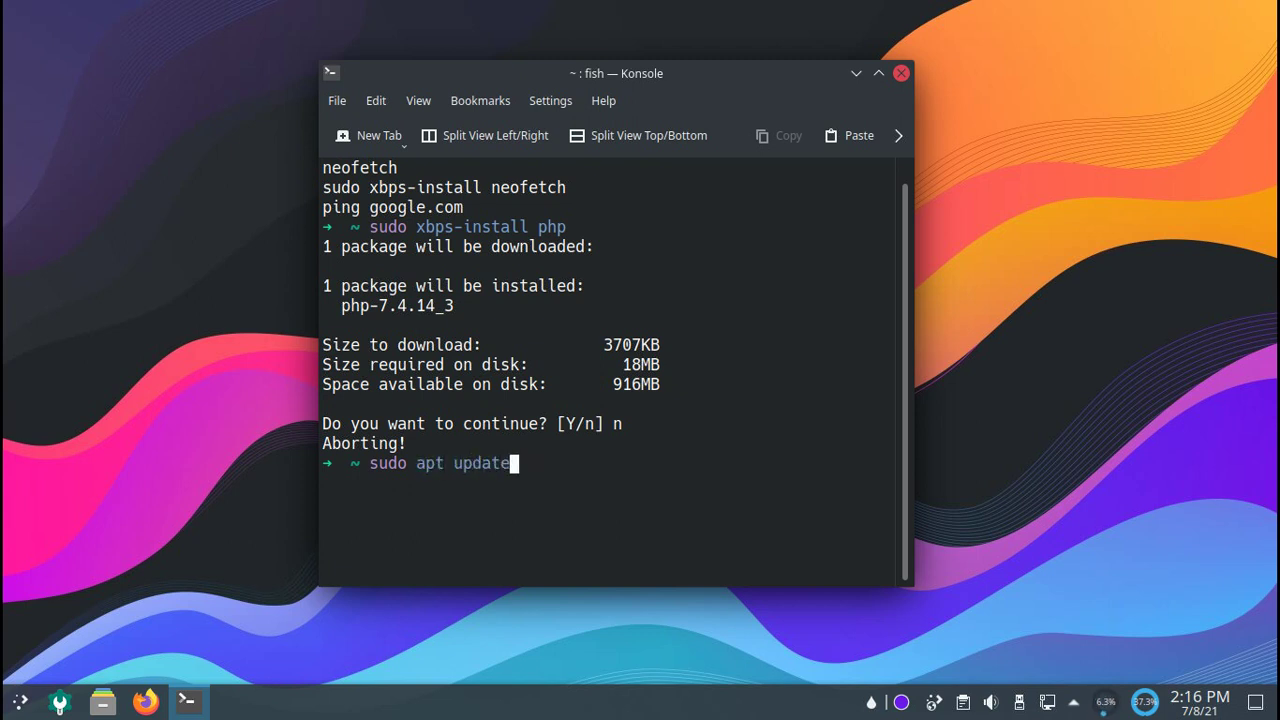
Step: Change the unexecuted apt command to "sudo apt install php"
key(BackSpace)
key(BackSpace)
key(BackSpace)
key(BackSpace)
key(BackSpace)
key(BackSpace)
text(install php)
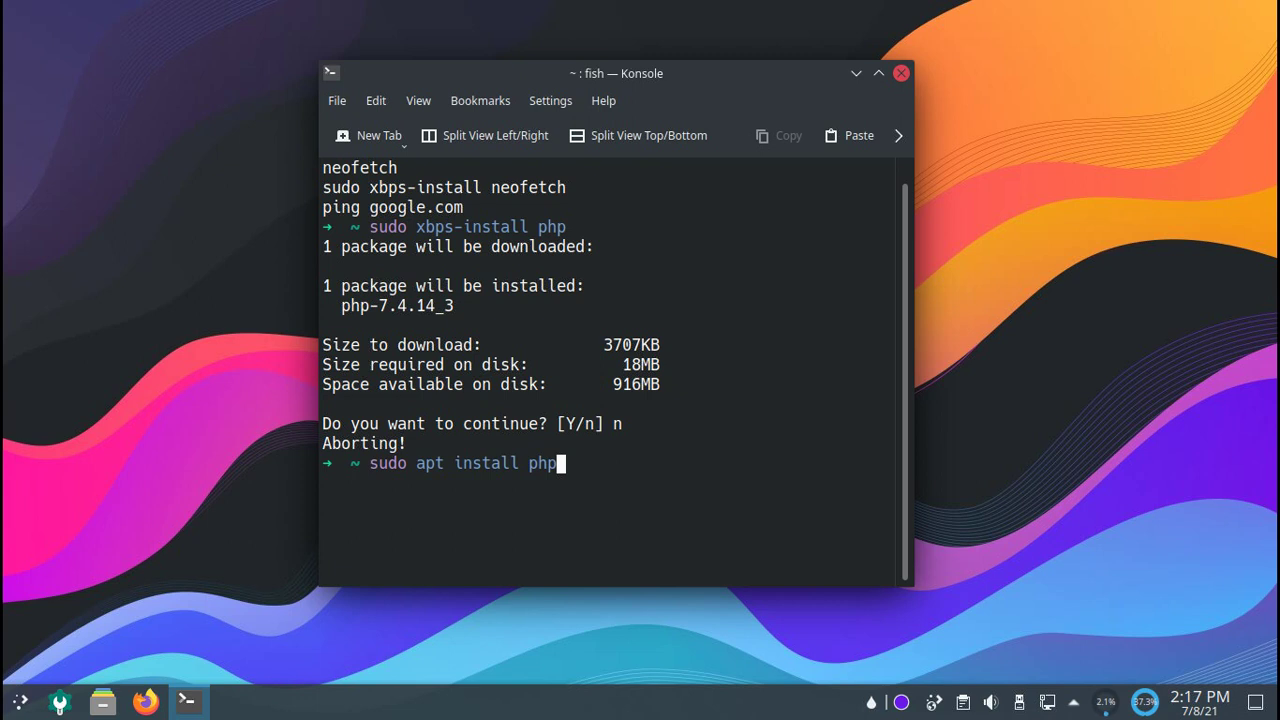
Step: Erase the unexecuted apt command and recall "sudo xbps-install neofetch" from the command history without running it
key(BackSpace)
key(BackSpace)
key(BackSpace)
key(BackSpace)
key(BackSpace)
key(BackSpace)
key(BackSpace)
key(BackSpace)
key(BackSpace)
key(BackSpace)
key(BackSpace)
key(BackSpace)
key(BackSpace)
key(BackSpace)
key(BackSpace)
key(BackSpace)
key(BackSpace)
key(BackSpace)
key(BackSpace)
key(BackSpace)
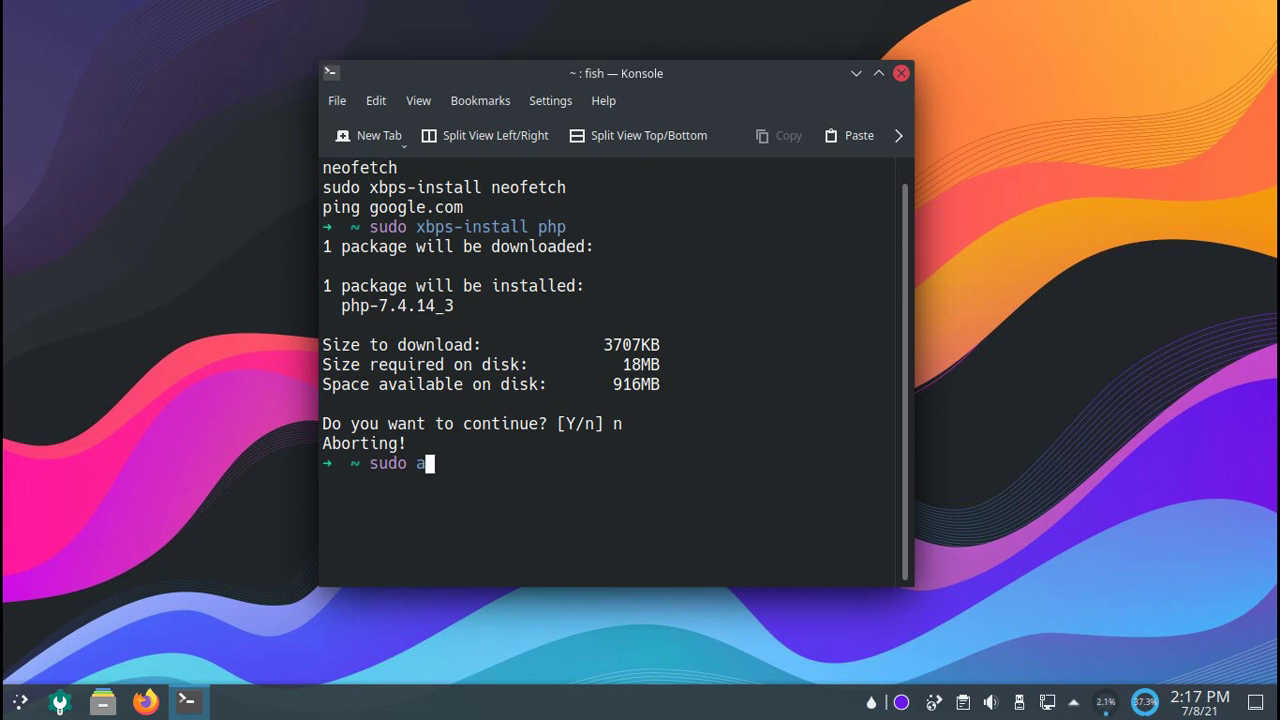
key(Up)
key(Up)
key(Up)
key(Up)
key(Up)
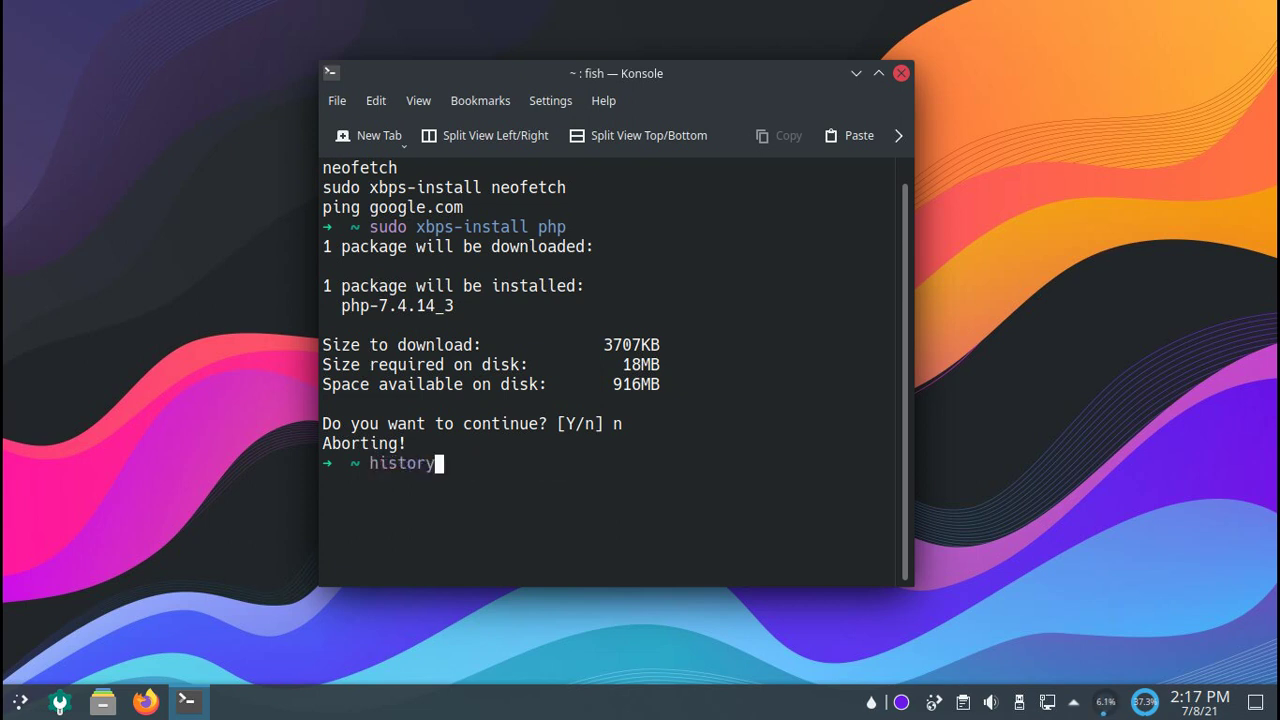
key(Down)
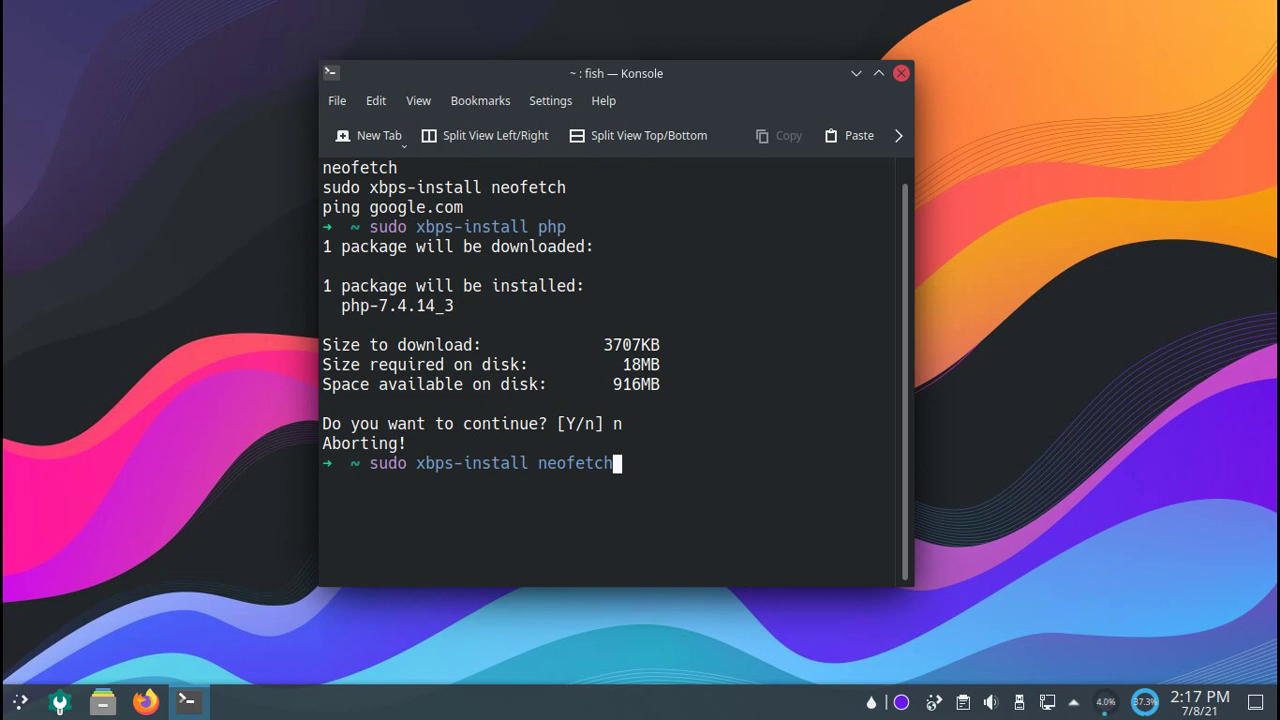
Step: Erase the recalled neofetch installation command and clear the terminal screen
key(BackSpace)
key(BackSpace)
key(BackSpace)
key(BackSpace)
key(BackSpace)
key(BackSpace)
key(BackSpace)
key(BackSpace)
key(BackSpace)
key(BackSpace)
key(BackSpace)
key(BackSpace)
key(BackSpace)
key(BackSpace)
key(BackSpace)
key(BackSpace)
key(BackSpace)
key(BackSpace)
key(BackSpace)
key(BackSpace)
key(BackSpace)
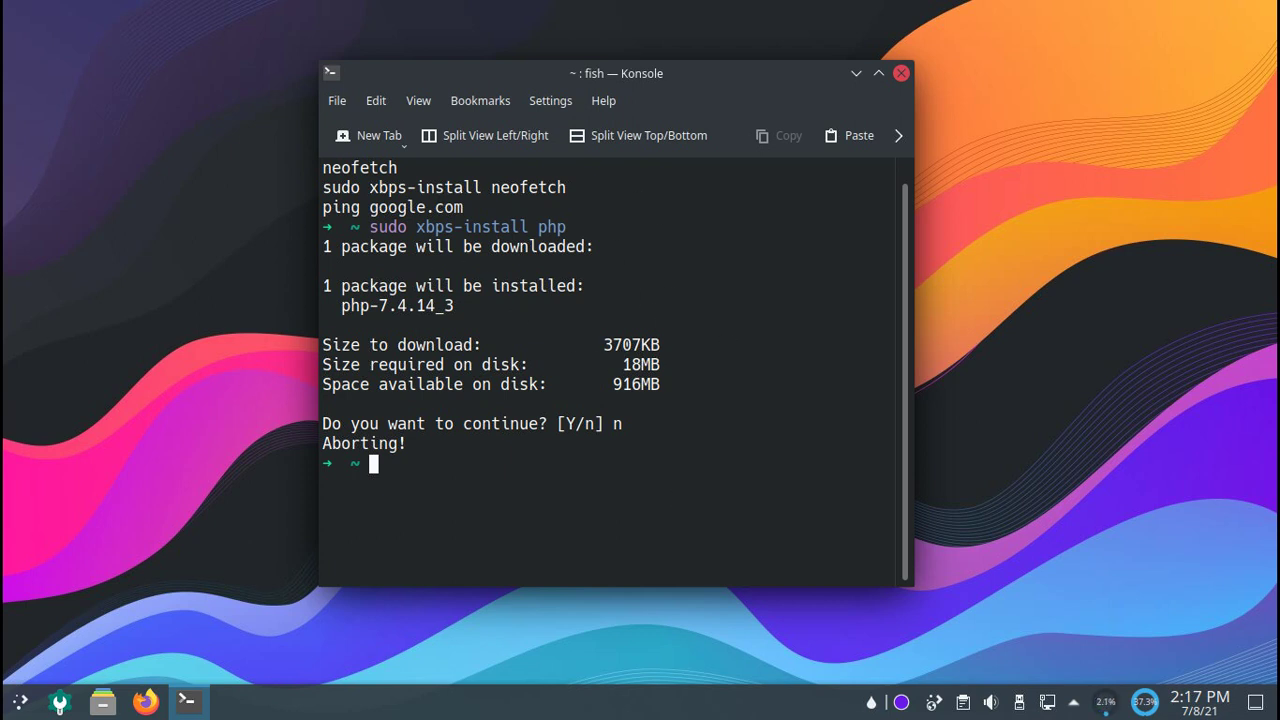
key(ctrl+l)
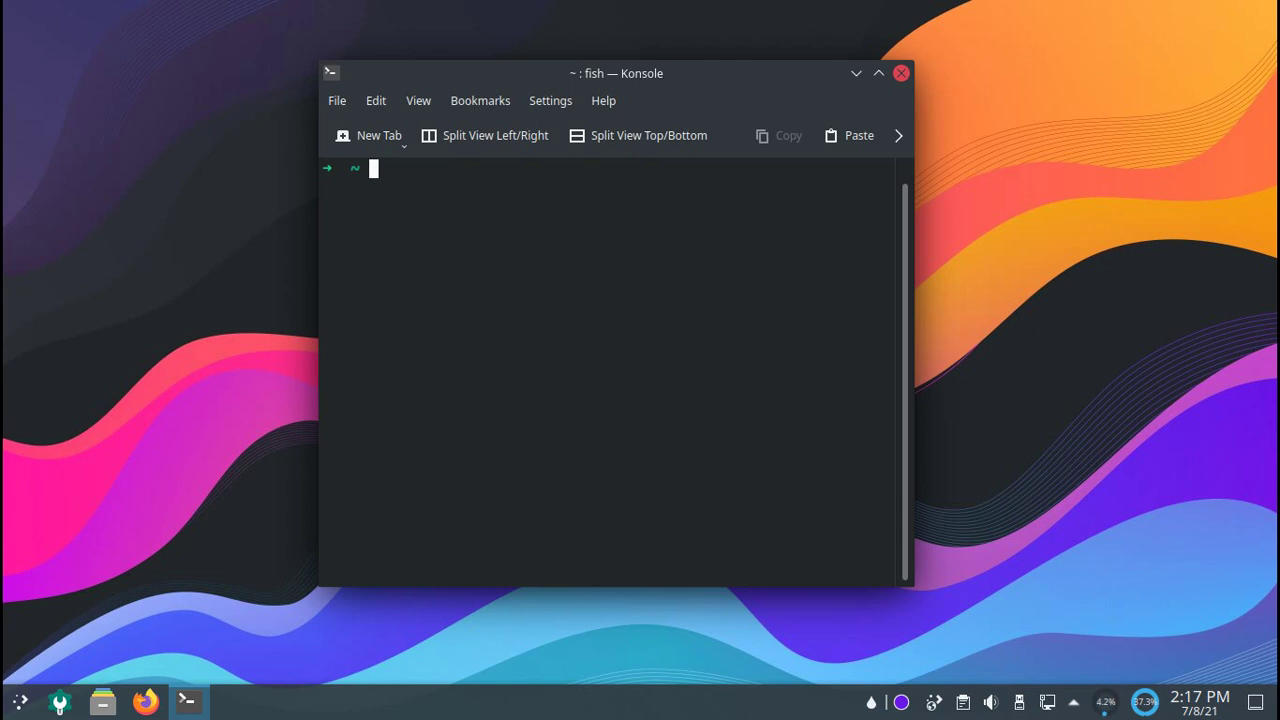
Step: Run "sudo langitketujuh-install" in a maximized terminal window and continue past the welcome message to the installation menu
click(29, 705)
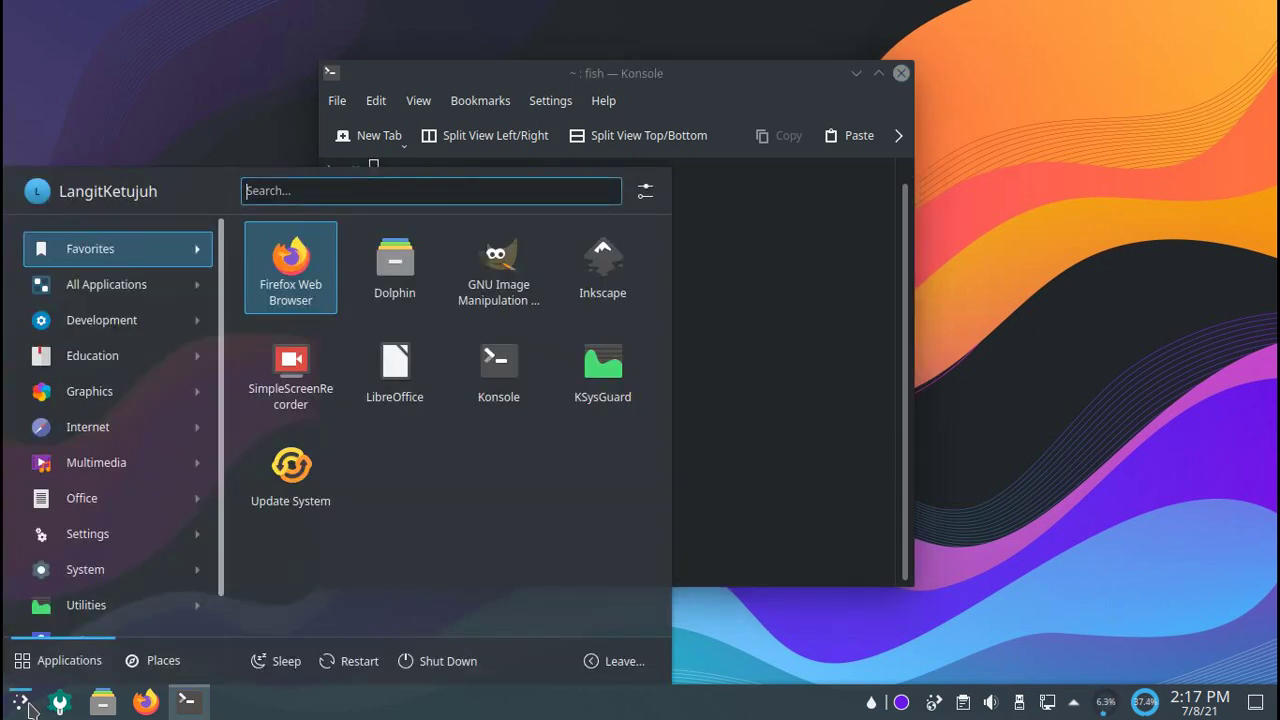
key(Escape)
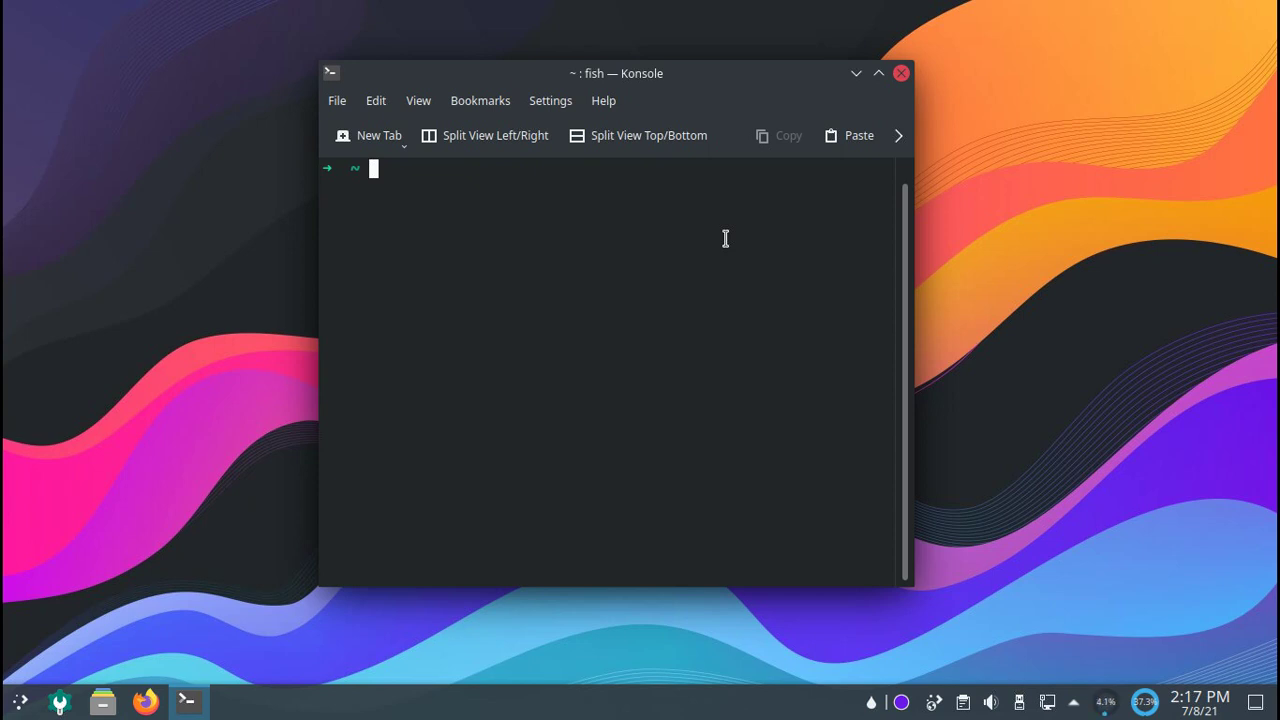
text(sudo langi)
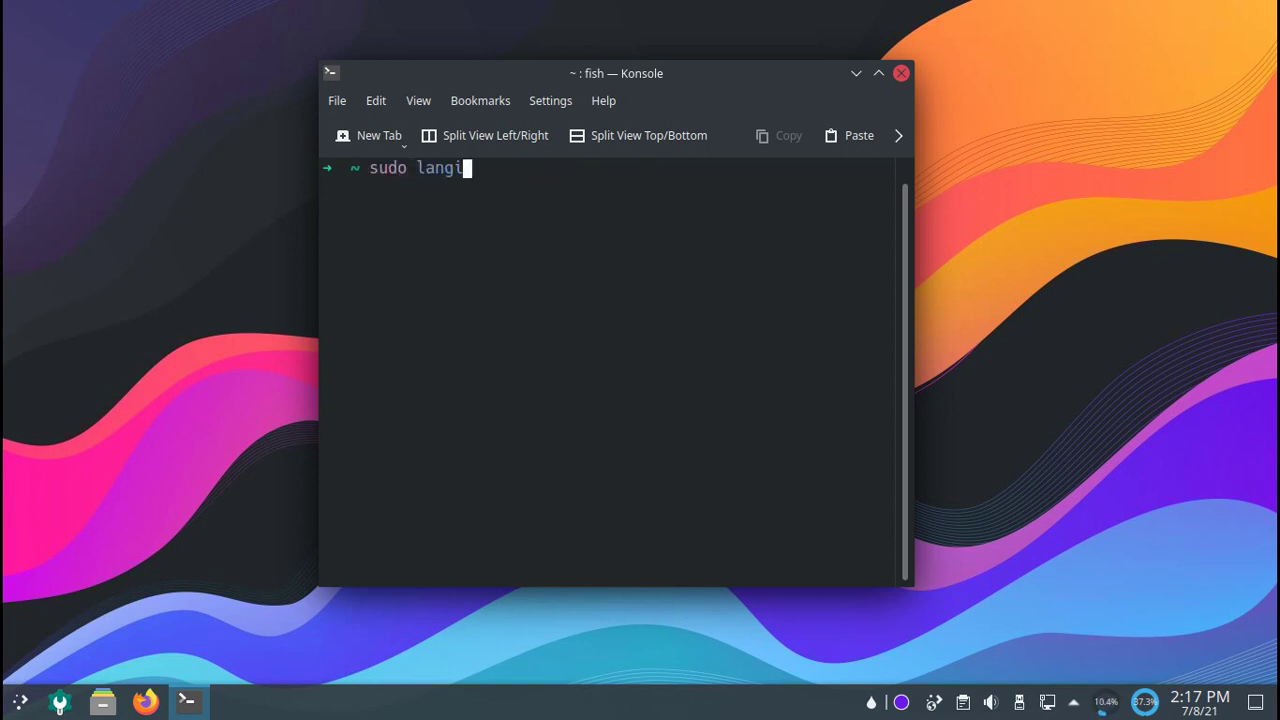
key(Tab)
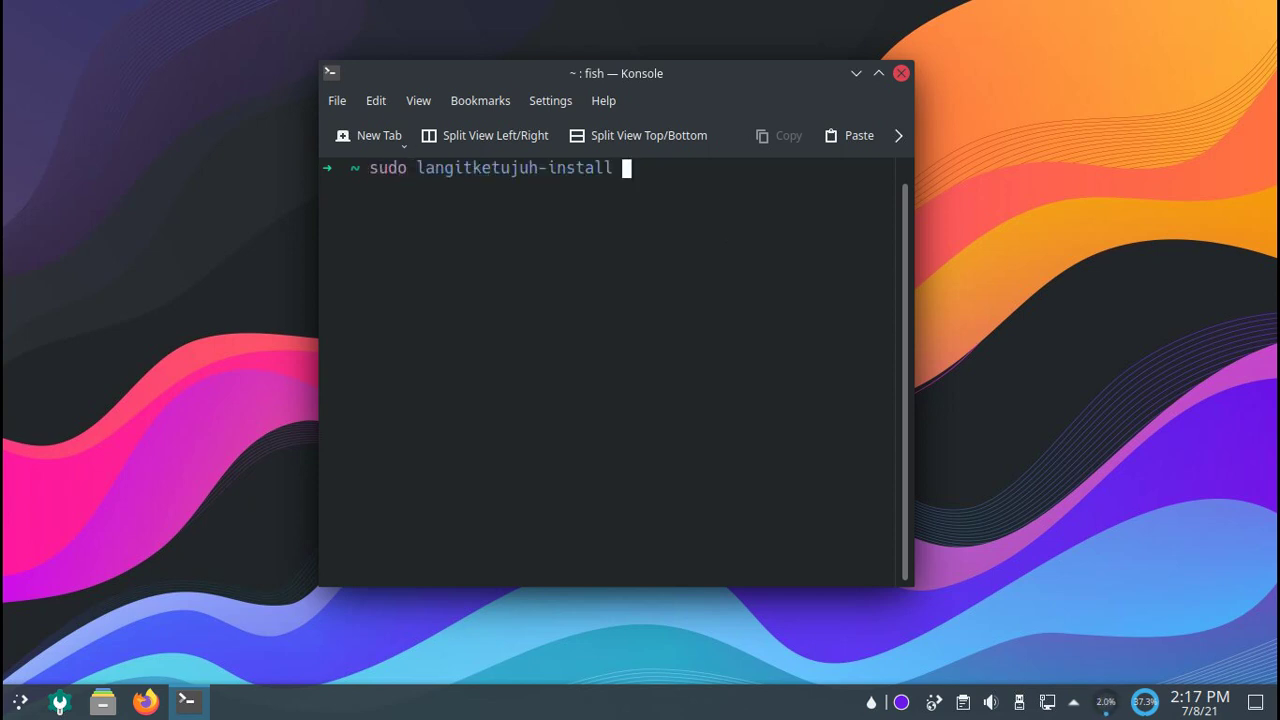
key(Return)
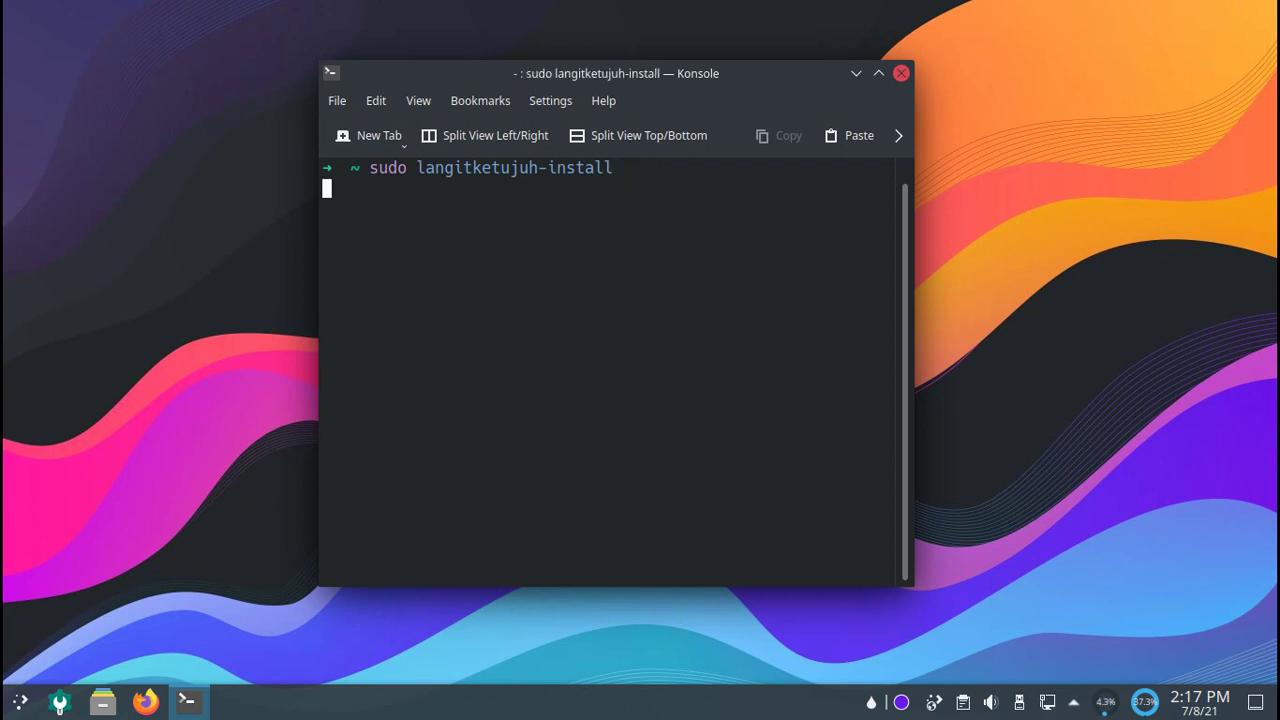
click(877, 73)
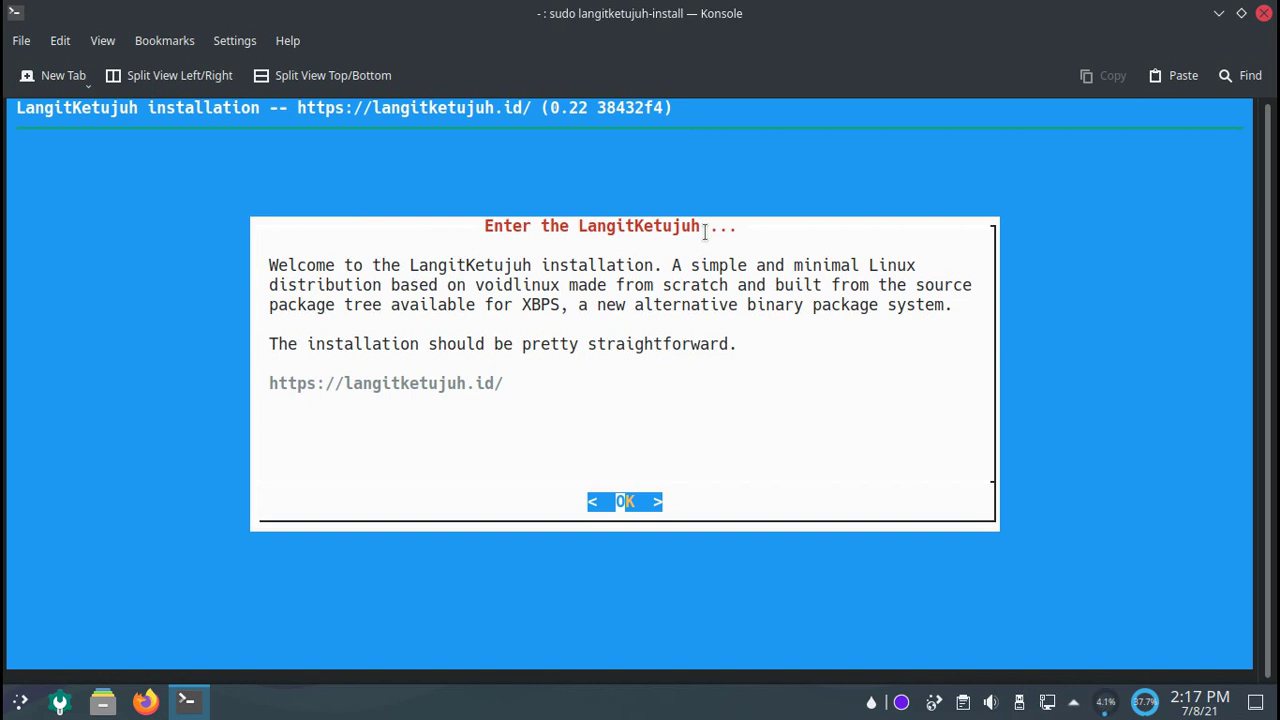
key(Return)
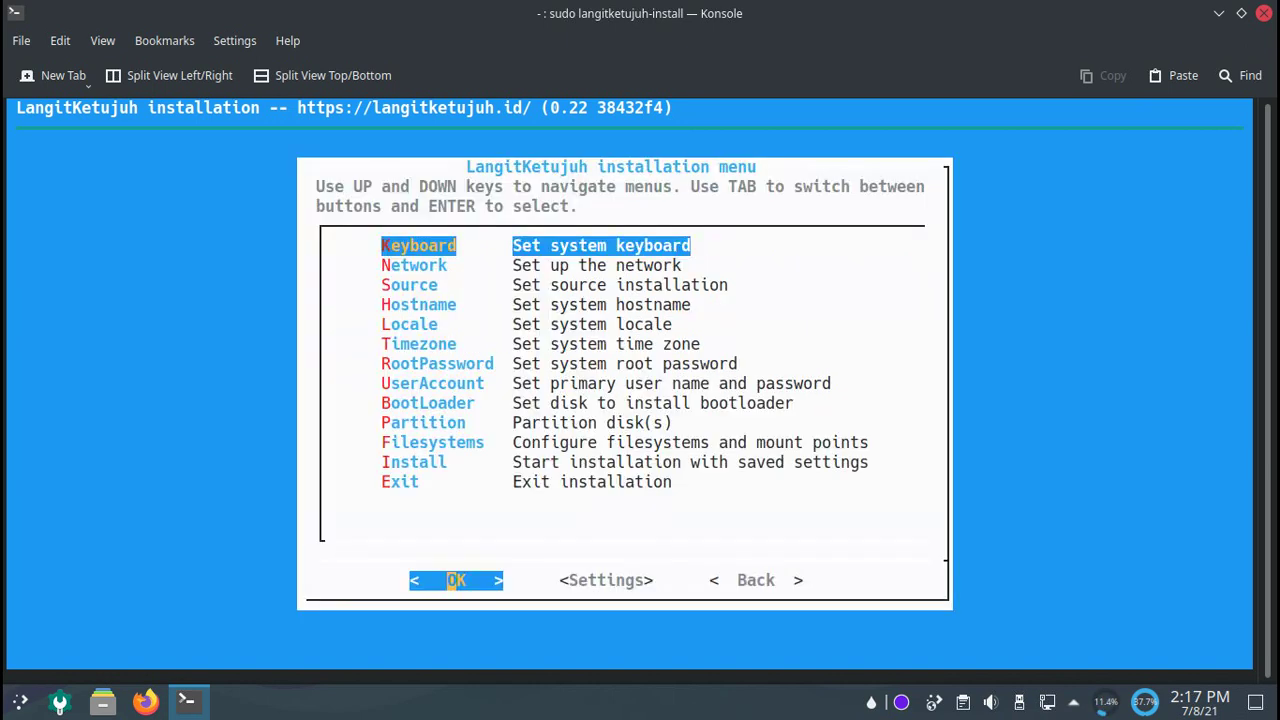
Step: View the keymap choices under the installer's Keyboard entry, then go back without selecting a keymap
key(Down)
key(Down)
key(Down)
key(Down)
key(Down)
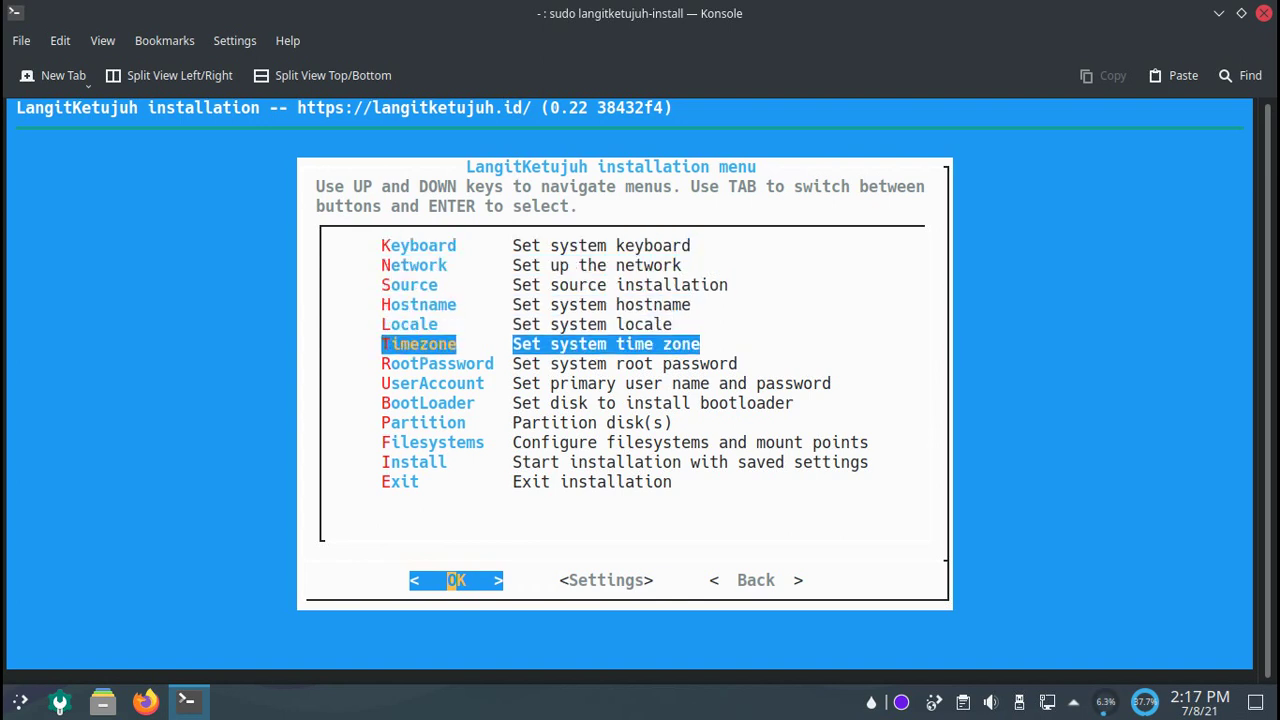
key(Up)
key(Up)
key(Up)
key(Up)
key(Up)
key(Return)
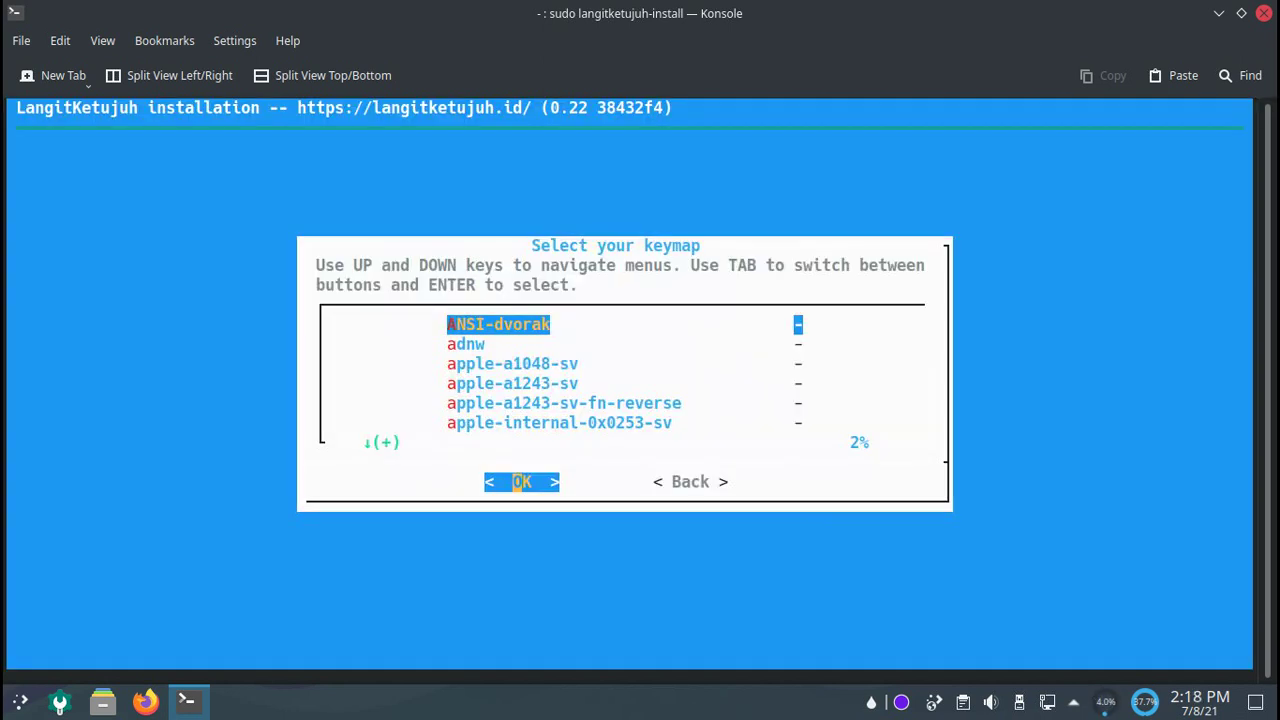
key(Tab)
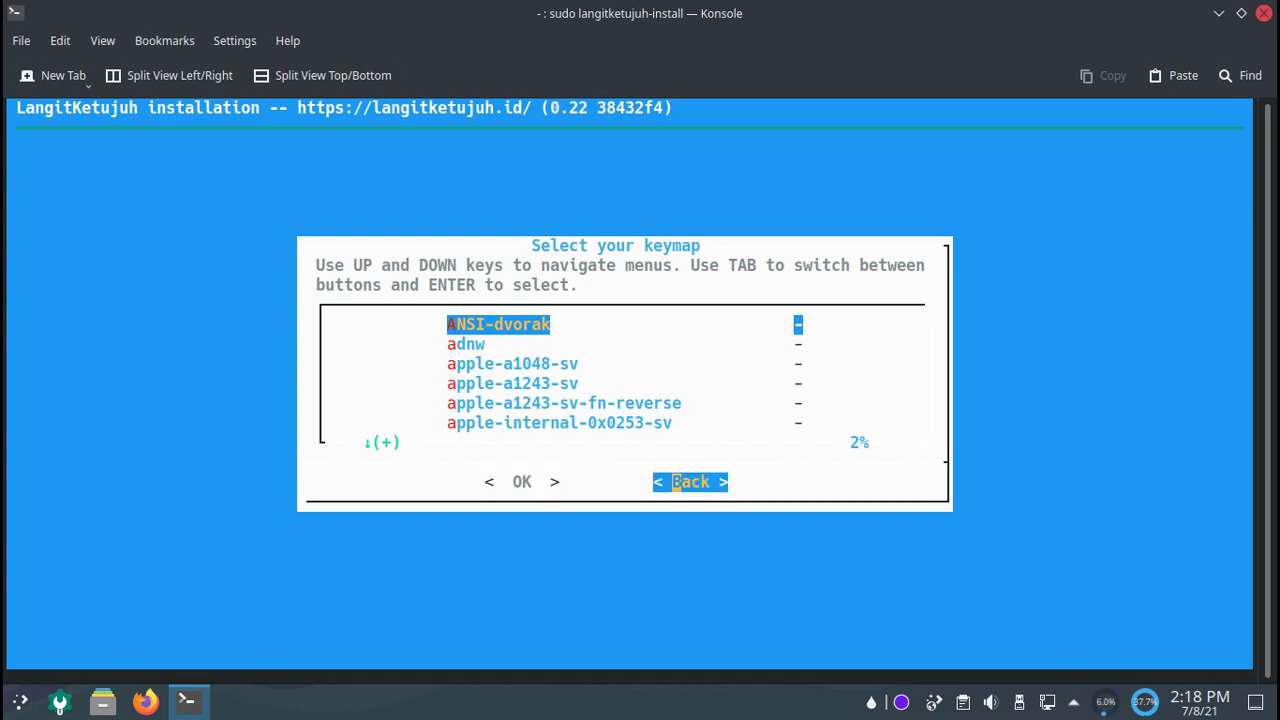
key(Return)
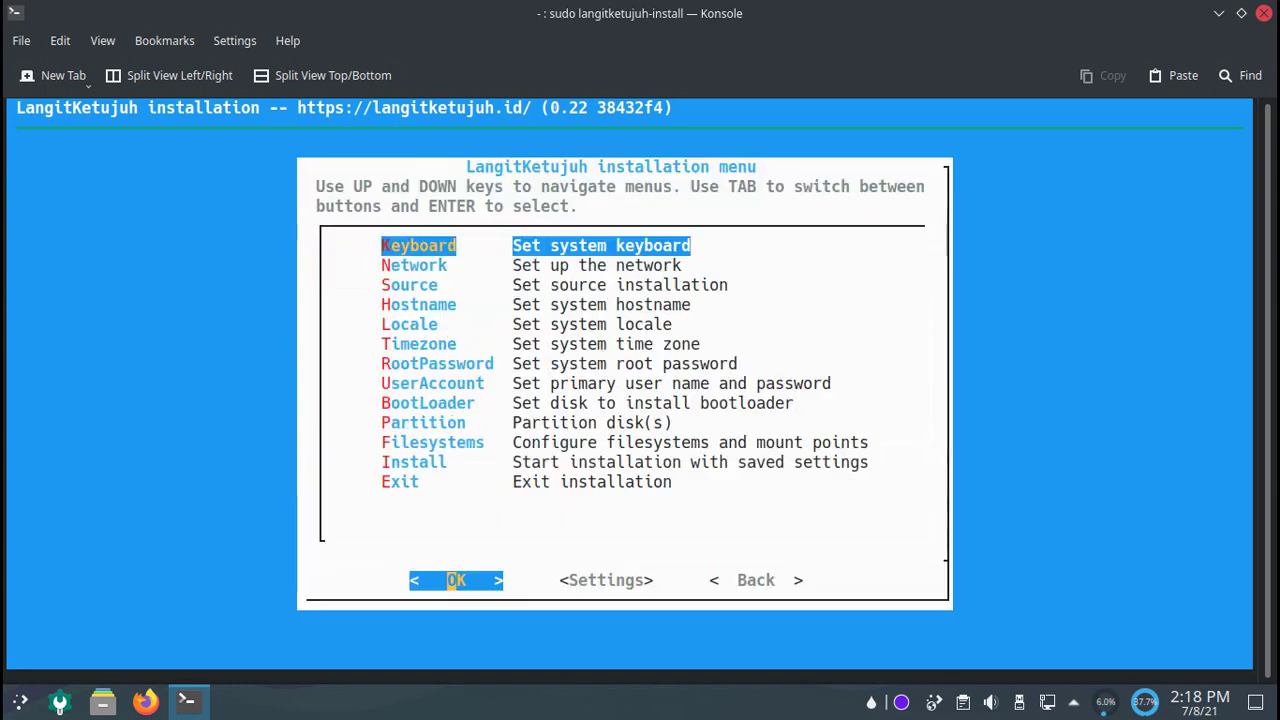
Step: View the network interfaces offered by the installer's Network entry, then go back without configuring one
key(Down)
key(Return)
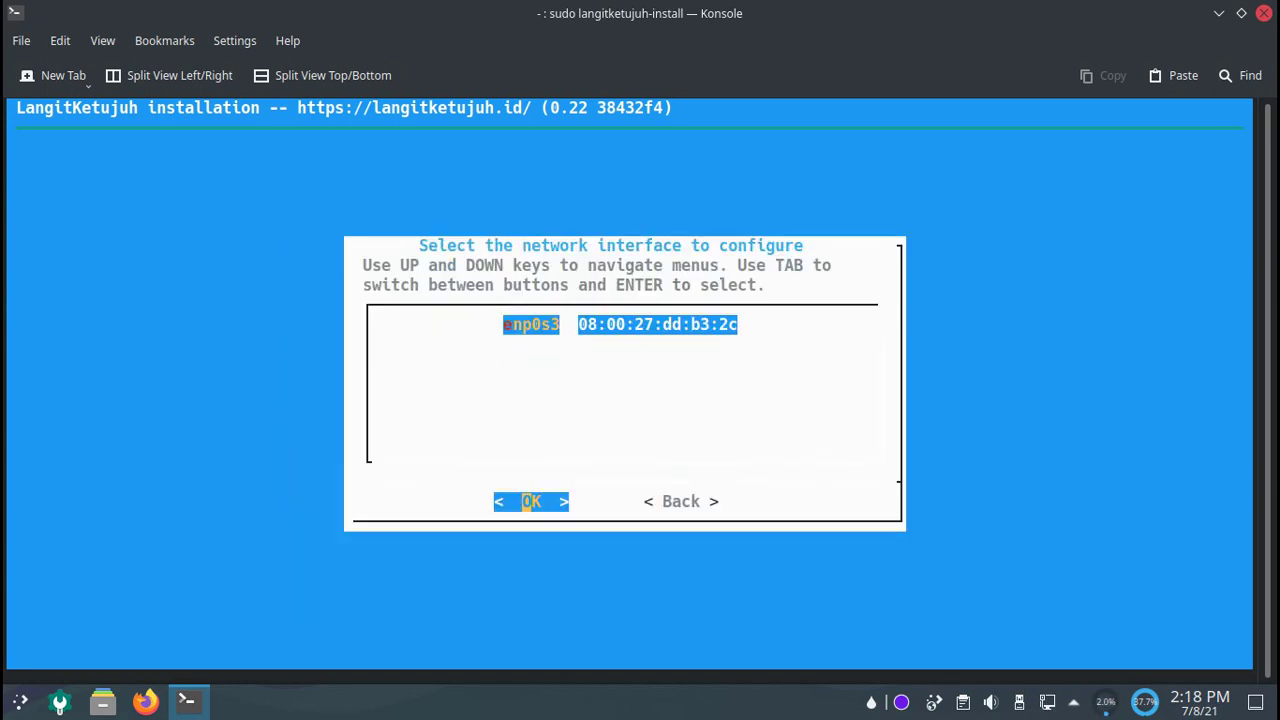
key(Tab)
key(Return)
Step: Open the installer's Hostname entry and return to the installation menu without setting a machine hostname
key(Down)
key(Down)
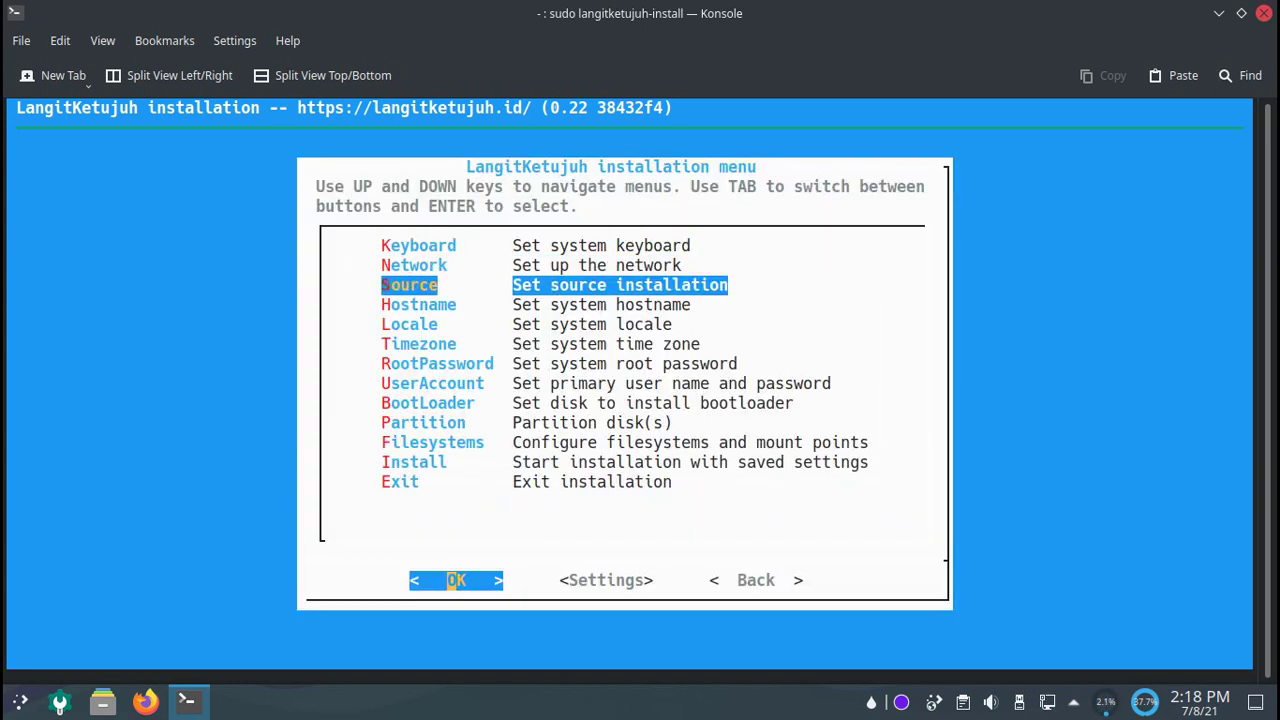
key(Down)
key(Return)
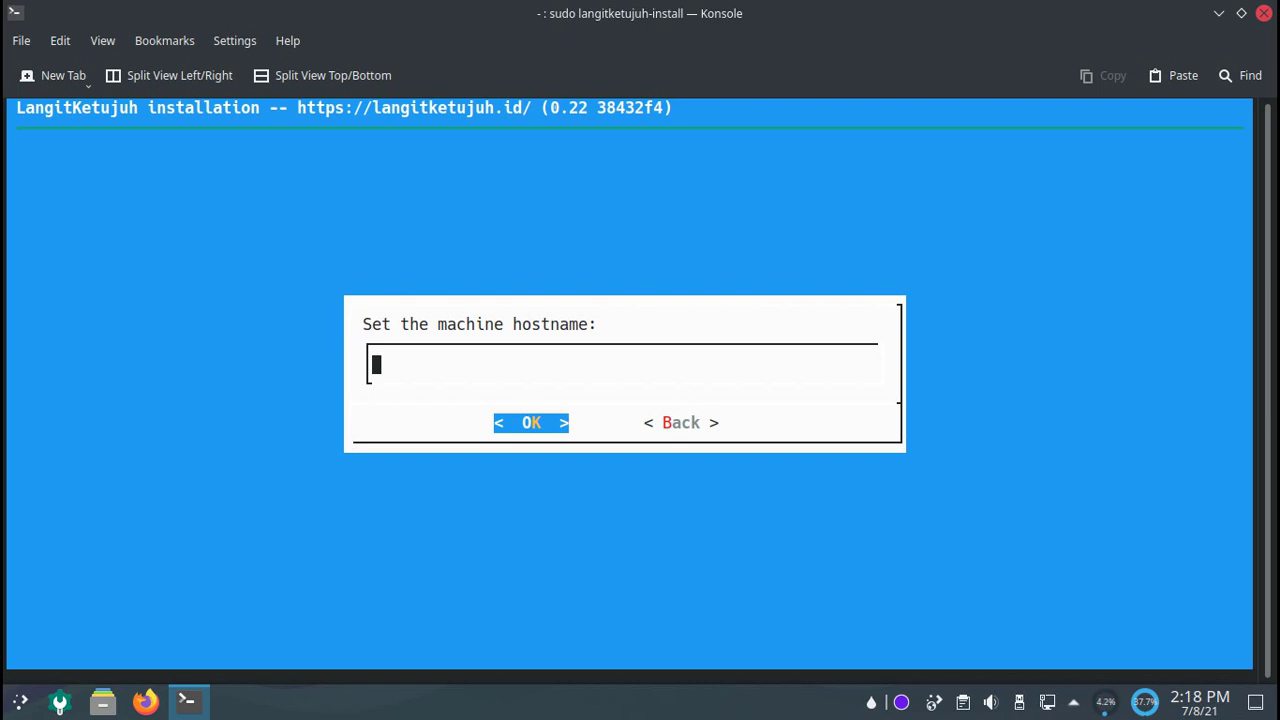
key(Tab)
key(Tab)
key(Return)
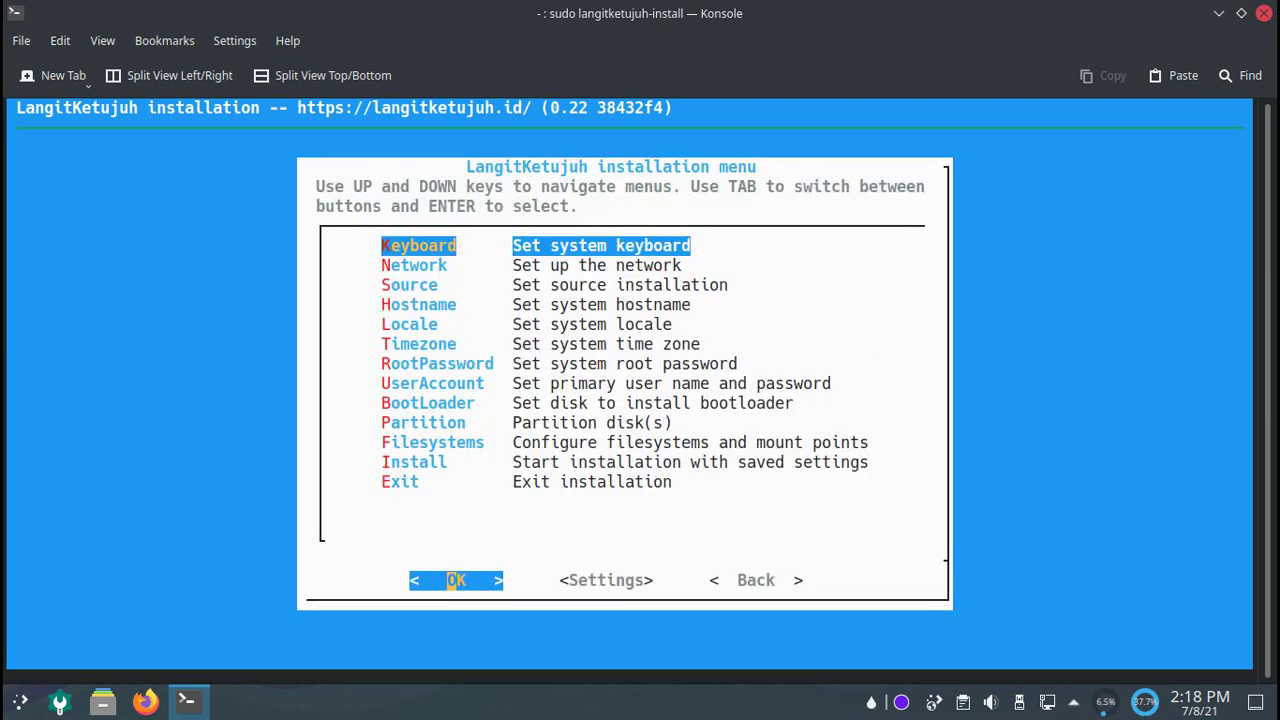
Step: Examine the installation menu entries from Keyboard down to Install, going back to the BootLoader and Partition entries
key(Down)
key(Down)
key(Down)
key(Down)
key(Down)
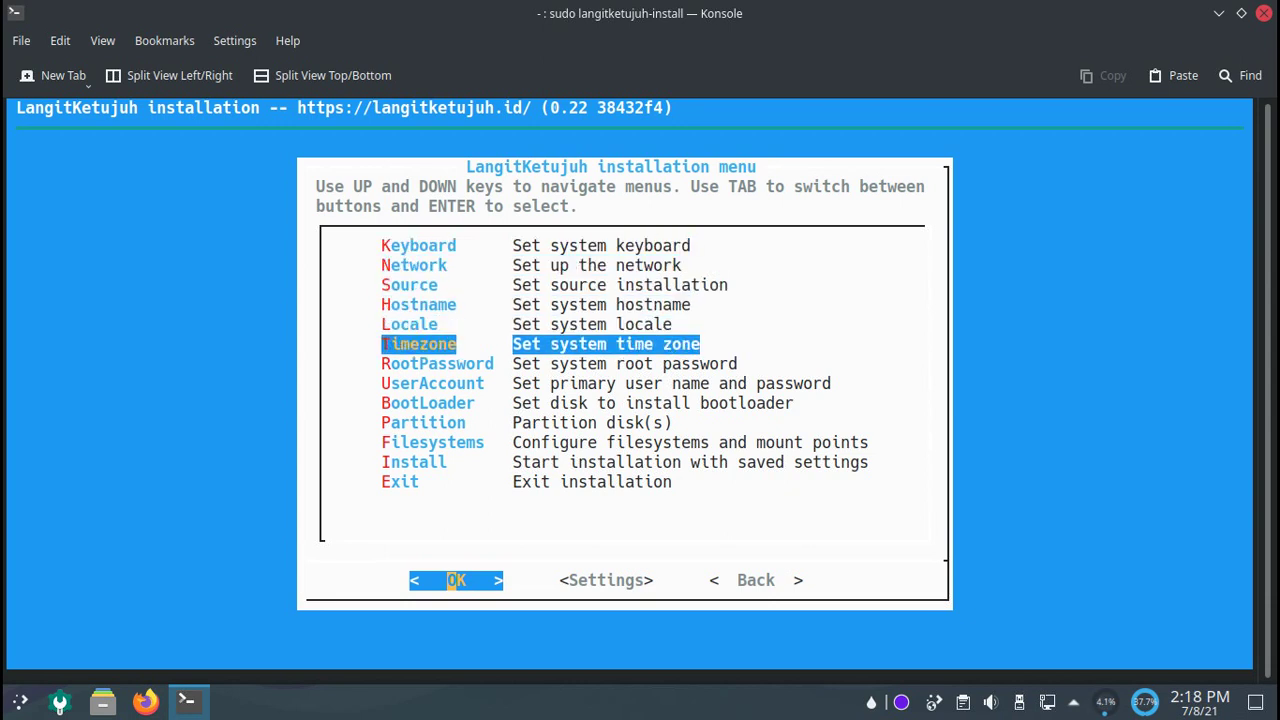
key(Down)
key(Down)
key(Down)
key(Down)
key(Down)
key(Down)
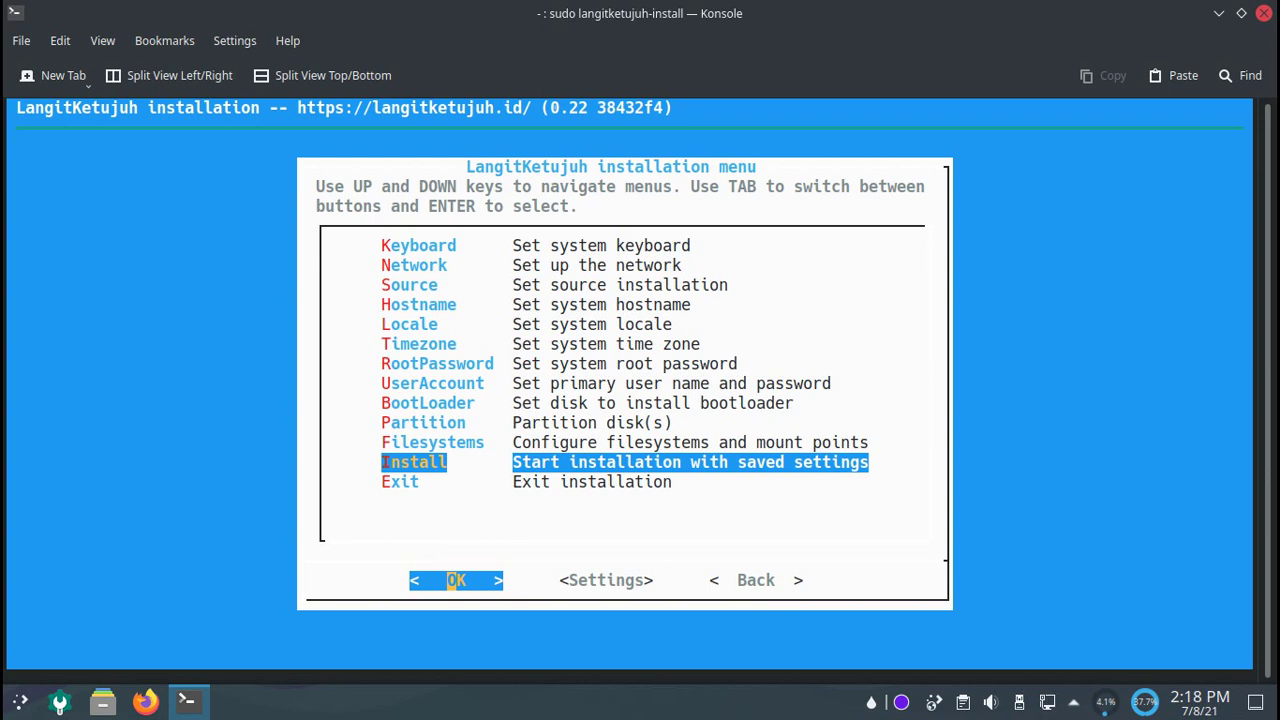
key(Up)
key(Up)
key(Up)
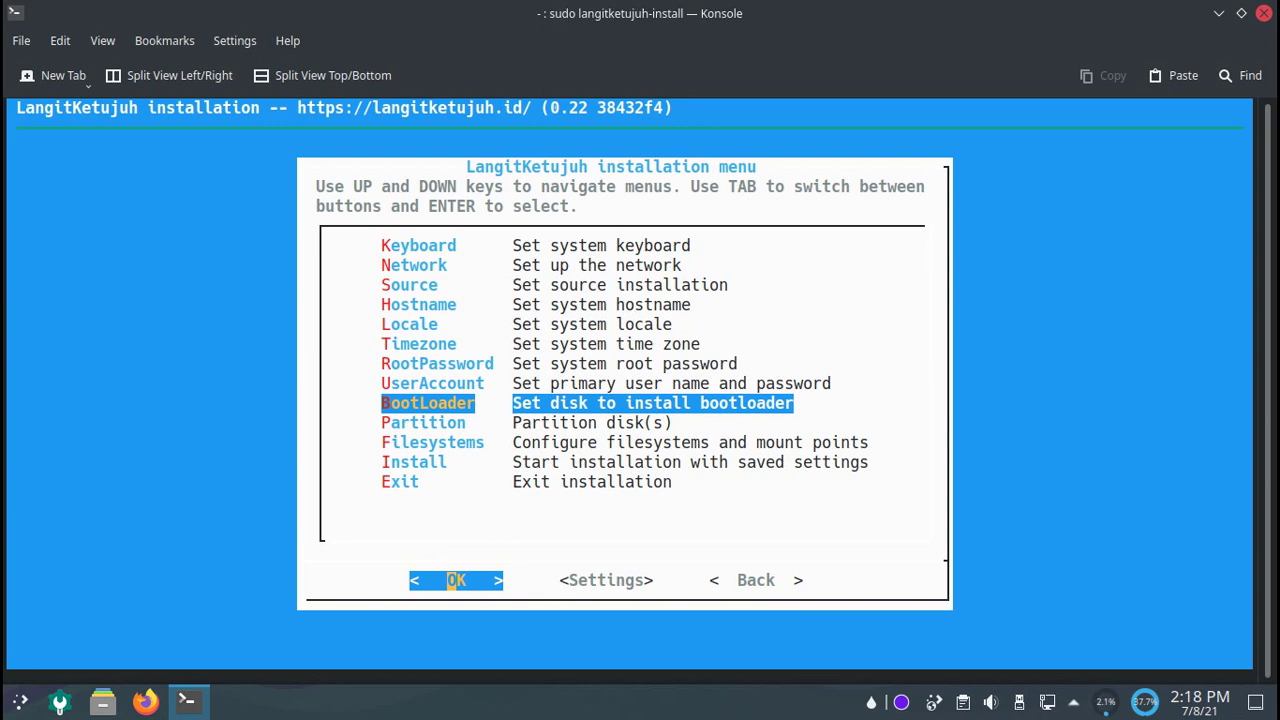
key(Down)
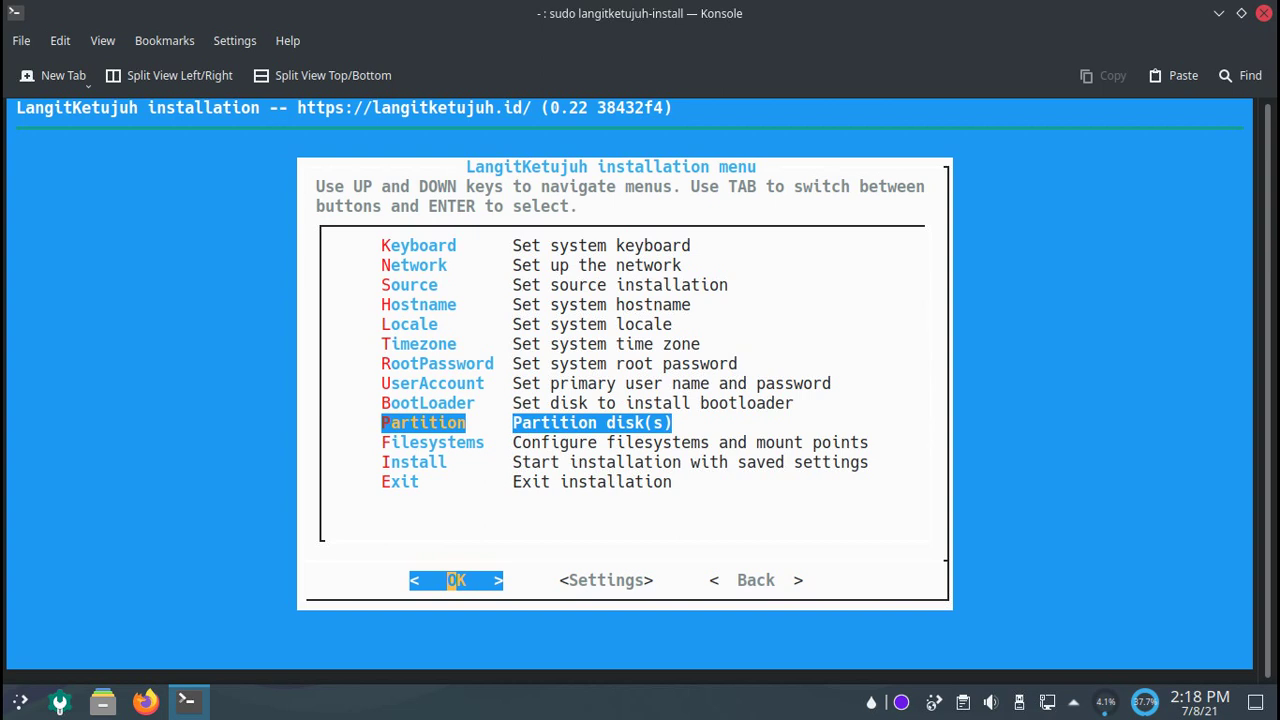
Step: Exit the LangitKetujuh installation without installing and close the terminal window
key(Down)
key(Down)
key(Down)
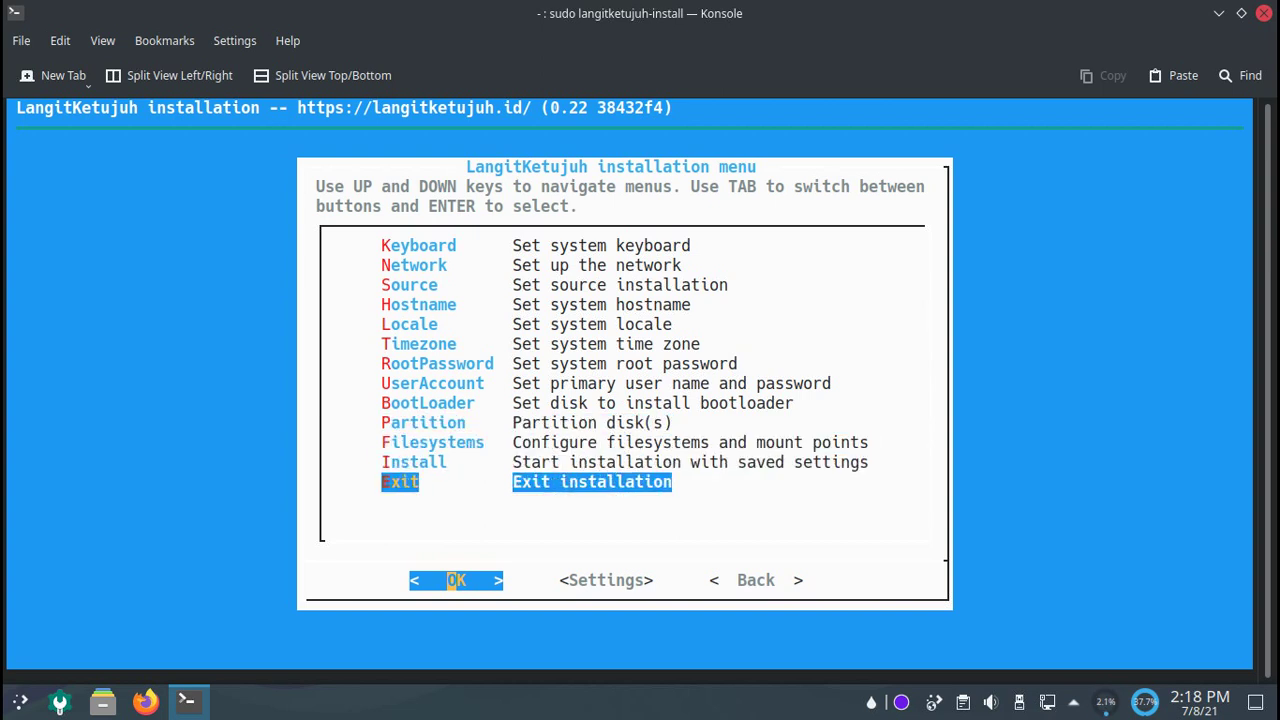
key(Return)
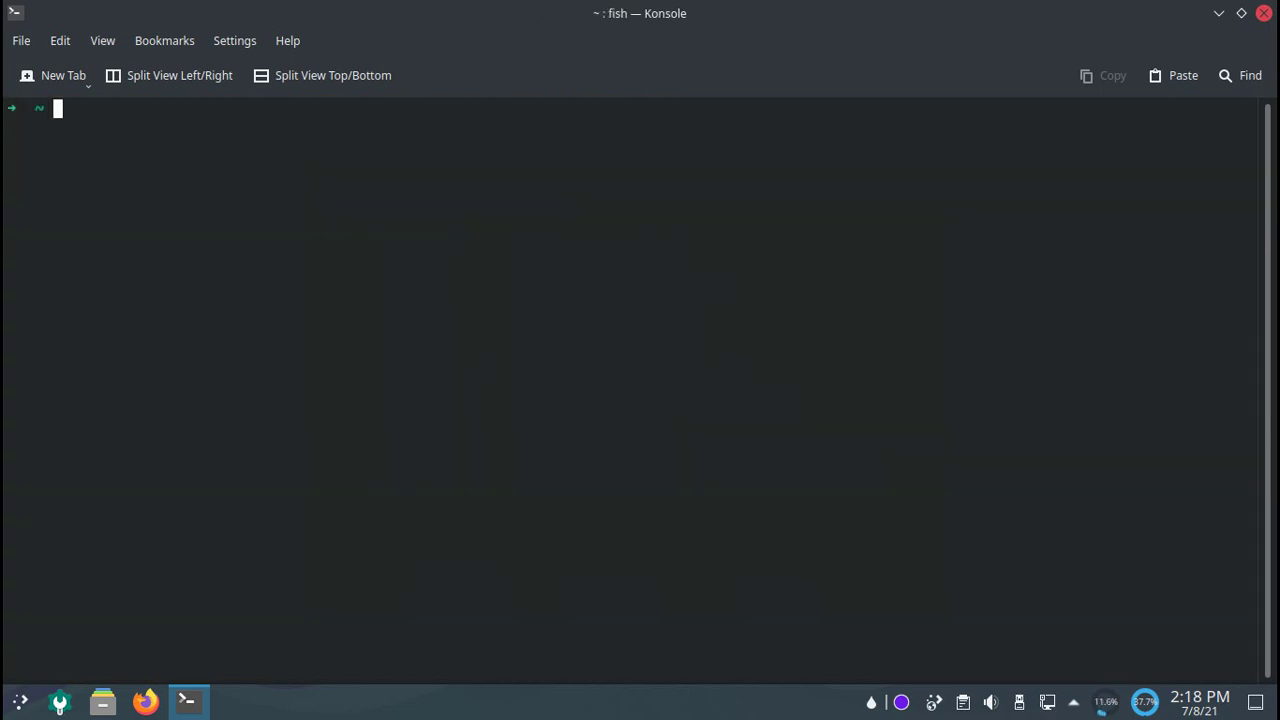
click(1265, 14)
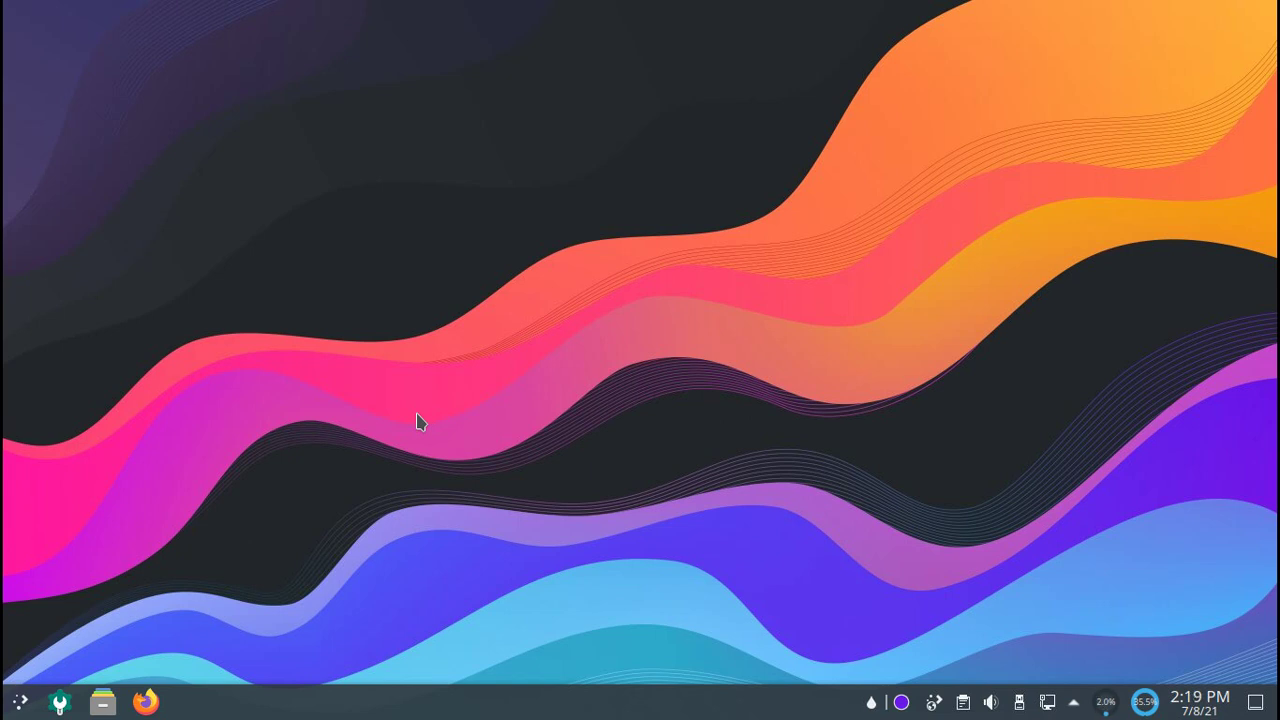
Step: View the Graphics category in the application launcher, then close the launcher
click(20, 708)
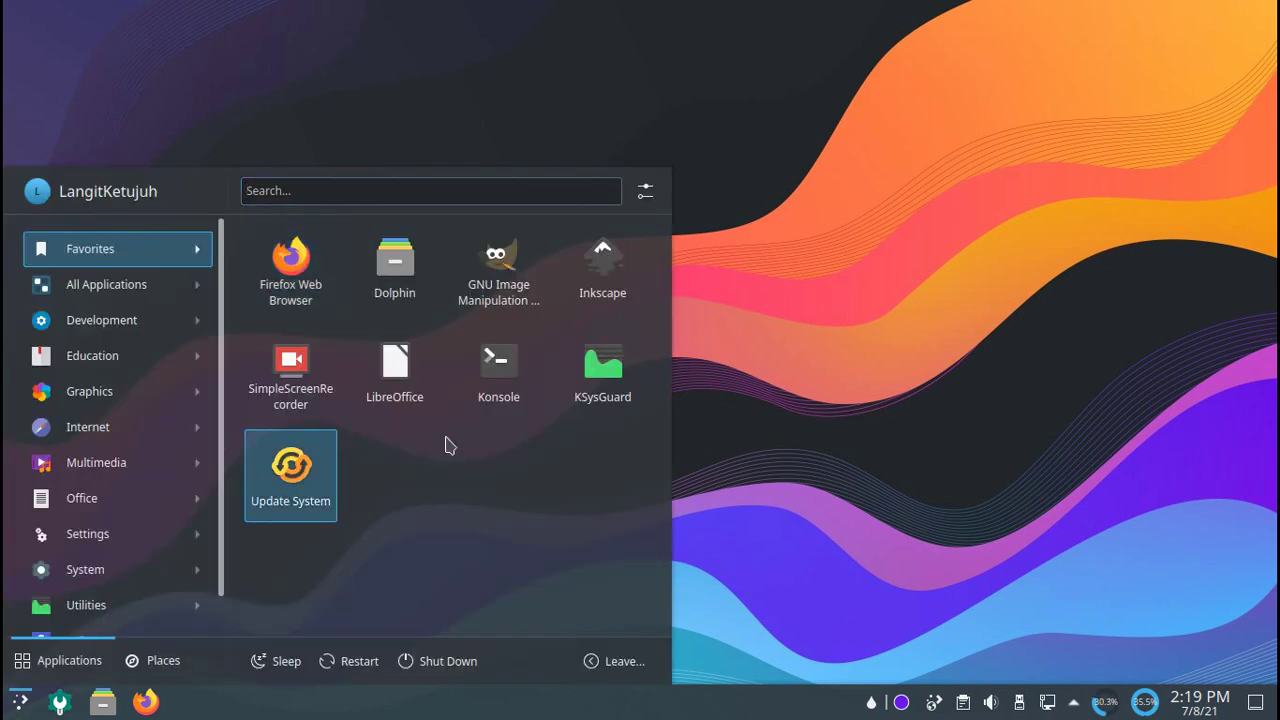
mouse_move(134, 389)
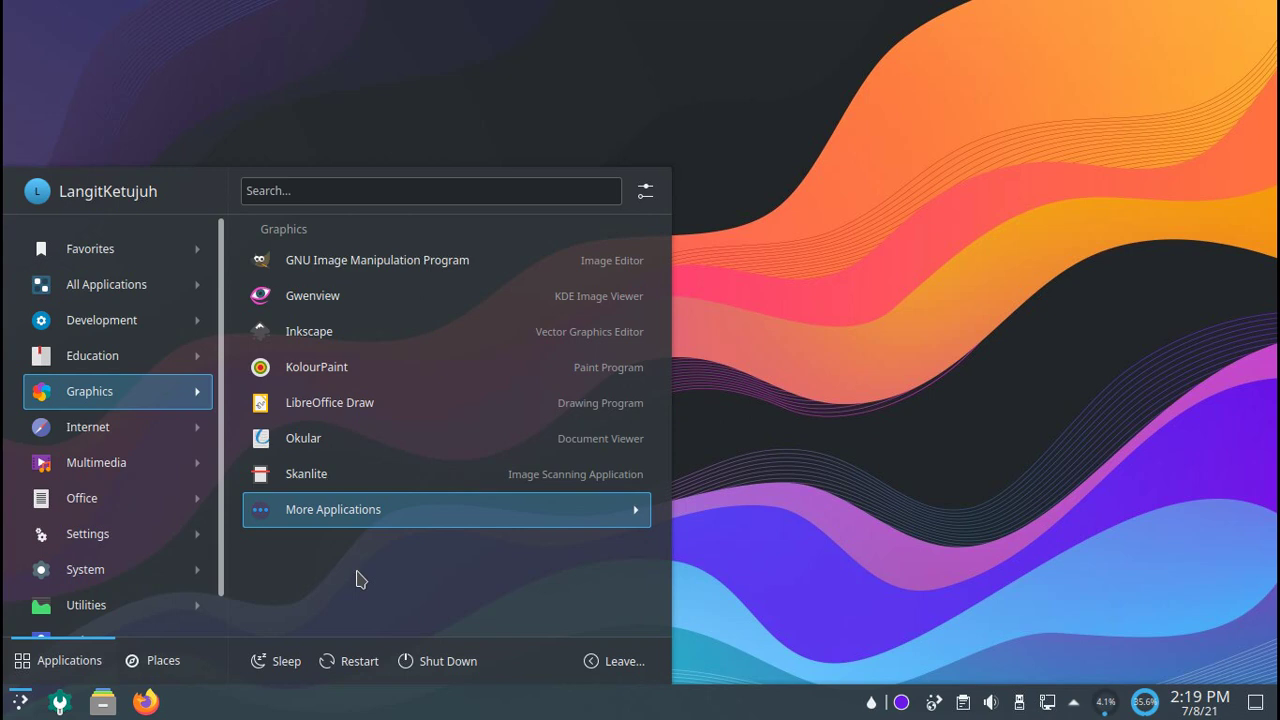
click(876, 543)
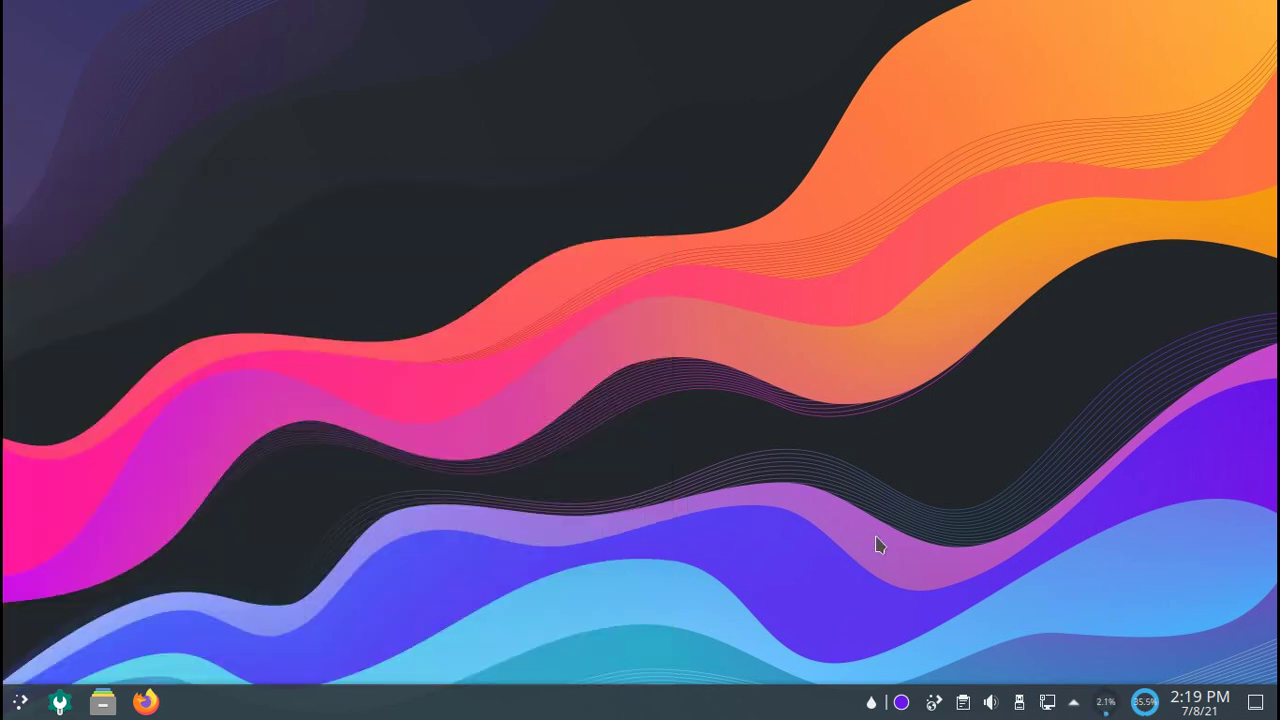